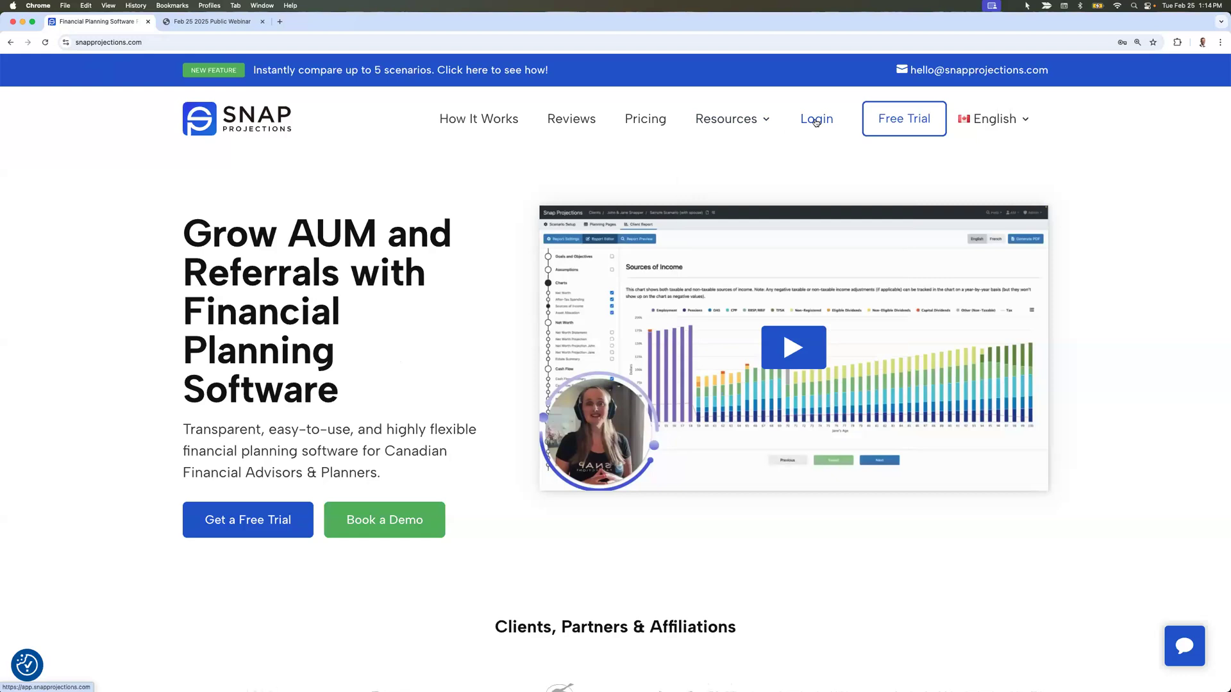
- Leave the one-page Snapshot PDF in Preview and return to the Chrome client list
{"action": "left_click", "coordinate": [814, 122]}
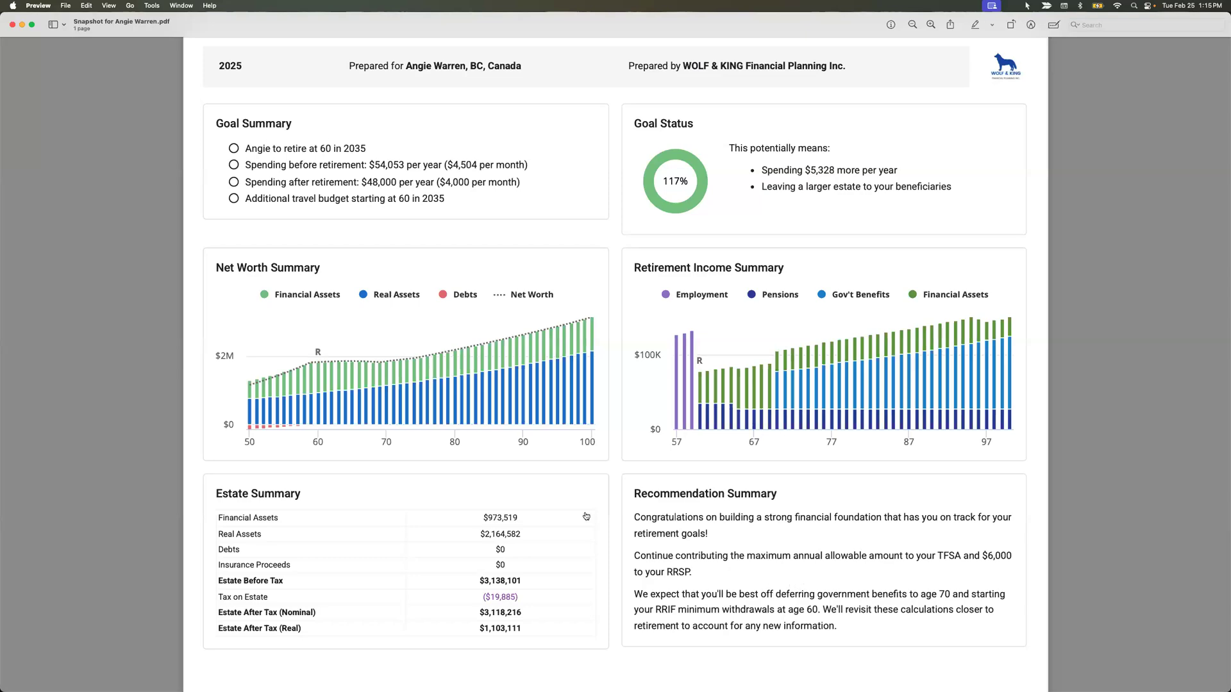
{"action": "key", "text": "super+Tab"}
- Create a new client with the client's first and last name and birth date 1975-01-01
{"action": "left_click", "coordinate": [185, 161]}
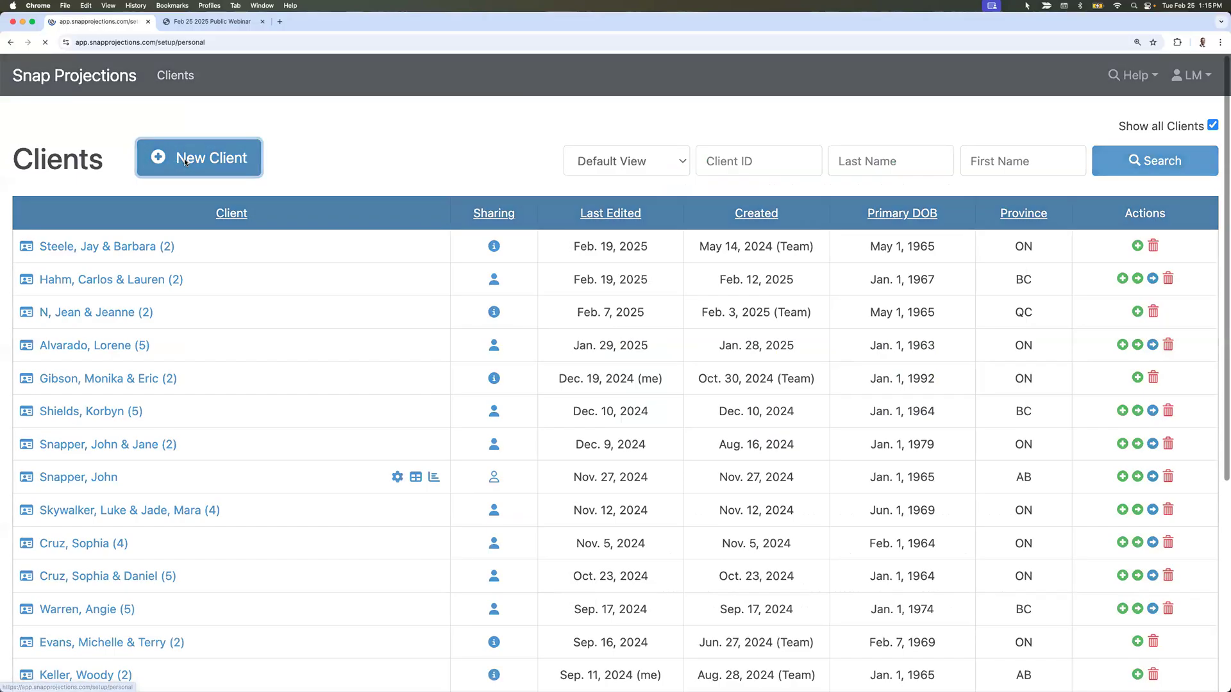
{"action": "type", "text": "Angie"}
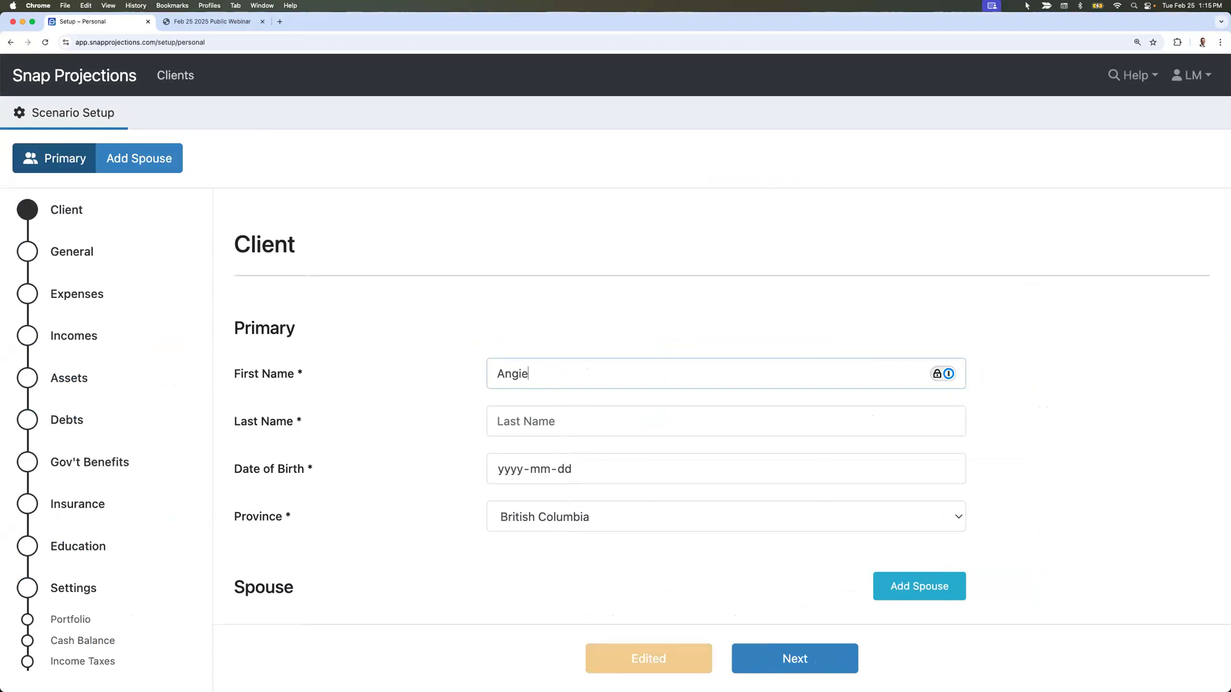
{"action": "key", "text": "Tab"}
{"action": "type", "text": "Warren"}
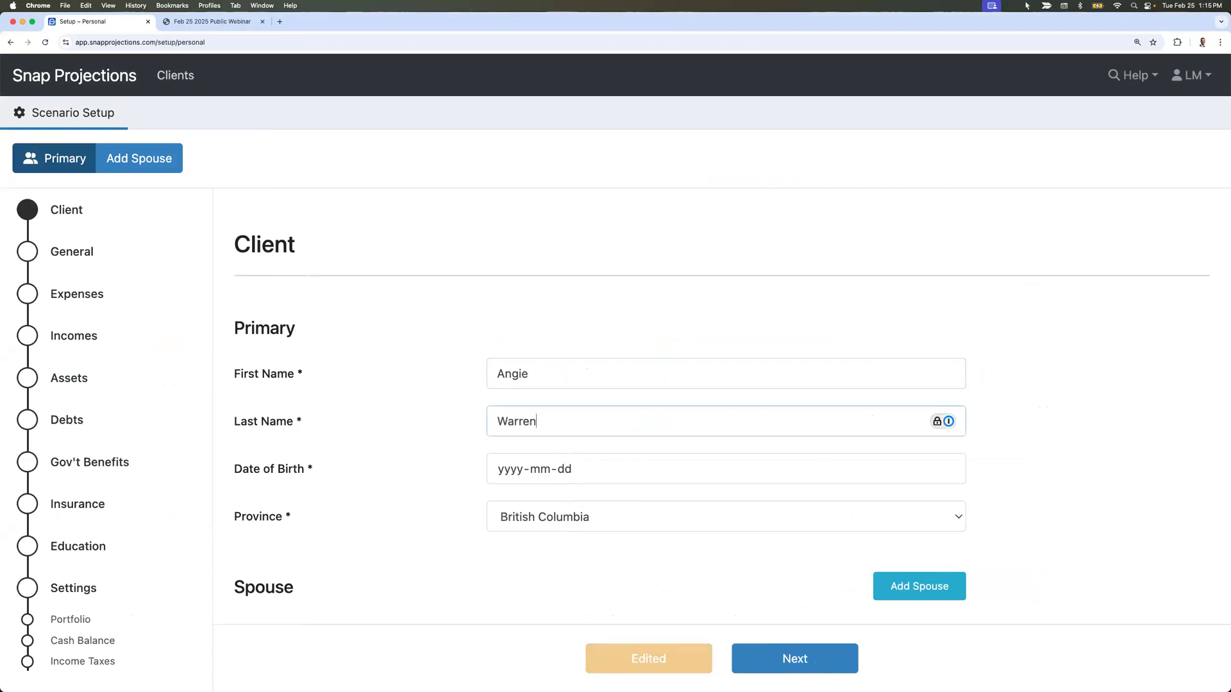
{"action": "key", "text": "Tab"}
{"action": "type", "text": "1975-01-0"}
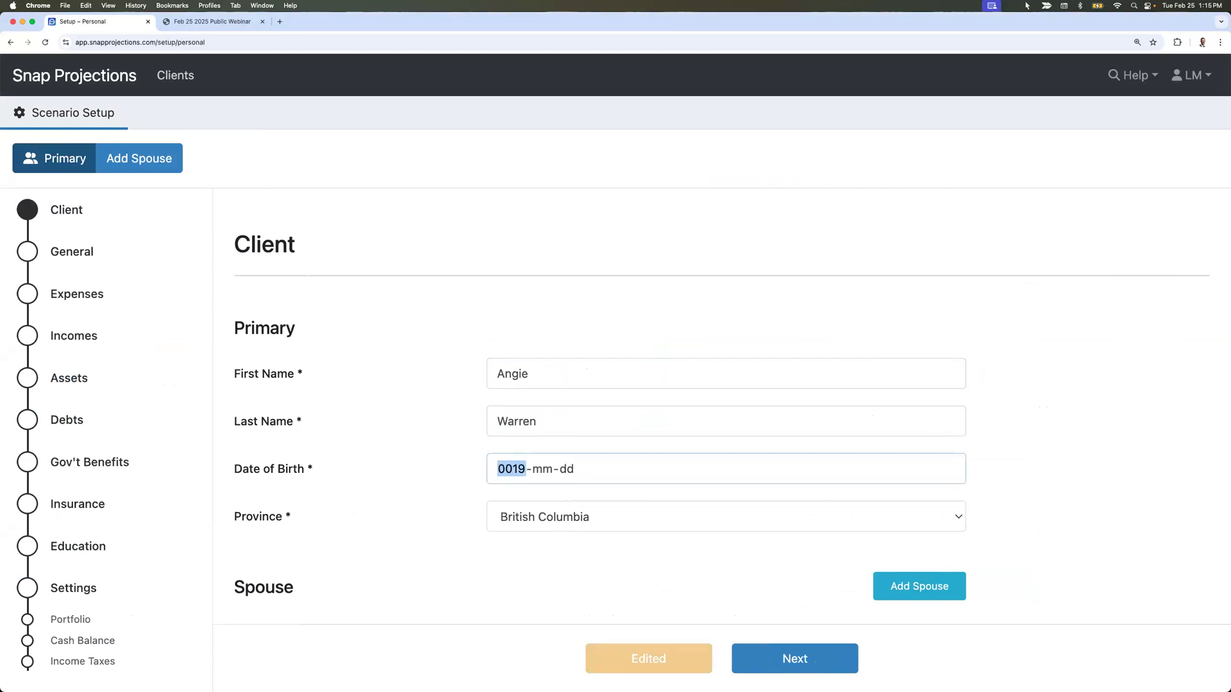
{"action": "type", "text": "1"}
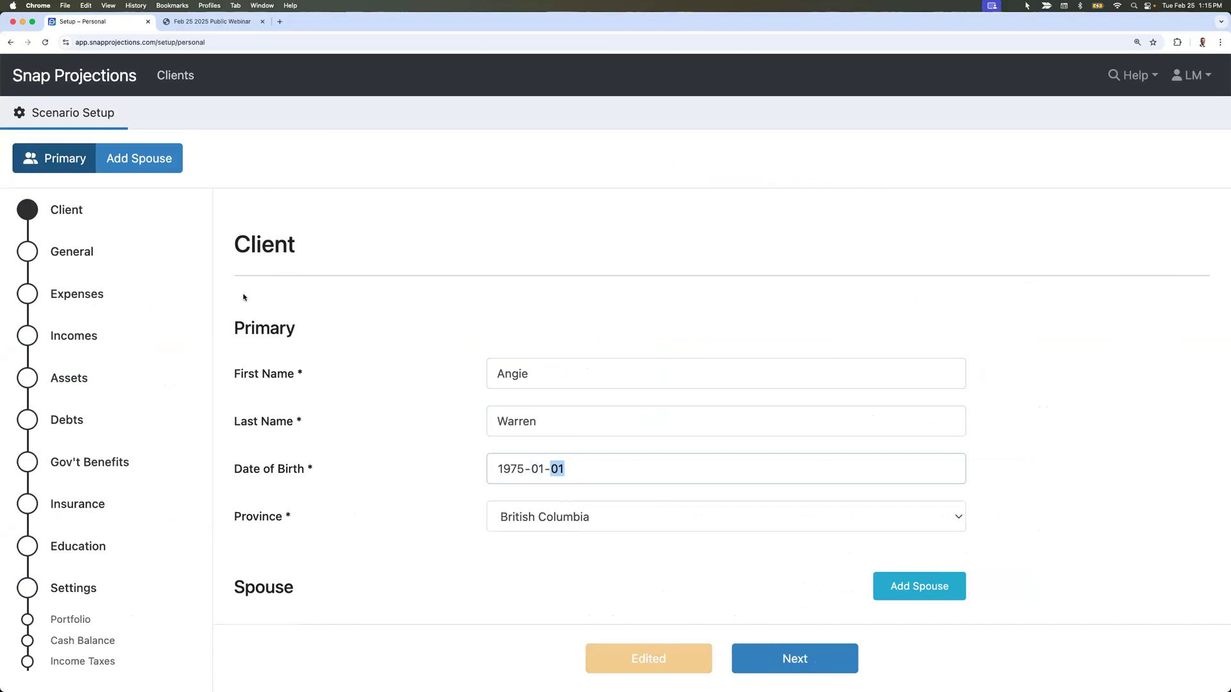
{"action": "left_click", "coordinate": [527, 550]}
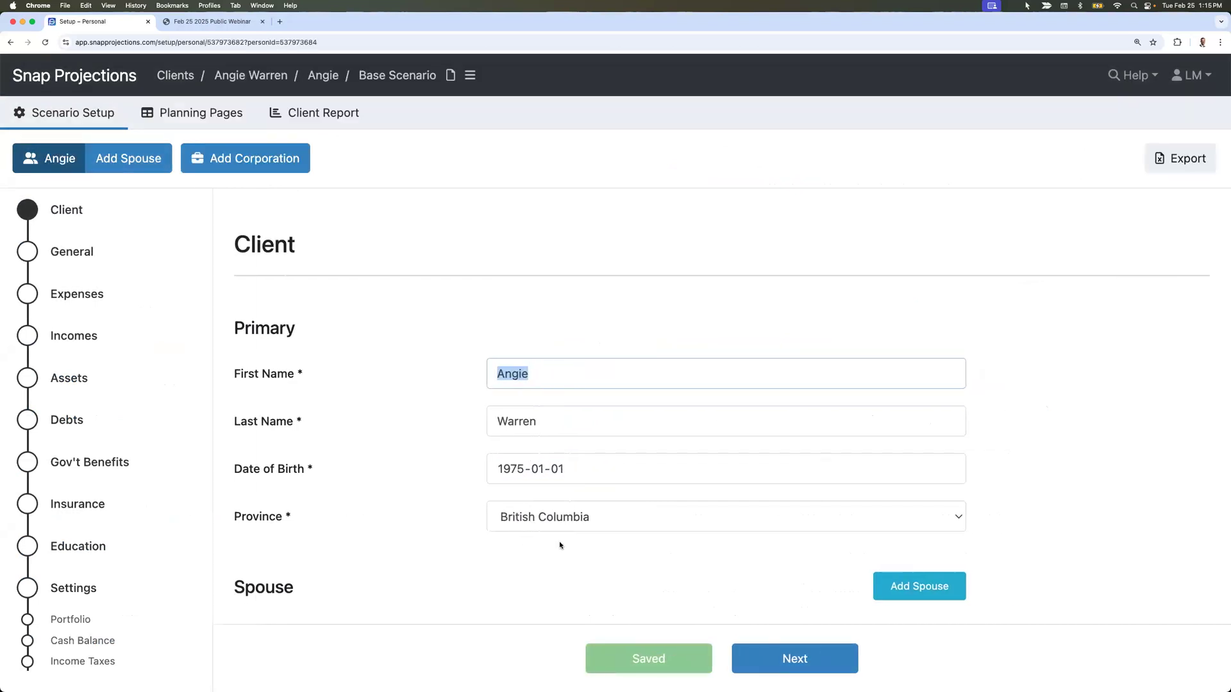
{"action": "left_click", "coordinate": [546, 562]}
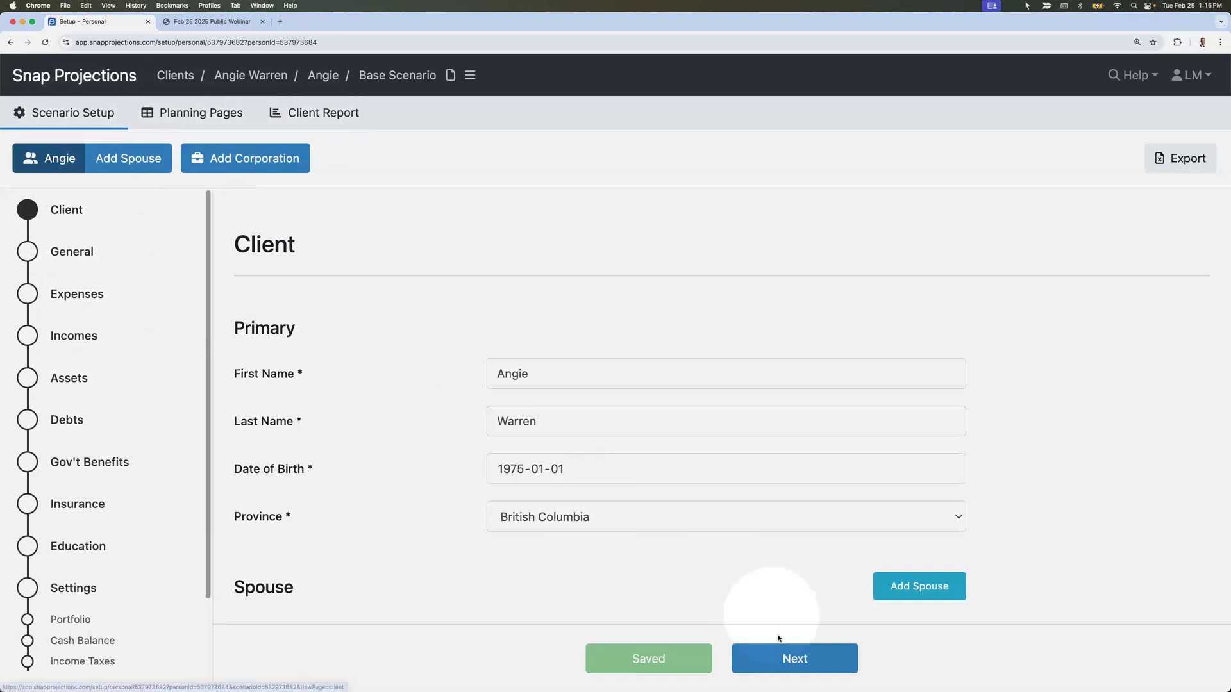
- On the General step, change Retirement Age to 60, review the default rates, and continue
{"action": "left_click", "coordinate": [775, 655]}
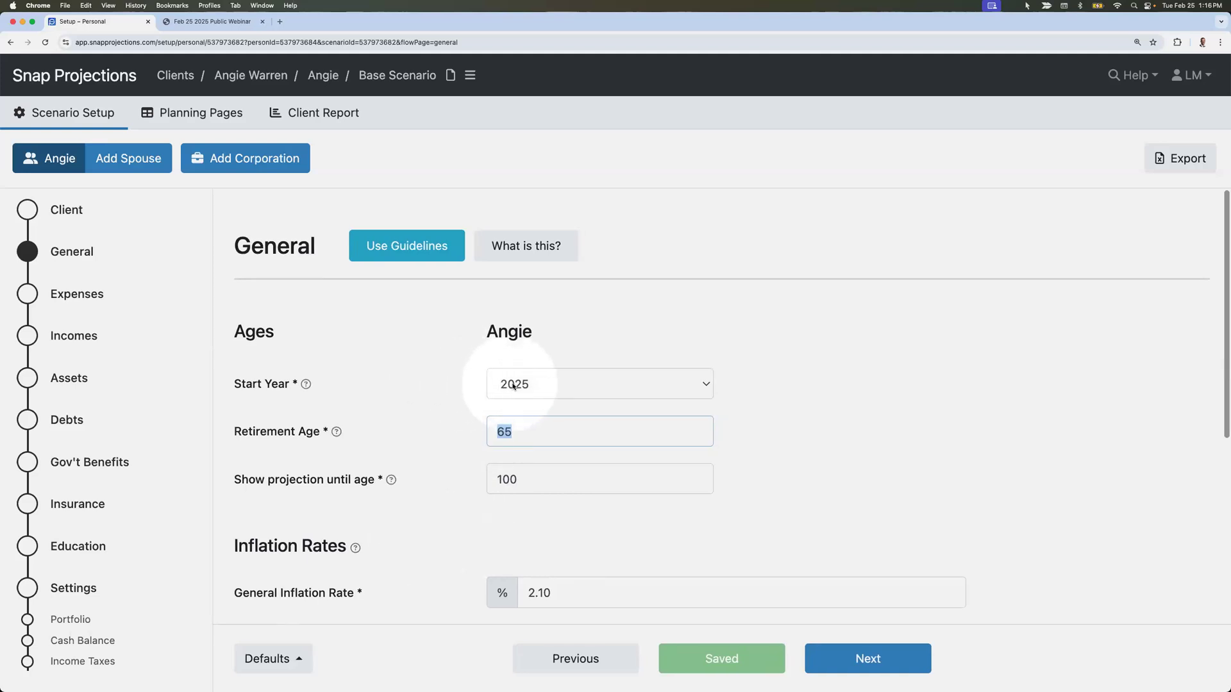
{"action": "type", "text": "60"}
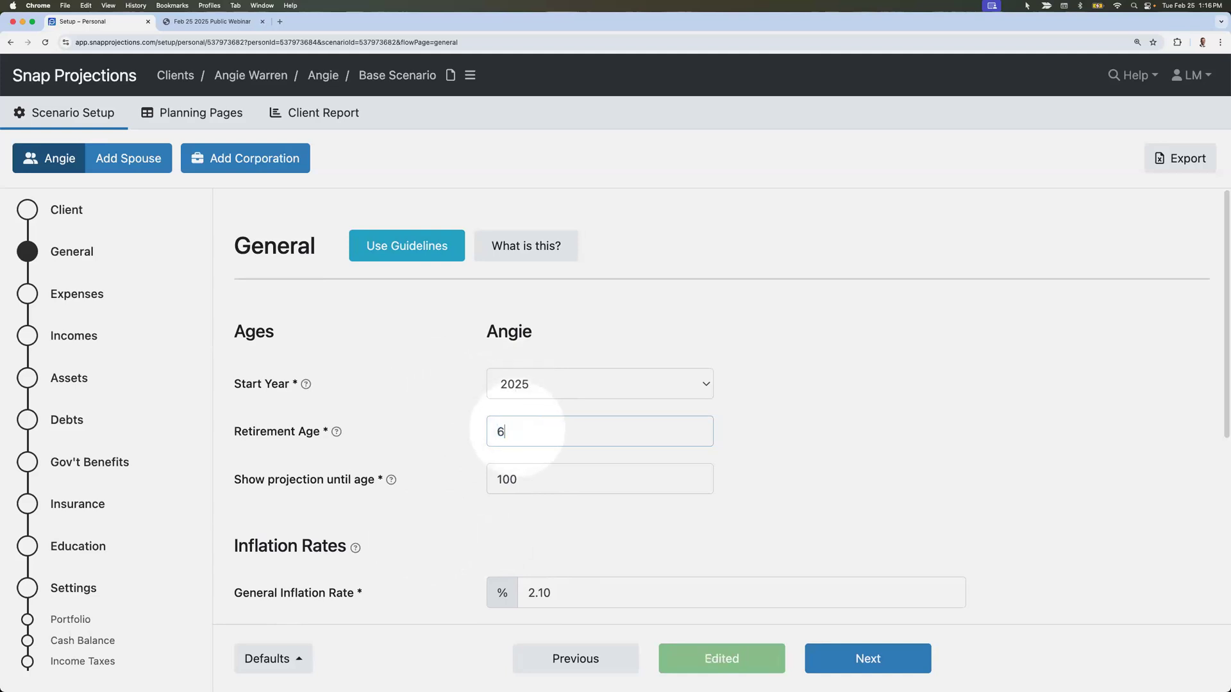
{"action": "left_click", "coordinate": [520, 544]}
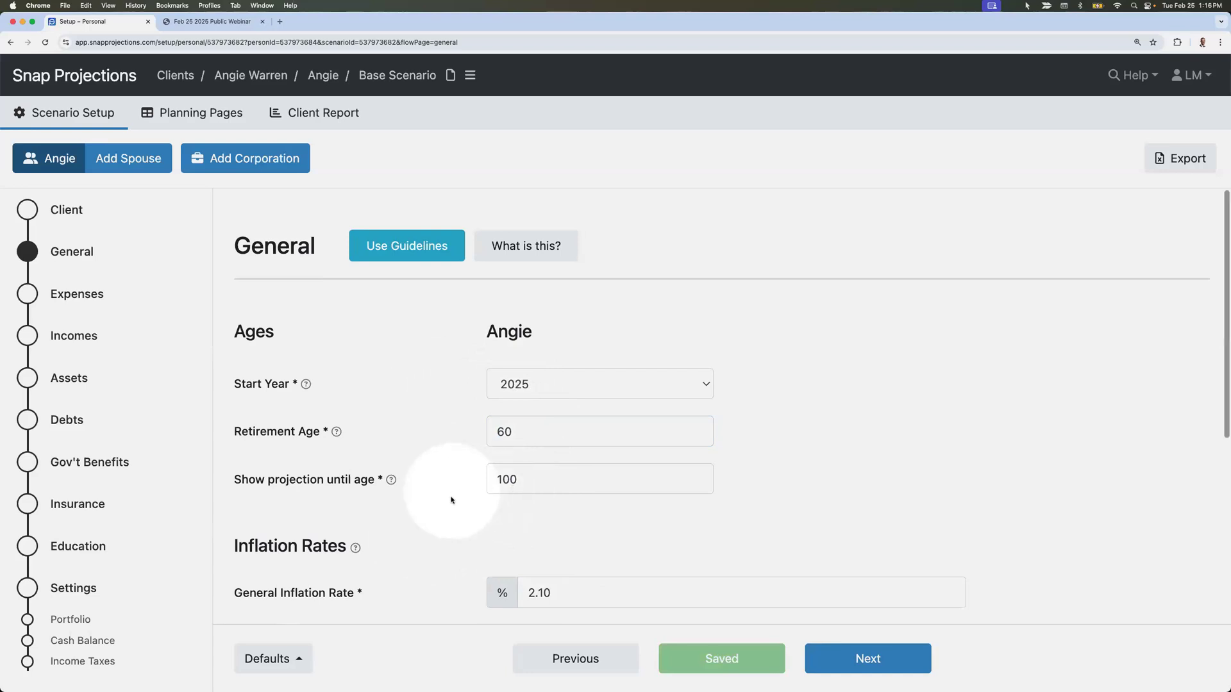
{"action": "scroll", "coordinate": [449, 496], "scroll_direction": "down", "scroll_amount": 3}
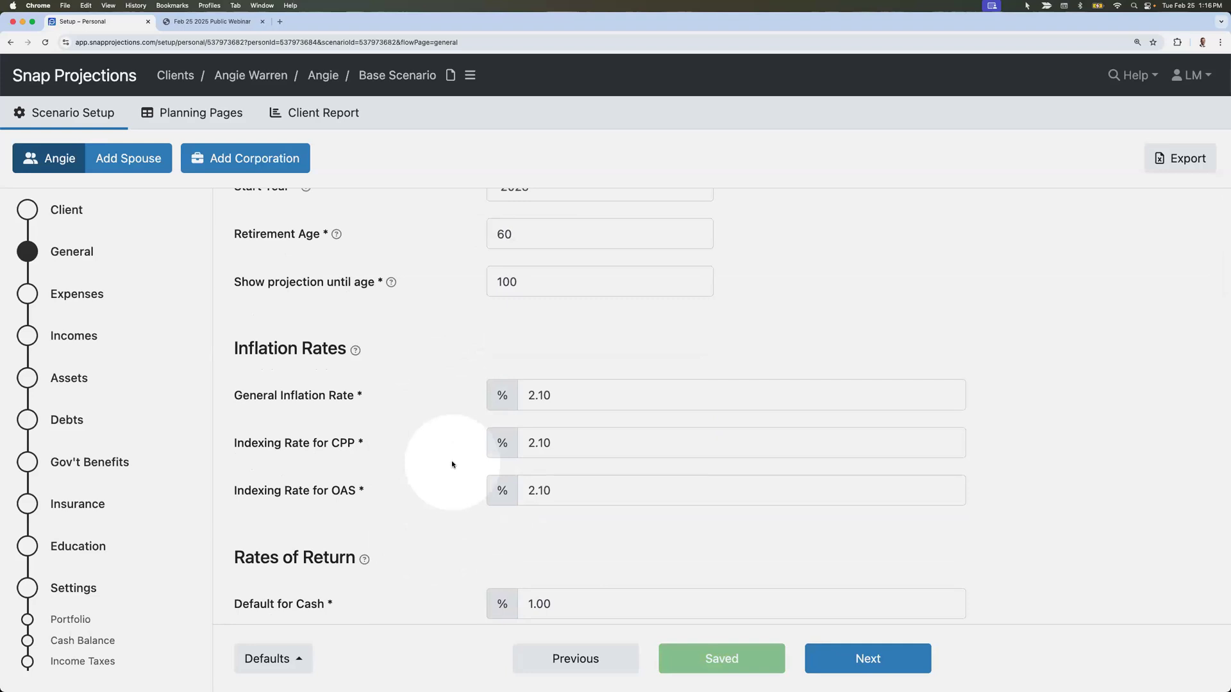
{"action": "scroll", "coordinate": [459, 478], "scroll_direction": "down", "scroll_amount": 2}
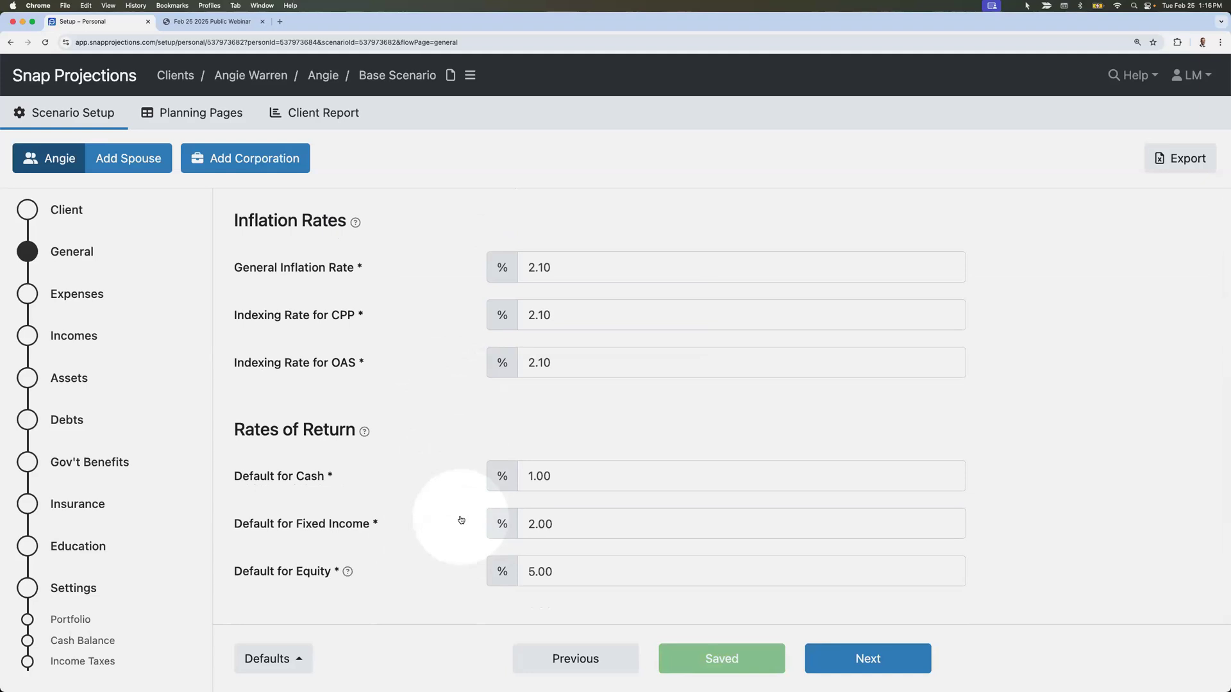
{"action": "scroll", "coordinate": [442, 557], "scroll_direction": "down", "scroll_amount": 1}
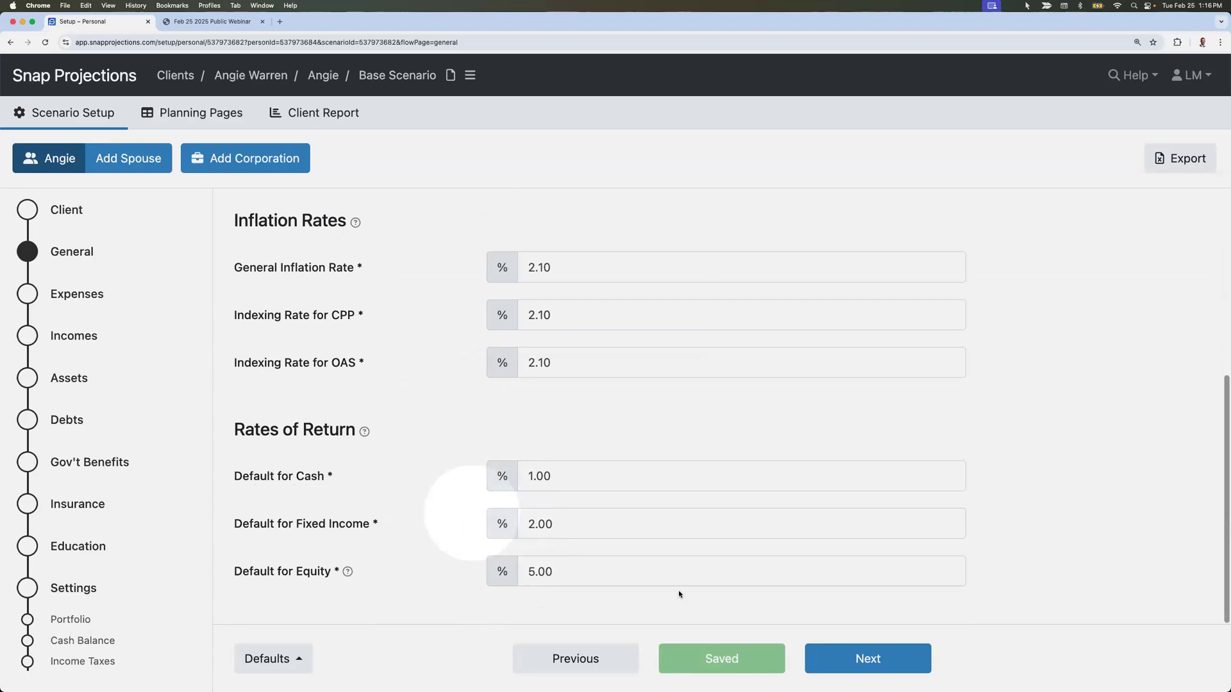
{"action": "left_click", "coordinate": [844, 650]}
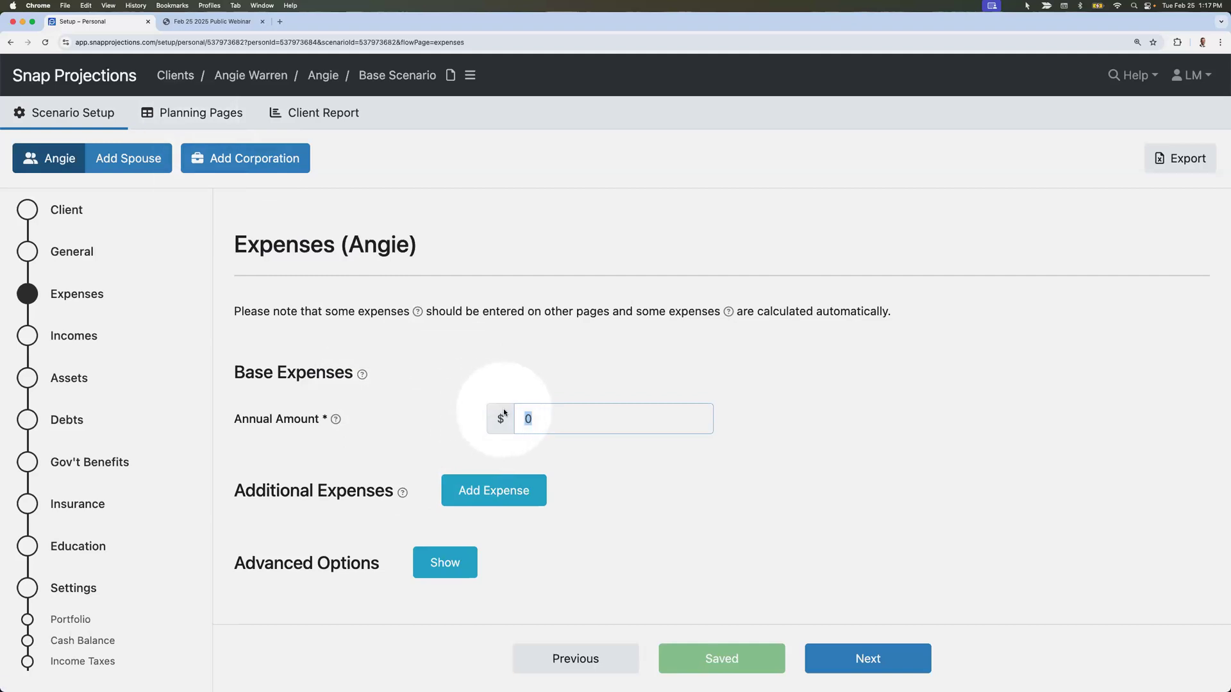
- Set base annual expenses to $48,000 and add an Additional Travel expense of $10,000
{"action": "type", "text": "48,"}
{"action": "type", "text": "000"}
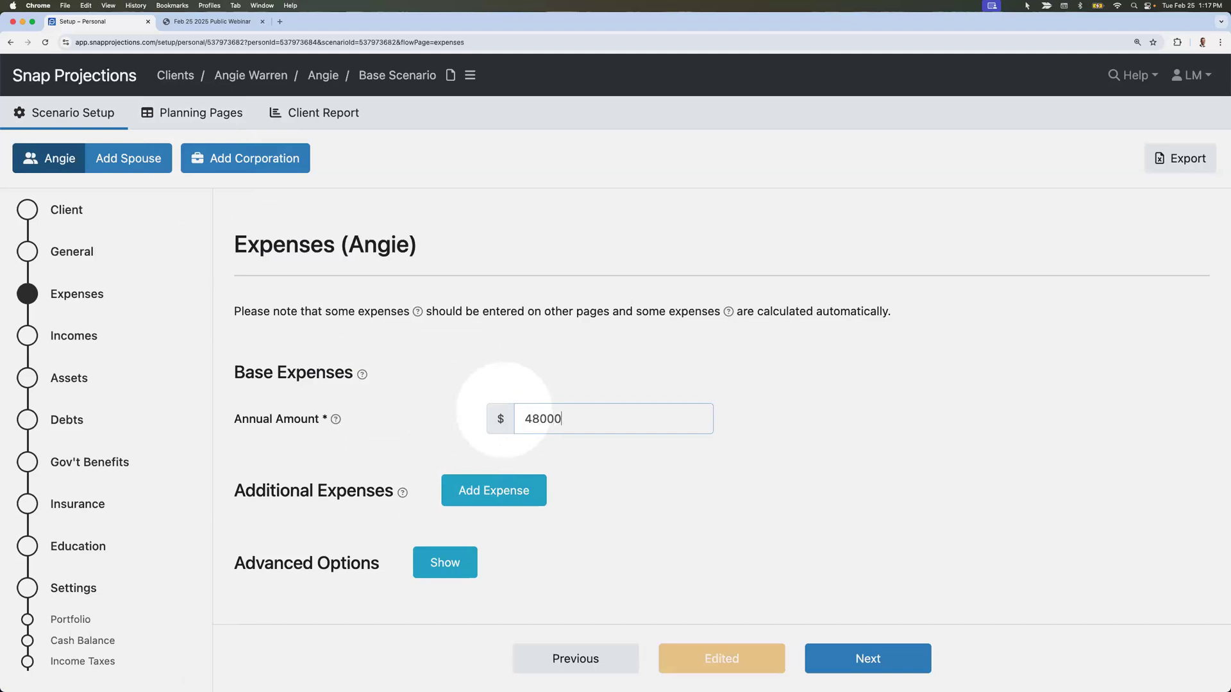
{"action": "left_click", "coordinate": [523, 392]}
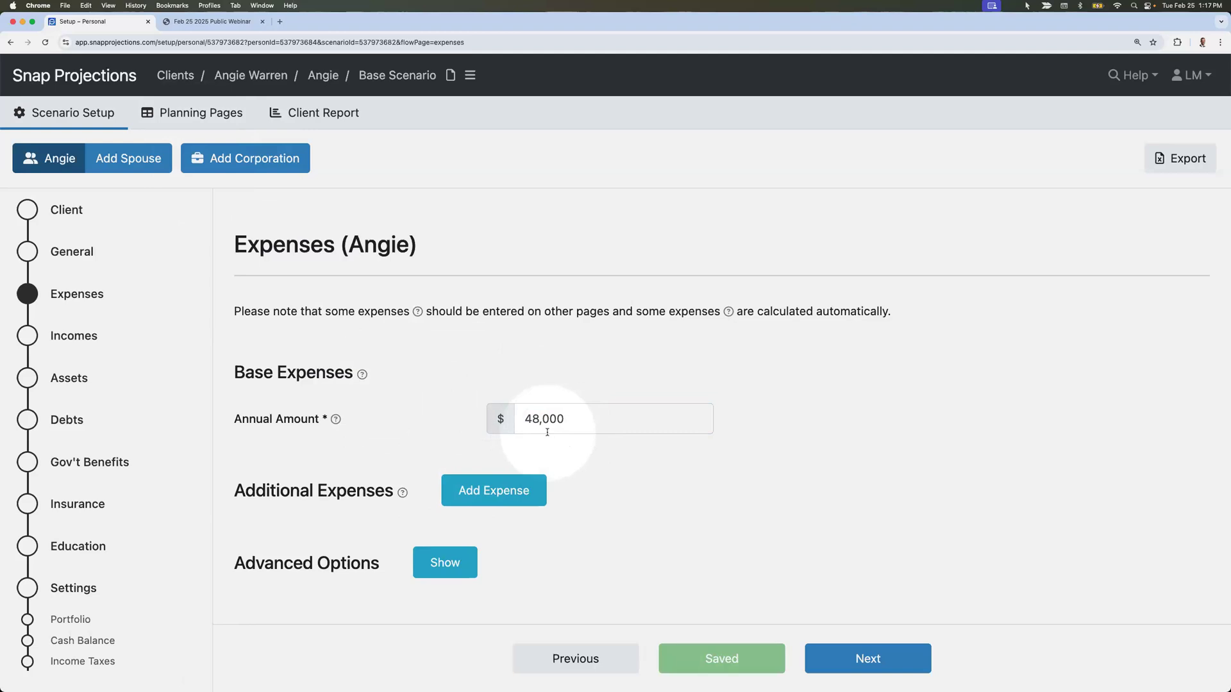
{"action": "left_click", "coordinate": [508, 490]}
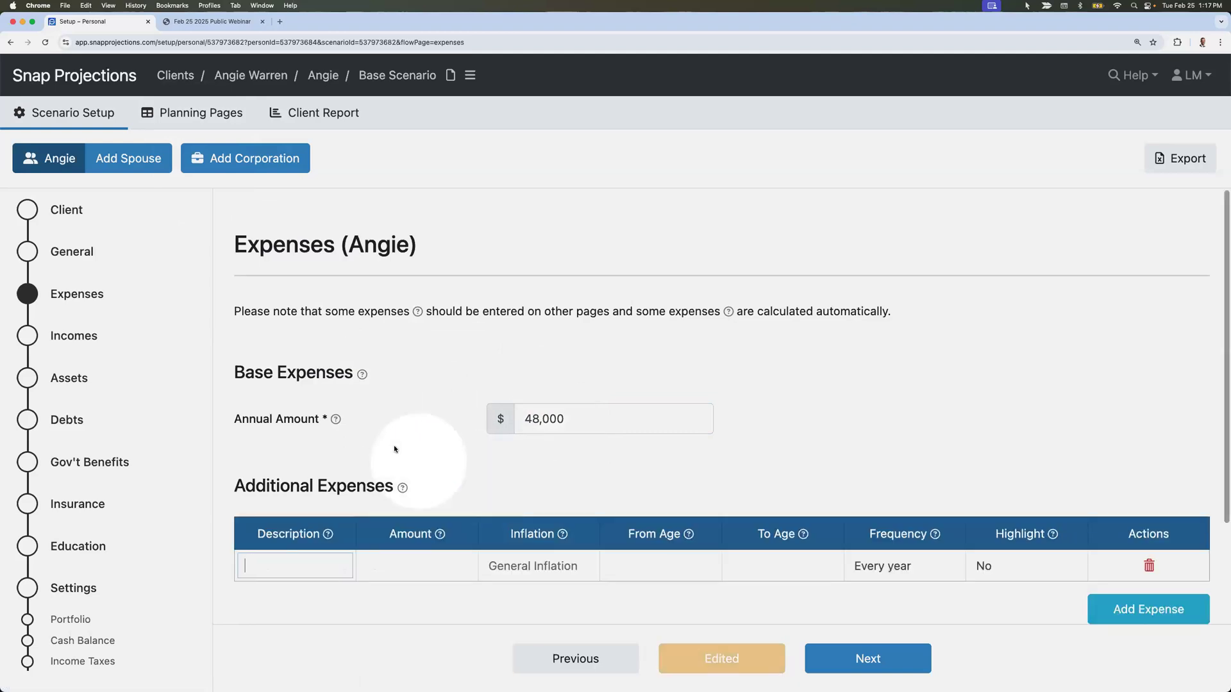
{"action": "type", "text": "Additional Travel"}
{"action": "key", "text": "Tab"}
{"action": "type", "text": "00"}
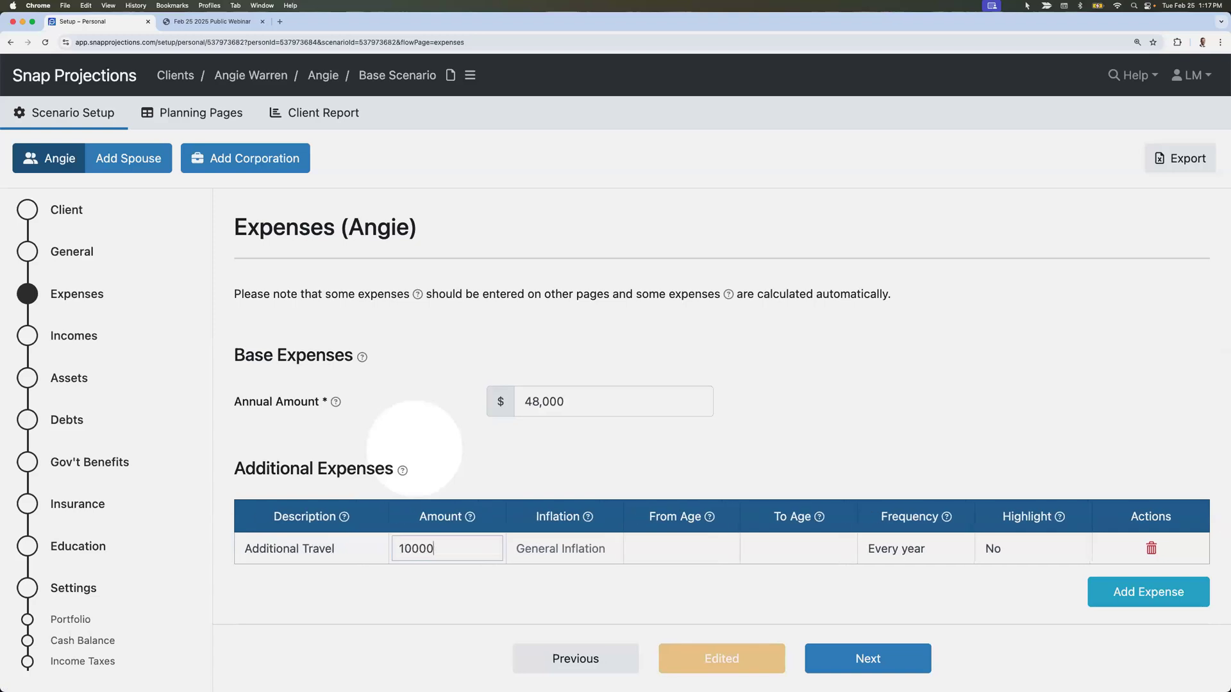
{"action": "key", "text": "Tab"}
{"action": "key", "text": "Tab"}
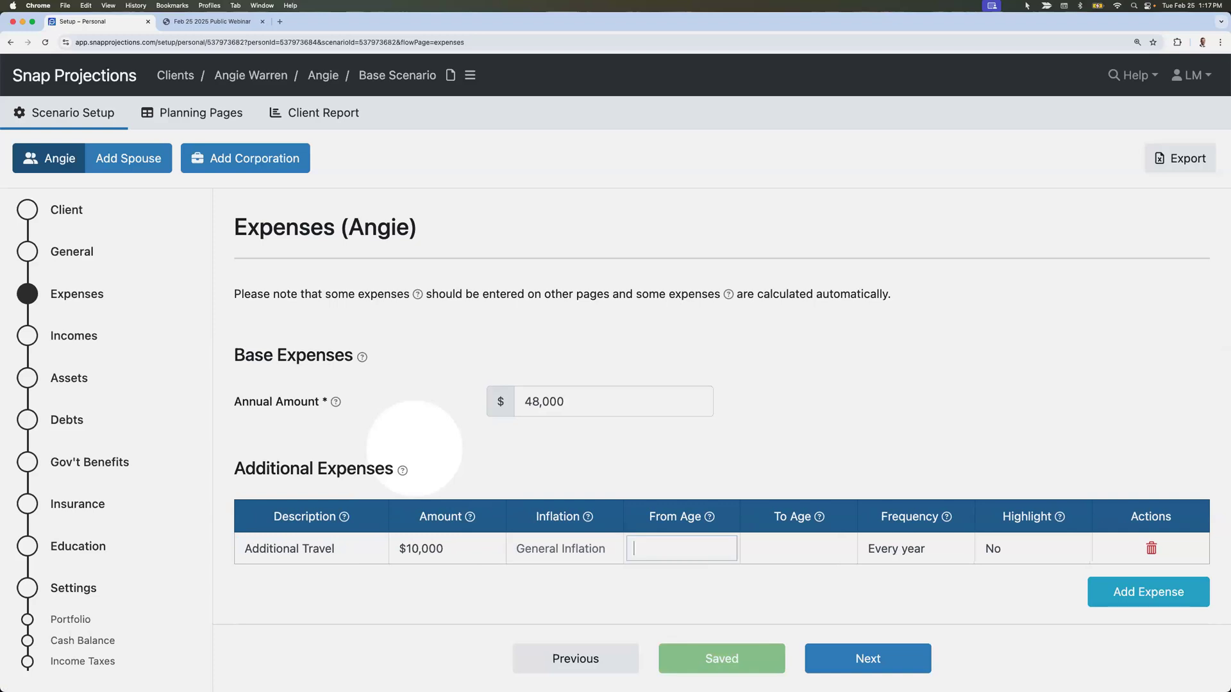
- Run the travel expense from age 60 to 74, mark it highlighted, and continue to Incomes
{"action": "type", "text": "60"}
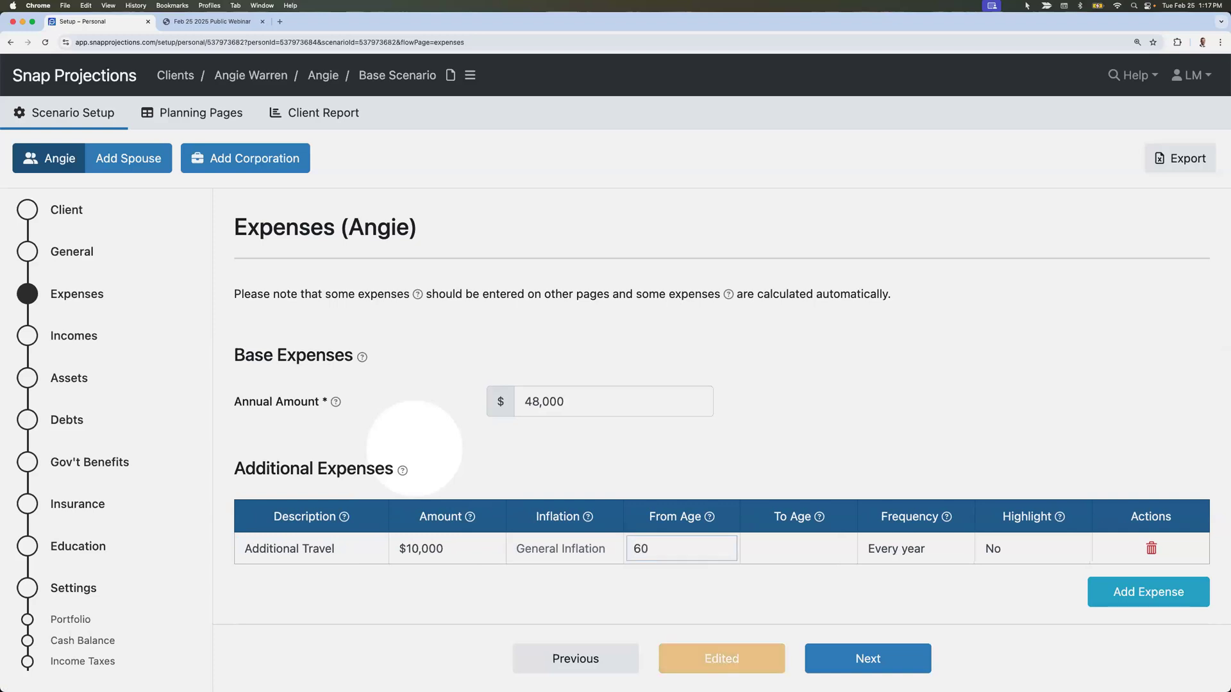
{"action": "key", "text": "Tab"}
{"action": "type", "text": "74"}
{"action": "left_click", "coordinate": [746, 468]}
{"action": "left_click", "coordinate": [993, 550]}
{"action": "left_click", "coordinate": [994, 566]}
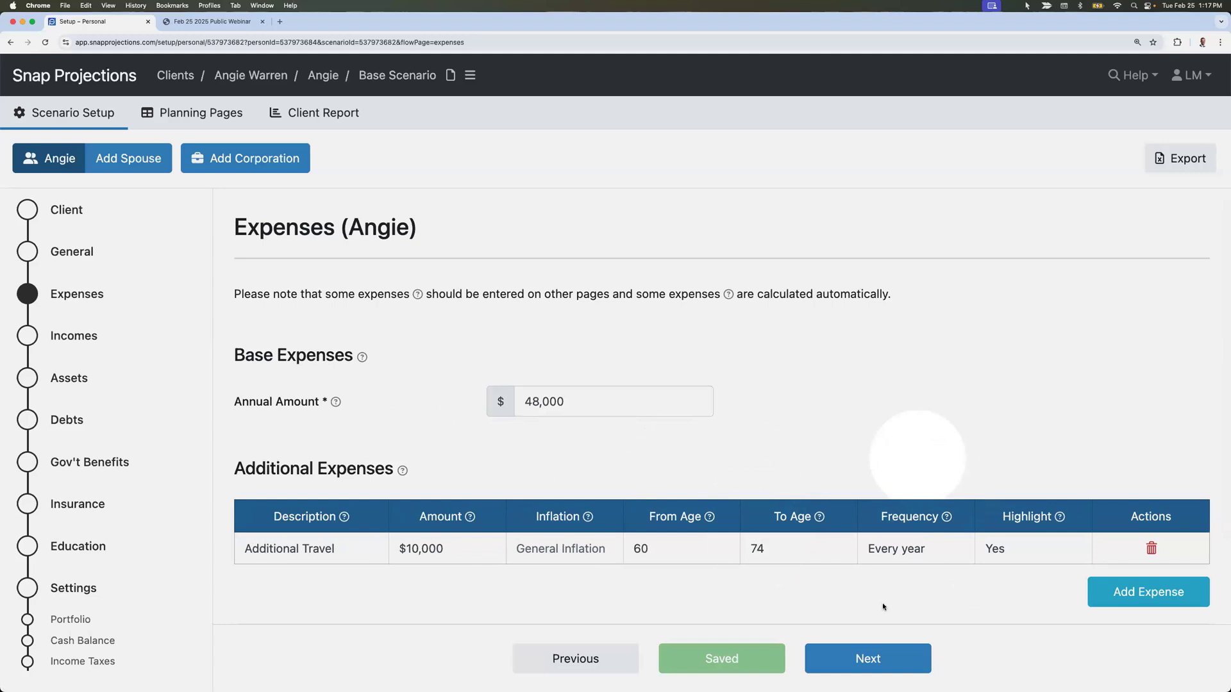
{"action": "left_click", "coordinate": [873, 657]}
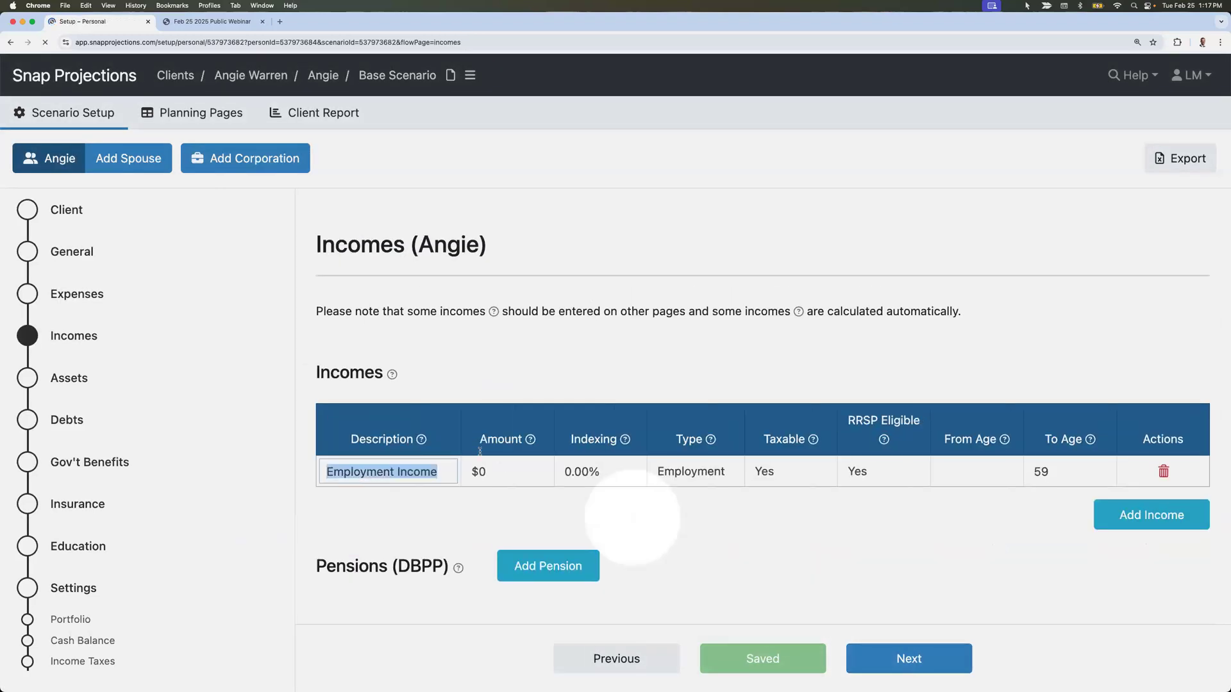
- Enter $110,000 employment income and clear its 0.00% indexing so it follows general inflation
{"action": "left_click", "coordinate": [441, 449]}
{"action": "type", "text": "110000"}
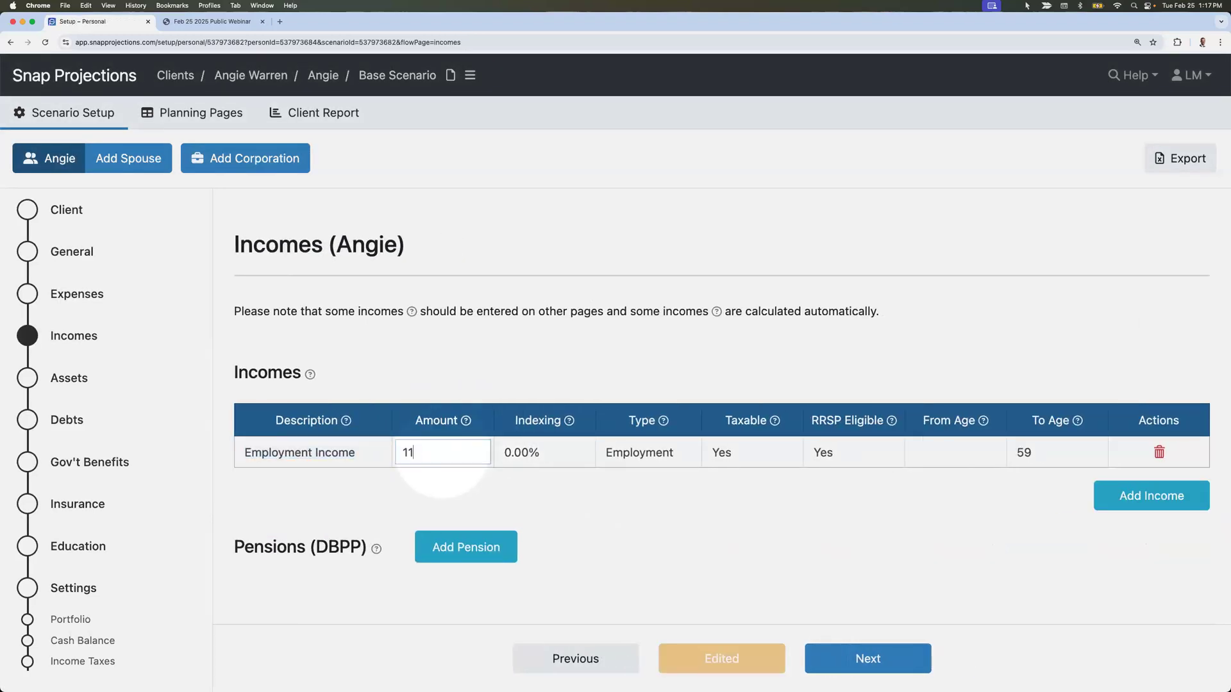
{"action": "left_click", "coordinate": [485, 484]}
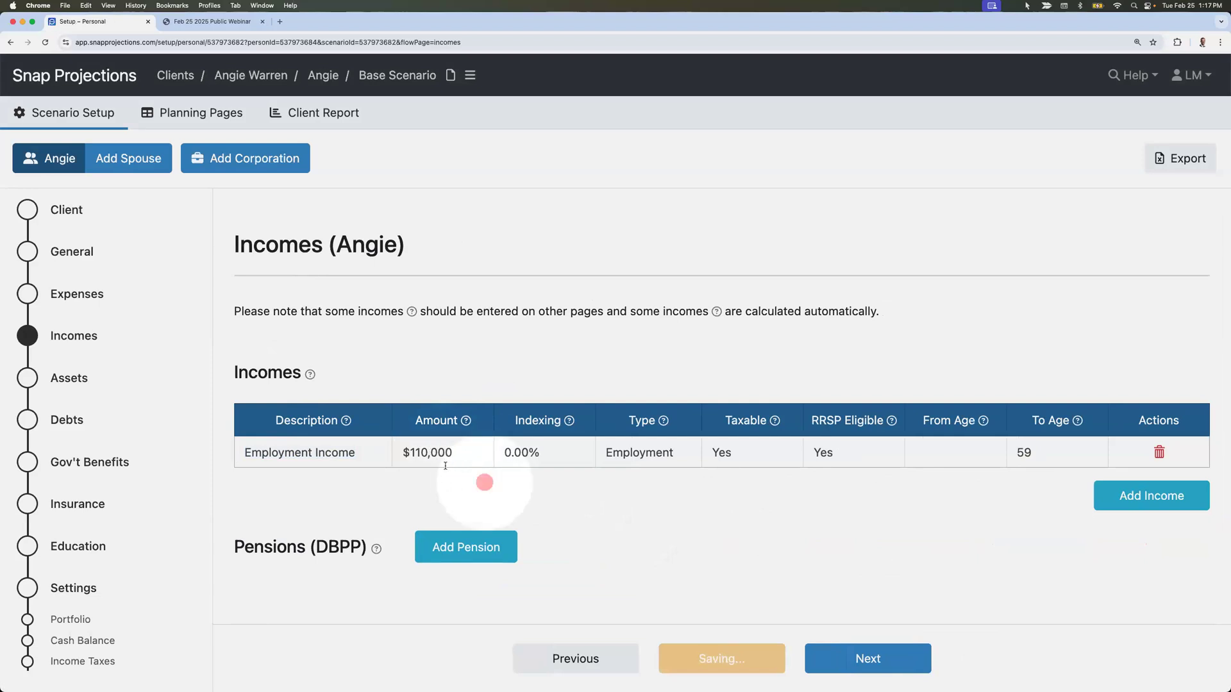
{"action": "left_click", "coordinate": [551, 455]}
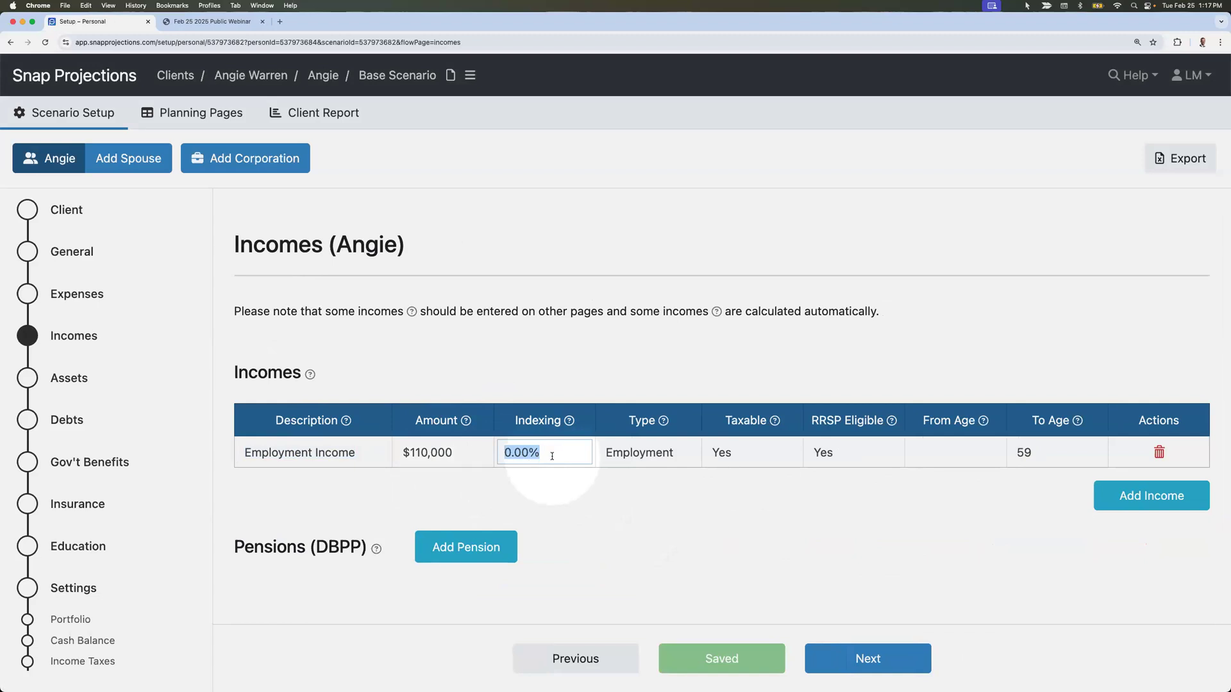
{"action": "key", "text": "BackSpace"}
{"action": "left_click", "coordinate": [555, 491]}
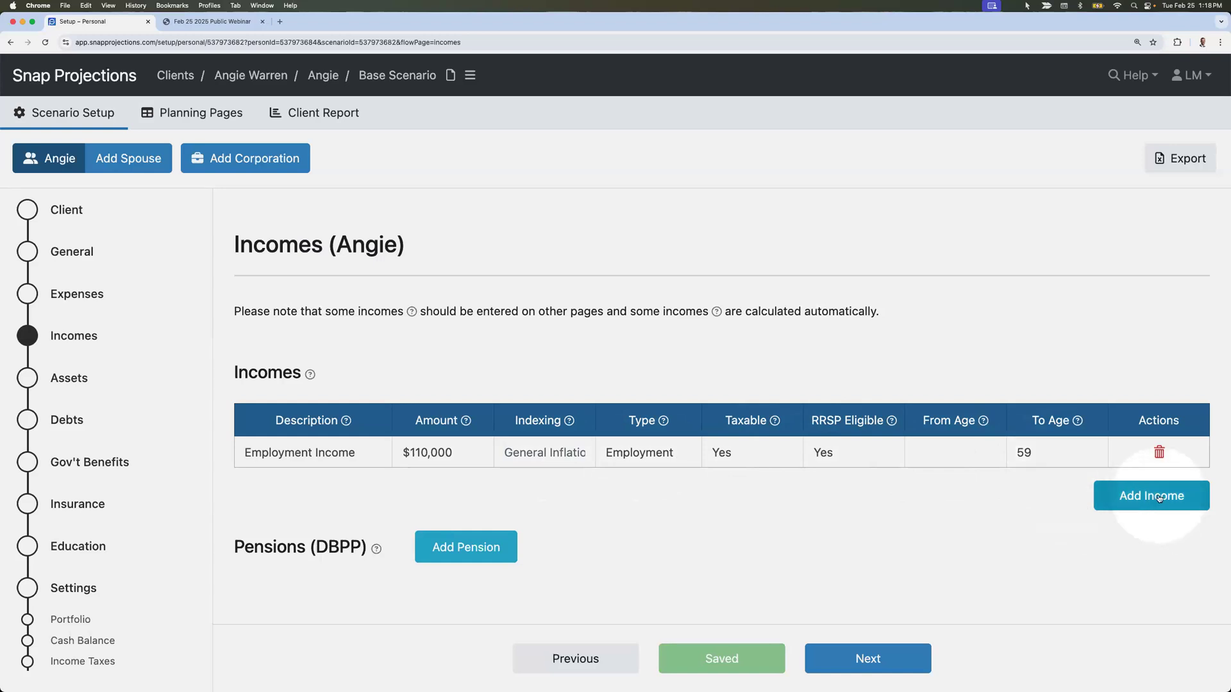
- Add a Pension income starting at age 60 for $35,000 with 0.00% indexing
{"action": "left_click", "coordinate": [459, 548]}
{"action": "type", "text": "Pension"}
{"action": "key", "text": "Tab"}
{"action": "type", "text": "60"}
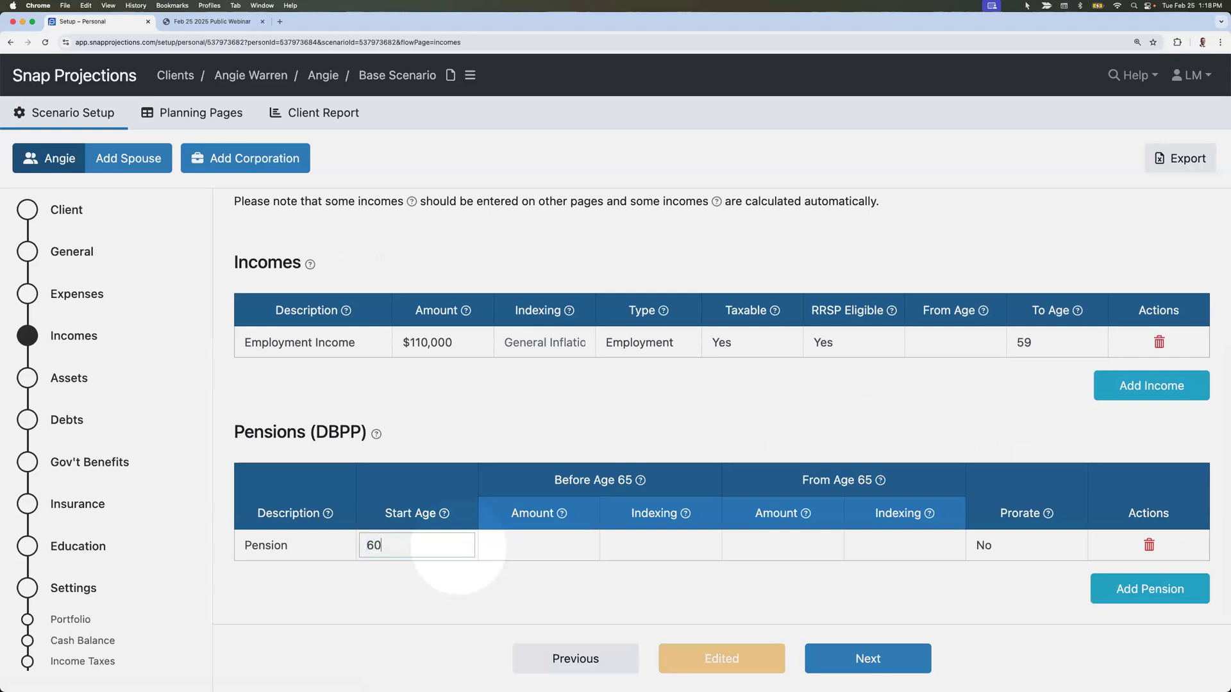
{"action": "key", "text": "Tab"}
{"action": "type", "text": "35000"}
{"action": "key", "text": "Tab"}
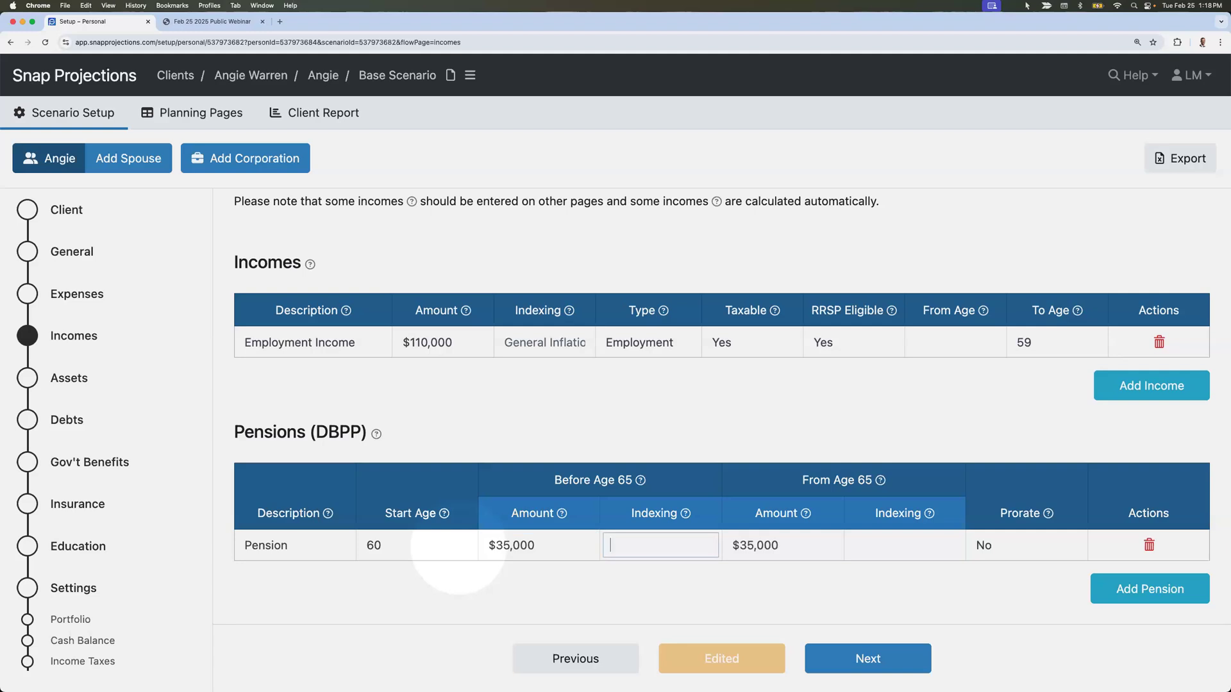
{"action": "type", "text": "0"}
{"action": "left_click", "coordinate": [610, 603]}
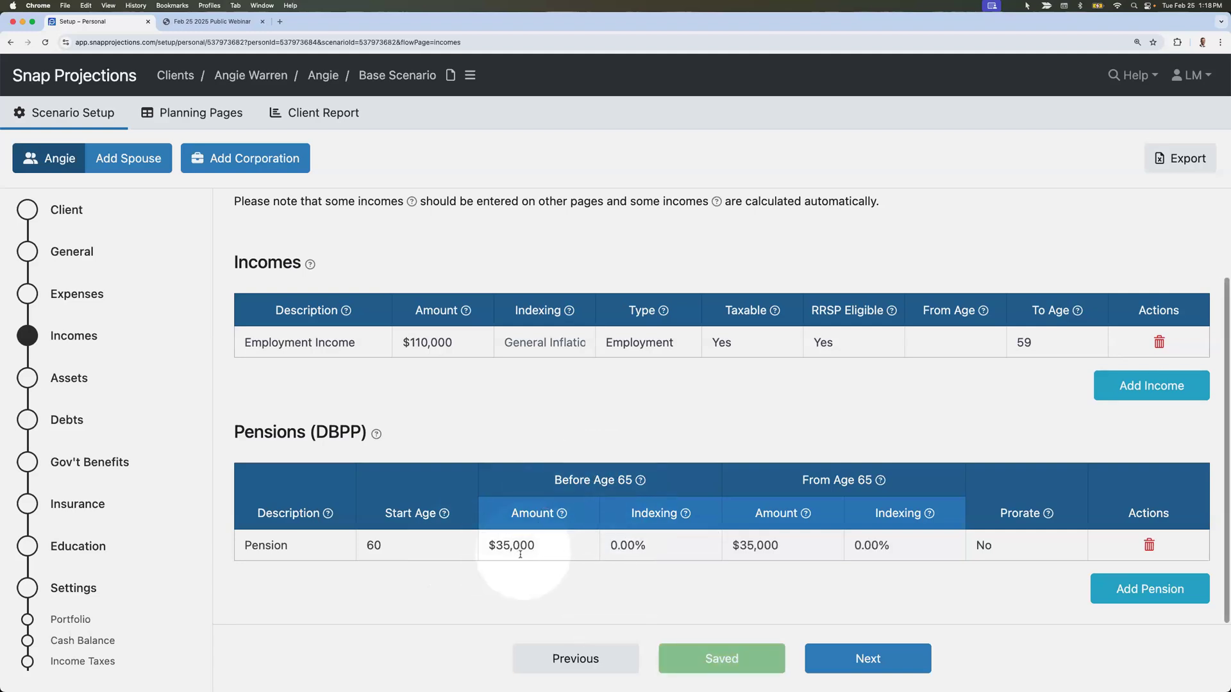
- Change the pension amount from age 65 to $28,000 and continue to Assets
{"action": "left_click", "coordinate": [791, 544]}
{"action": "type", "text": "28000"}
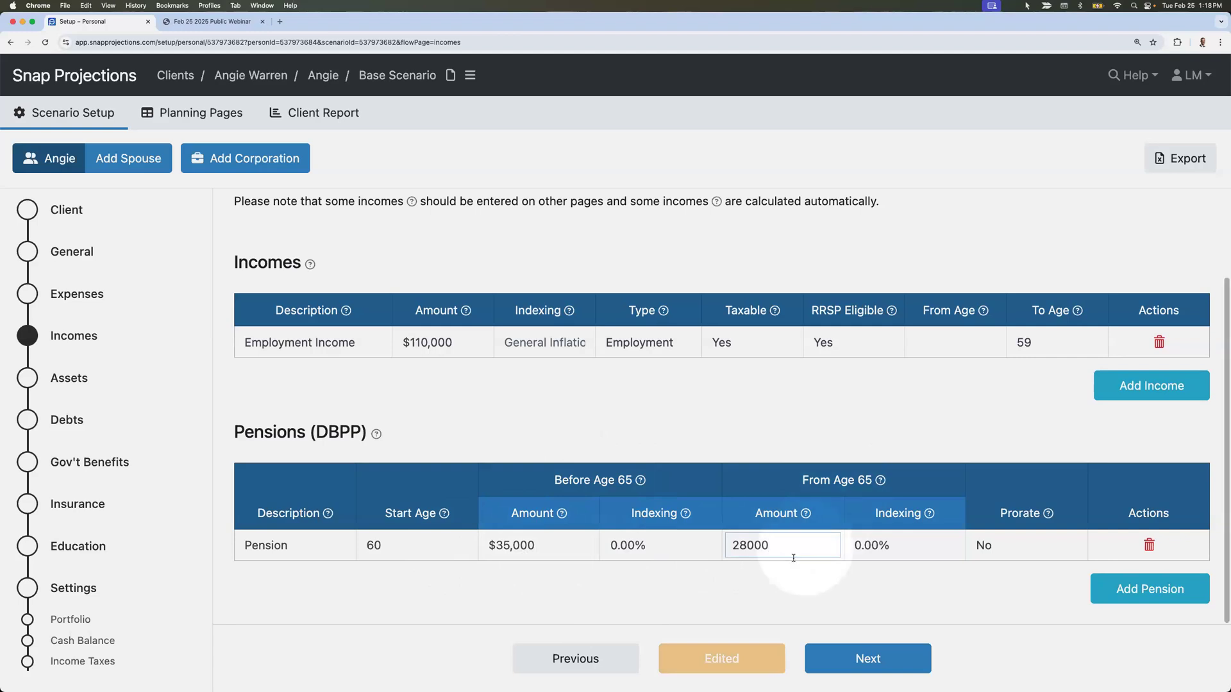
{"action": "left_click", "coordinate": [773, 575]}
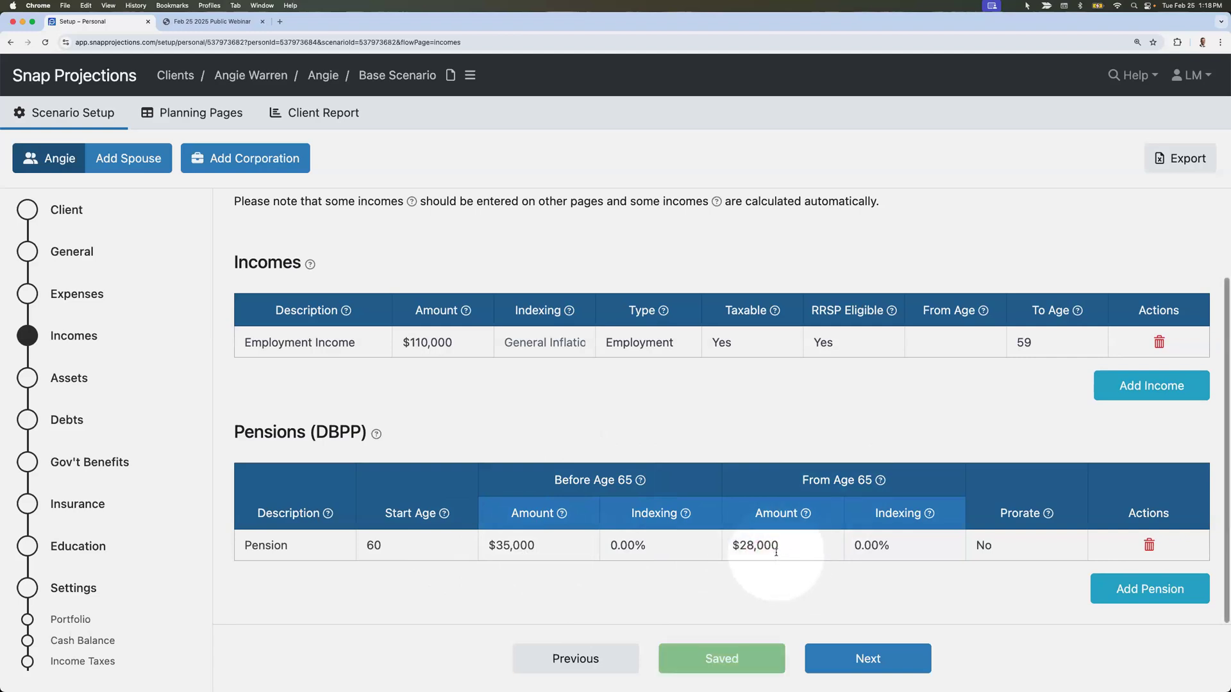
{"action": "left_click", "coordinate": [868, 658]}
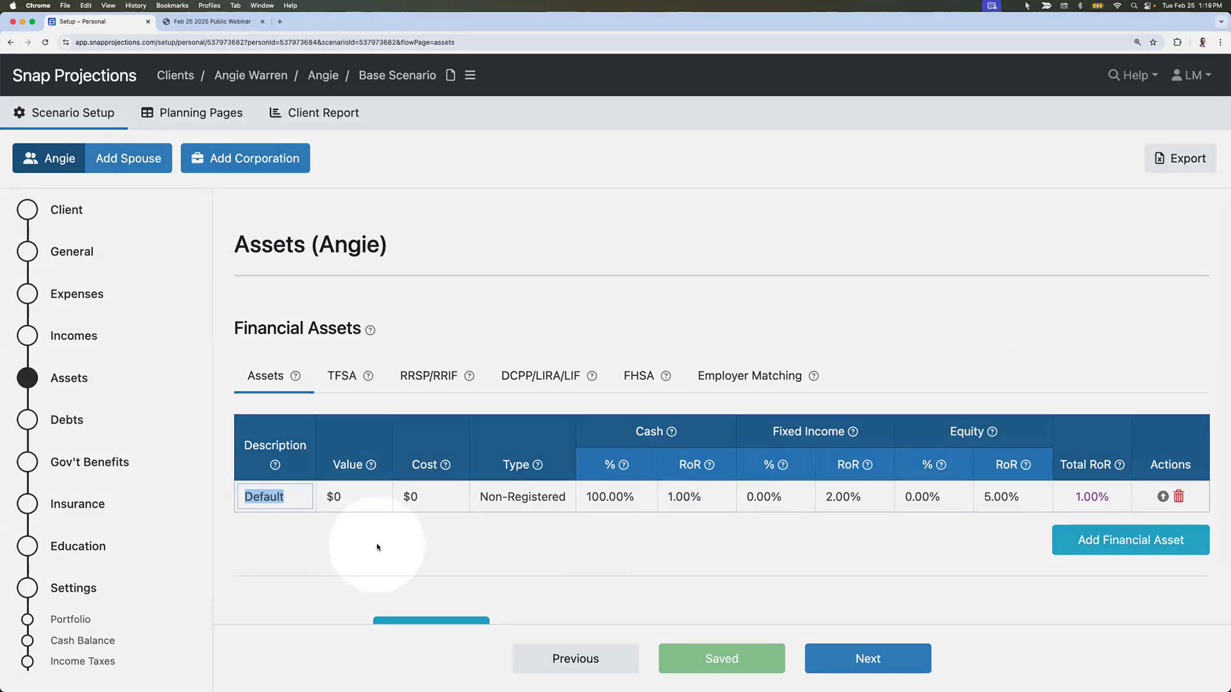
- Rename the Default asset to Savings with $50,000 value and $50,000 cost
{"action": "type", "text": "Savings"}
{"action": "key", "text": "Tab"}
{"action": "type", "text": "50000"}
{"action": "key", "text": "Tab"}
{"action": "type", "text": "50000"}
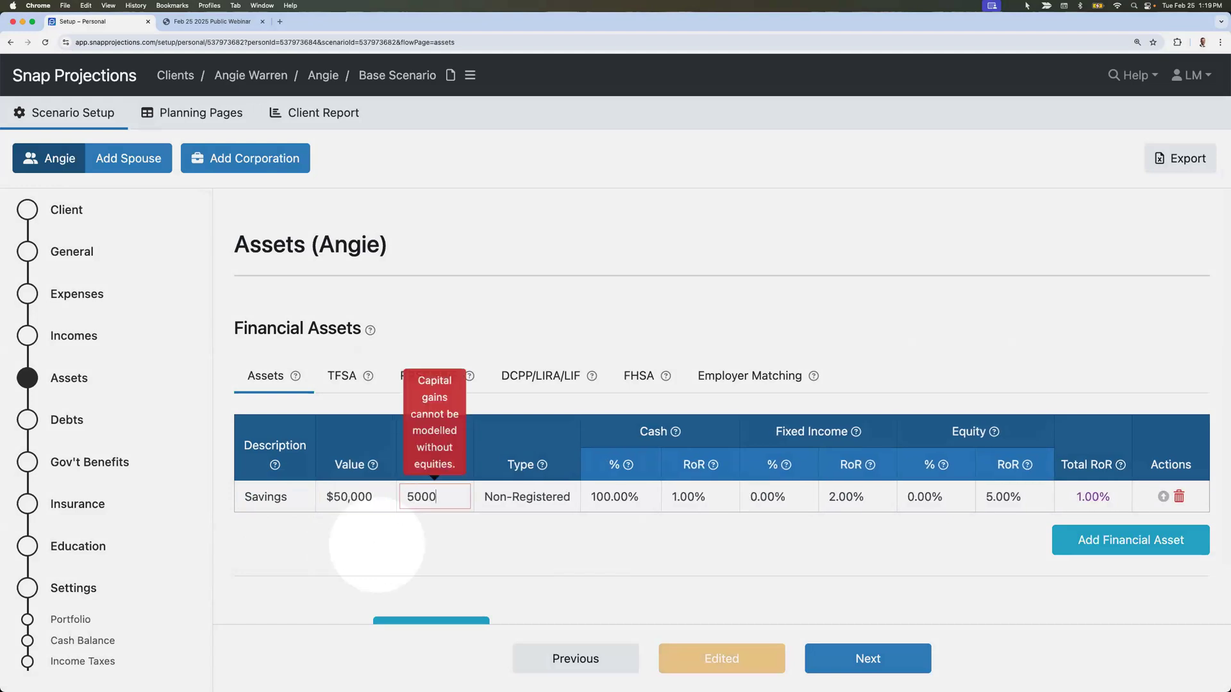
{"action": "key", "text": "Tab"}
{"action": "left_click", "coordinate": [610, 537]}
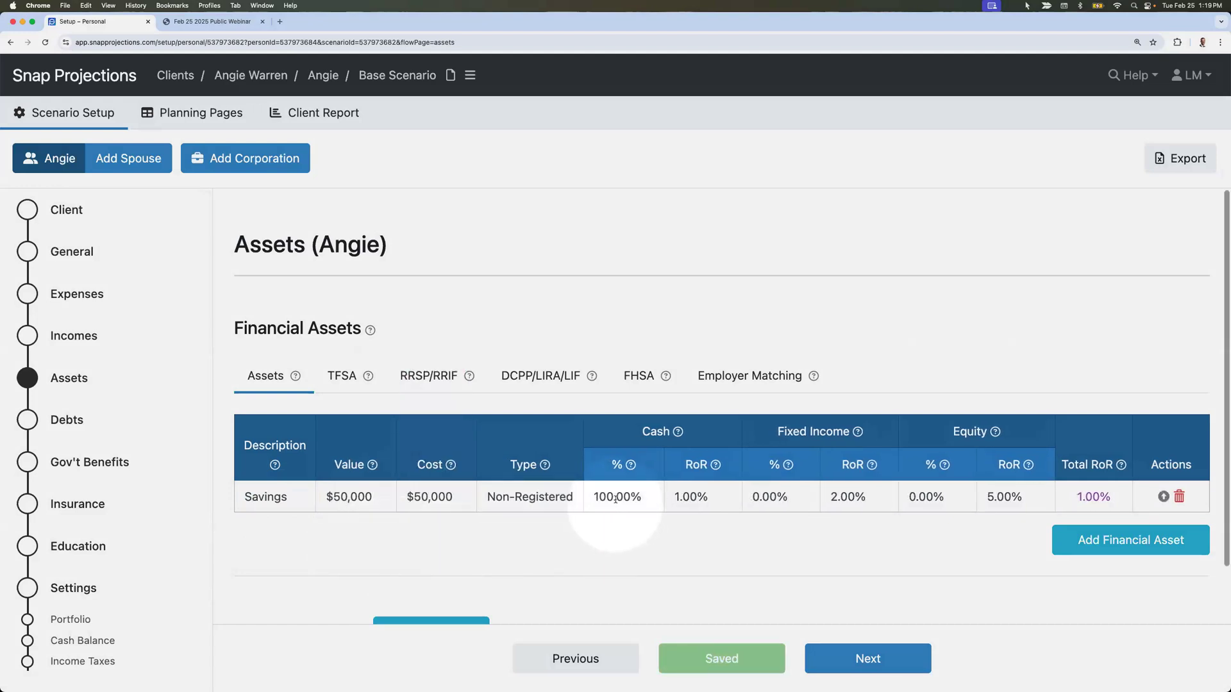
- Add a TFSA asset worth $120,000 allocated 0% cash and 30% fixed income
{"action": "left_click", "coordinate": [1092, 540]}
{"action": "type", "text": "TFSA"}
{"action": "key", "text": "Tab"}
{"action": "type", "text": "120000"}
{"action": "key", "text": "Tab"}
{"action": "key", "text": "t"}
{"action": "key", "text": "Tab"}
{"action": "type", "text": "0"}
{"action": "key", "text": "Tab"}
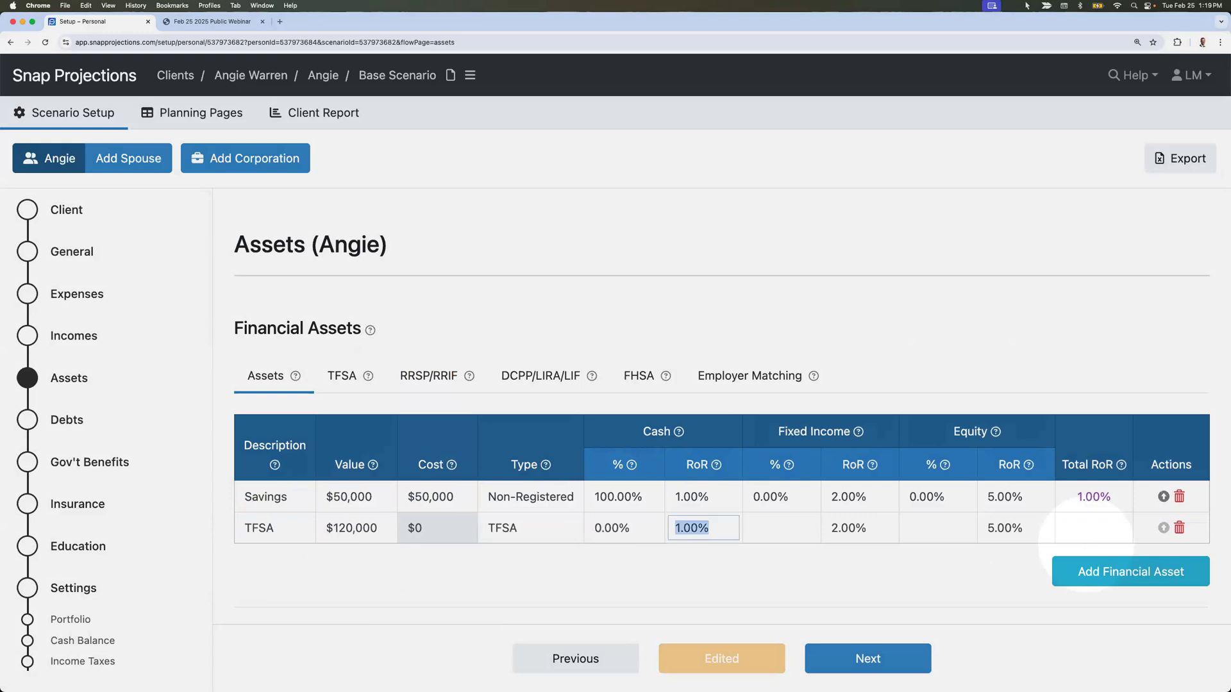
{"action": "key", "text": "Tab"}
{"action": "type", "text": "30"}
{"action": "key", "text": "Tab"}
{"action": "left_click", "coordinate": [785, 559]}
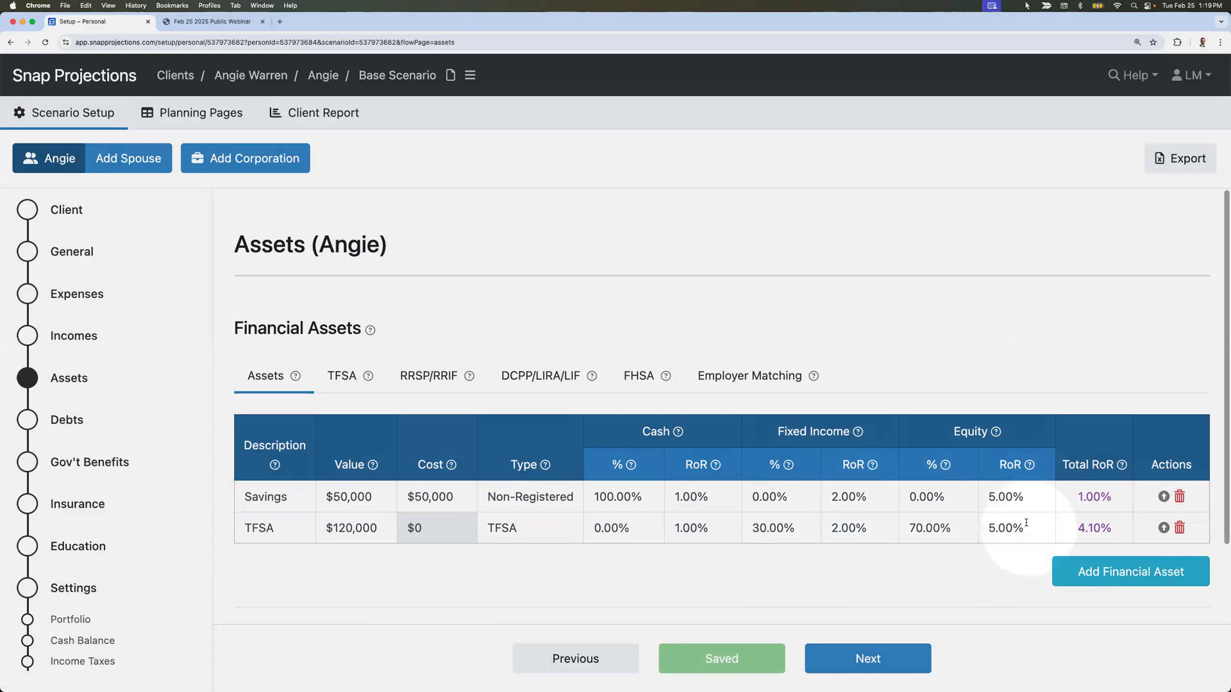
{"action": "left_click", "coordinate": [862, 530]}
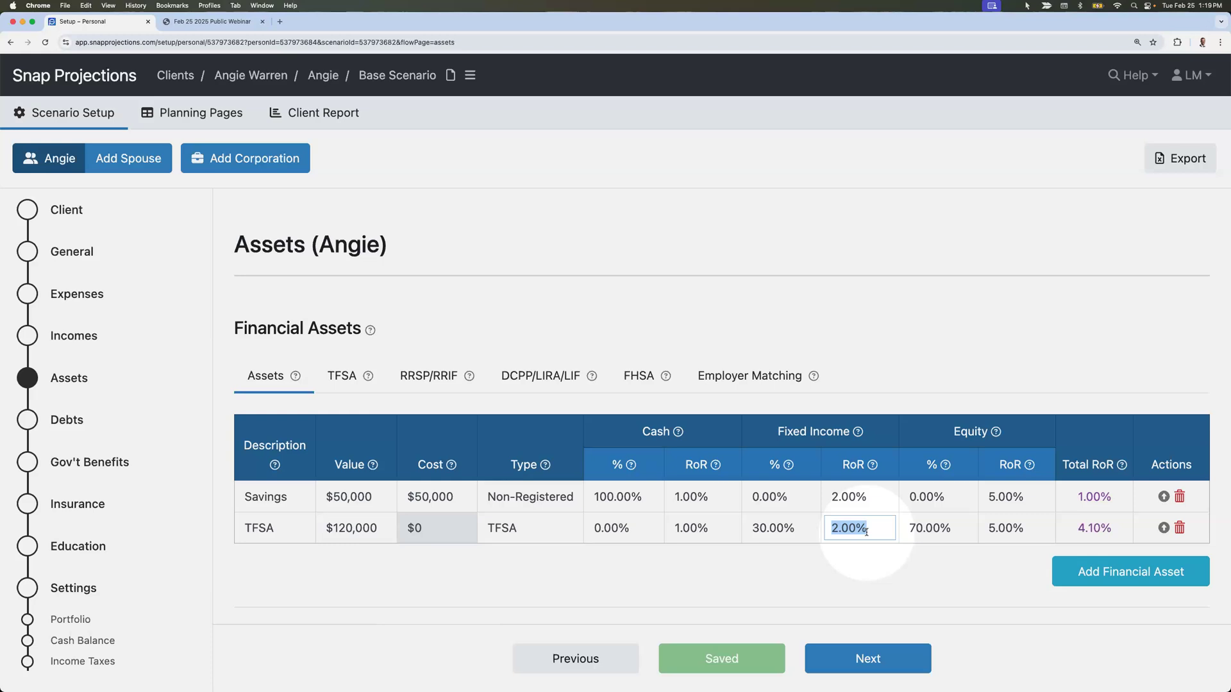
- Add an RRSP/RRIF asset worth $325,000 allocated 0% cash and 30% fixed income
{"action": "left_click", "coordinate": [1076, 572]}
{"action": "type", "text": "RRSP"}
{"action": "key", "text": "Tab"}
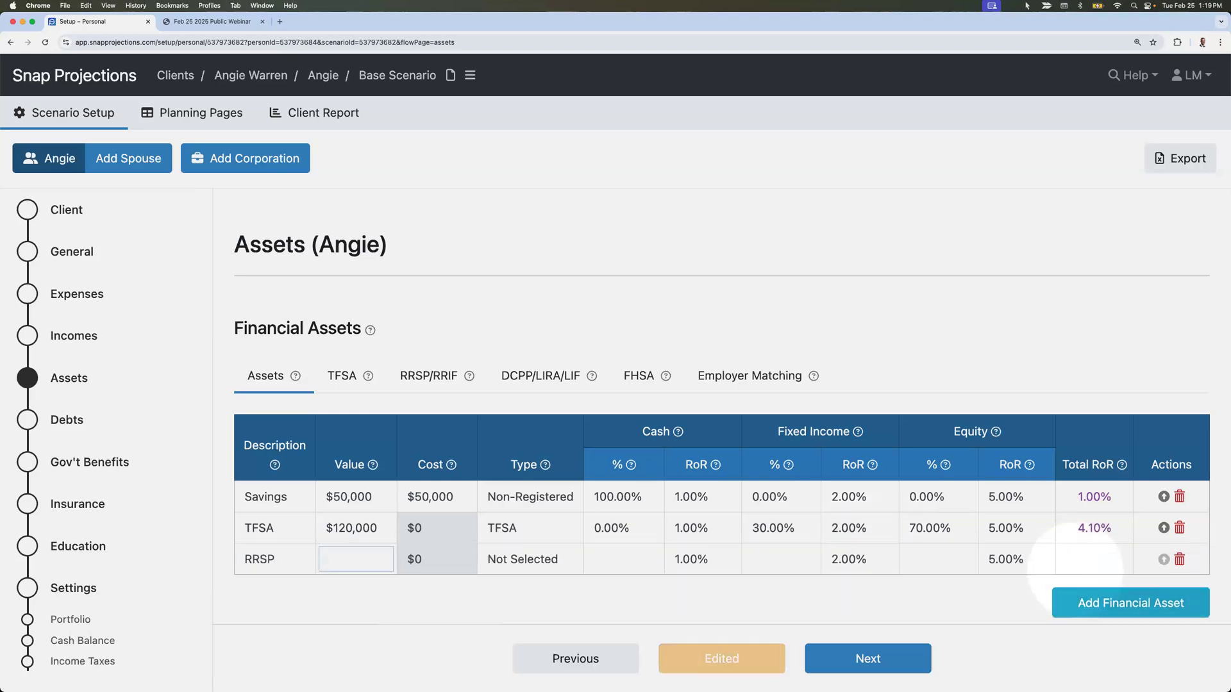
{"action": "type", "text": "325000"}
{"action": "key", "text": "Tab"}
{"action": "key", "text": "r"}
{"action": "key", "text": "Tab"}
{"action": "type", "text": "0"}
{"action": "key", "text": "Tab"}
{"action": "key", "text": "Tab"}
{"action": "type", "text": "30"}
{"action": "left_click", "coordinate": [878, 609]}
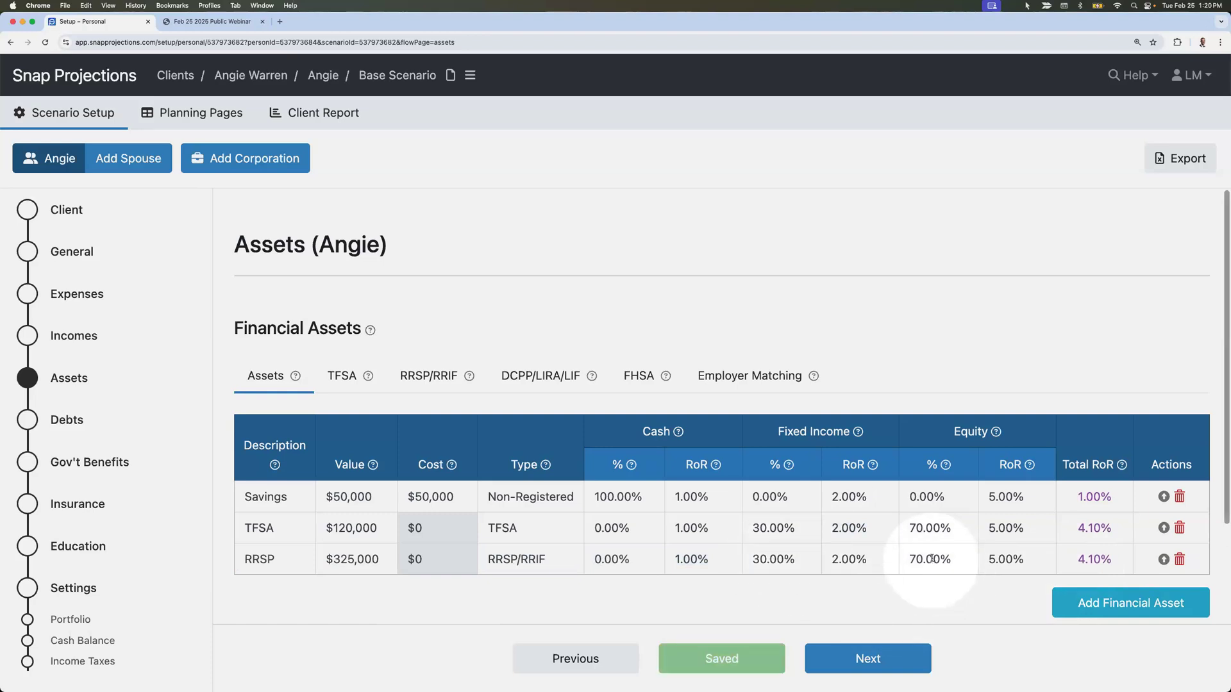
{"action": "scroll", "coordinate": [931, 558], "scroll_direction": "down", "scroll_amount": 2}
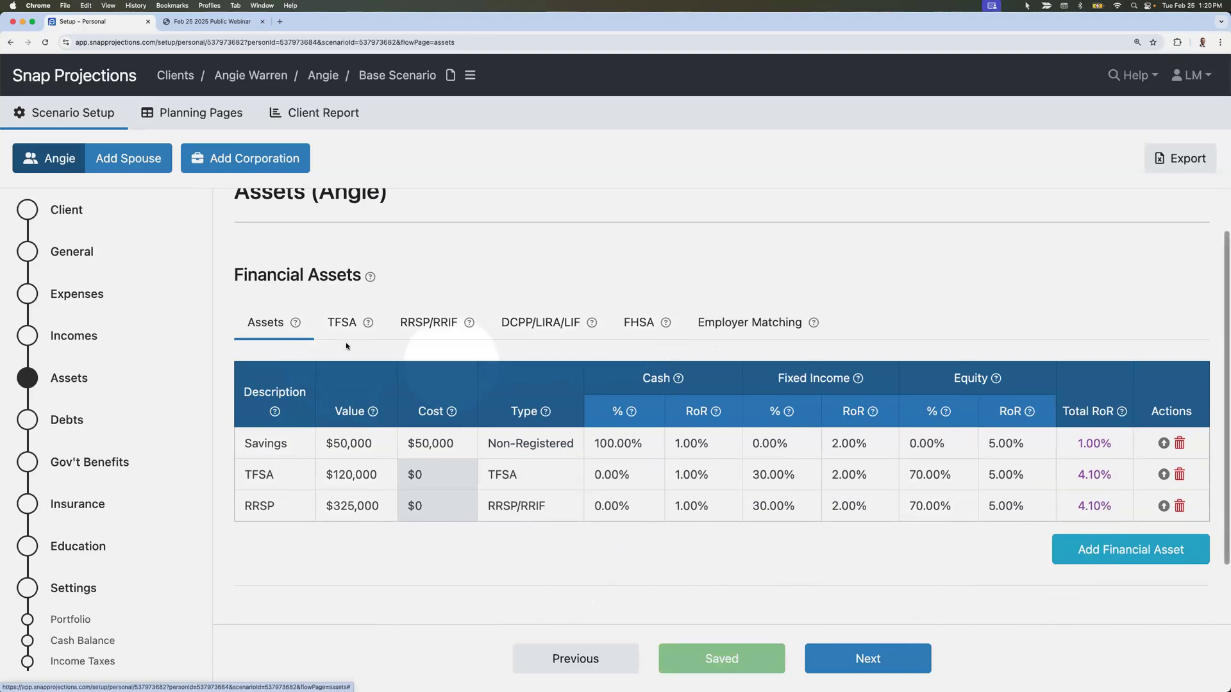
{"action": "left_click", "coordinate": [340, 324]}
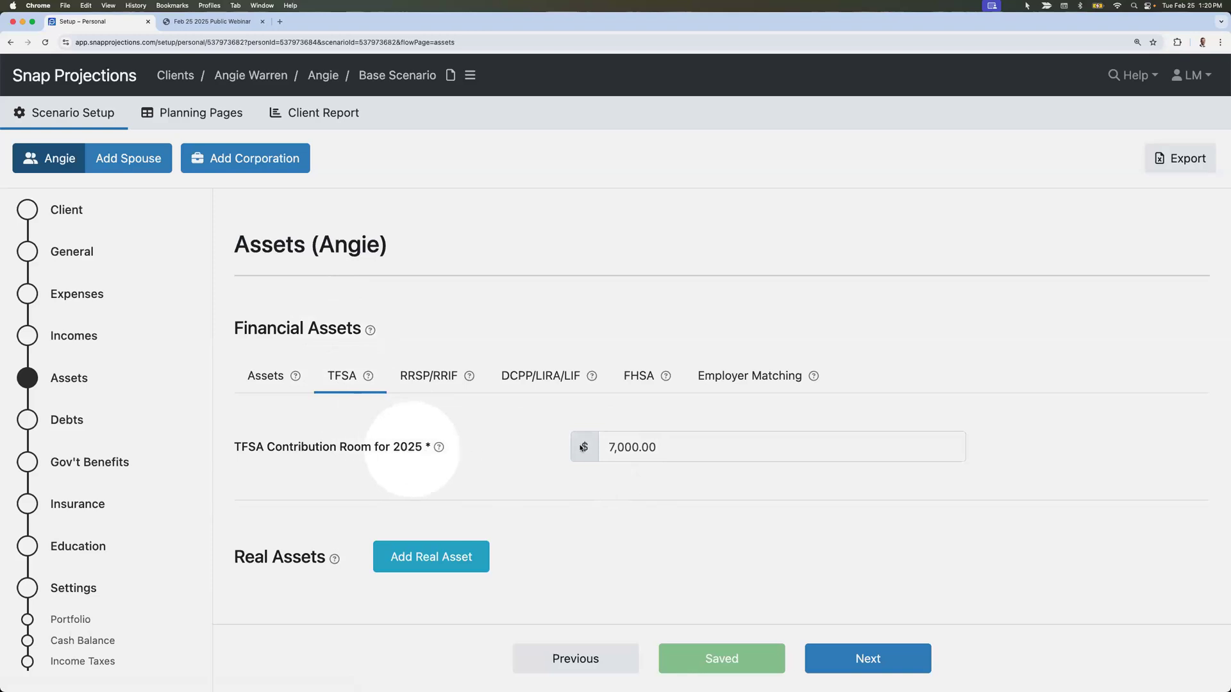
{"action": "left_click", "coordinate": [673, 450]}
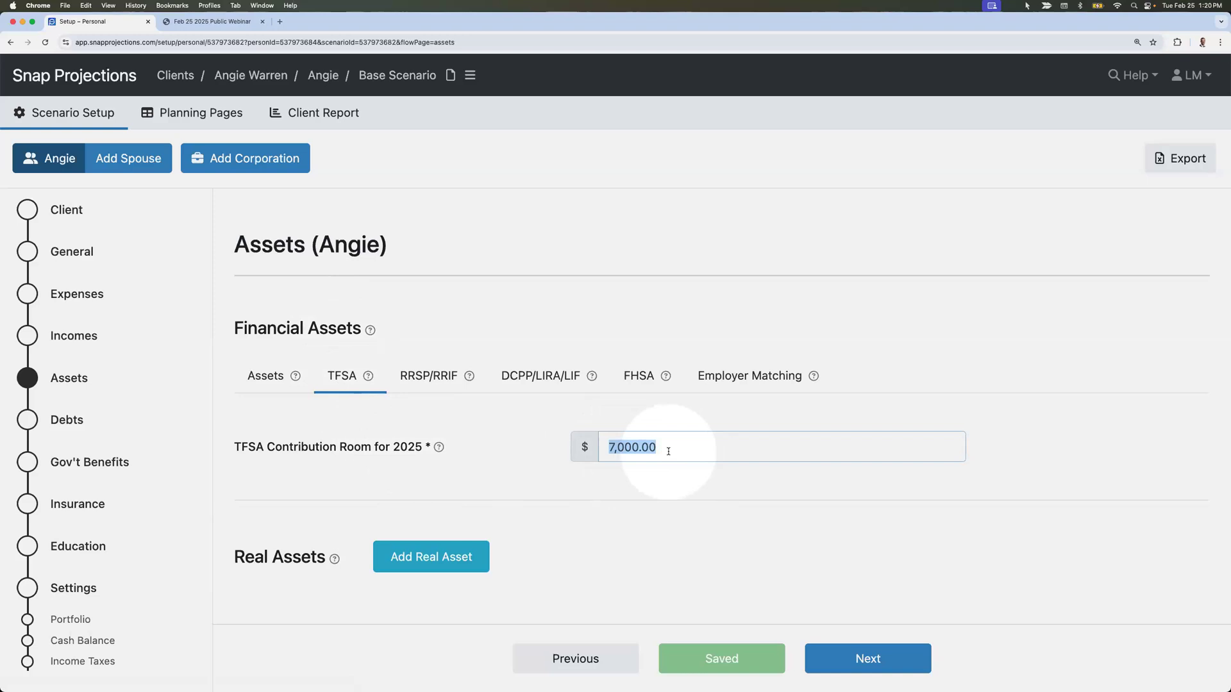
{"action": "left_click", "coordinate": [434, 379]}
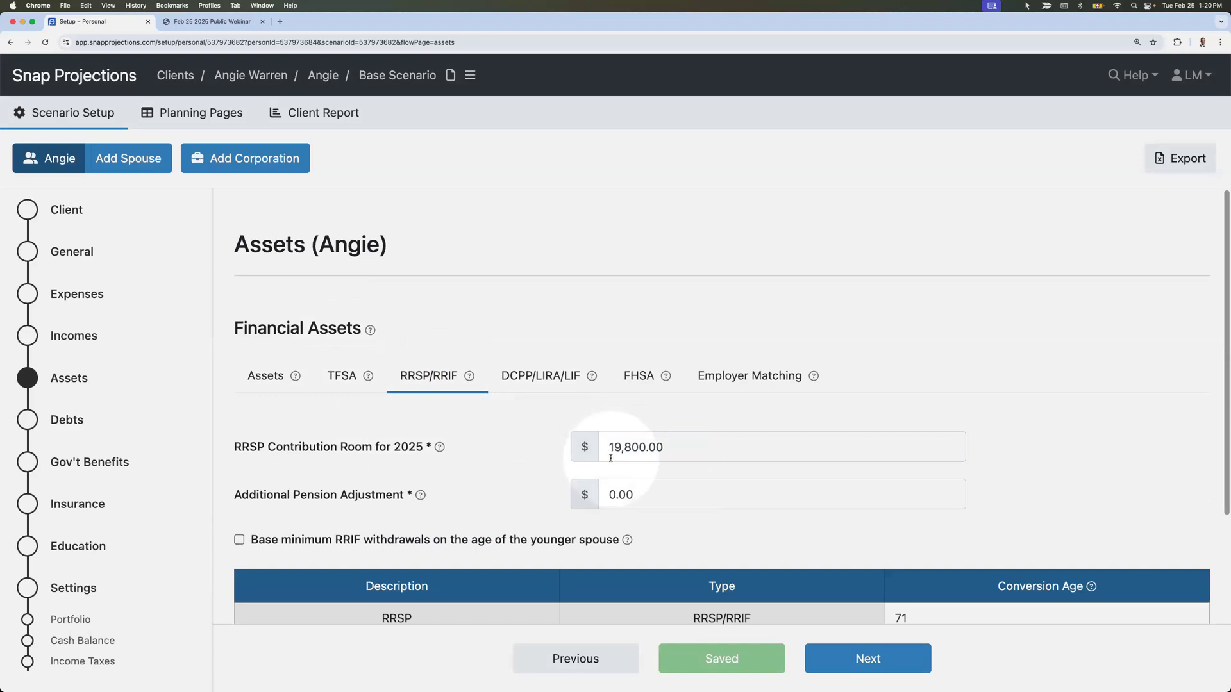
{"action": "left_click", "coordinate": [263, 377]}
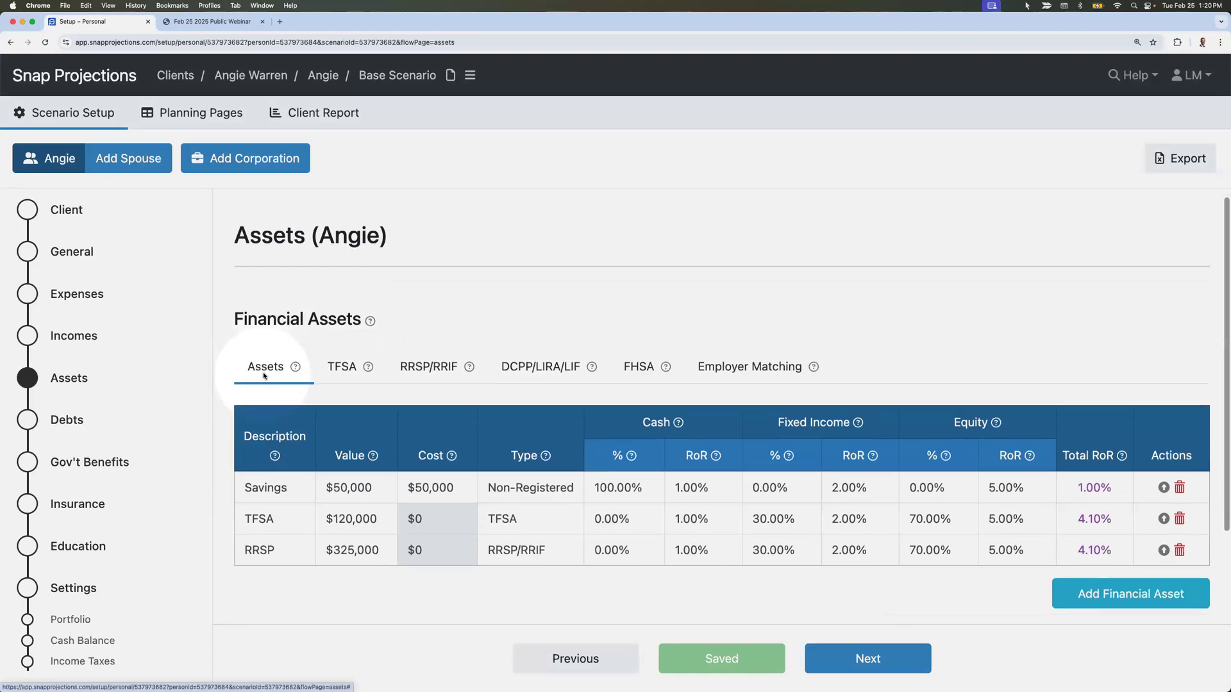
{"action": "scroll", "coordinate": [263, 385], "scroll_direction": "down", "scroll_amount": 3}
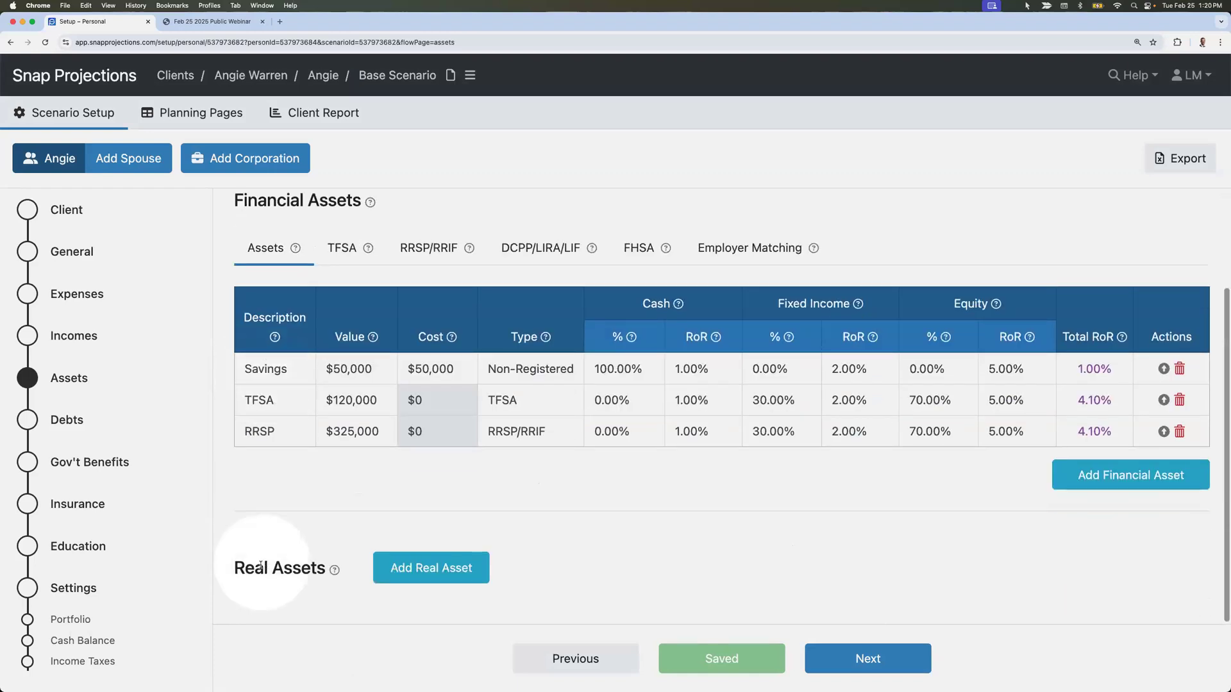
- Add a Home real asset valued $750,000 with $450,000 cost, then go to Debts
{"action": "left_click", "coordinate": [417, 568]}
{"action": "type", "text": "Home"}
{"action": "key", "text": "Tab"}
{"action": "type", "text": "750,000"}
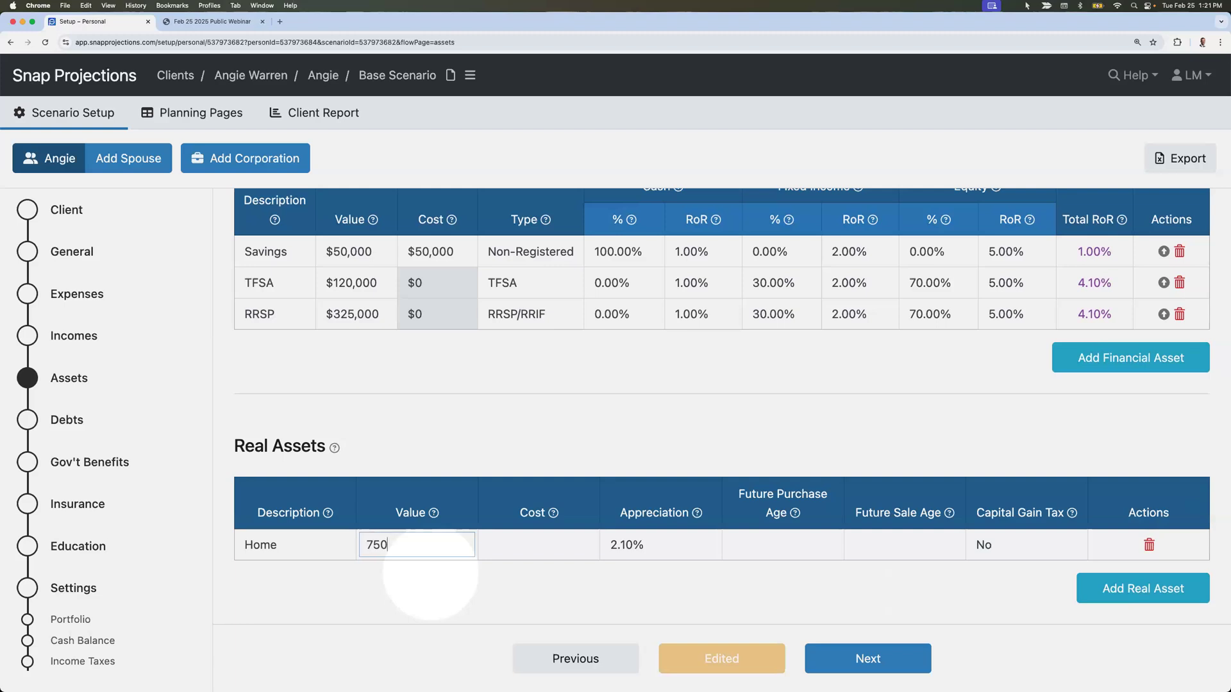
{"action": "key", "text": "Tab"}
{"action": "type", "text": "450000"}
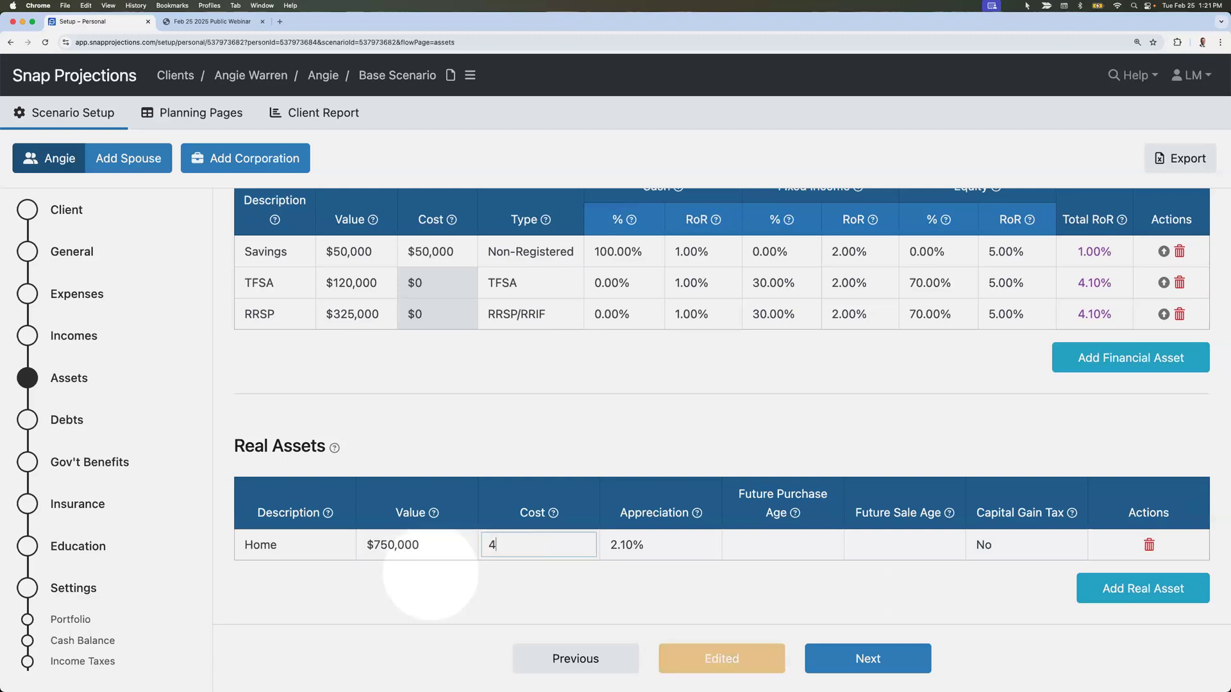
{"action": "key", "text": "Tab"}
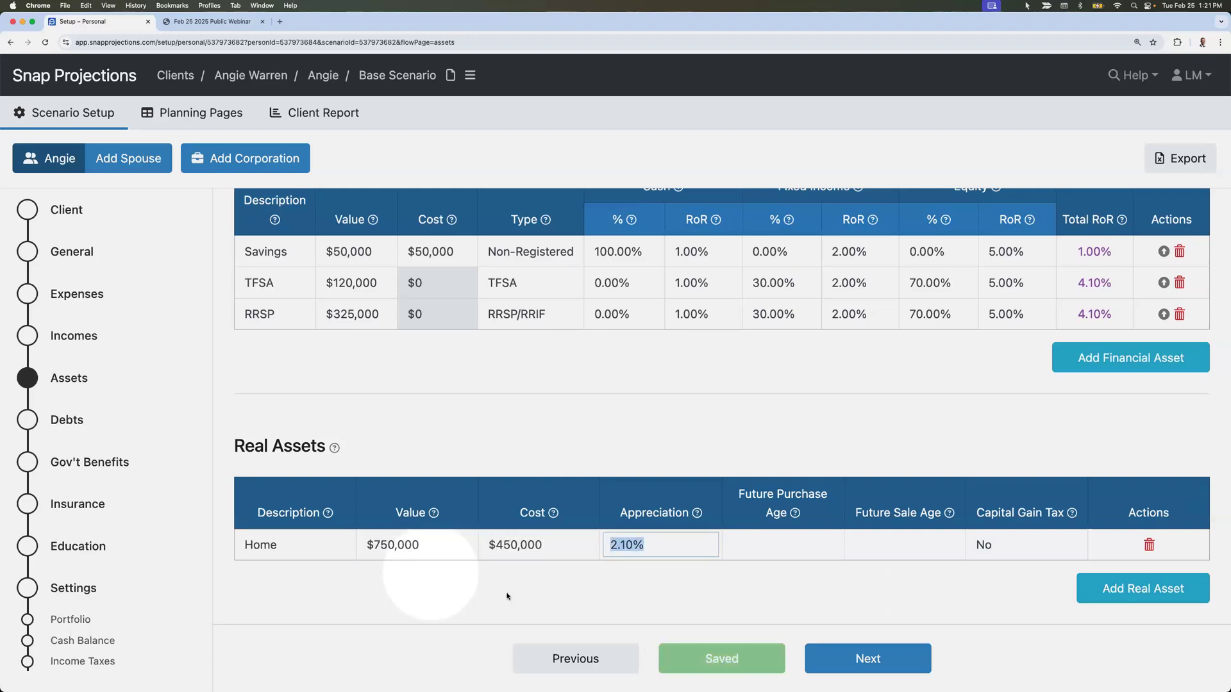
{"action": "left_click", "coordinate": [508, 588]}
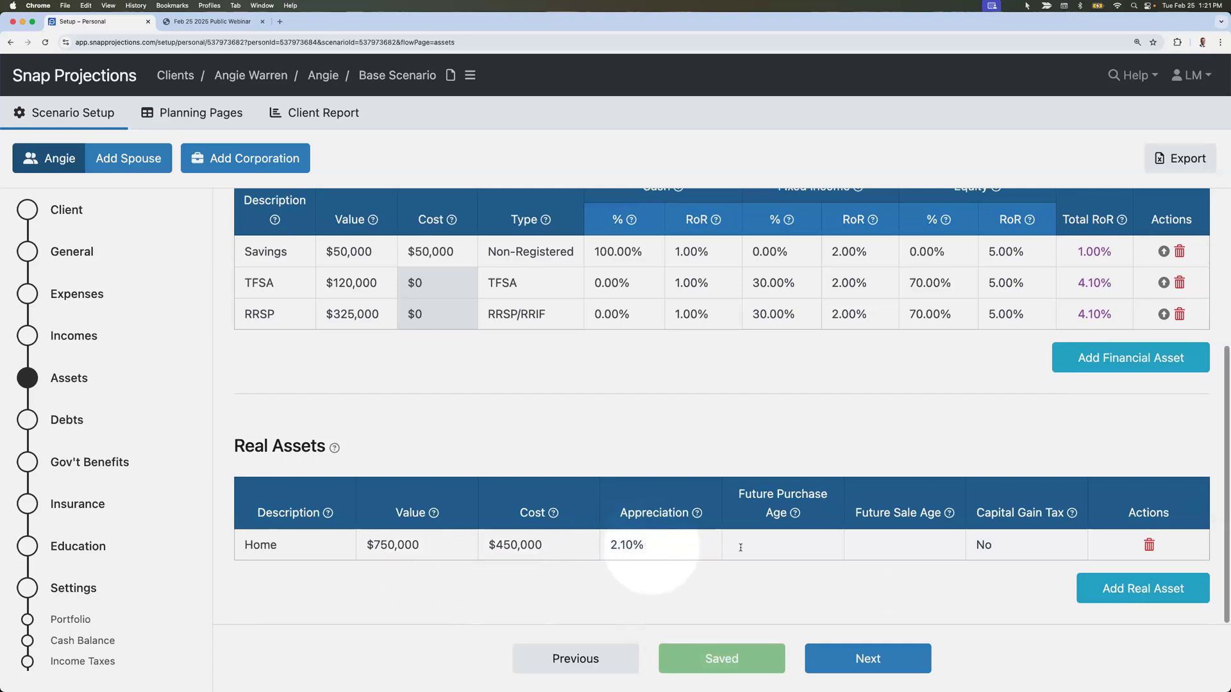
{"action": "mouse_move", "coordinate": [774, 546]}
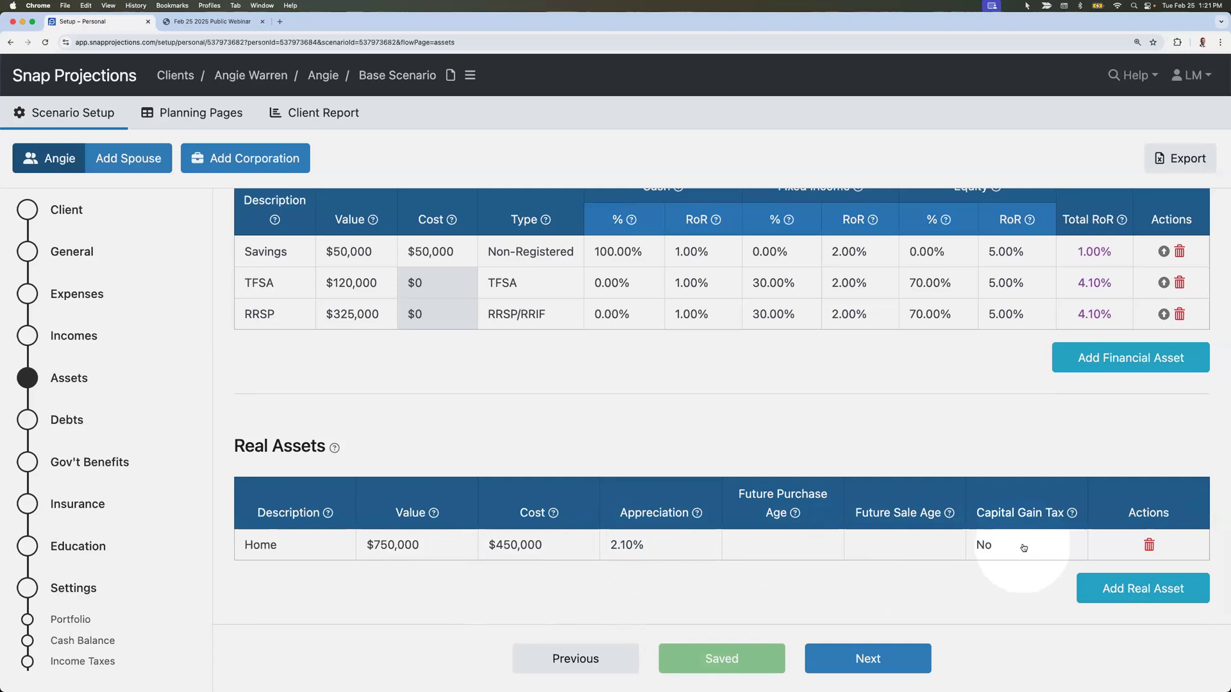
{"action": "left_click", "coordinate": [862, 654]}
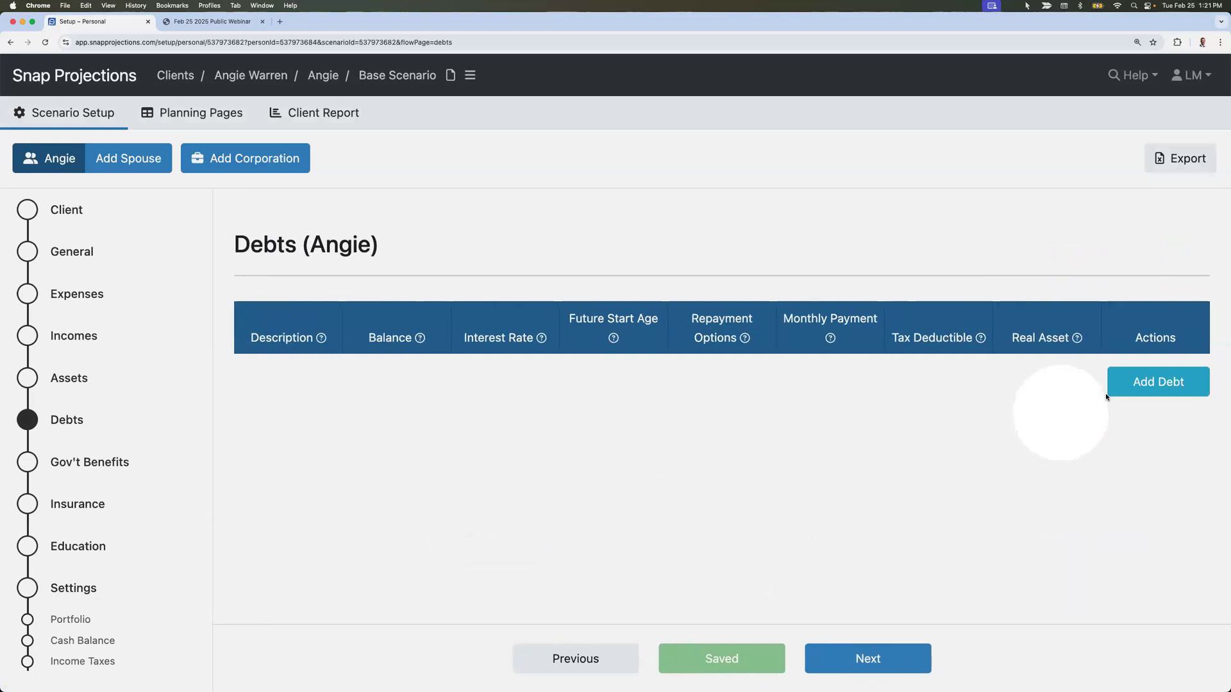
- Add a Mortgage debt of $145,000 at 5% with $1,600 monthly payments
{"action": "left_click", "coordinate": [1133, 383]}
{"action": "type", "text": "Mortgage"}
{"action": "key", "text": "Tab"}
{"action": "type", "text": "145000"}
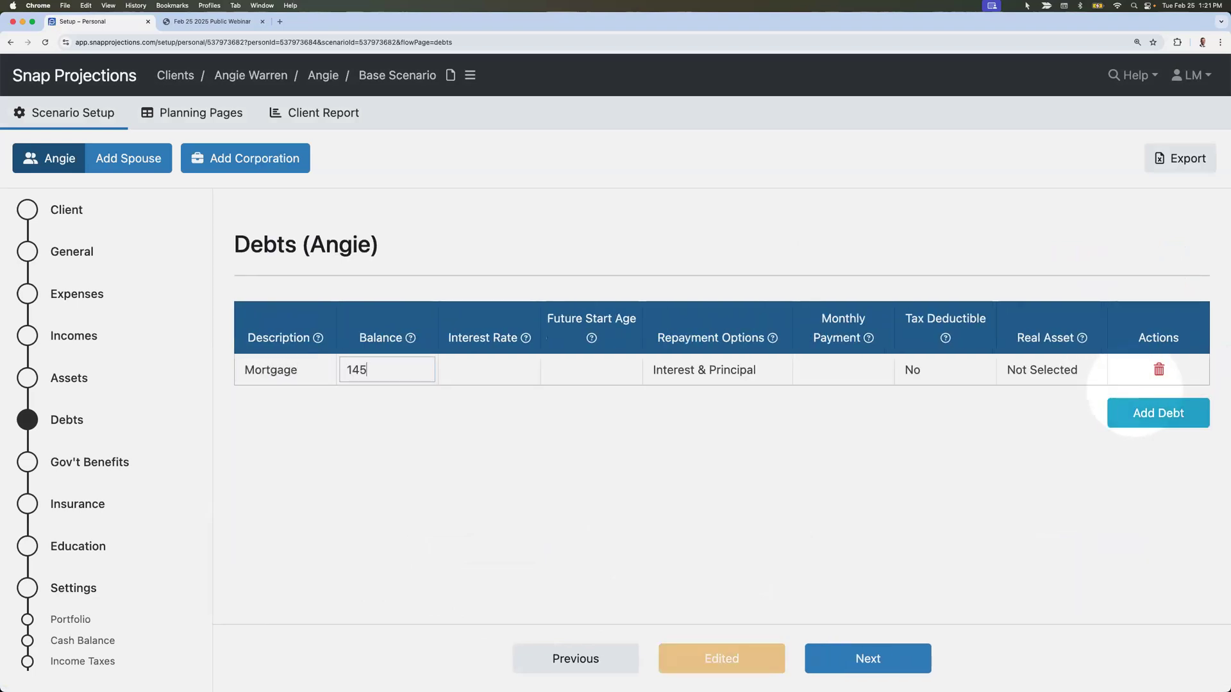
{"action": "key", "text": "Tab"}
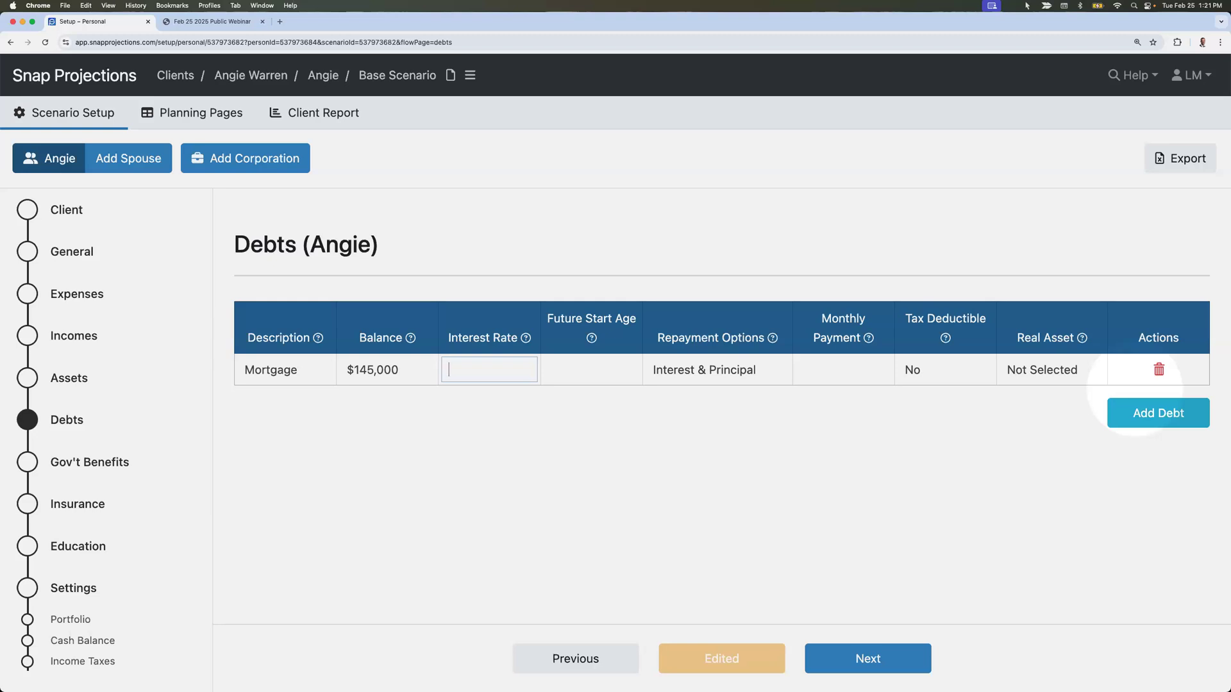
{"action": "type", "text": "5"}
{"action": "key", "text": "Tab"}
{"action": "key", "text": "Tab"}
{"action": "type", "text": "1600"}
{"action": "left_click", "coordinate": [818, 511]}
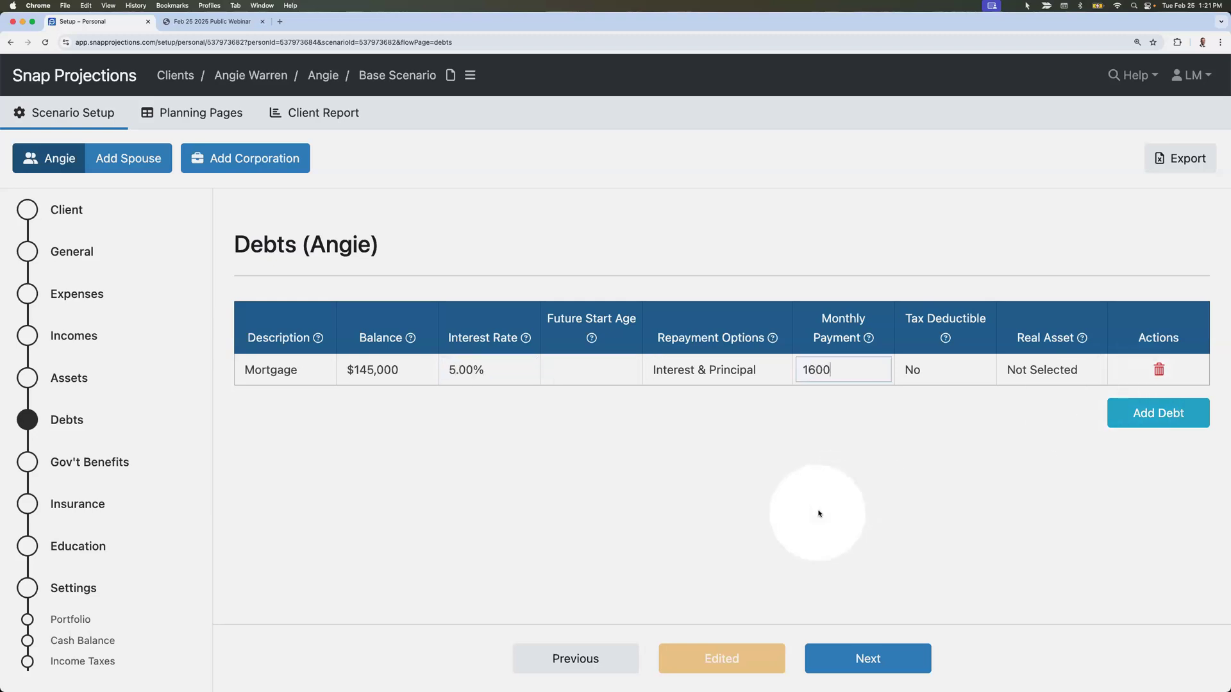
- Link the mortgage to the Home asset and continue to Gov't Benefits
{"action": "left_click", "coordinate": [1051, 375]}
{"action": "left_click", "coordinate": [1036, 391]}
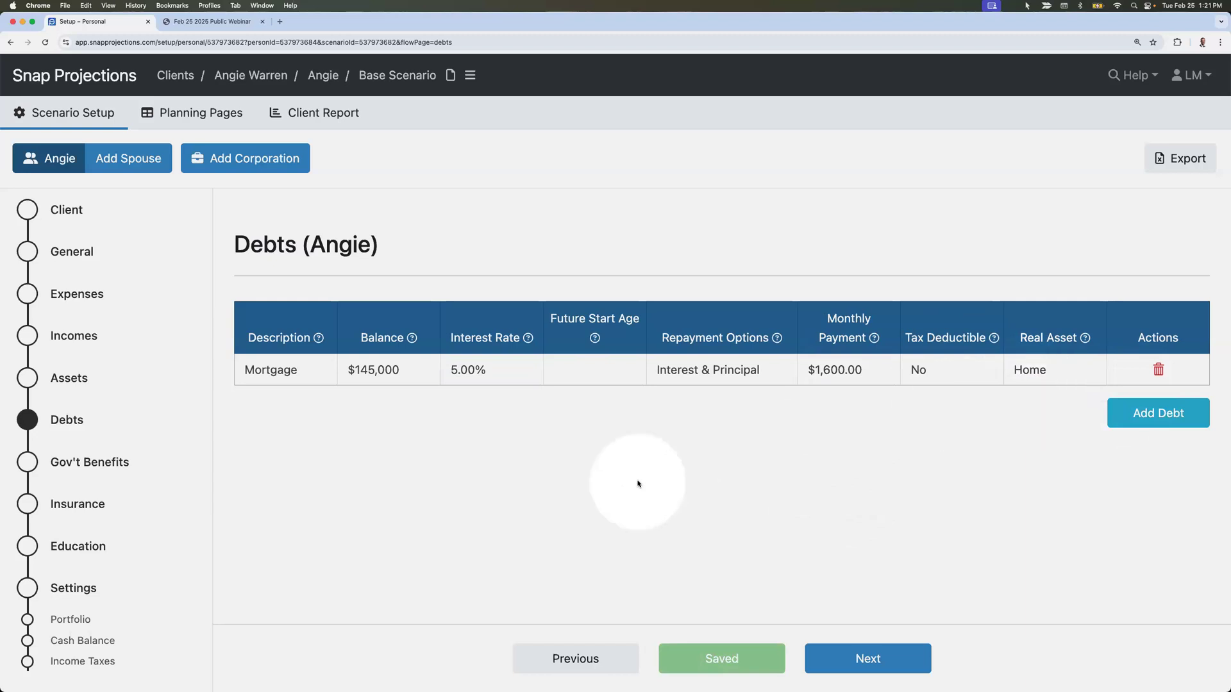
{"action": "left_click", "coordinate": [866, 658]}
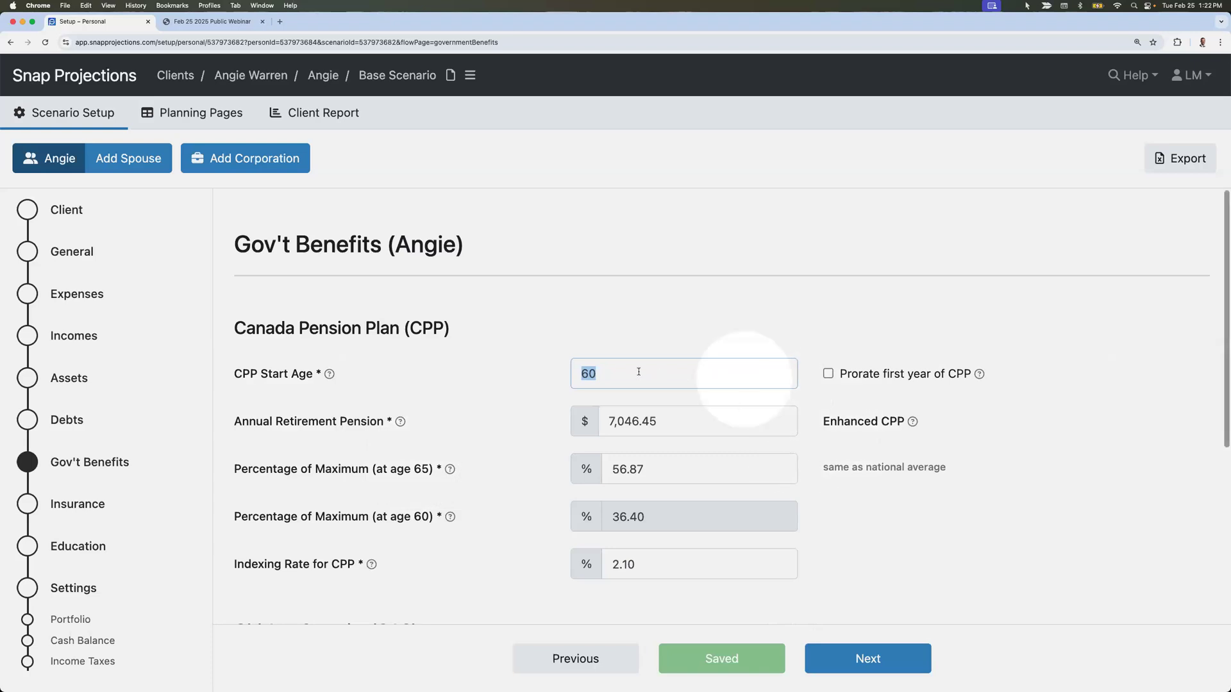
- Set CPP start age to 65 and percentage of maximum to 75%
{"action": "type", "text": "65"}
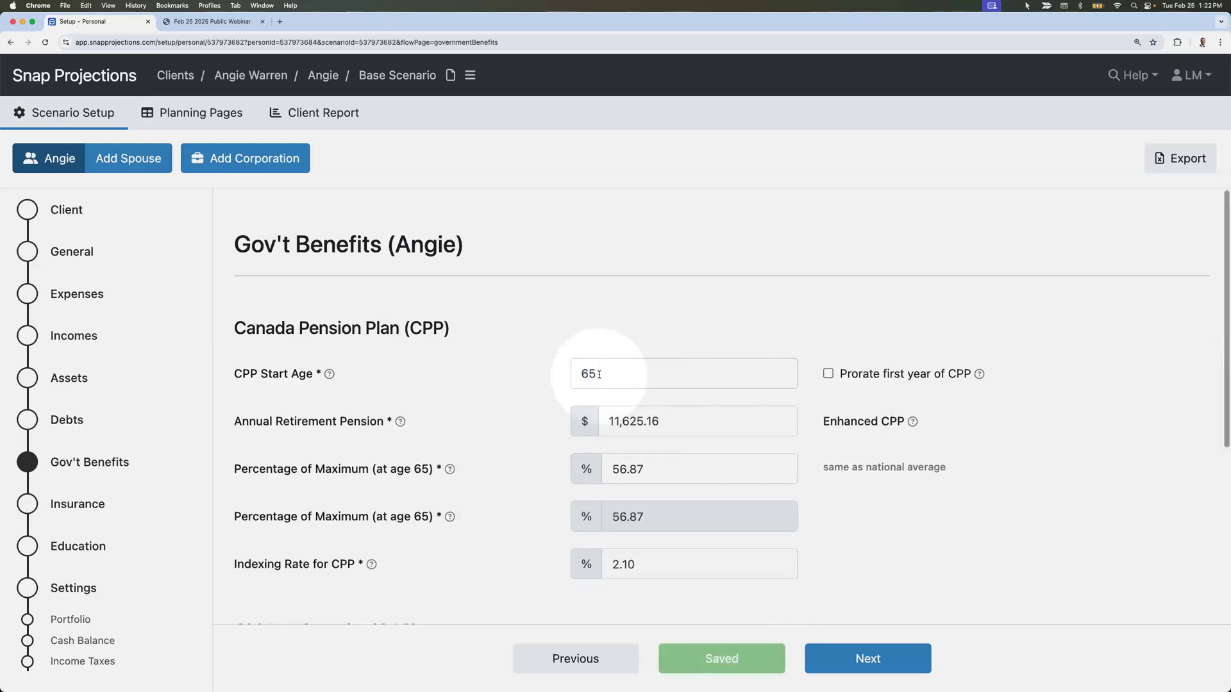
{"action": "left_click", "coordinate": [650, 471]}
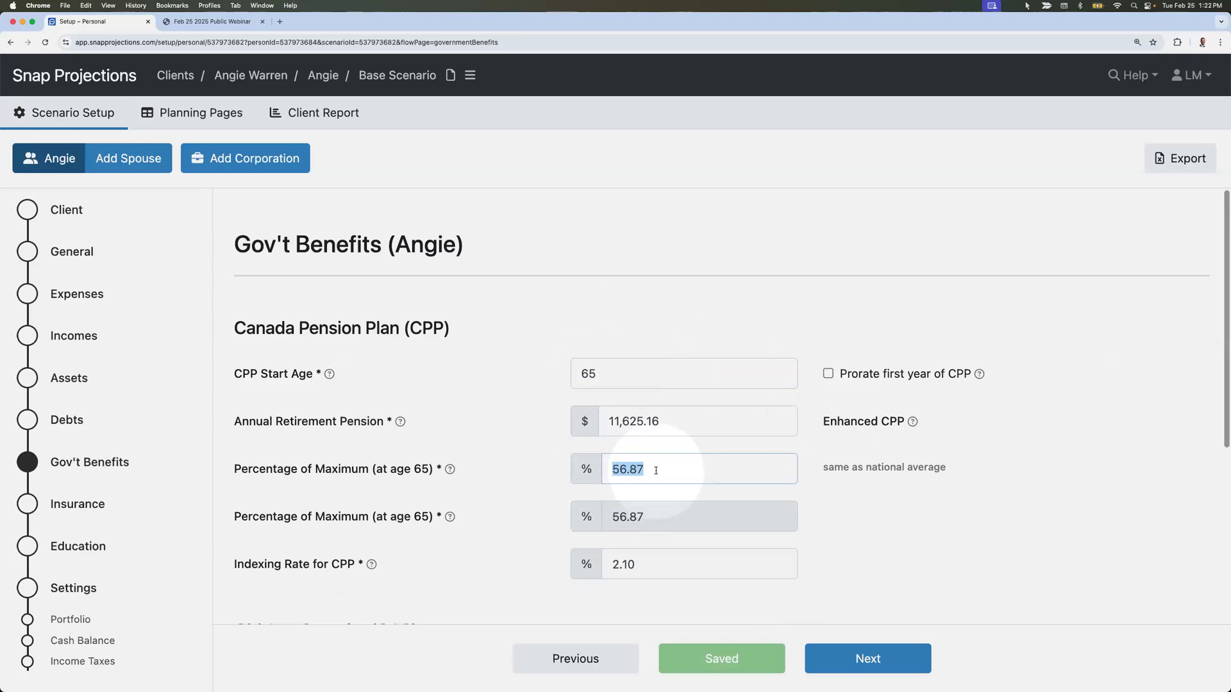
{"action": "type", "text": "75"}
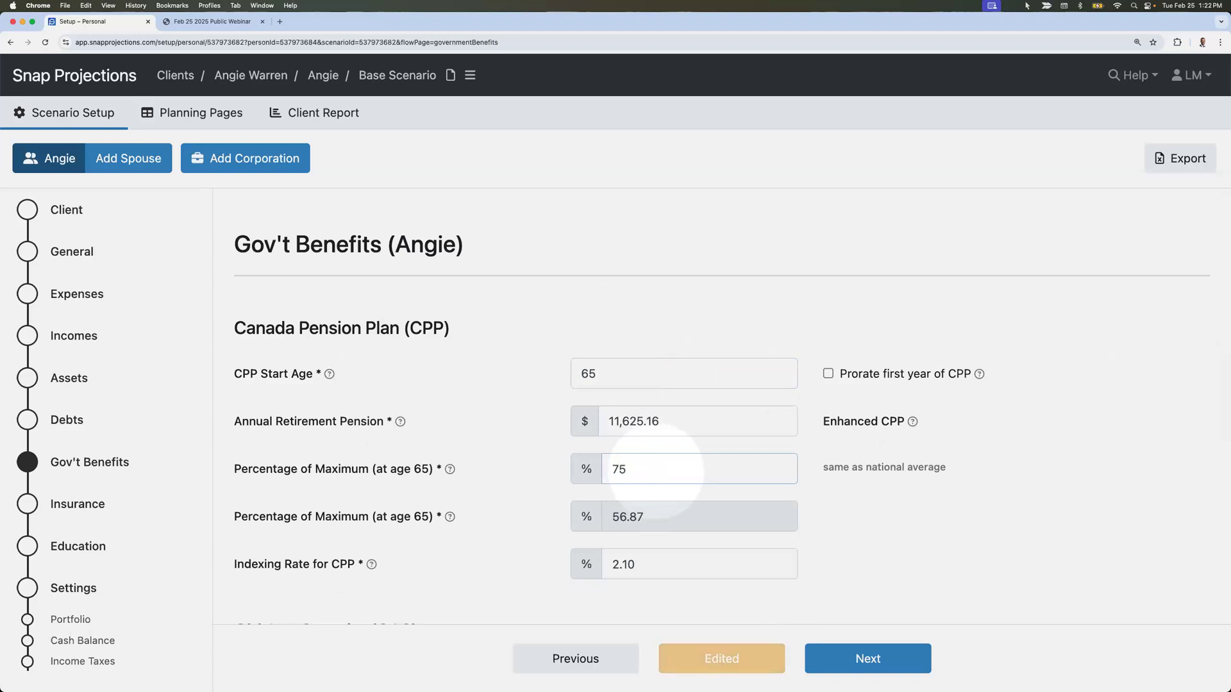
{"action": "left_click", "coordinate": [849, 525]}
{"action": "left_click", "coordinate": [644, 478]}
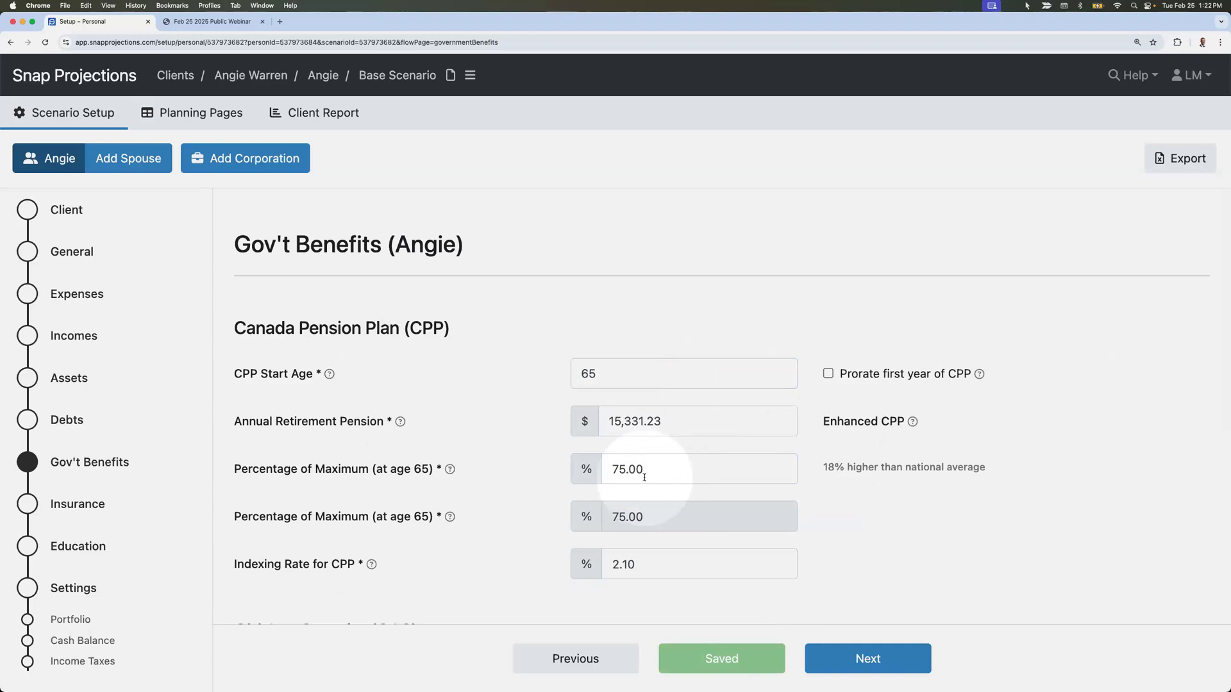
{"action": "left_click", "coordinate": [624, 374]}
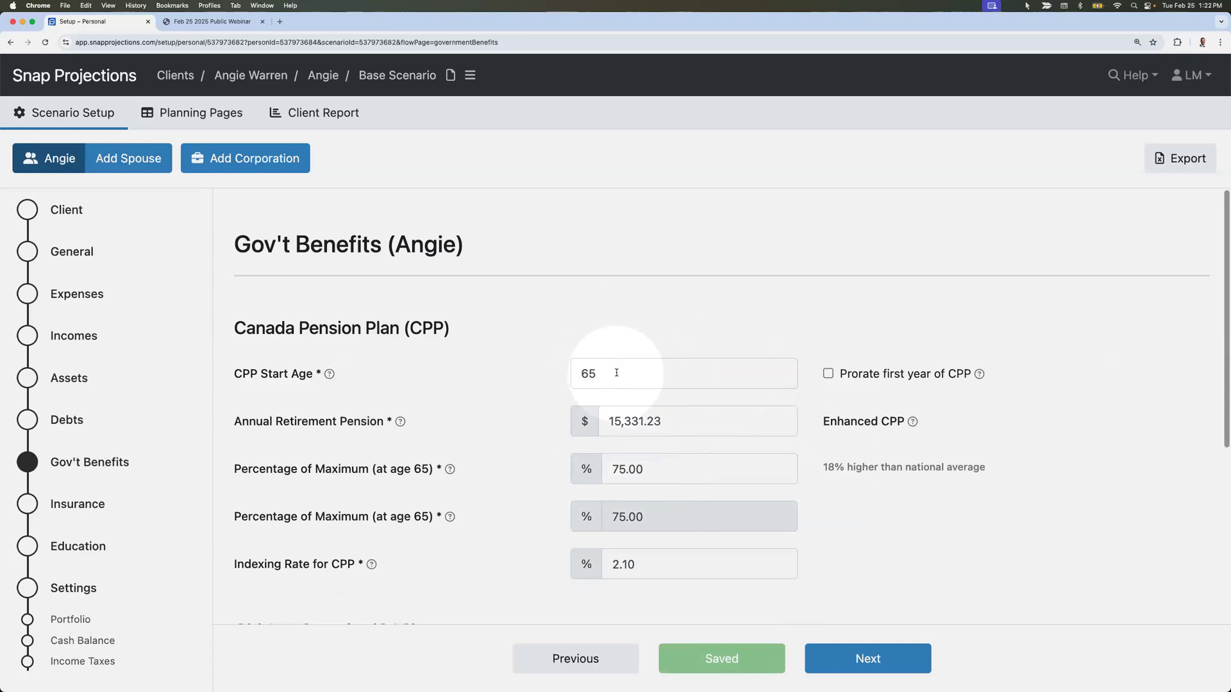
{"action": "scroll", "coordinate": [616, 372], "scroll_direction": "down", "scroll_amount": 5}
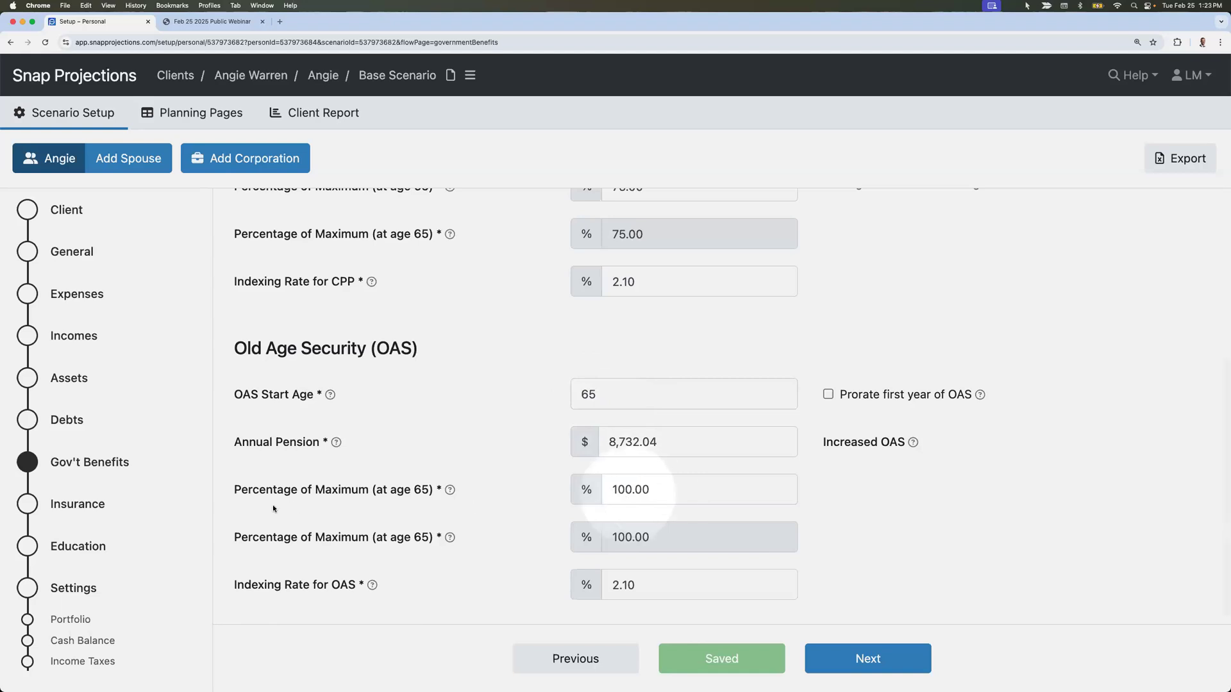
{"action": "scroll", "coordinate": [119, 510], "scroll_direction": "down", "scroll_amount": 2}
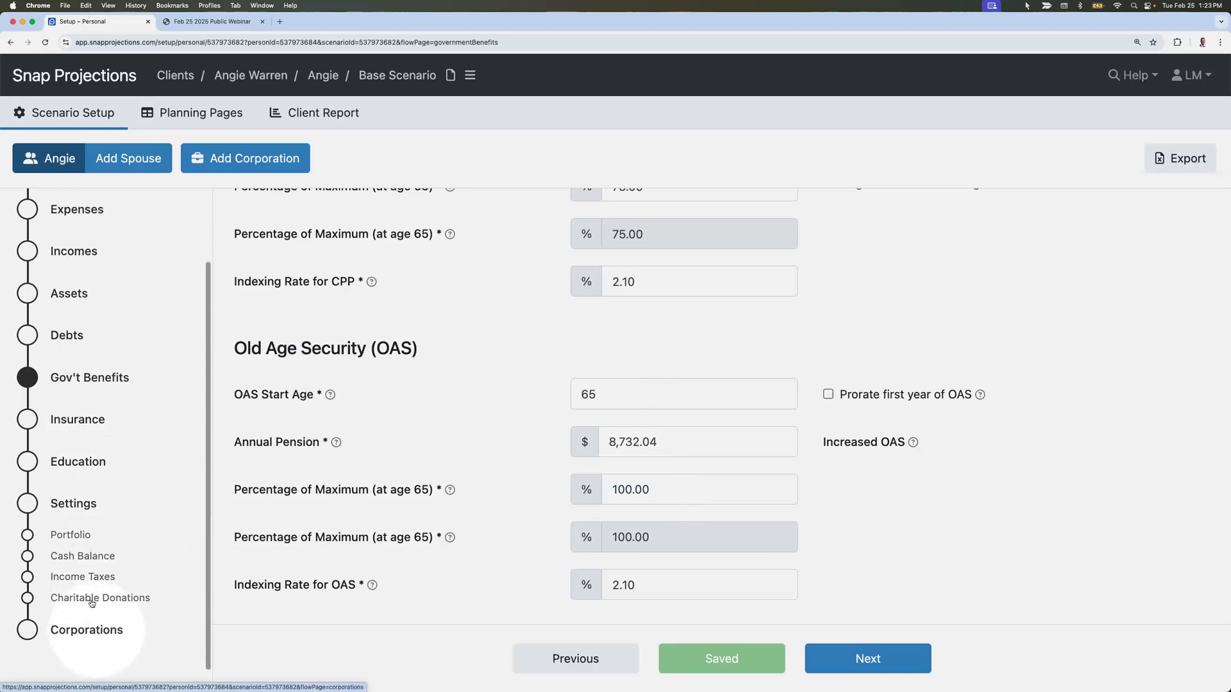
{"action": "scroll", "coordinate": [86, 580], "scroll_direction": "up", "scroll_amount": 3}
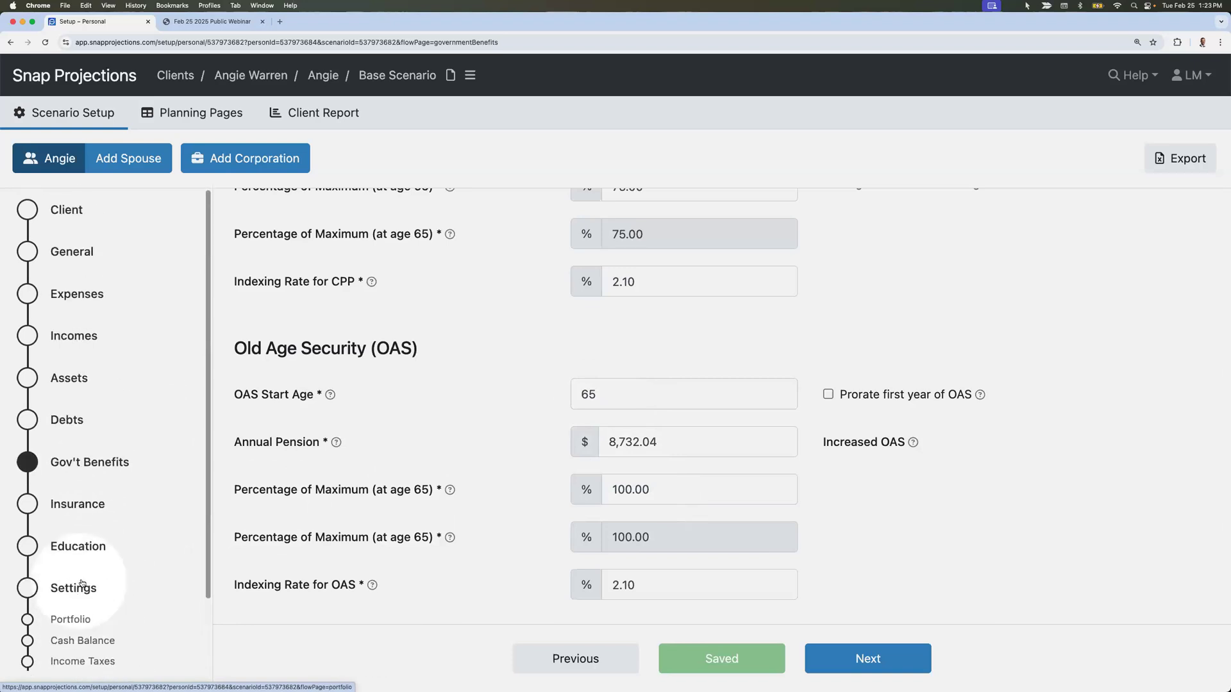
- Show the Planning Pages table and check the 2025 nominal expense of $62,770
{"action": "left_click", "coordinate": [194, 115]}
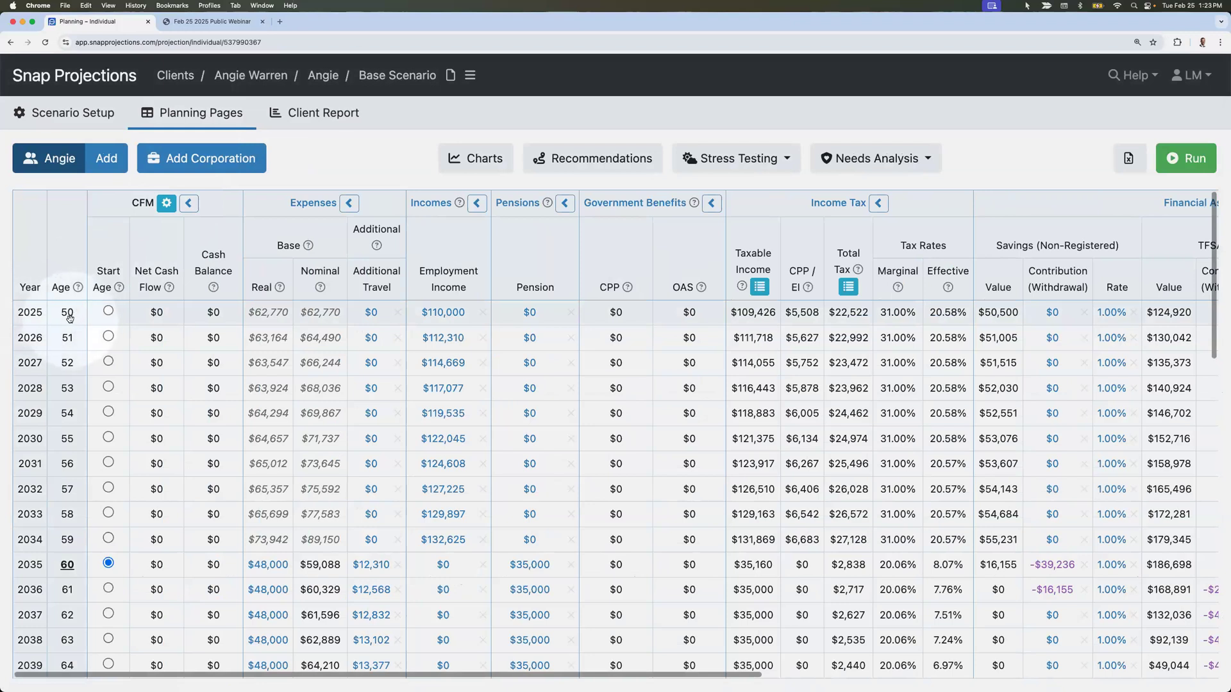
{"action": "double_click", "coordinate": [328, 316]}
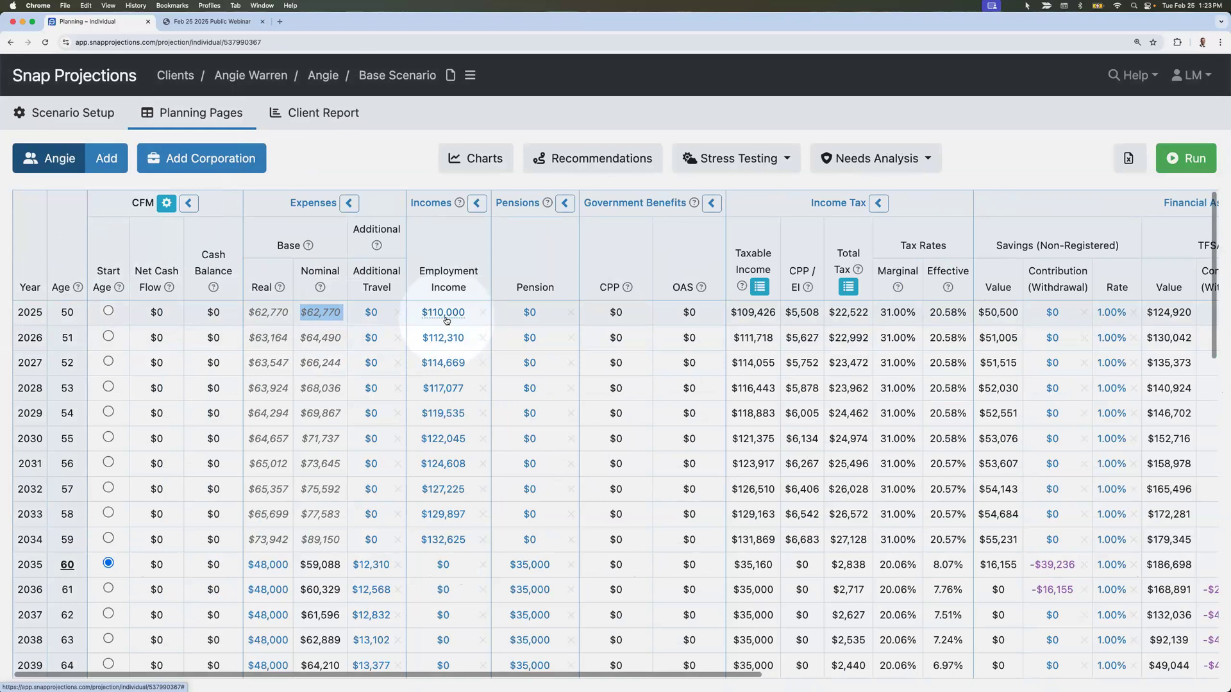
{"action": "scroll", "coordinate": [445, 320], "scroll_direction": "right", "scroll_amount": 8}
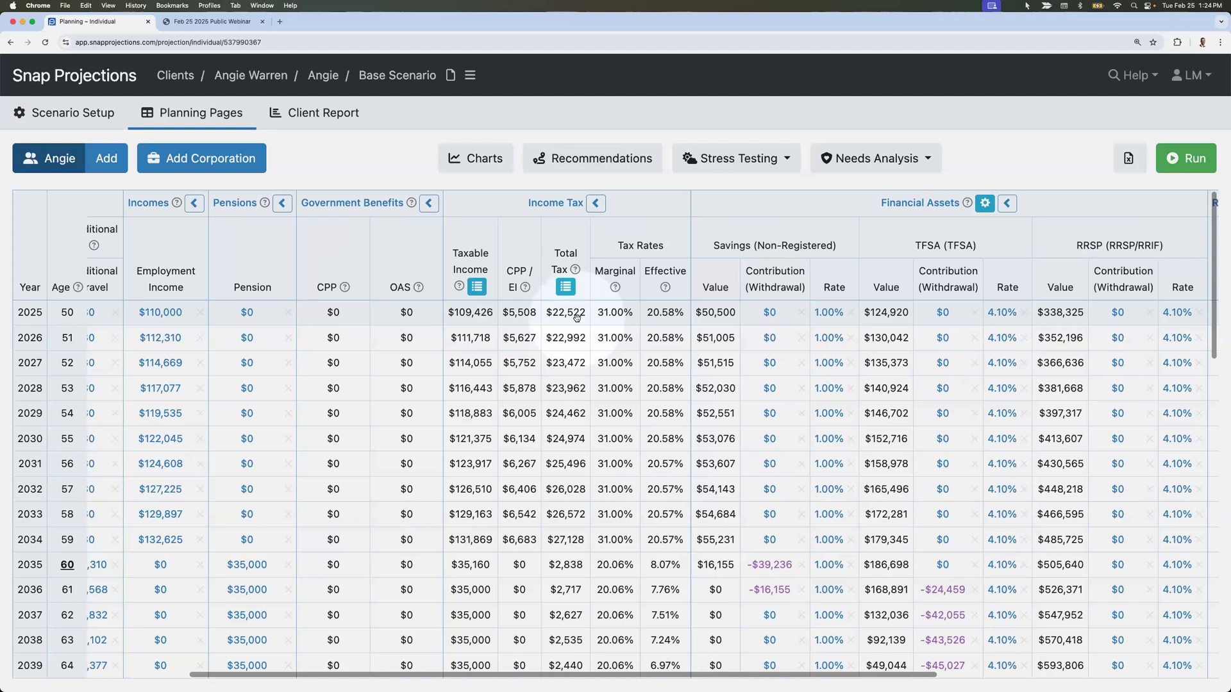
- Check the TFSA room and open the editor for the 2025 TFSA contribution, currently $0
{"action": "scroll", "coordinate": [576, 317], "scroll_direction": "right", "scroll_amount": 12}
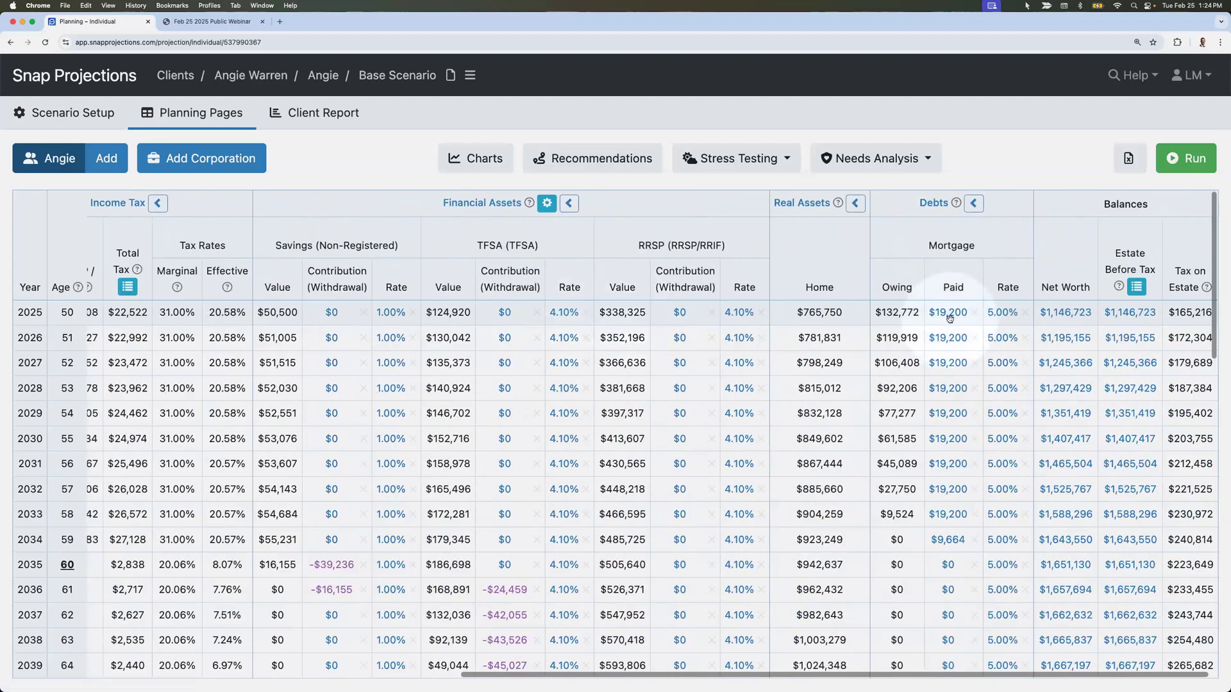
{"action": "scroll", "coordinate": [949, 321], "scroll_direction": "left", "scroll_amount": 16}
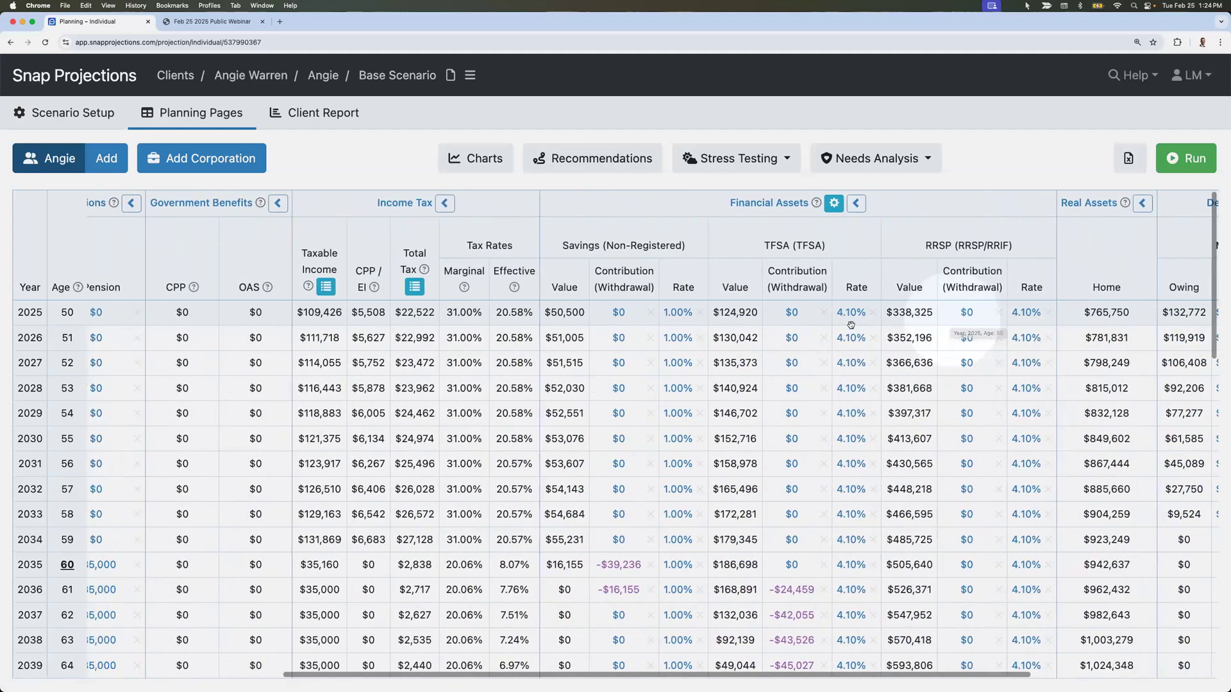
{"action": "scroll", "coordinate": [544, 345], "scroll_direction": "left", "scroll_amount": 4}
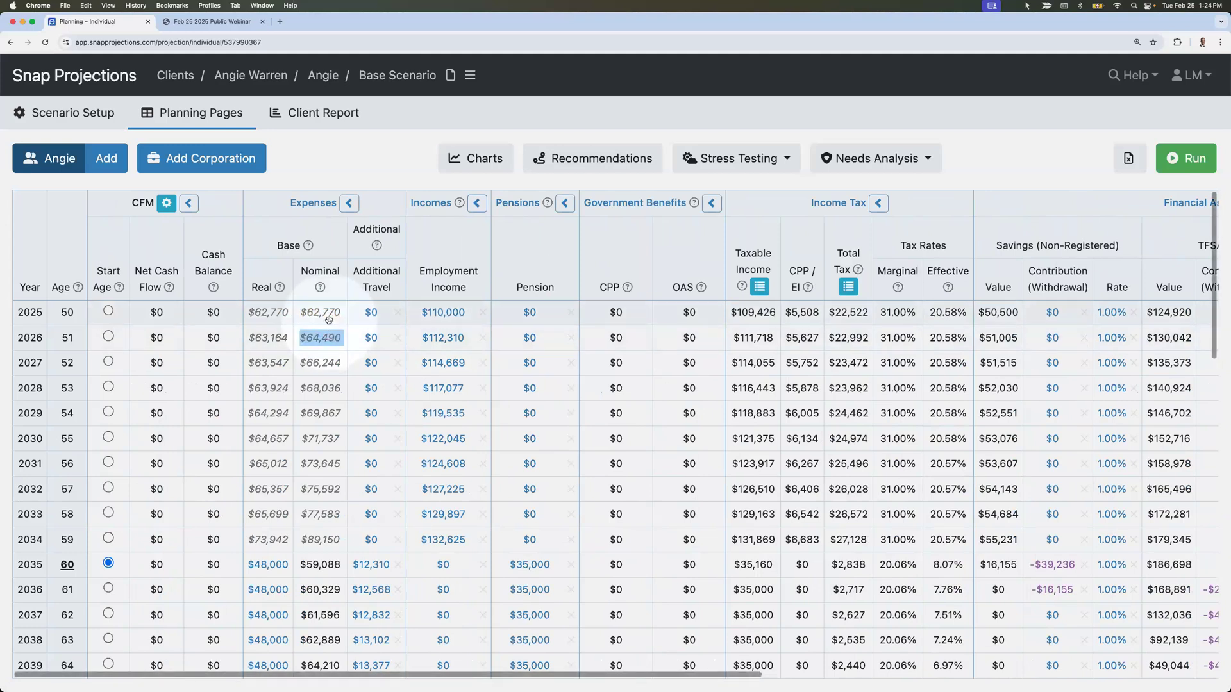
{"action": "scroll", "coordinate": [329, 320], "scroll_direction": "right", "scroll_amount": 5}
{"action": "scroll", "coordinate": [388, 319], "scroll_direction": "right", "scroll_amount": 2}
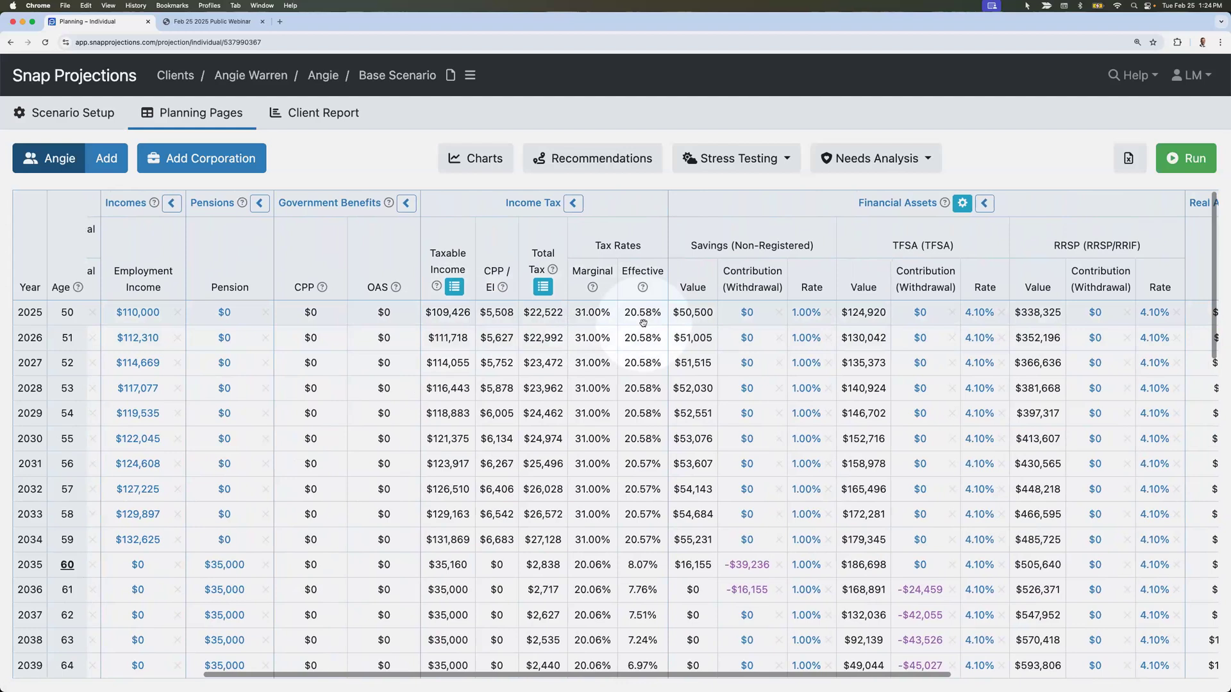
{"action": "scroll", "coordinate": [643, 323], "scroll_direction": "right", "scroll_amount": 6}
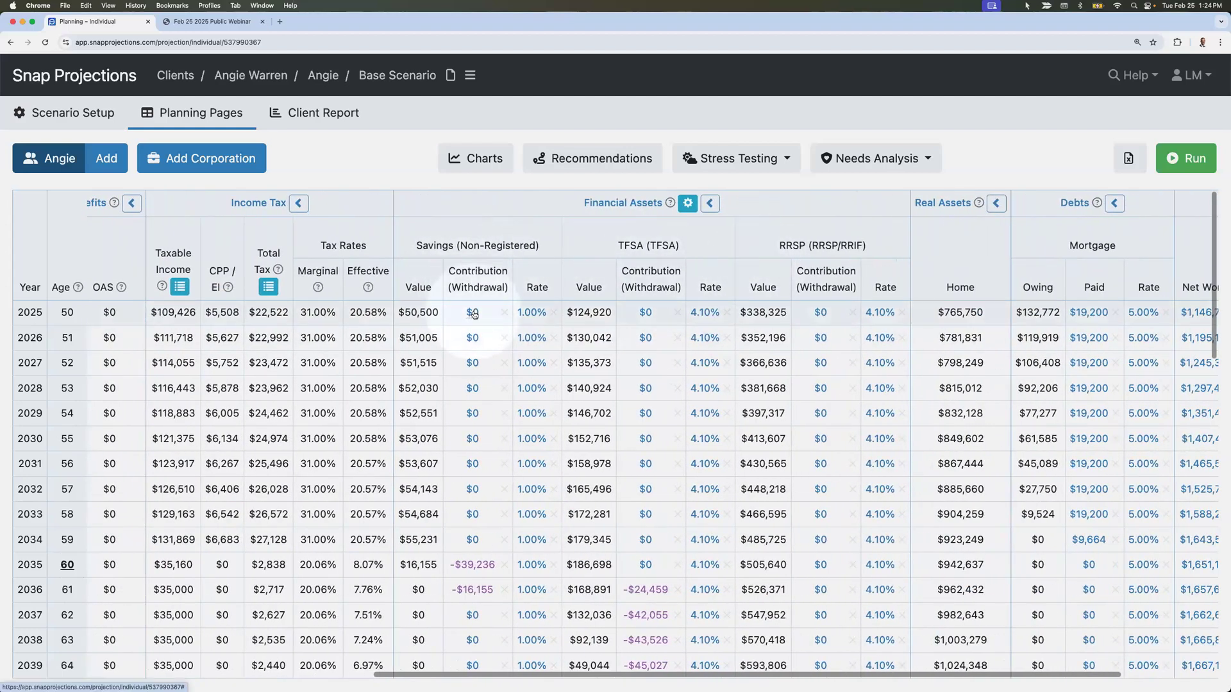
{"action": "scroll", "coordinate": [577, 314], "scroll_direction": "right", "scroll_amount": 3}
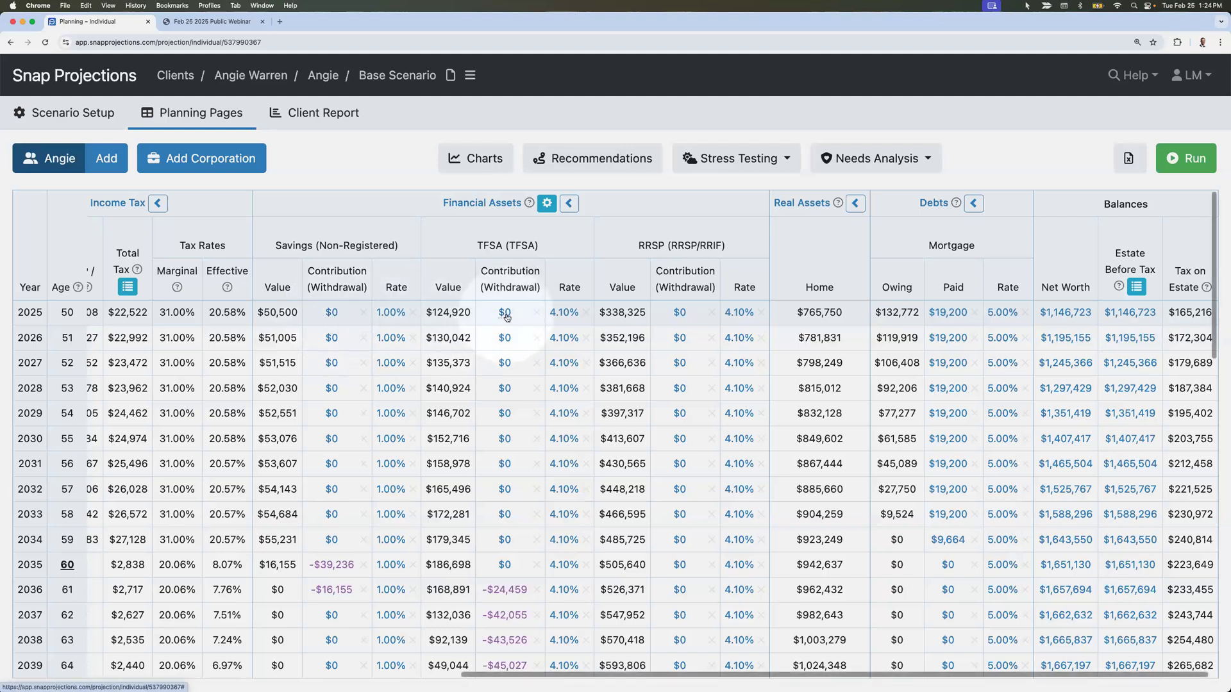
{"action": "mouse_move", "coordinate": [506, 318]}
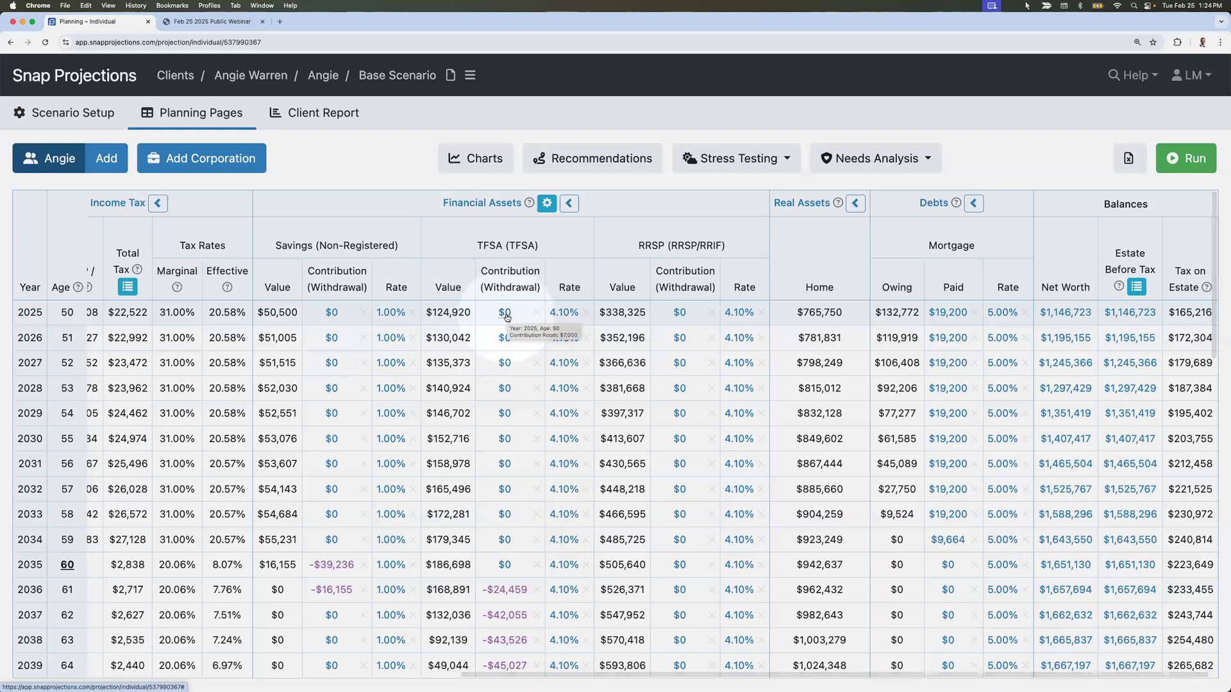
{"action": "left_click", "coordinate": [506, 314]}
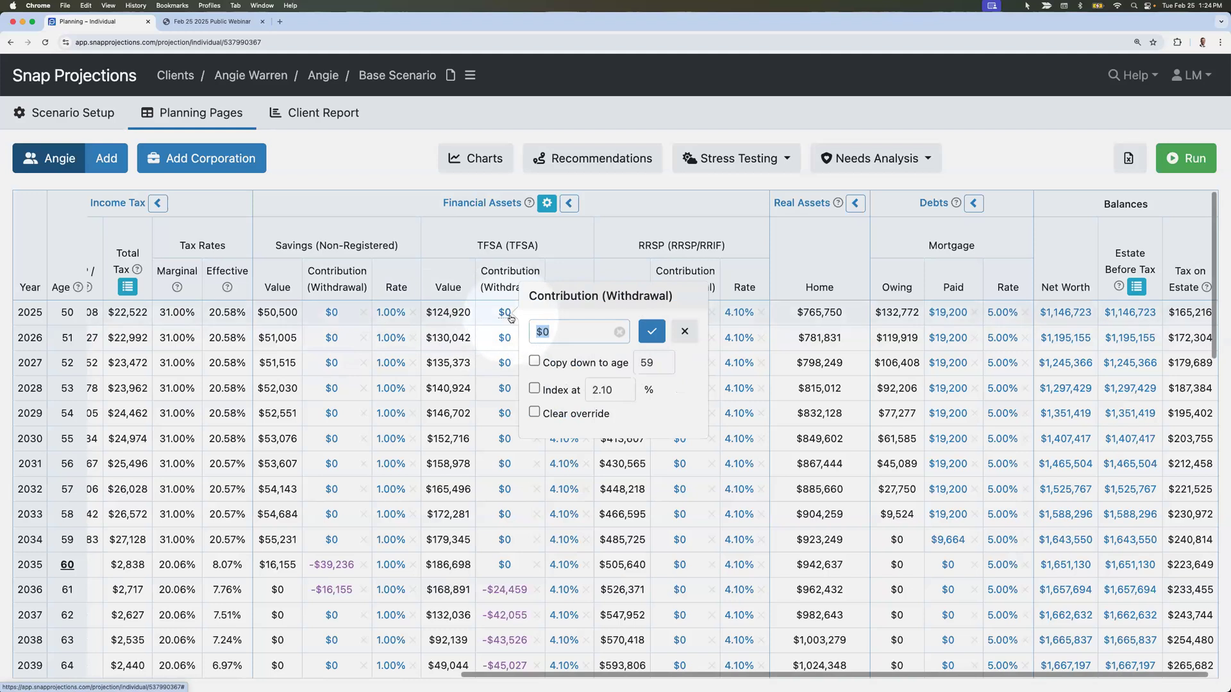
- Set a $20,000 TFSA contribution for 2025, copied down through age 59
{"action": "type", "text": "20000"}
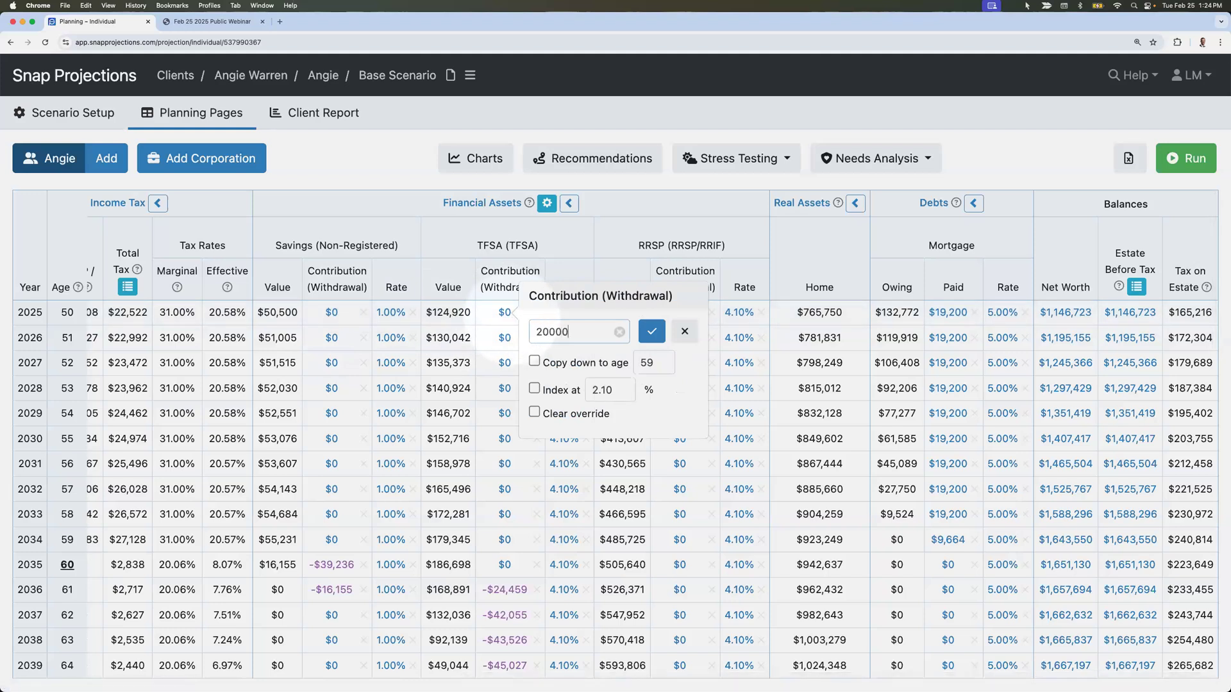
{"action": "left_click", "coordinate": [534, 361]}
{"action": "key", "text": "Return"}
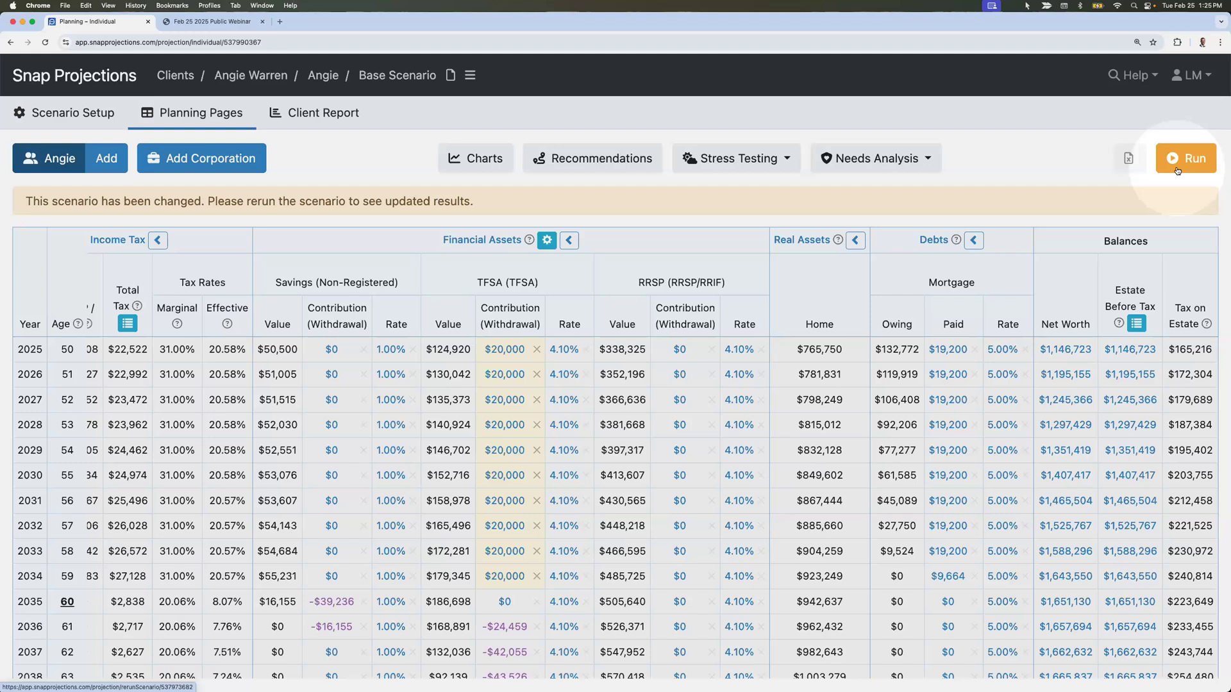
- Add a $6,000 RRSP contribution indexed at 2.10% through age 59, then rerun
{"action": "left_click", "coordinate": [679, 349]}
{"action": "type", "text": "6000"}
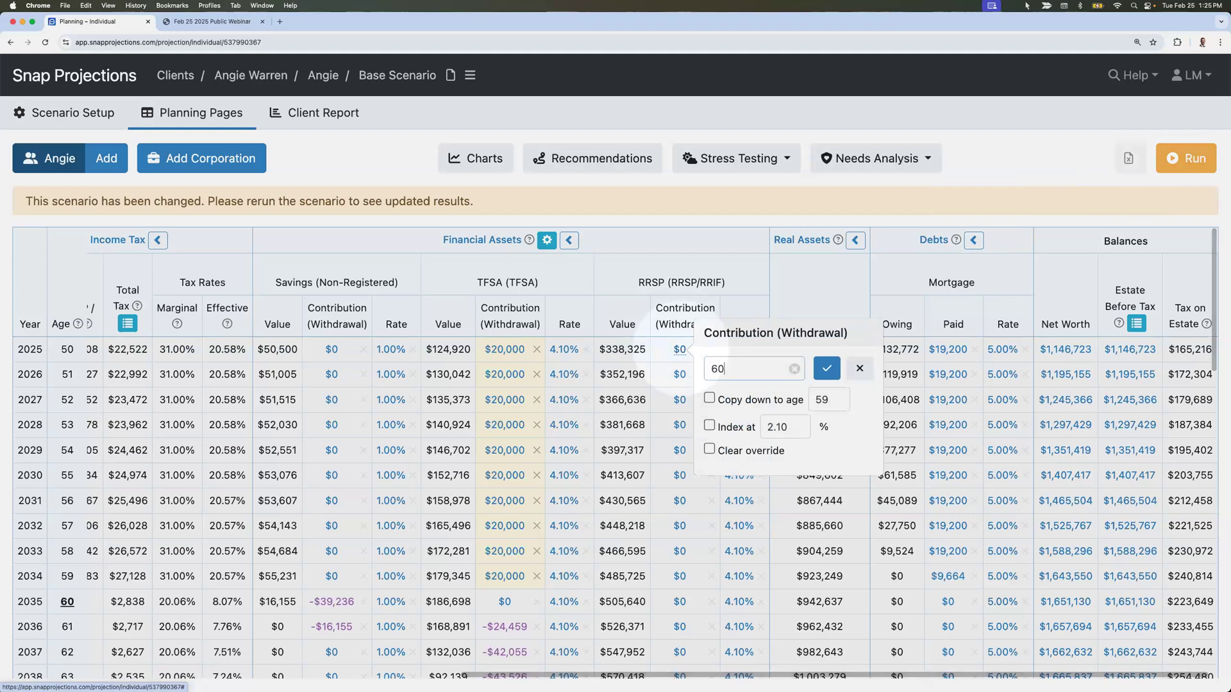
{"action": "left_click", "coordinate": [709, 398]}
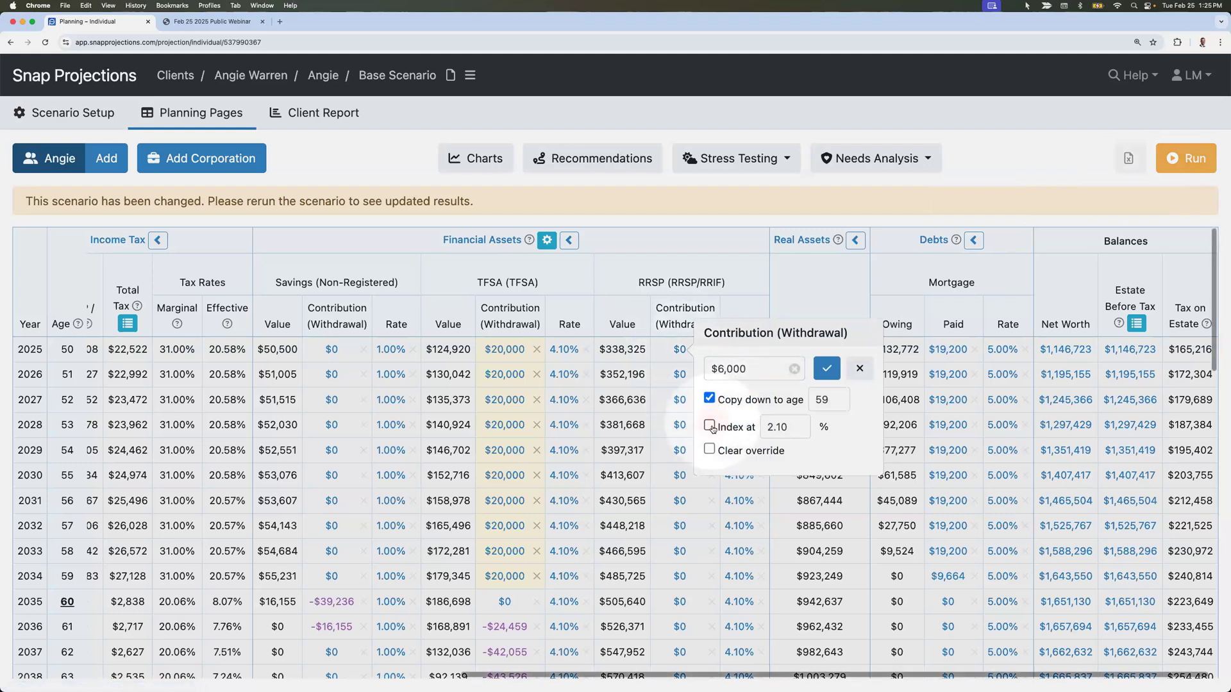
{"action": "left_click", "coordinate": [709, 425]}
{"action": "left_click", "coordinate": [826, 368]}
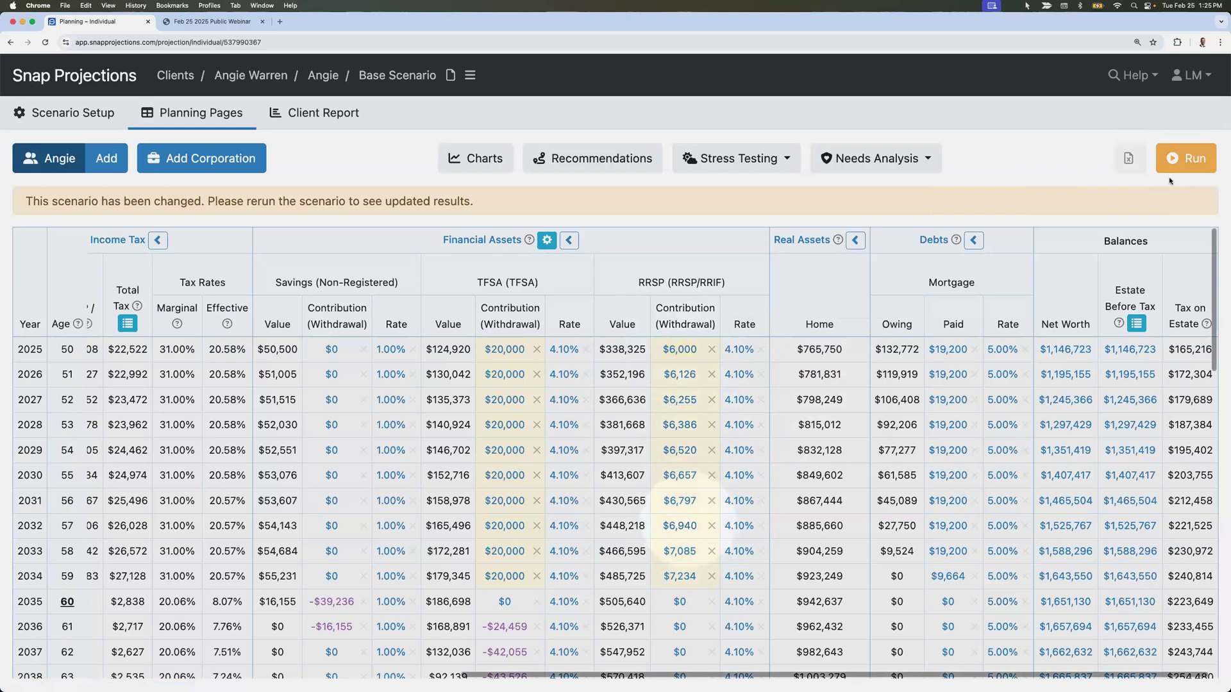
{"action": "left_click", "coordinate": [1186, 161]}
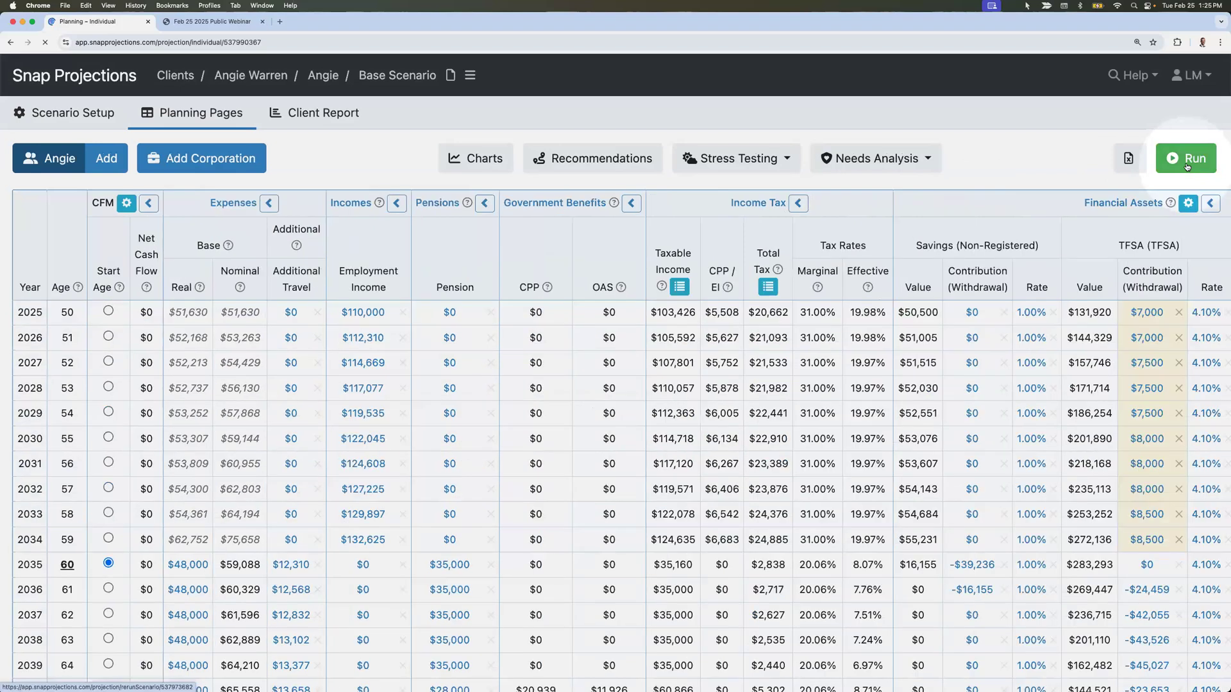
- Check the TFSA contribution room and the recalculated 2025 nominal expense of $51,630
{"action": "scroll", "coordinate": [825, 333], "scroll_direction": "right", "scroll_amount": 1}
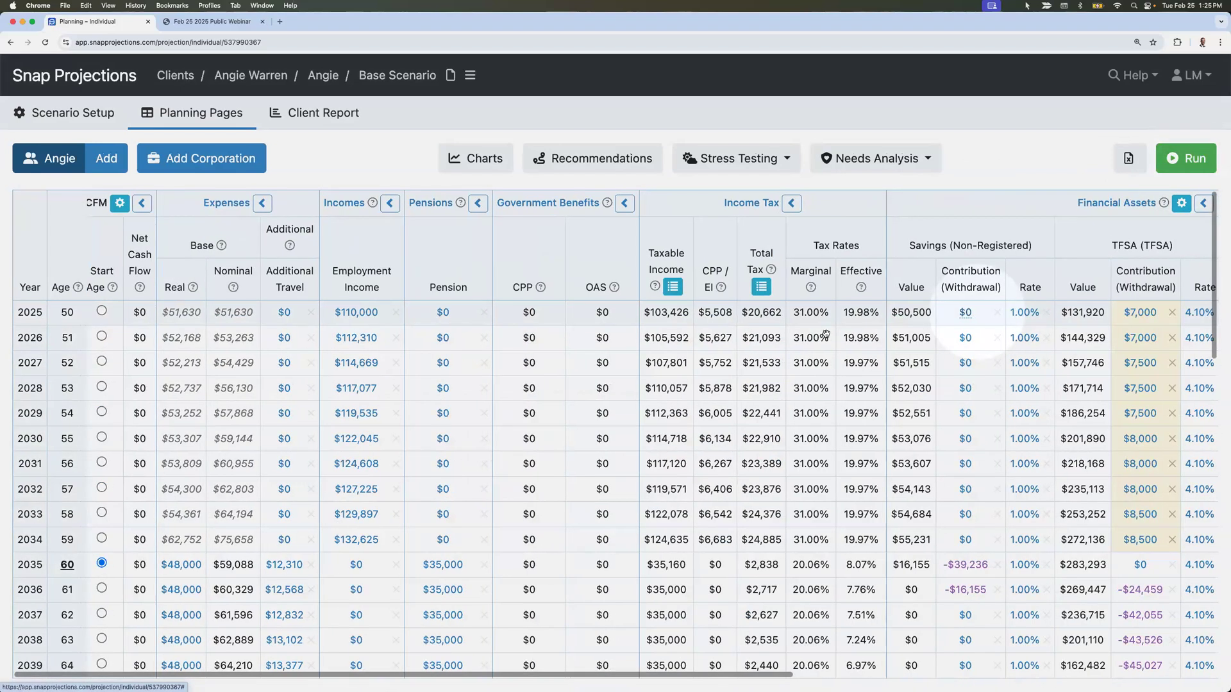
{"action": "scroll", "coordinate": [825, 334], "scroll_direction": "right", "scroll_amount": 10}
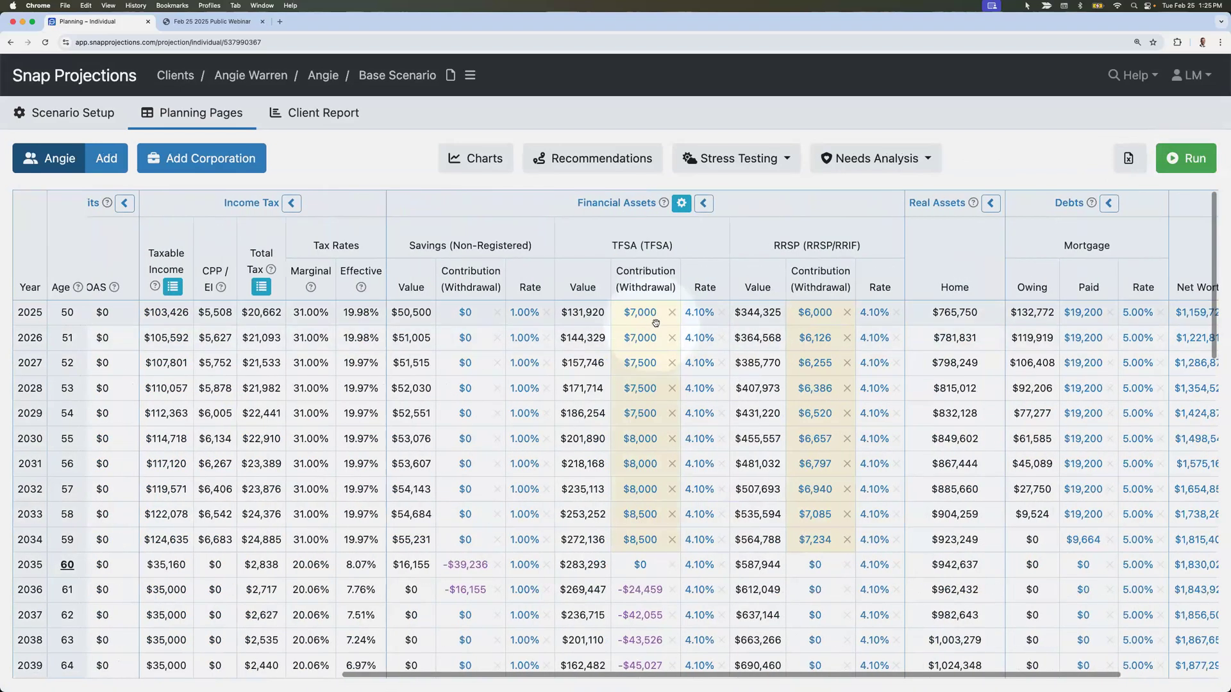
{"action": "mouse_move", "coordinate": [656, 323]}
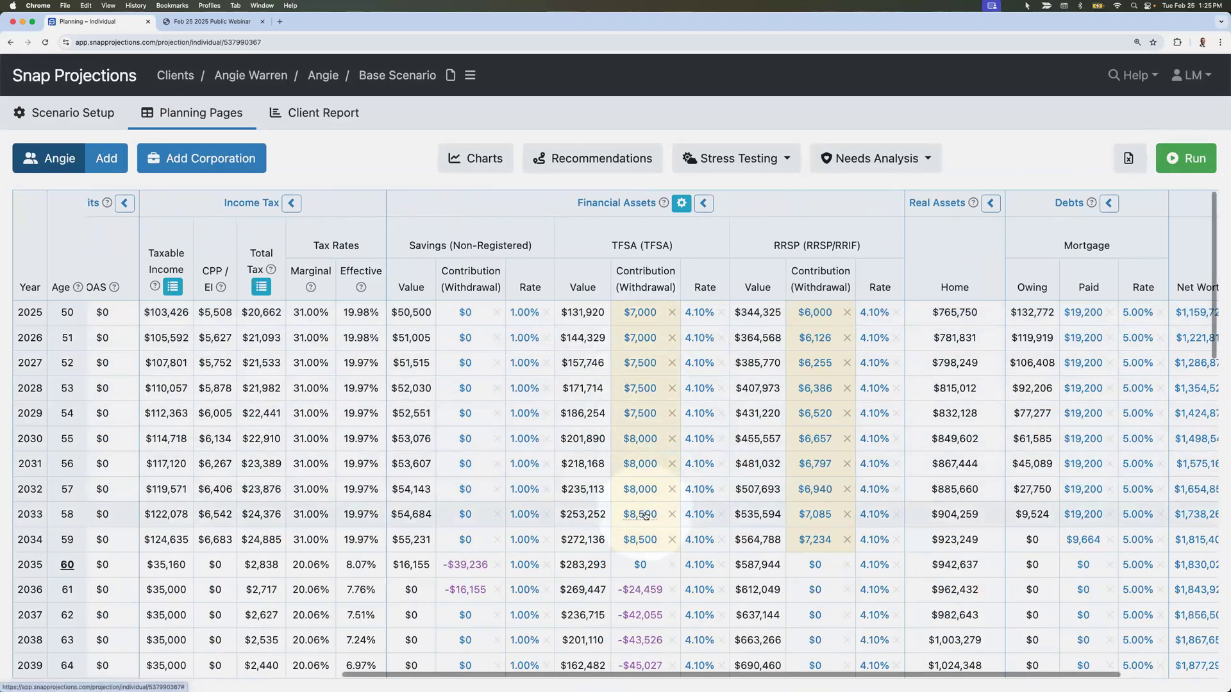
{"action": "mouse_move", "coordinate": [646, 515]}
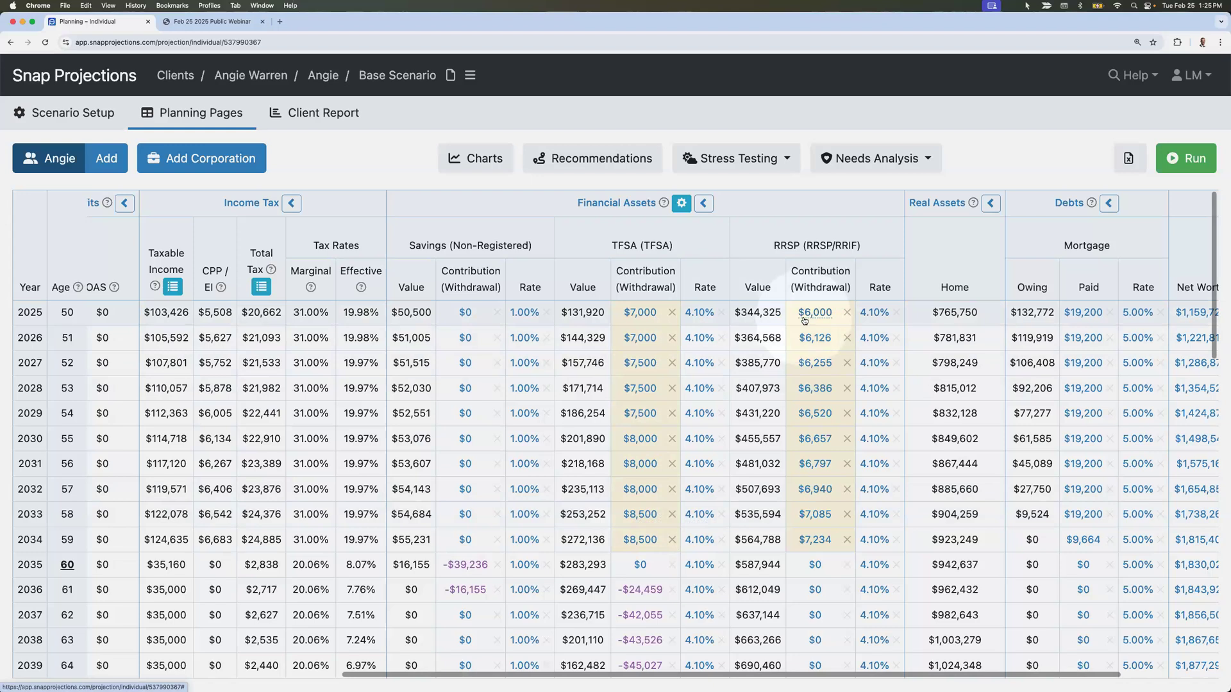
{"action": "scroll", "coordinate": [804, 320], "scroll_direction": "left", "scroll_amount": 15}
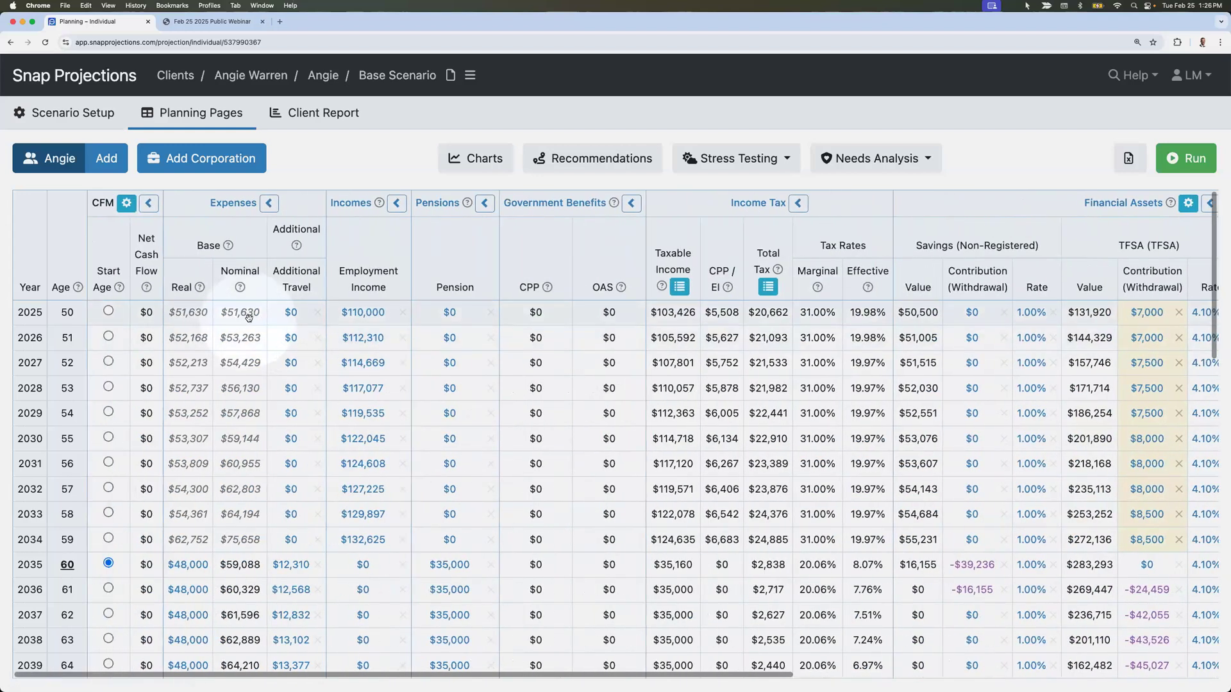
{"action": "left_click", "coordinate": [252, 319]}
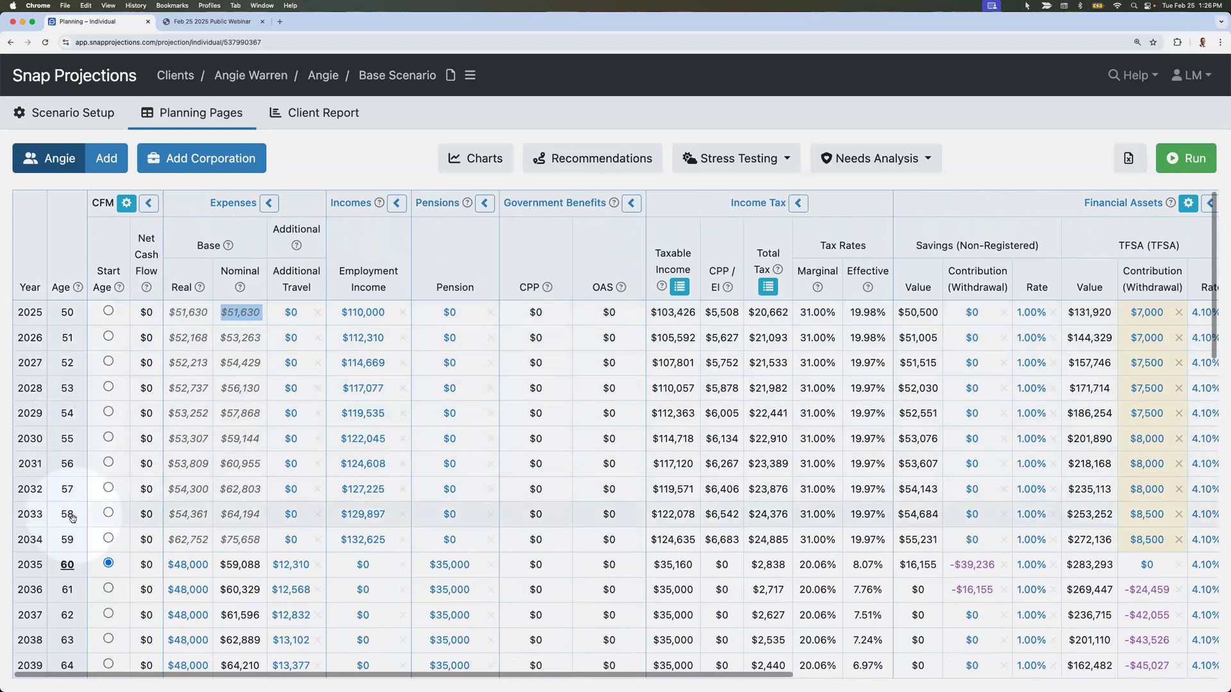
{"action": "mouse_move", "coordinate": [74, 571]}
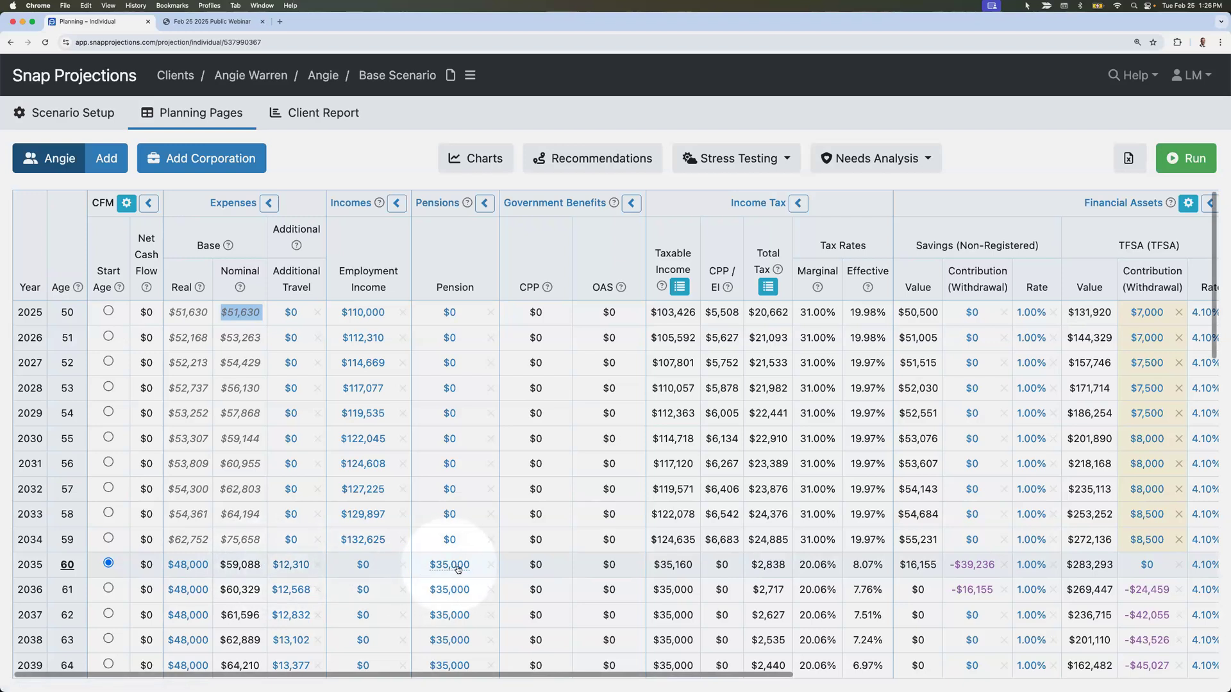
- Look through the planning table and dismiss the Microsoft Error Reporting dialog
{"action": "scroll", "coordinate": [460, 569], "scroll_direction": "right", "scroll_amount": 10}
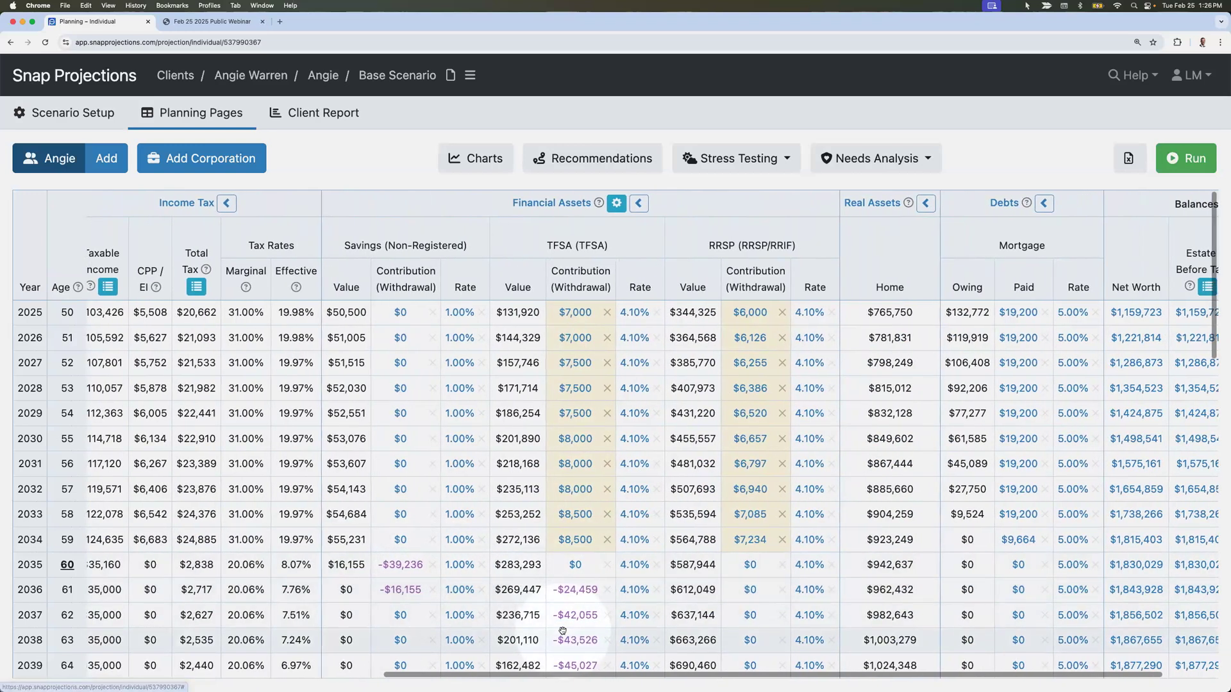
{"action": "scroll", "coordinate": [564, 630], "scroll_direction": "down", "scroll_amount": 5}
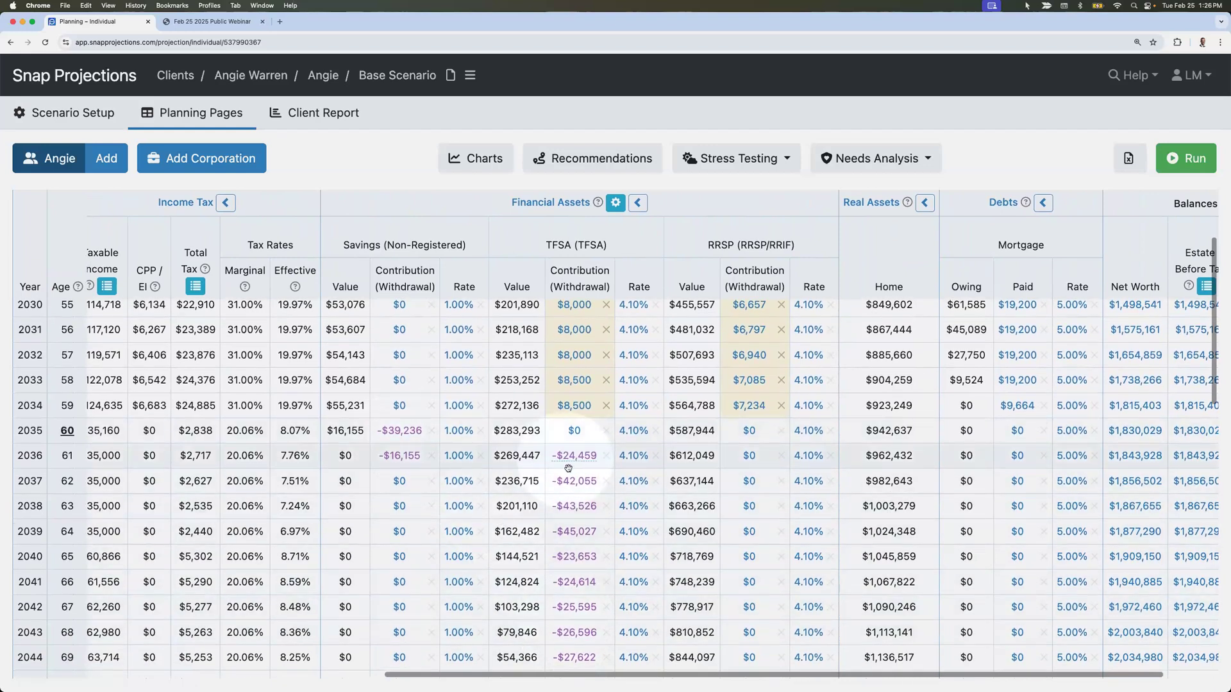
{"action": "scroll", "coordinate": [572, 487], "scroll_direction": "down", "scroll_amount": 3}
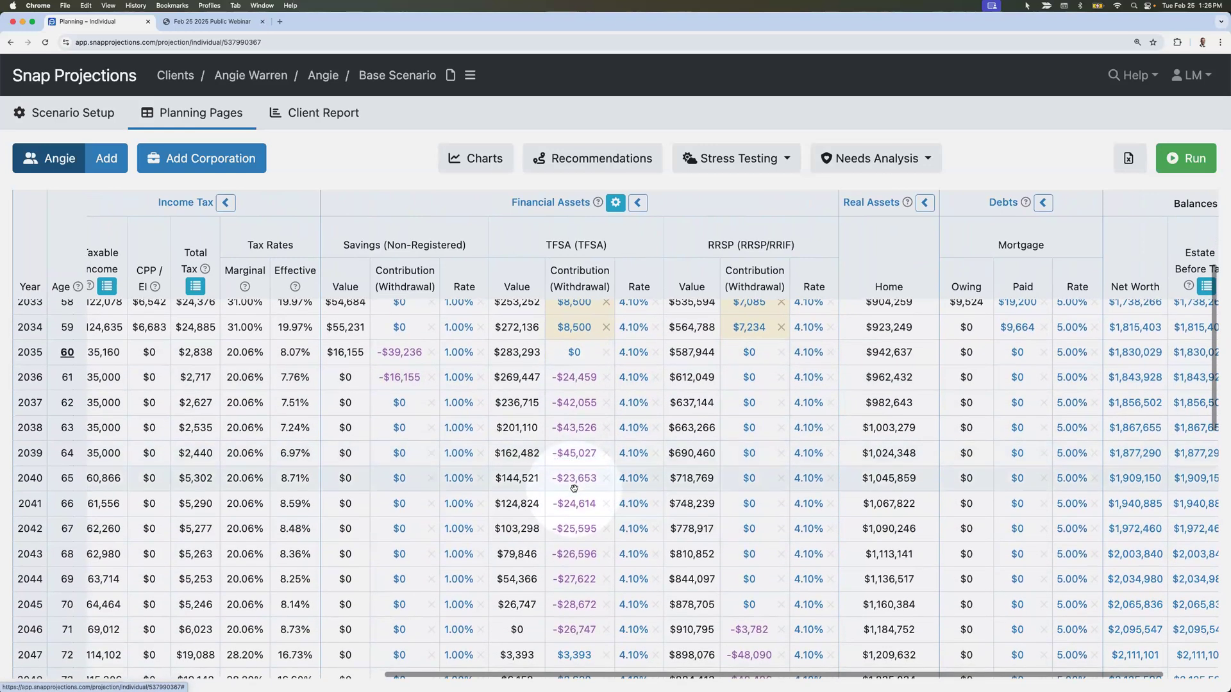
{"action": "scroll", "coordinate": [269, 478], "scroll_direction": "left", "scroll_amount": 5}
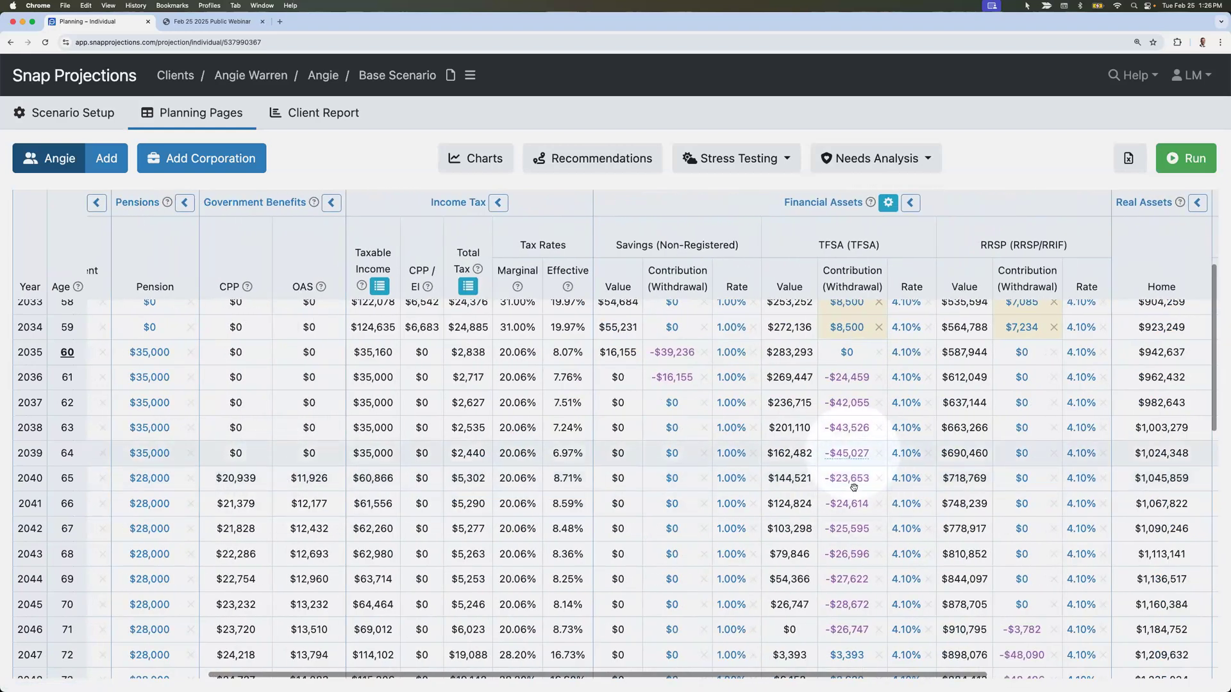
{"action": "scroll", "coordinate": [852, 492], "scroll_direction": "down", "scroll_amount": 5}
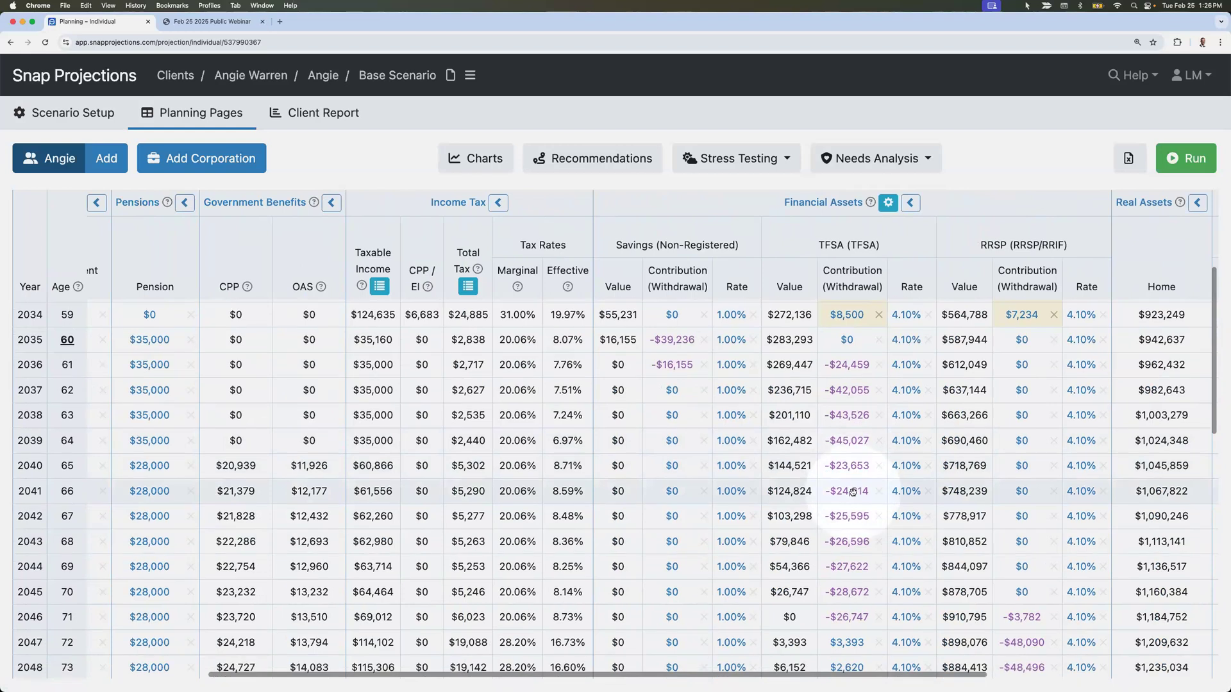
{"action": "scroll", "coordinate": [833, 492], "scroll_direction": "right", "scroll_amount": 5}
{"action": "scroll", "coordinate": [830, 492], "scroll_direction": "down", "scroll_amount": 8}
{"action": "scroll", "coordinate": [830, 492], "scroll_direction": "down", "scroll_amount": 14}
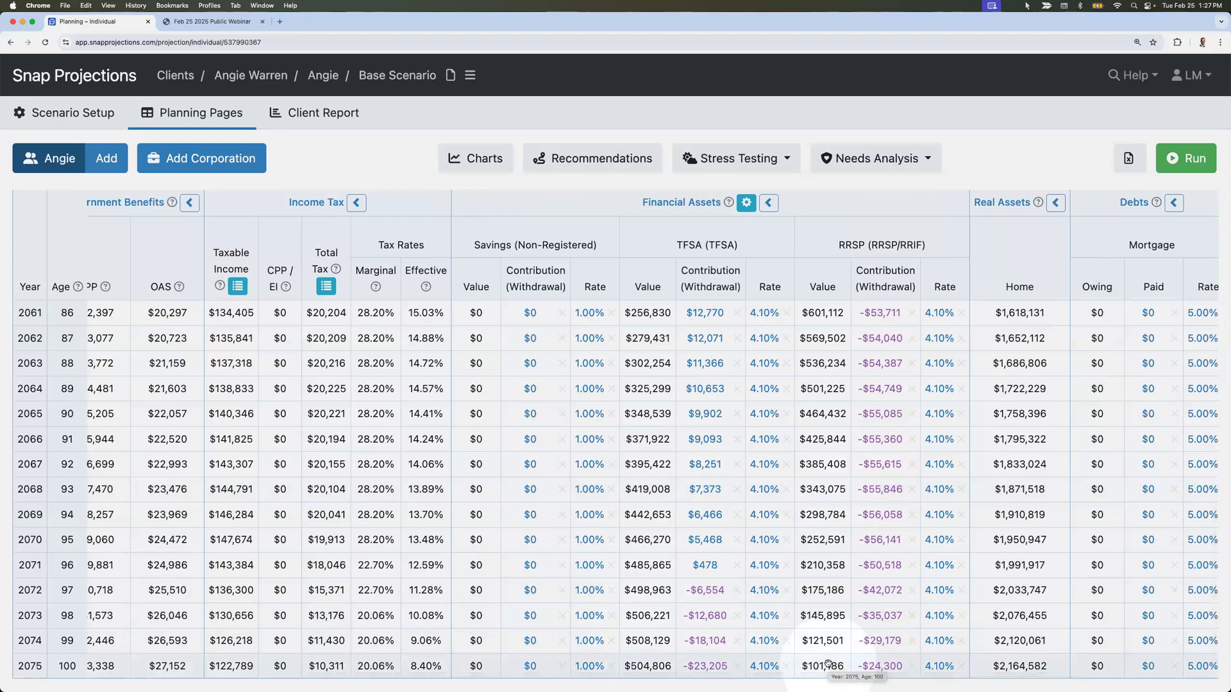
{"action": "scroll", "coordinate": [757, 657], "scroll_direction": "left", "scroll_amount": 10}
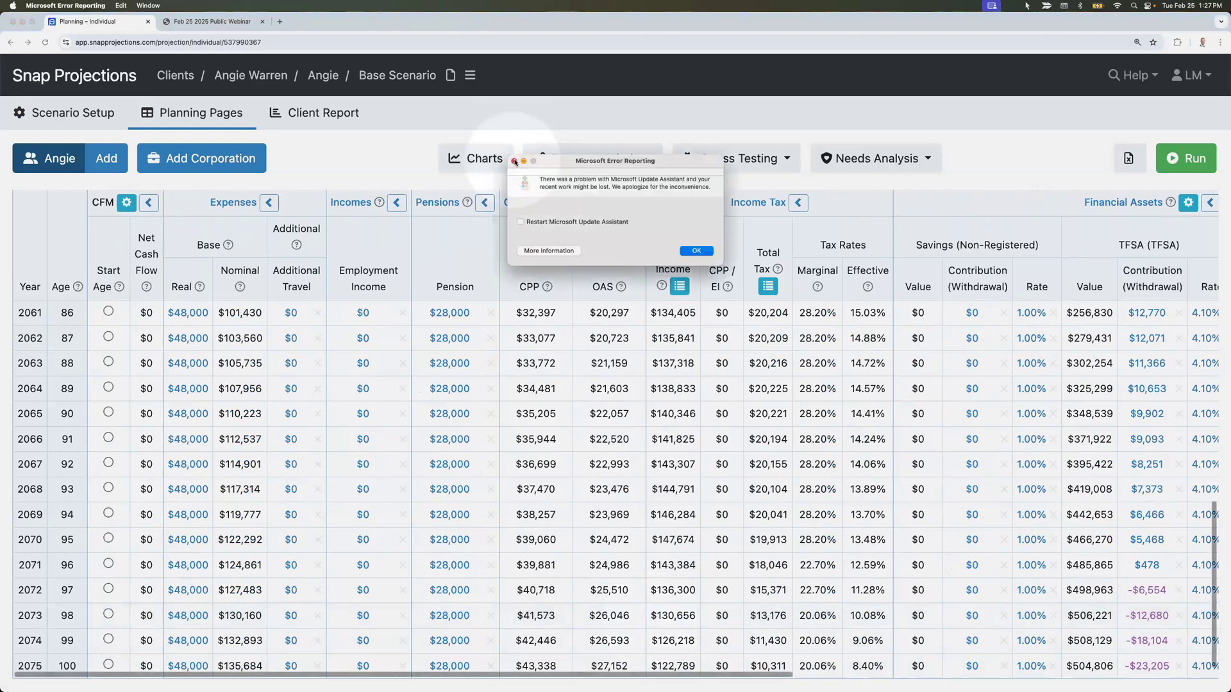
{"action": "left_click", "coordinate": [513, 161]}
- Bring the table back to 2025 and display the Cash Outflow Chart
{"action": "scroll", "coordinate": [857, 420], "scroll_direction": "right", "scroll_amount": 10}
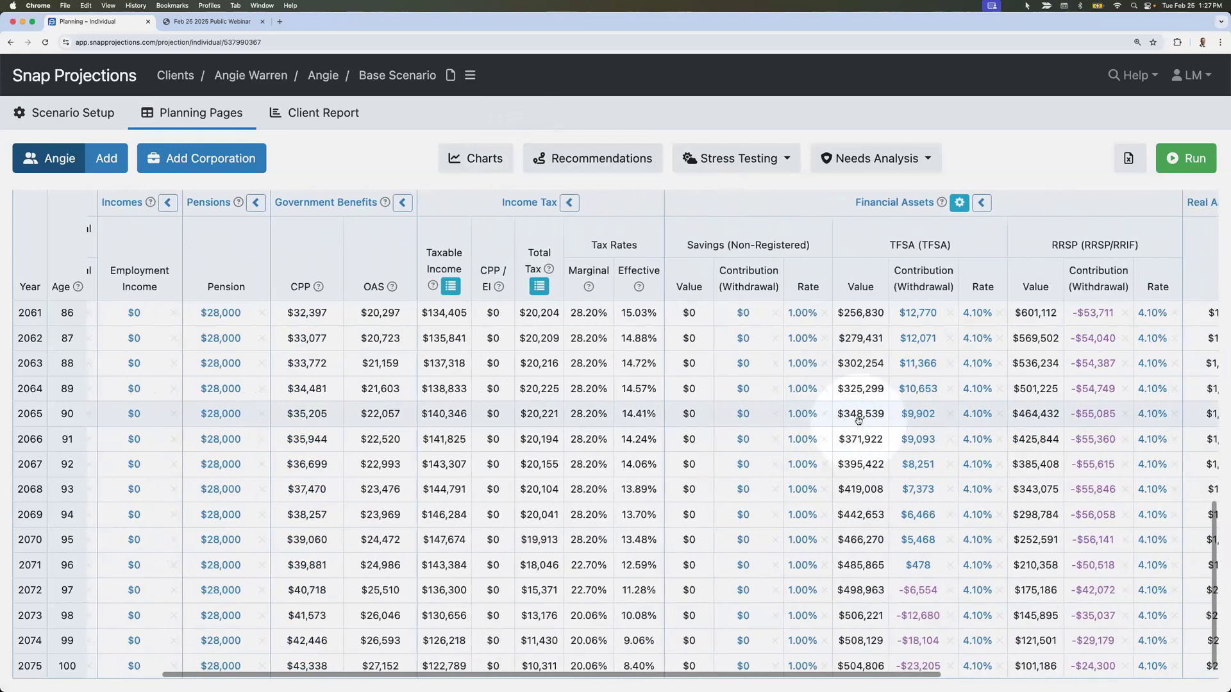
{"action": "scroll", "coordinate": [779, 420], "scroll_direction": "up", "scroll_amount": 15}
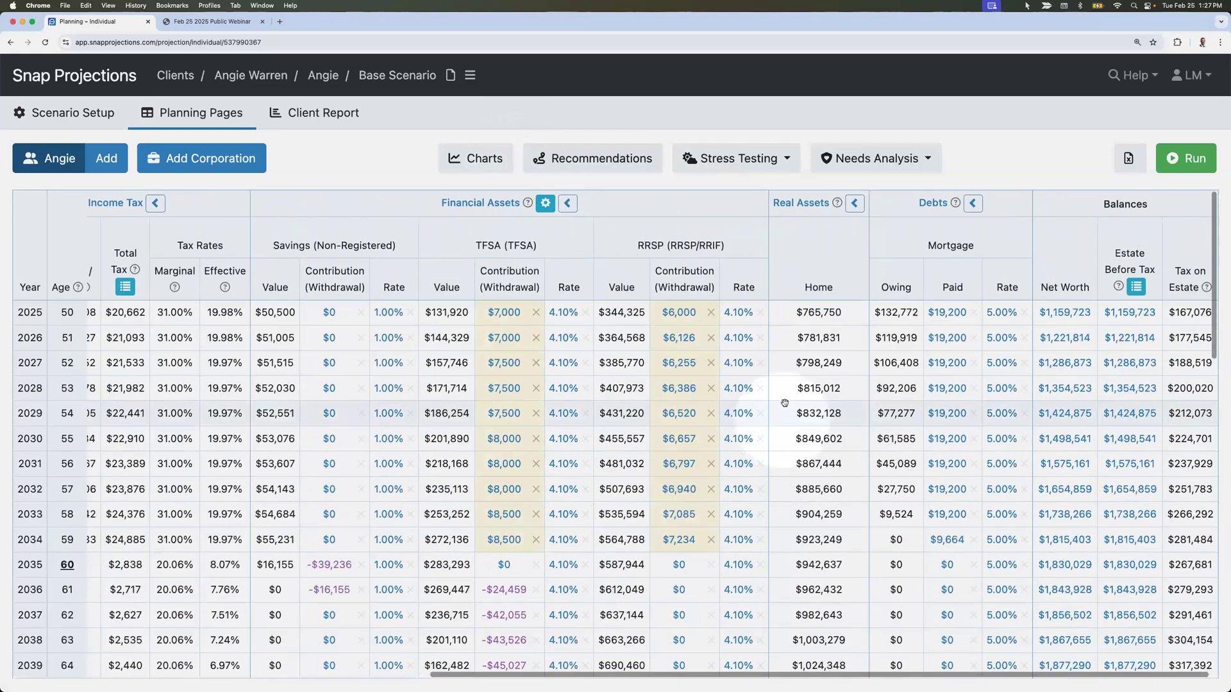
{"action": "left_click", "coordinate": [473, 161]}
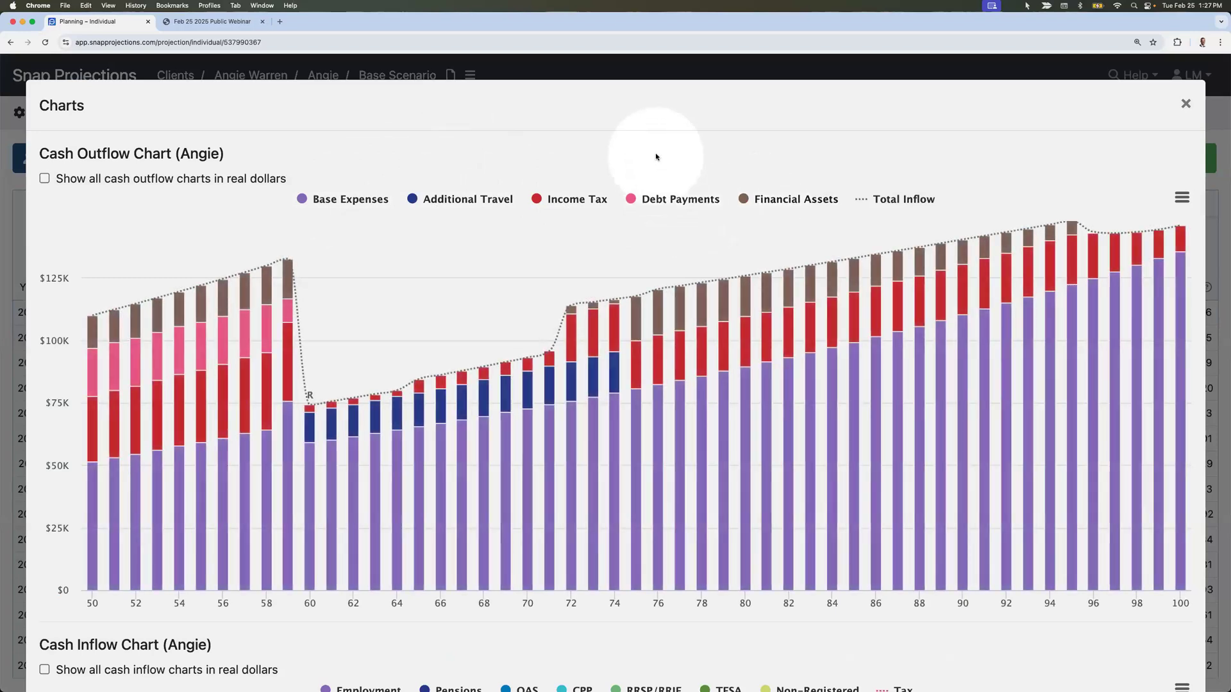
{"action": "scroll", "coordinate": [655, 154], "scroll_direction": "down", "scroll_amount": 5}
{"action": "scroll", "coordinate": [655, 158], "scroll_direction": "down", "scroll_amount": 2}
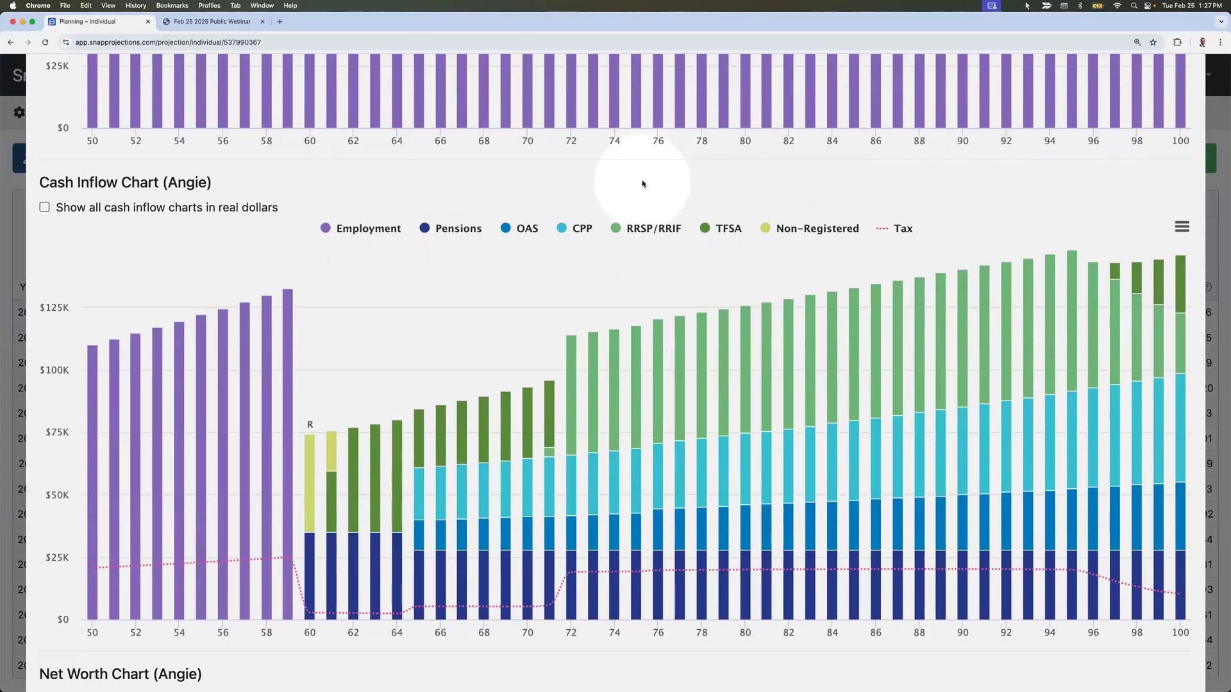
{"action": "scroll", "coordinate": [644, 186], "scroll_direction": "down", "scroll_amount": 6}
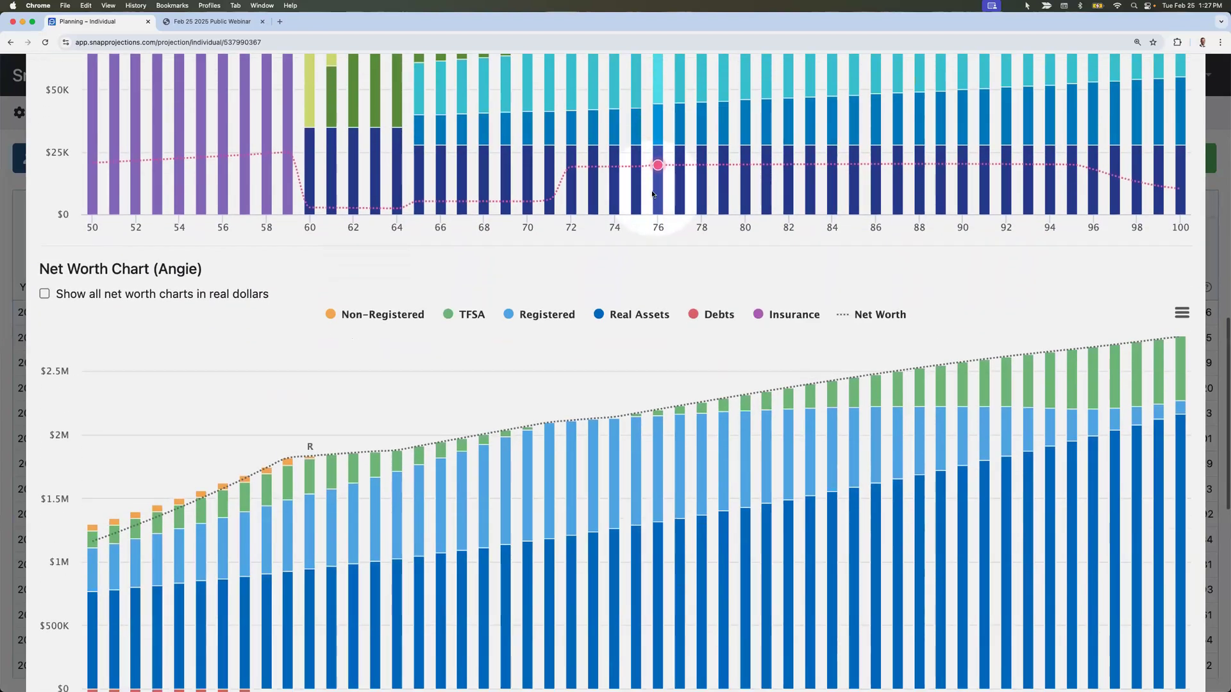
{"action": "scroll", "coordinate": [652, 194], "scroll_direction": "down", "scroll_amount": 1}
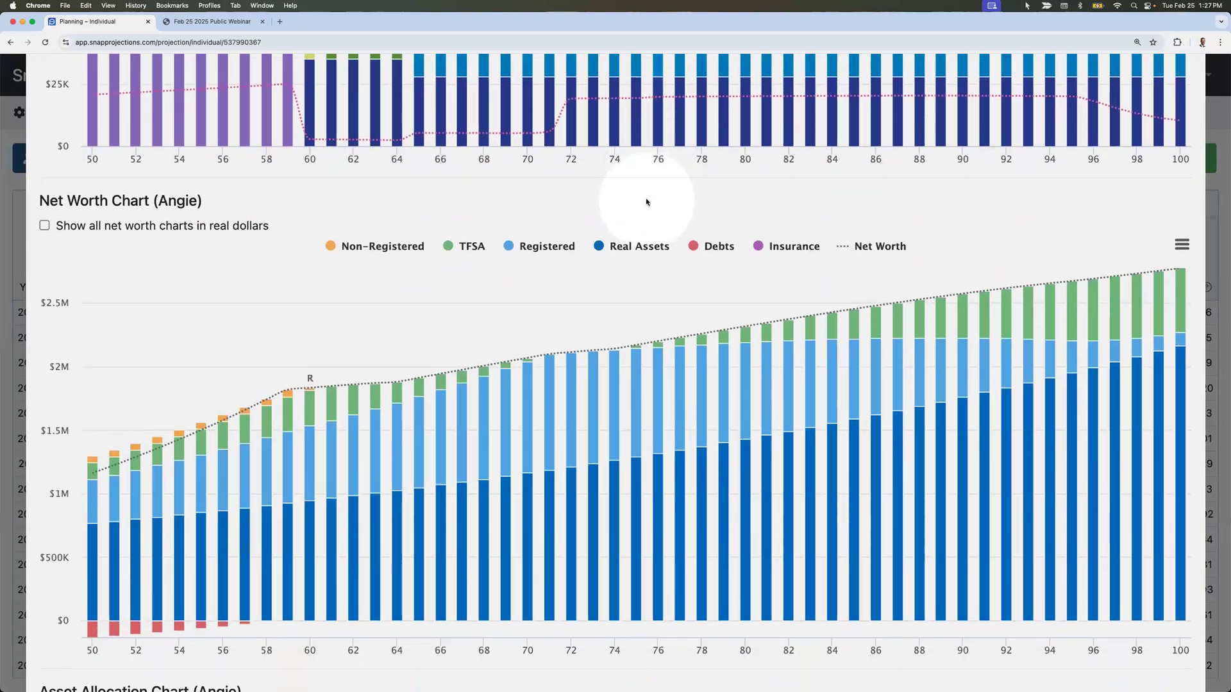
{"action": "scroll", "coordinate": [646, 202], "scroll_direction": "down", "scroll_amount": 1}
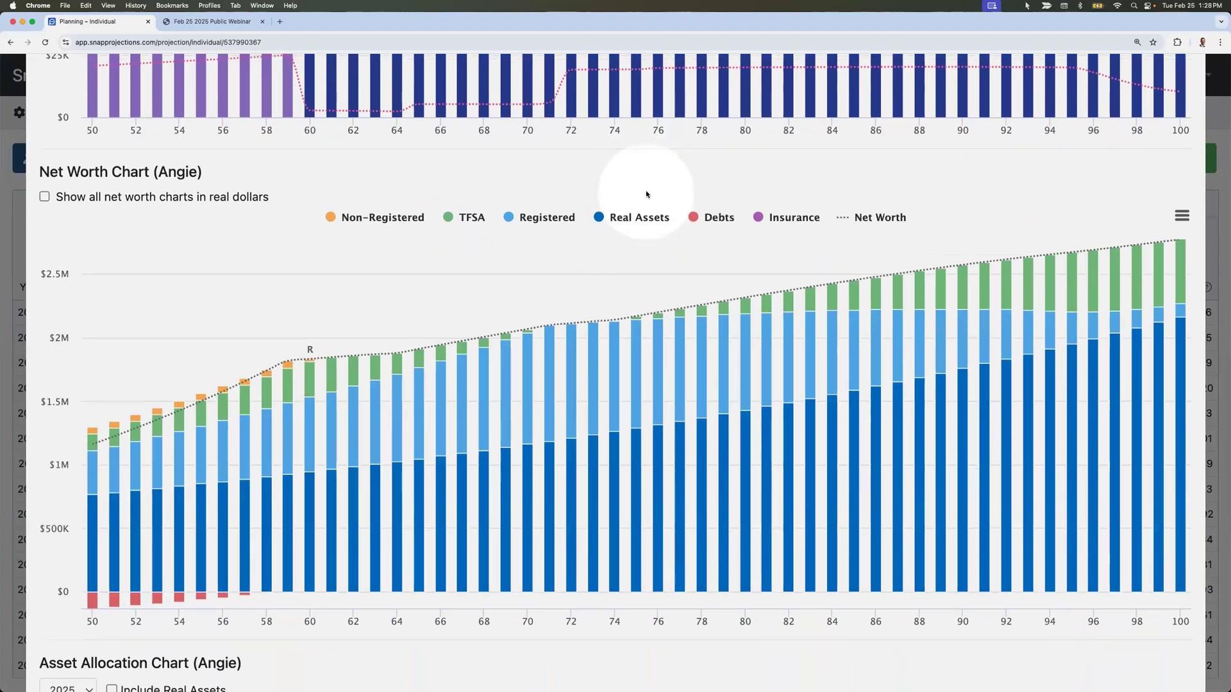
{"action": "left_click", "coordinate": [879, 217]}
{"action": "left_click", "coordinate": [633, 217]}
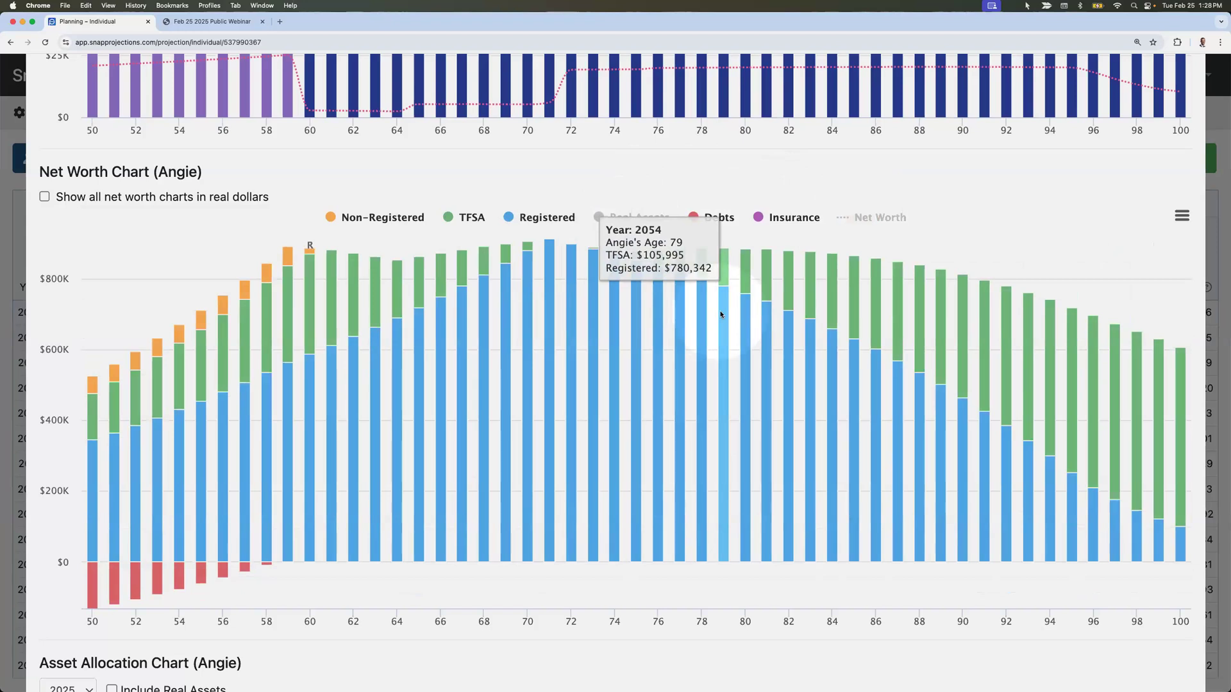
{"action": "scroll", "coordinate": [721, 314], "scroll_direction": "up", "scroll_amount": 14}
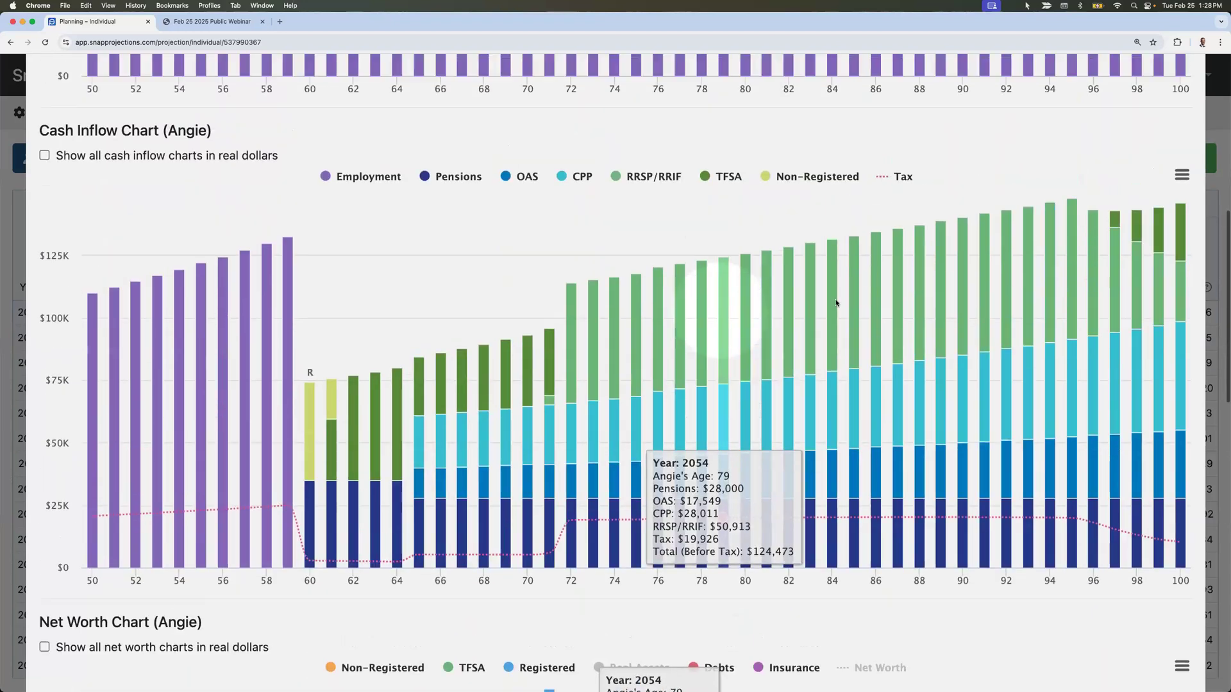
{"action": "scroll", "coordinate": [1095, 206], "scroll_direction": "up", "scroll_amount": 2}
{"action": "left_click", "coordinate": [1178, 104]}
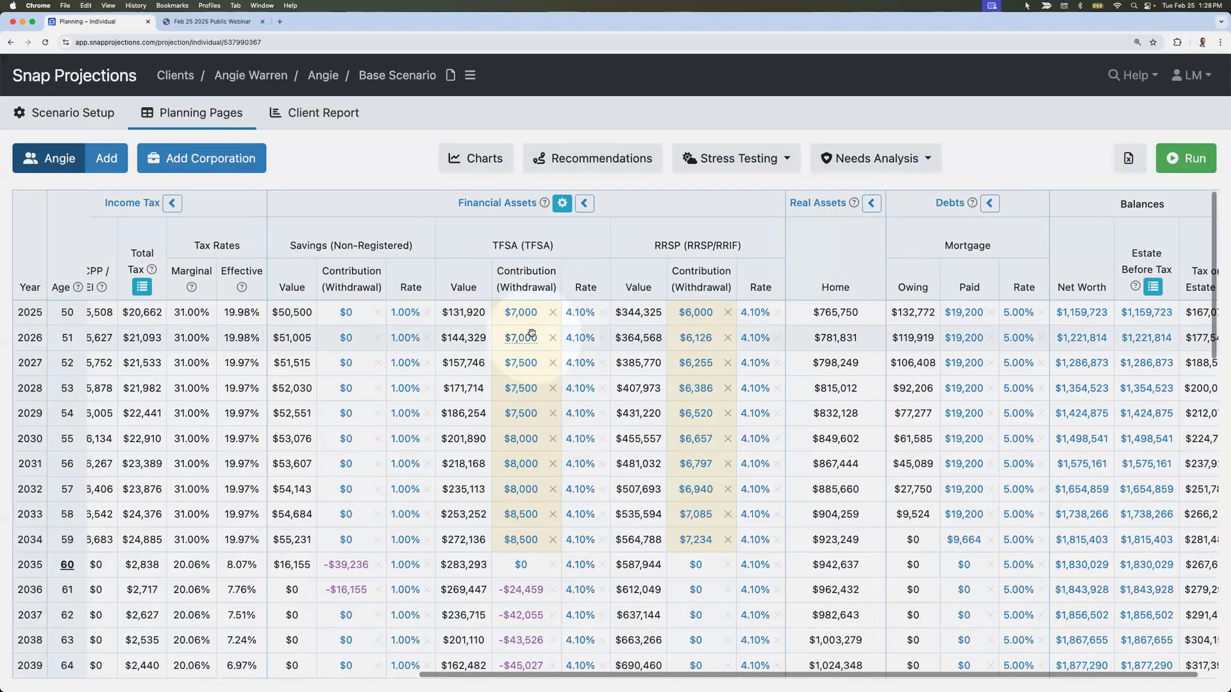
{"action": "scroll", "coordinate": [531, 333], "scroll_direction": "left", "scroll_amount": 10}
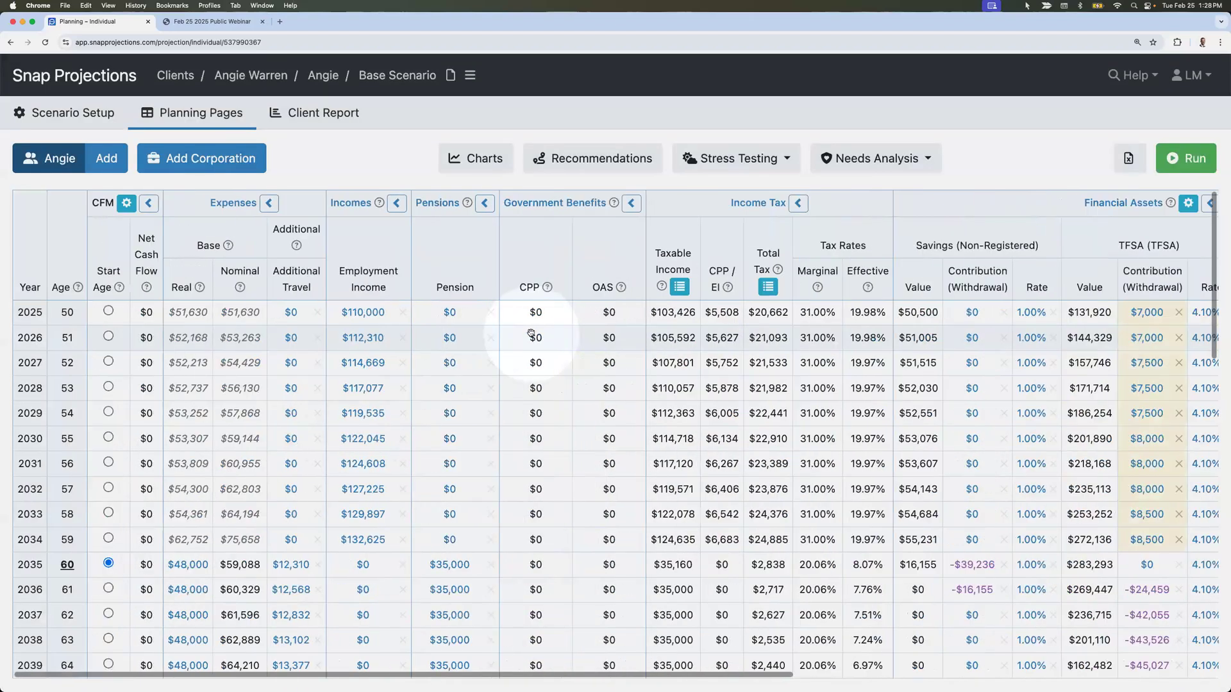
{"action": "key", "text": "super+Tab"}
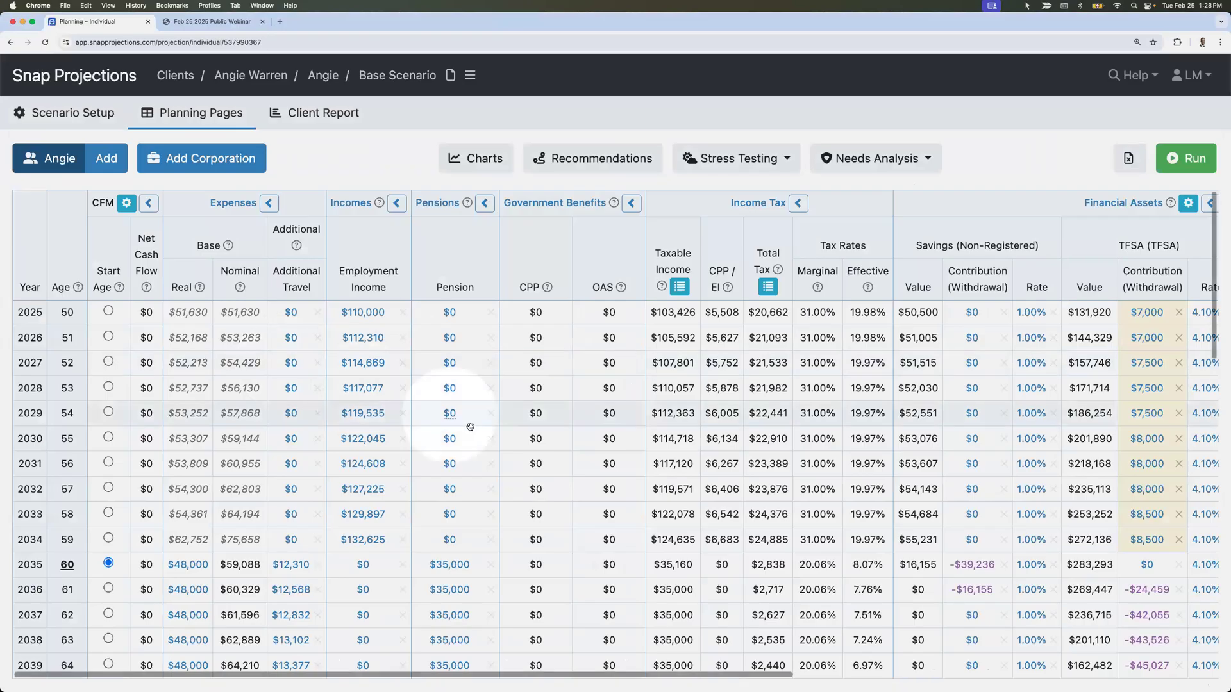
{"action": "scroll", "coordinate": [528, 480], "scroll_direction": "down", "scroll_amount": 3}
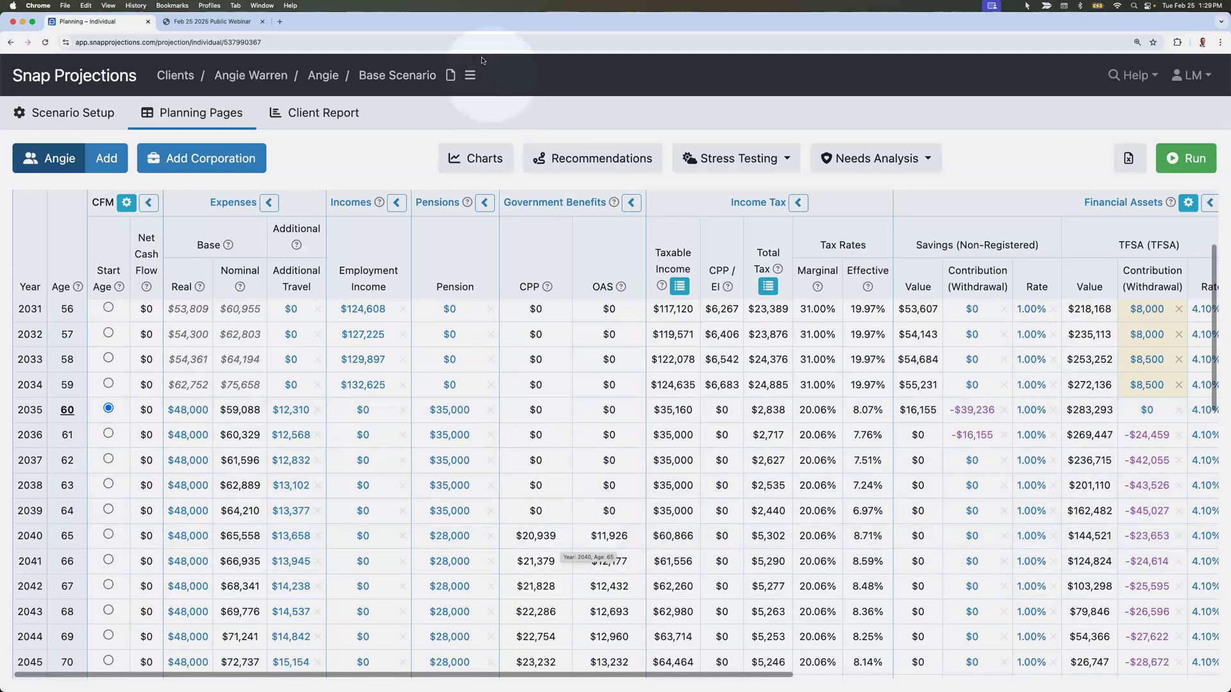
- Copy the Base Scenario and rename the copy 'Scenario 2 - Defer CPP and OAS'
{"action": "left_click", "coordinate": [470, 75]}
{"action": "left_click", "coordinate": [489, 160]}
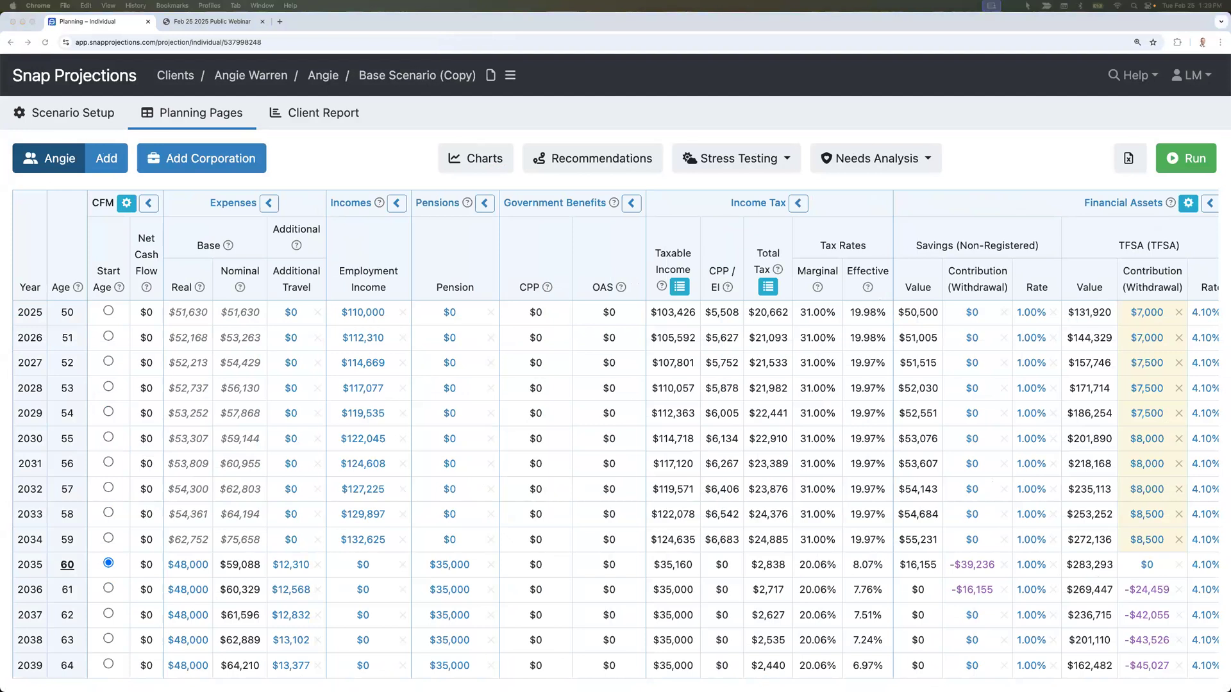
{"action": "left_click", "coordinate": [278, 332]}
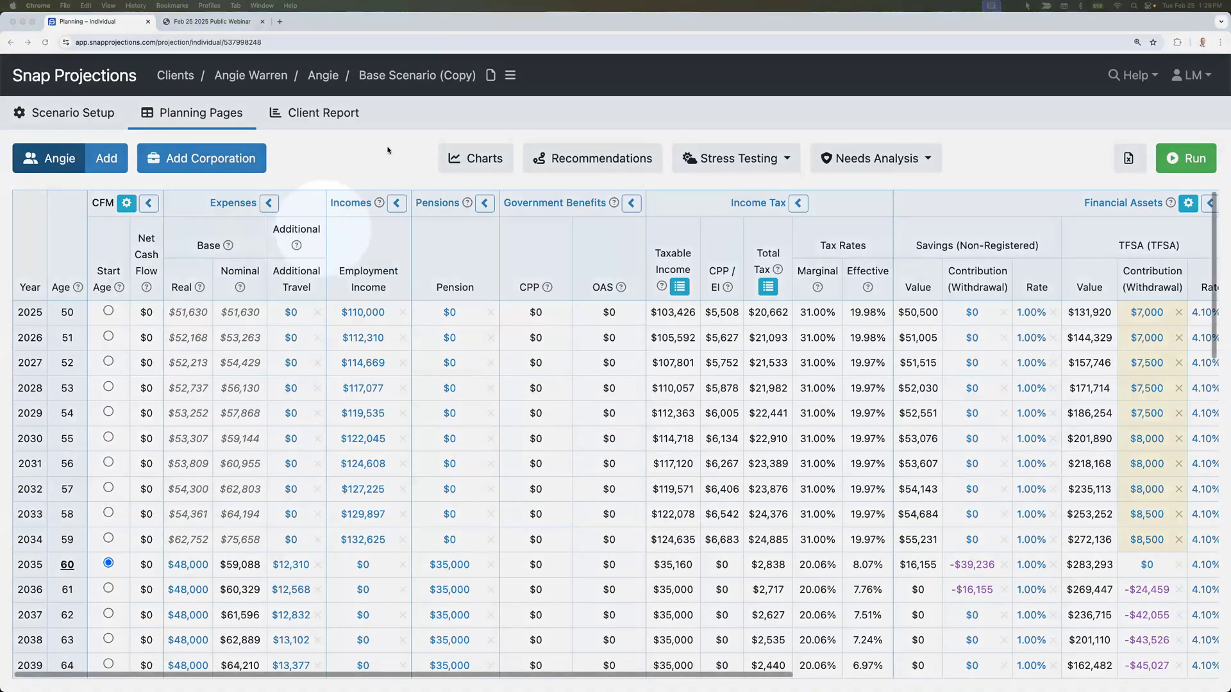
{"action": "left_click", "coordinate": [443, 77]}
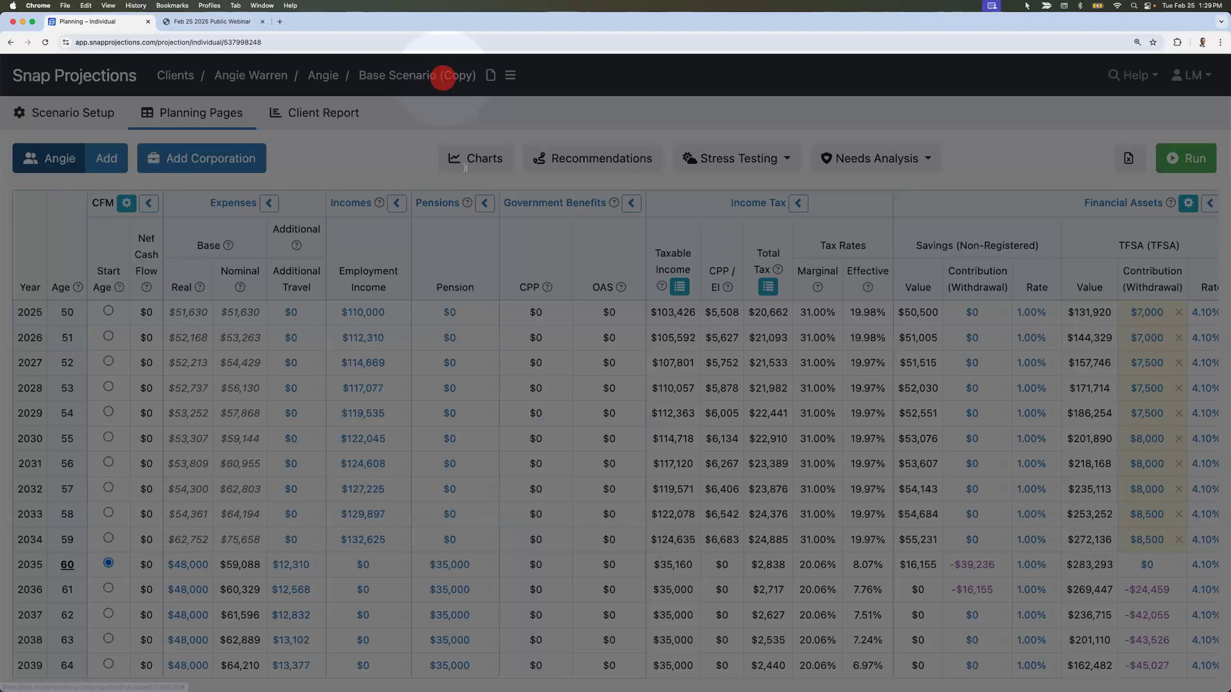
{"action": "type", "text": "Scenario 2 - Defer CPP and OAS"}
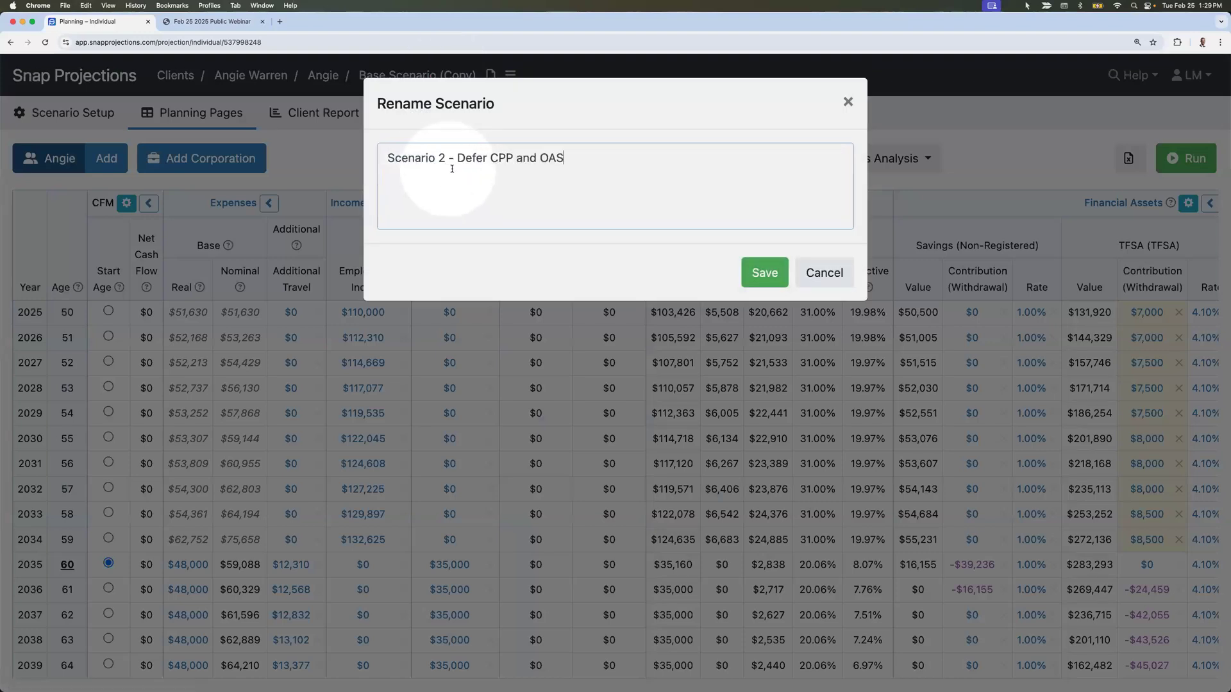
{"action": "left_click", "coordinate": [764, 272]}
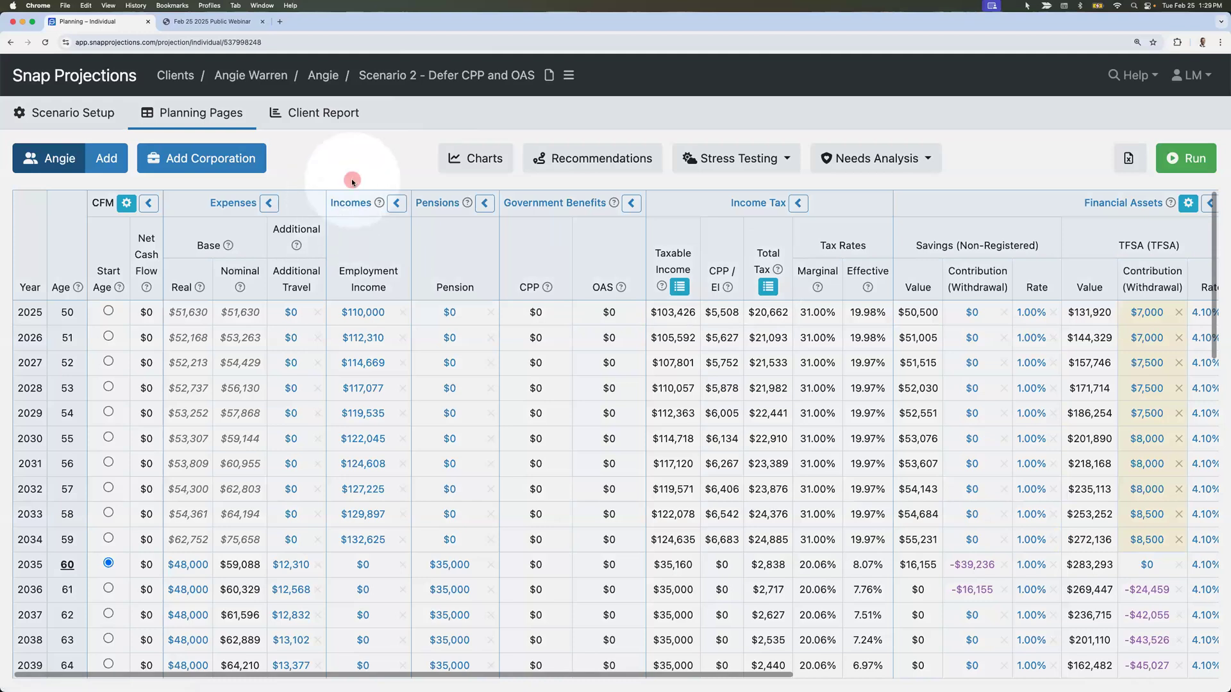
- On the Gov't Benefits page, set CPP start age to 70 at 70% of maximum
{"action": "left_click", "coordinate": [57, 114]}
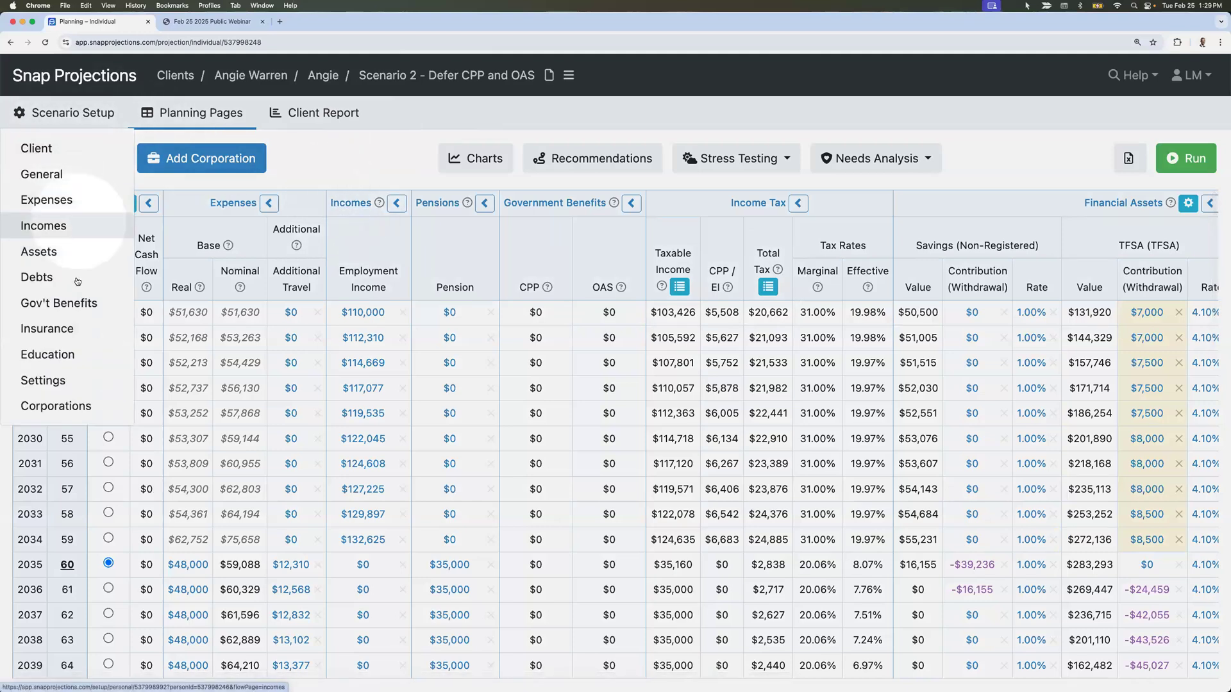
{"action": "left_click", "coordinate": [67, 303]}
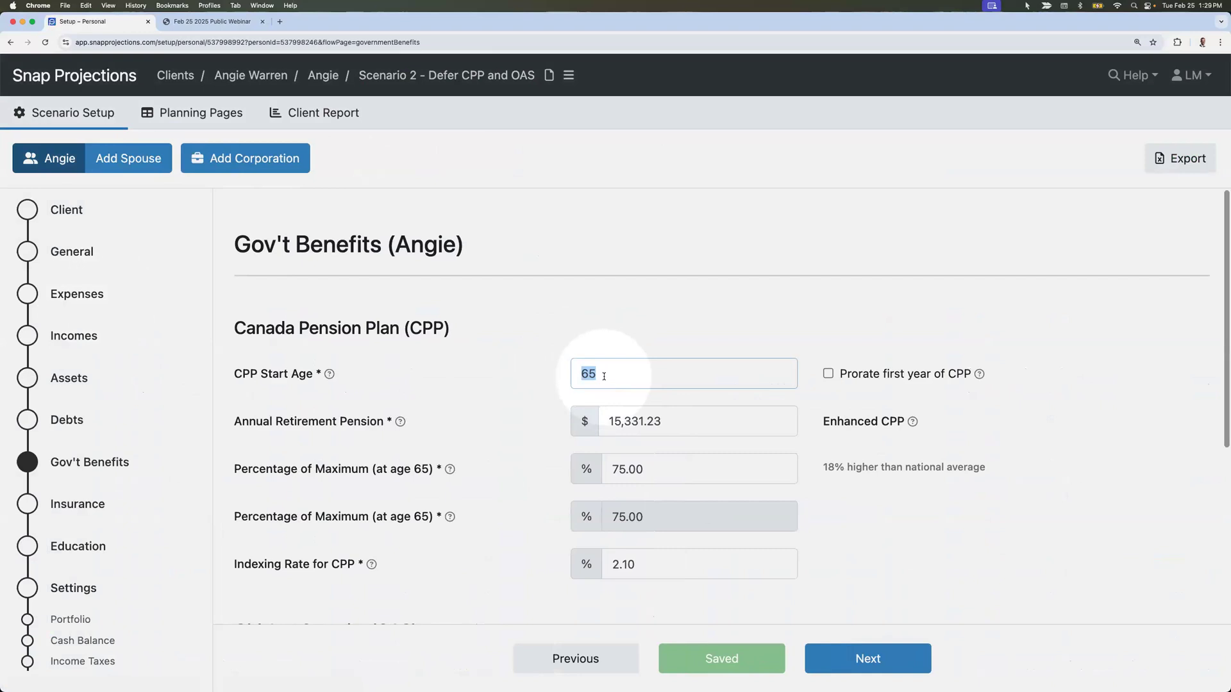
{"action": "type", "text": "70"}
{"action": "left_click", "coordinate": [608, 327]}
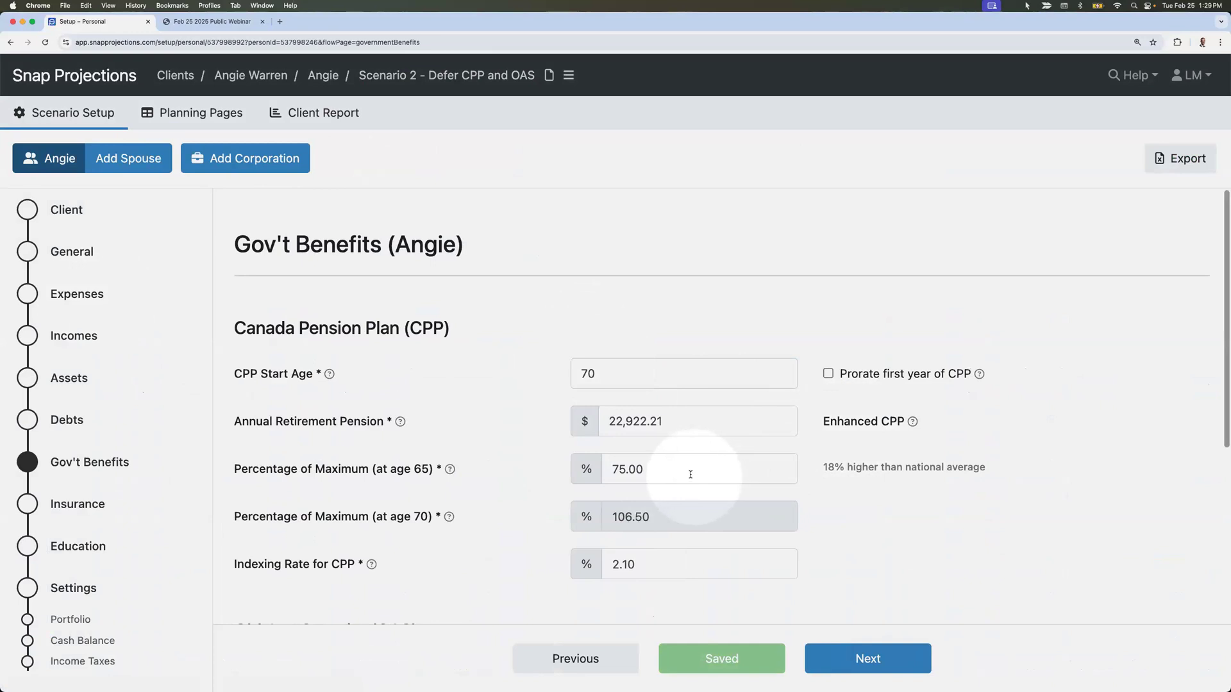
{"action": "left_click", "coordinate": [690, 475]}
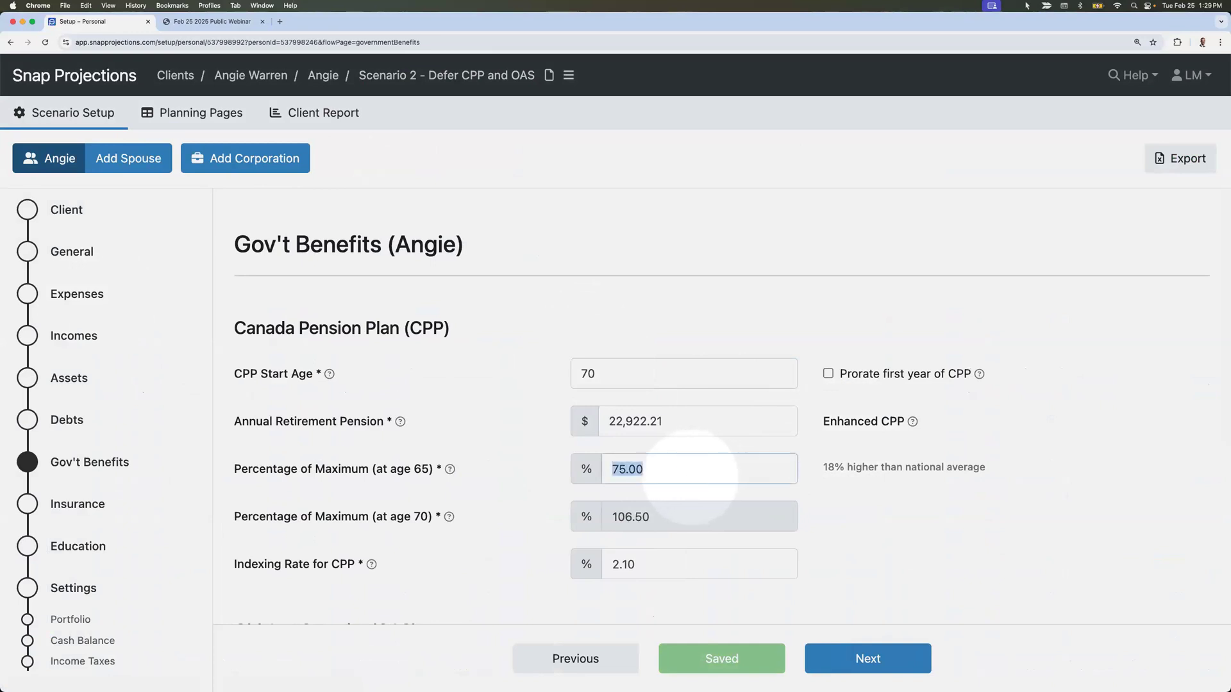
{"action": "type", "text": "70"}
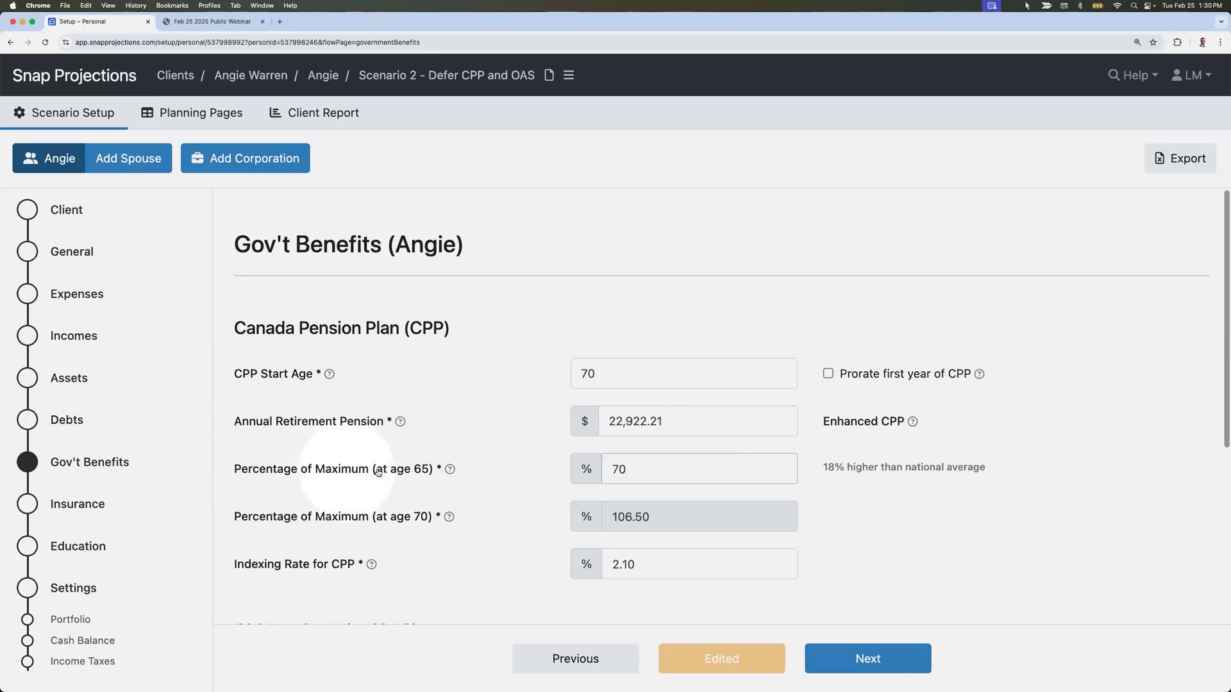
{"action": "left_click", "coordinate": [532, 474]}
{"action": "left_click", "coordinate": [569, 490]}
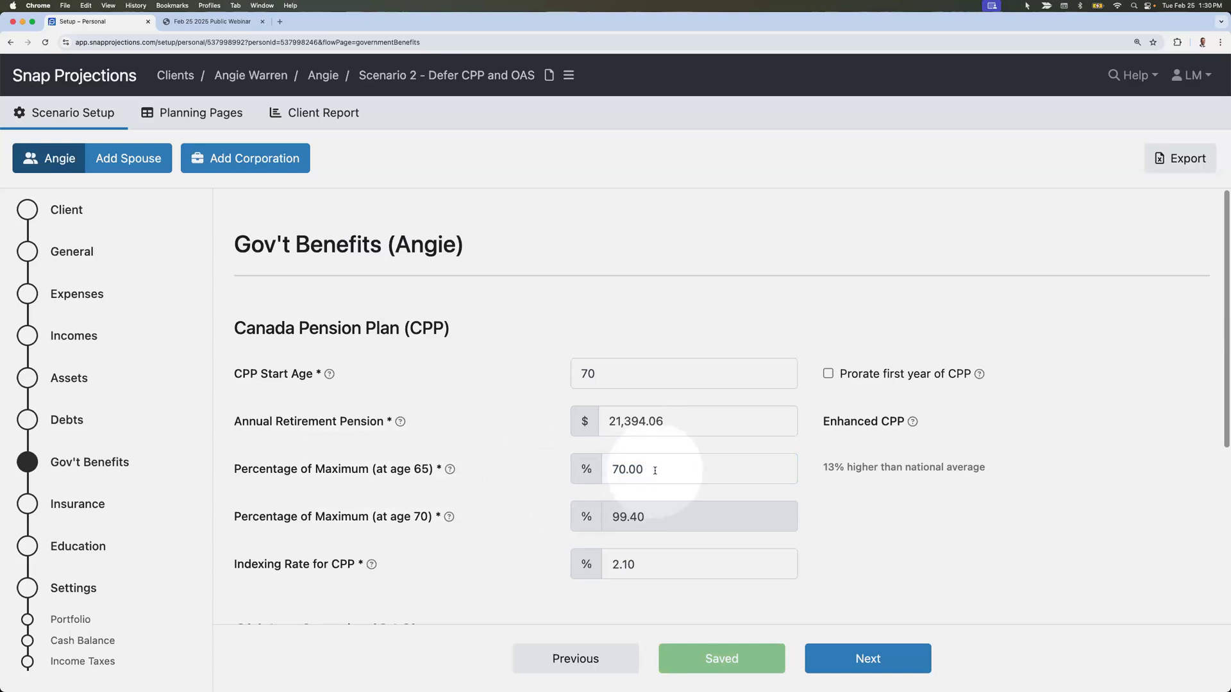
- Set the OAS start age to 70 and save it
{"action": "scroll", "coordinate": [655, 470], "scroll_direction": "down", "scroll_amount": 5}
{"action": "left_click", "coordinate": [604, 381]}
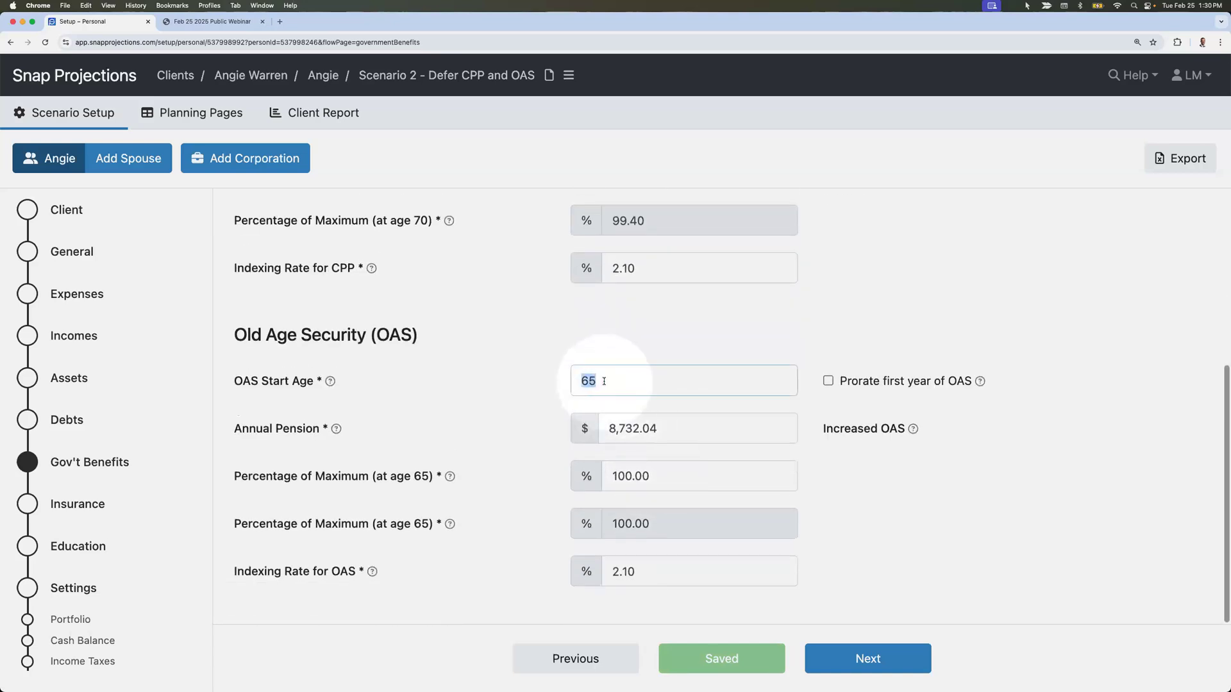
{"action": "type", "text": "70"}
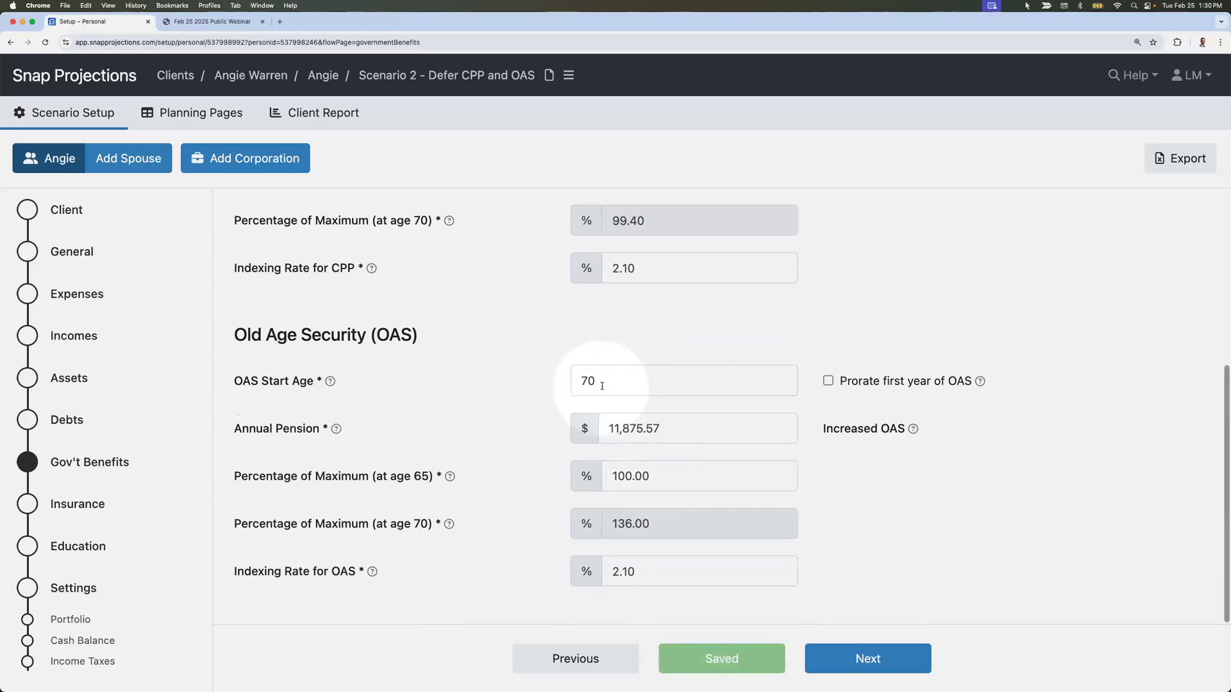
{"action": "left_click", "coordinate": [175, 117]}
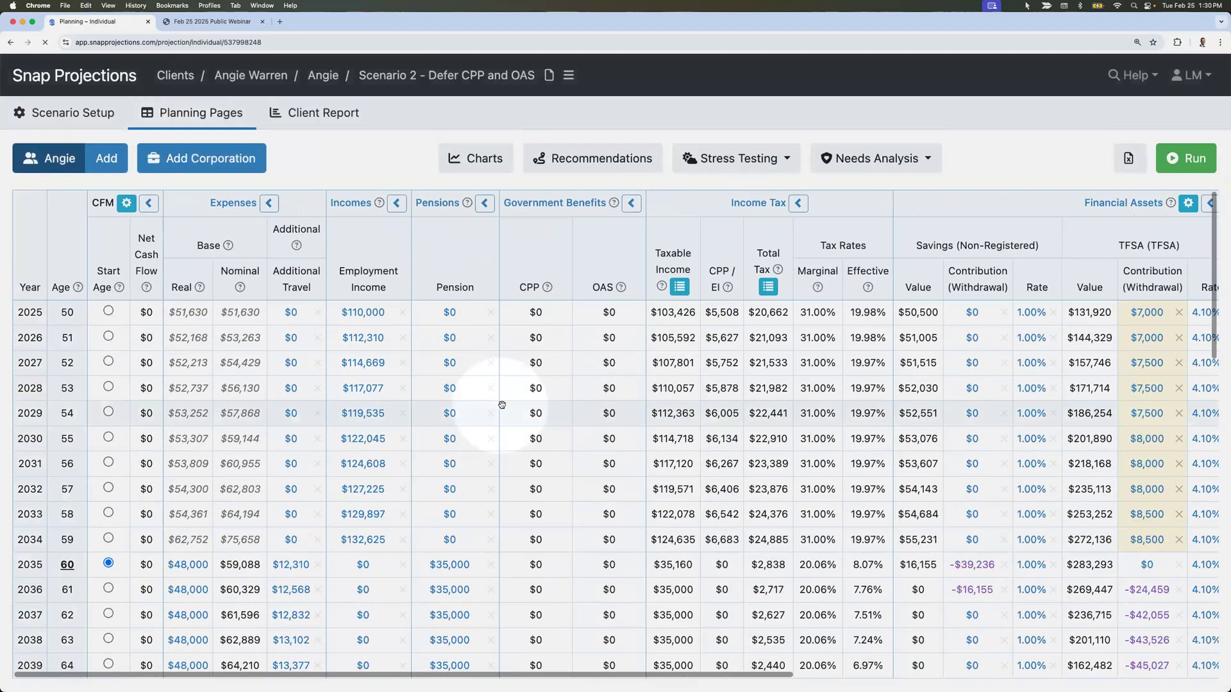
{"action": "scroll", "coordinate": [535, 409], "scroll_direction": "down", "scroll_amount": 5}
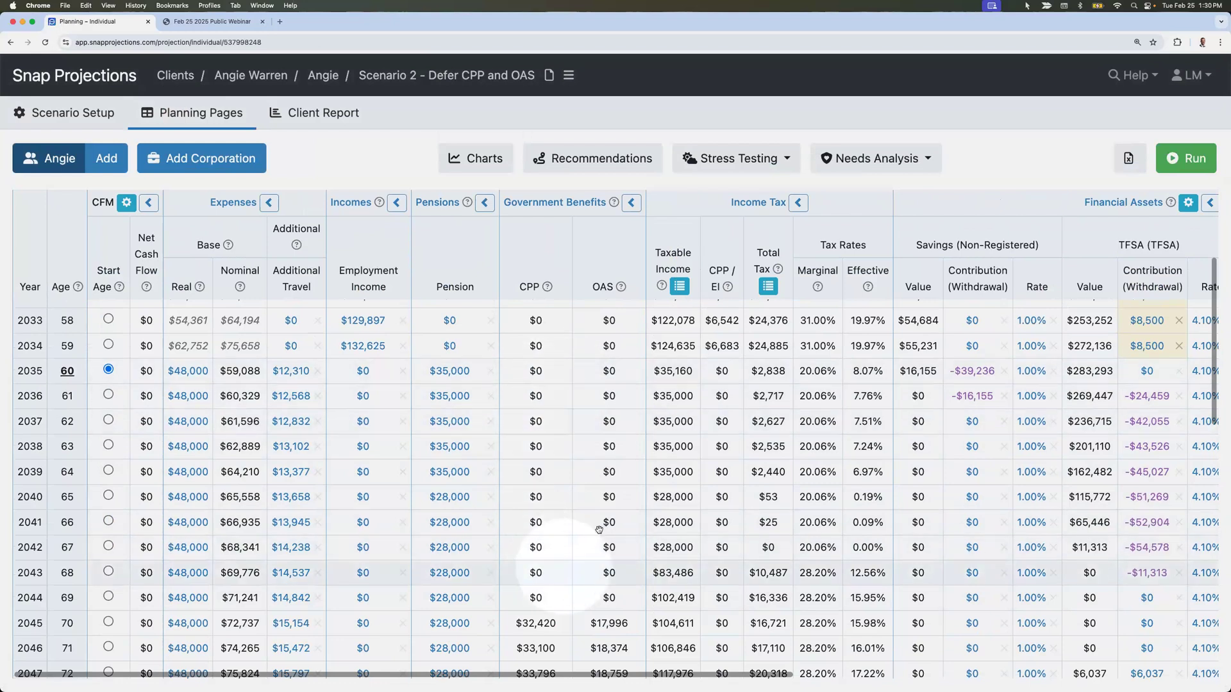
{"action": "scroll", "coordinate": [570, 462], "scroll_direction": "down", "scroll_amount": 2}
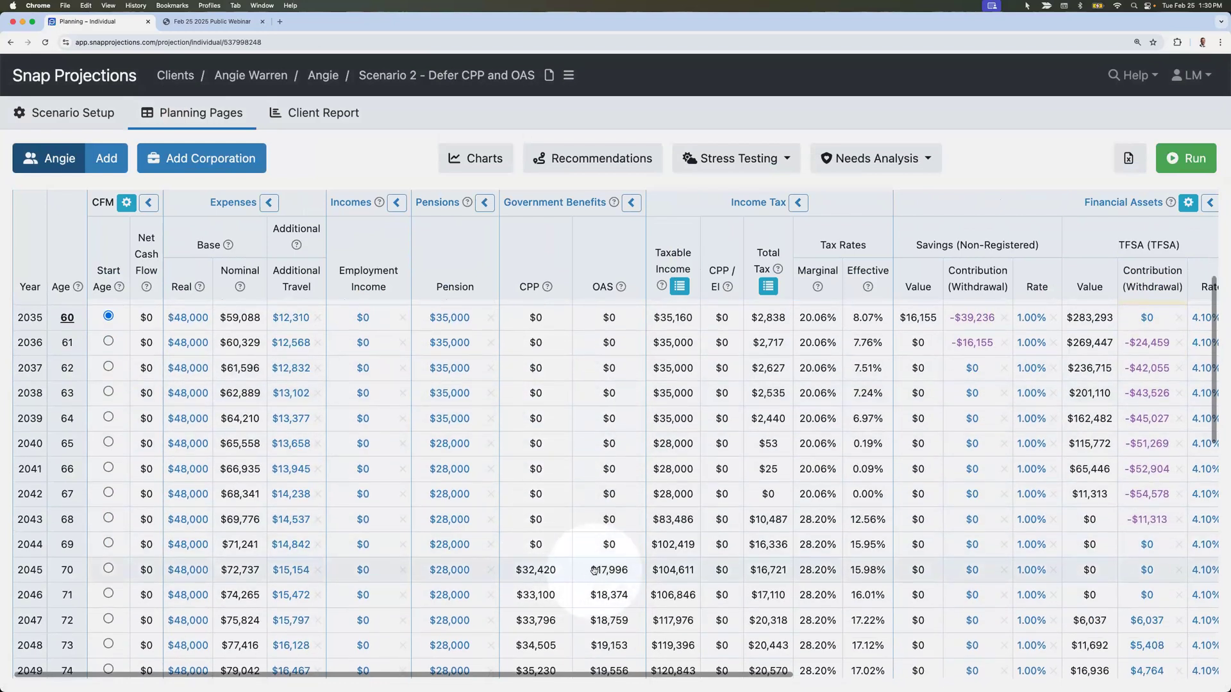
{"action": "scroll", "coordinate": [582, 571], "scroll_direction": "right", "scroll_amount": 10}
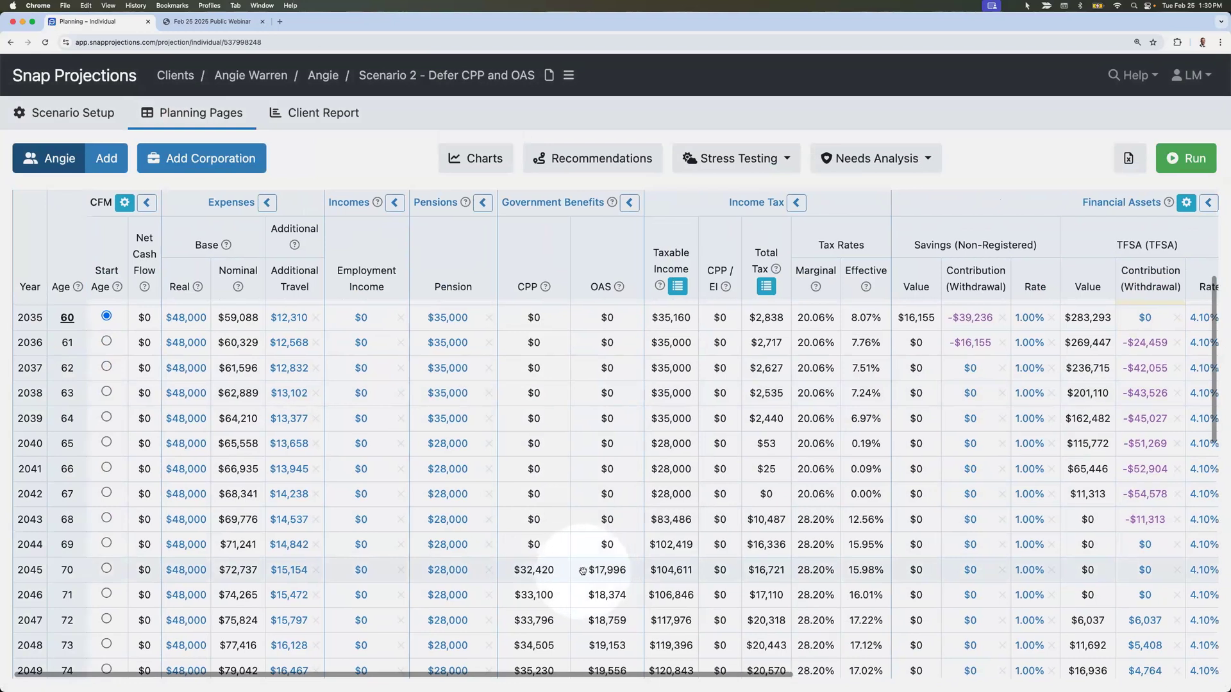
{"action": "scroll", "coordinate": [635, 570], "scroll_direction": "up", "scroll_amount": 2}
{"action": "scroll", "coordinate": [635, 570], "scroll_direction": "right", "scroll_amount": 1}
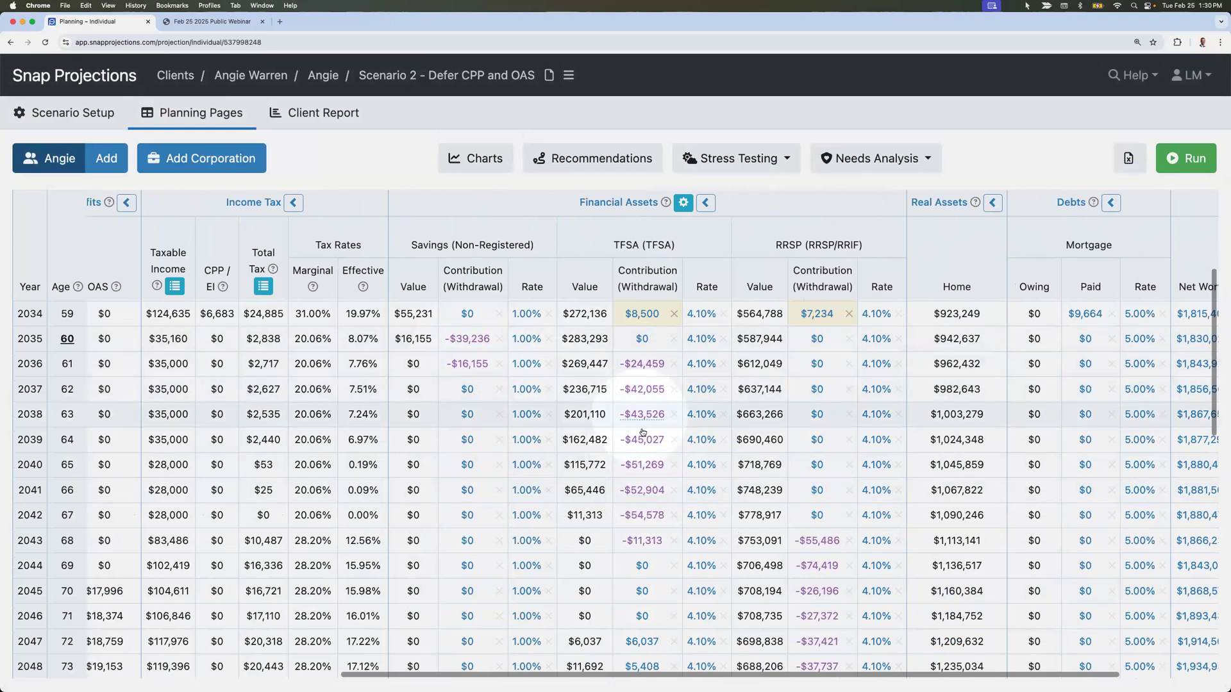
{"action": "scroll", "coordinate": [640, 427], "scroll_direction": "down", "scroll_amount": 2}
{"action": "scroll", "coordinate": [692, 436], "scroll_direction": "down", "scroll_amount": 5}
{"action": "scroll", "coordinate": [743, 445], "scroll_direction": "down", "scroll_amount": 5}
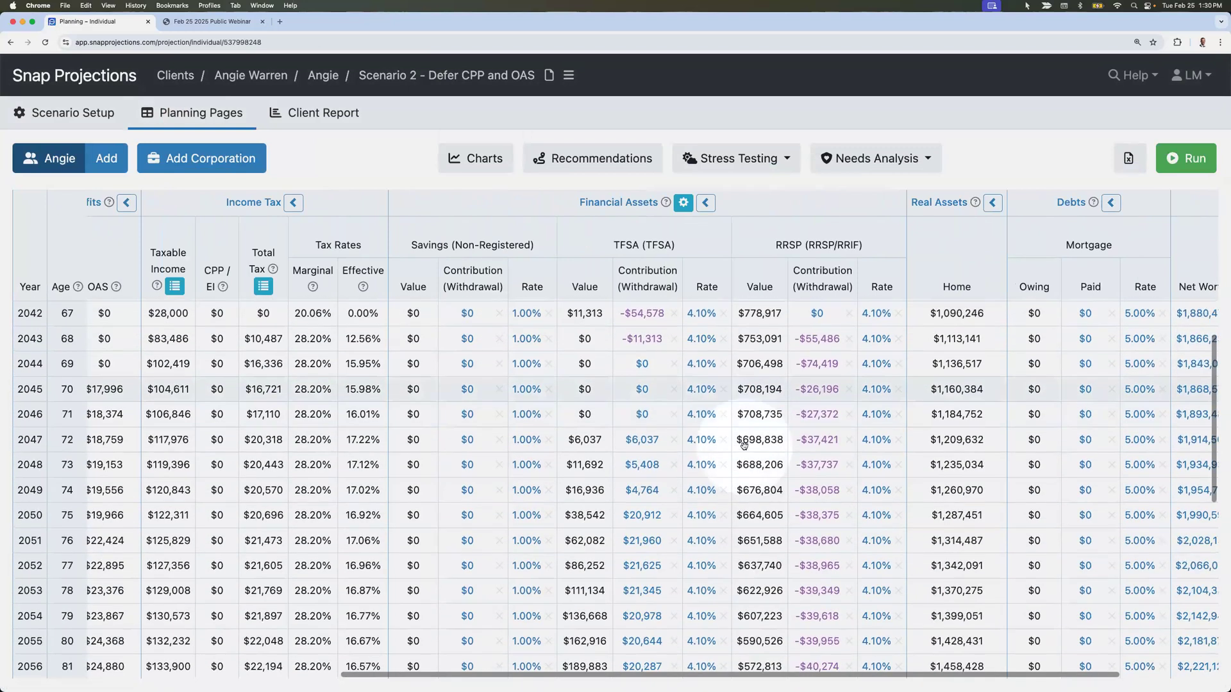
{"action": "scroll", "coordinate": [744, 446], "scroll_direction": "down", "scroll_amount": 5}
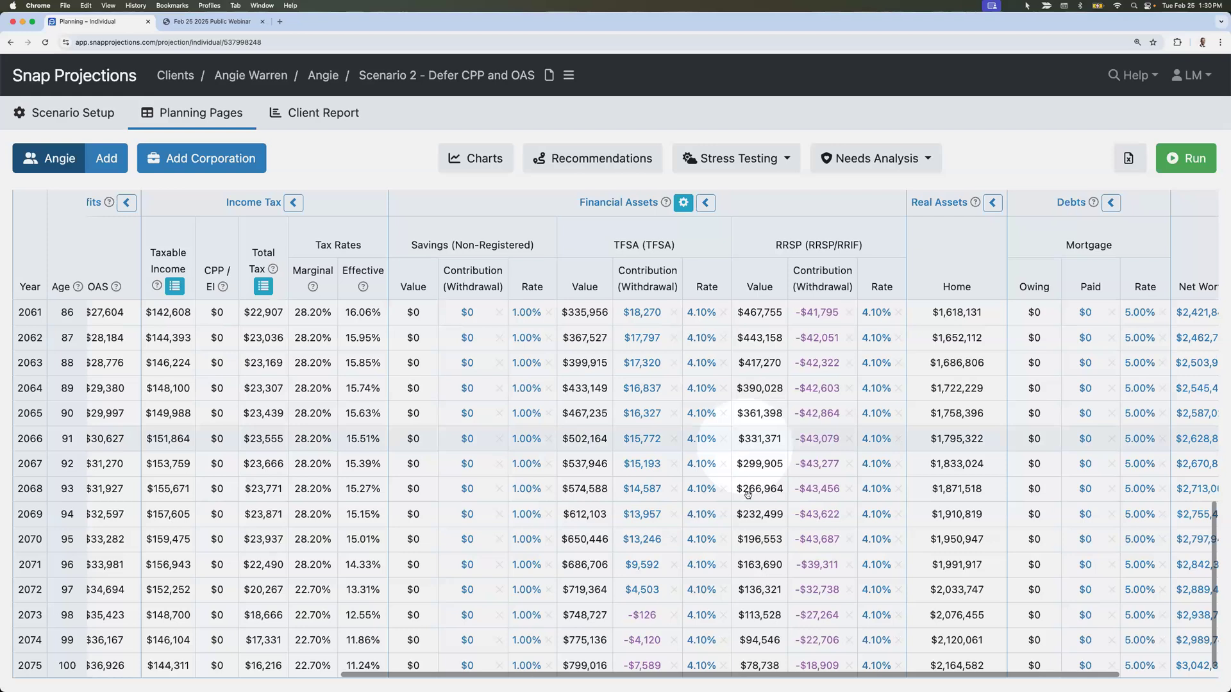
{"action": "double_click", "coordinate": [584, 665]}
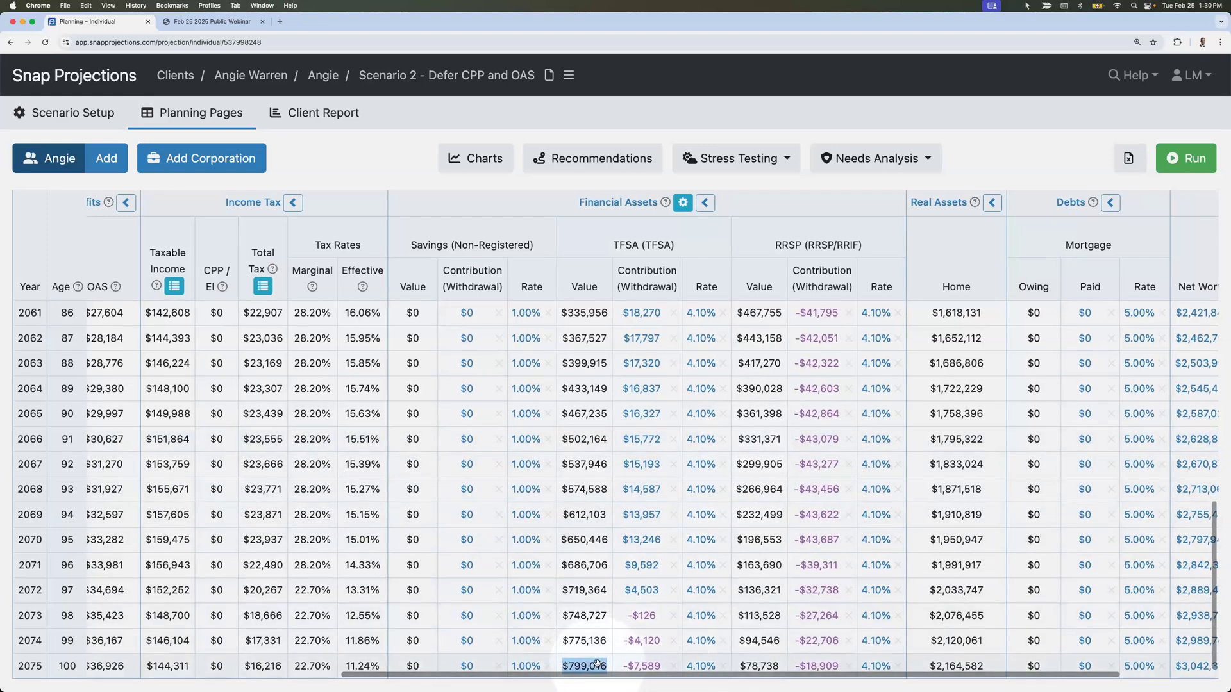
{"action": "double_click", "coordinate": [769, 664]}
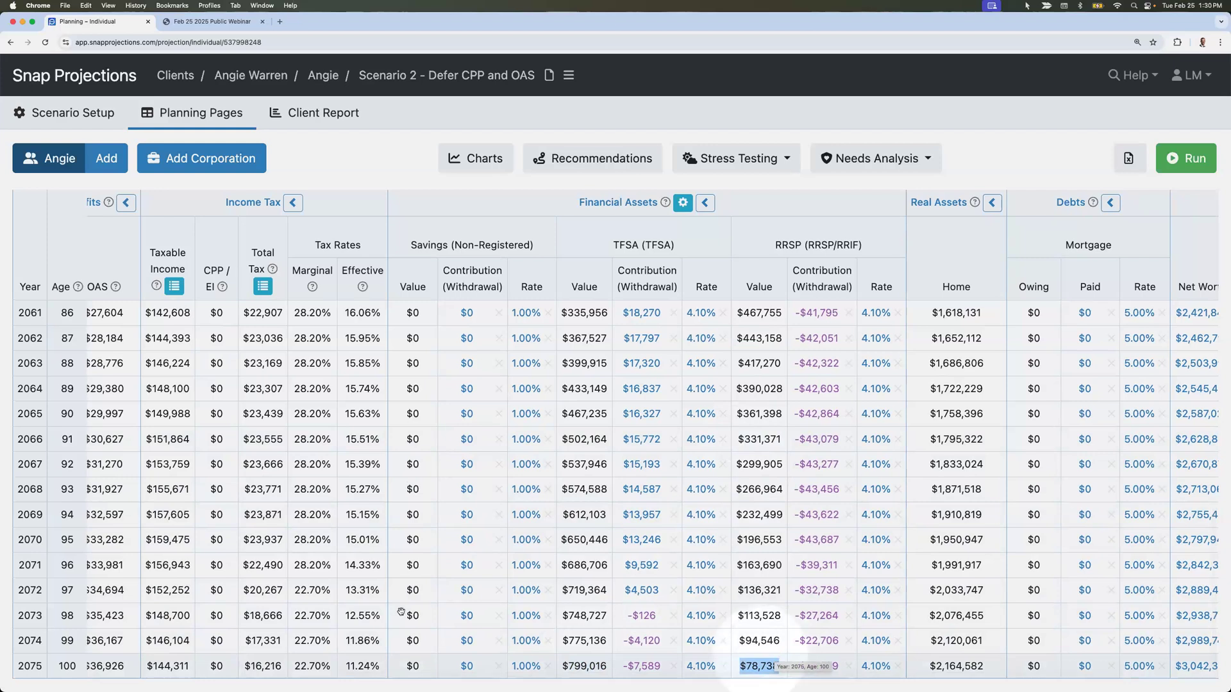
{"action": "scroll", "coordinate": [445, 581], "scroll_direction": "up", "scroll_amount": 5}
{"action": "scroll", "coordinate": [444, 581], "scroll_direction": "left", "scroll_amount": 3}
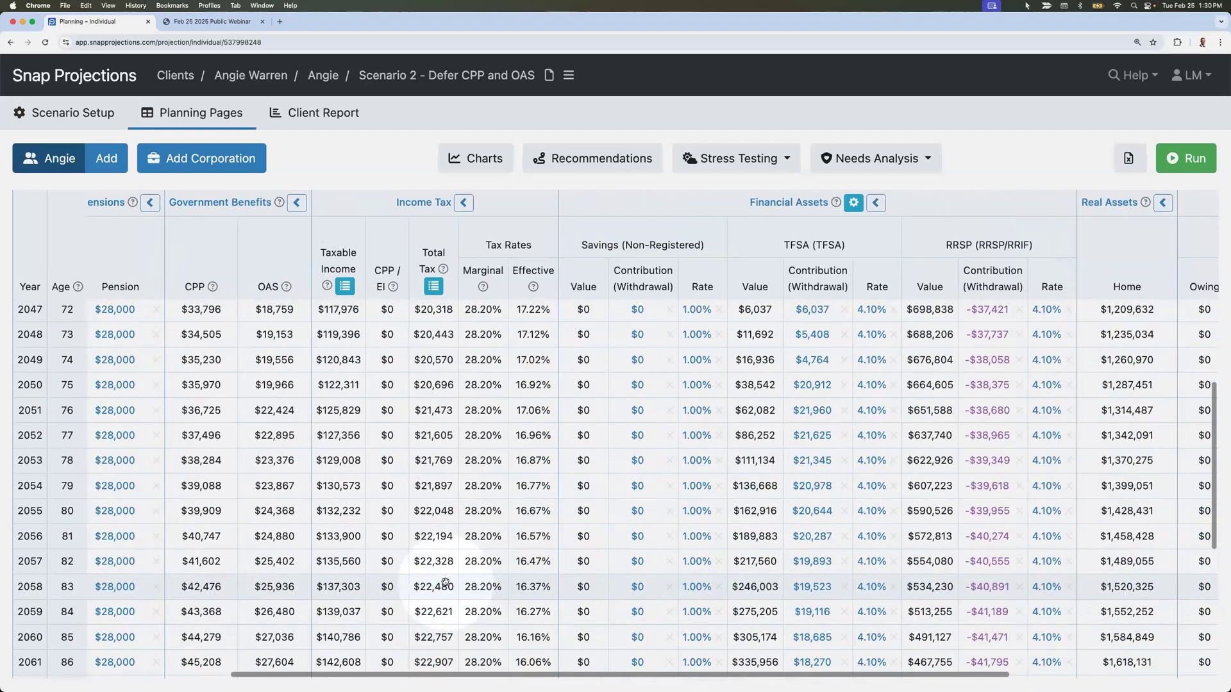
{"action": "scroll", "coordinate": [449, 581], "scroll_direction": "up", "scroll_amount": 5}
{"action": "scroll", "coordinate": [449, 582], "scroll_direction": "up", "scroll_amount": 1}
{"action": "scroll", "coordinate": [449, 581], "scroll_direction": "left", "scroll_amount": 2}
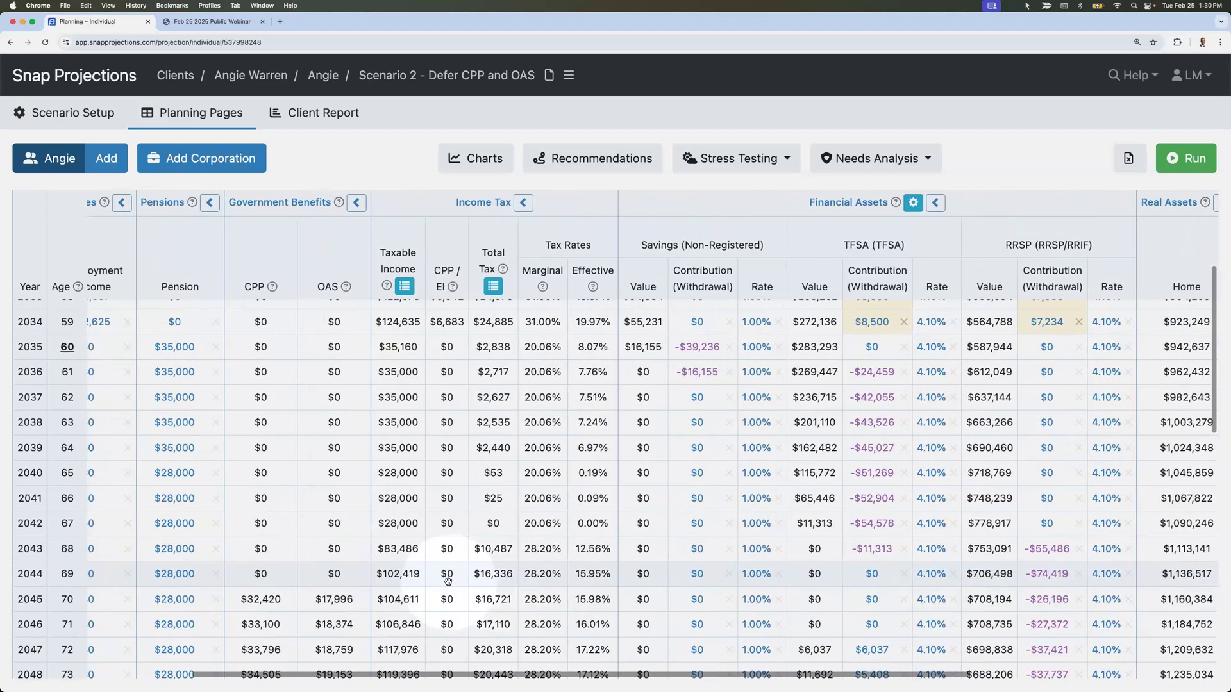
{"action": "scroll", "coordinate": [552, 560], "scroll_direction": "right", "scroll_amount": 1}
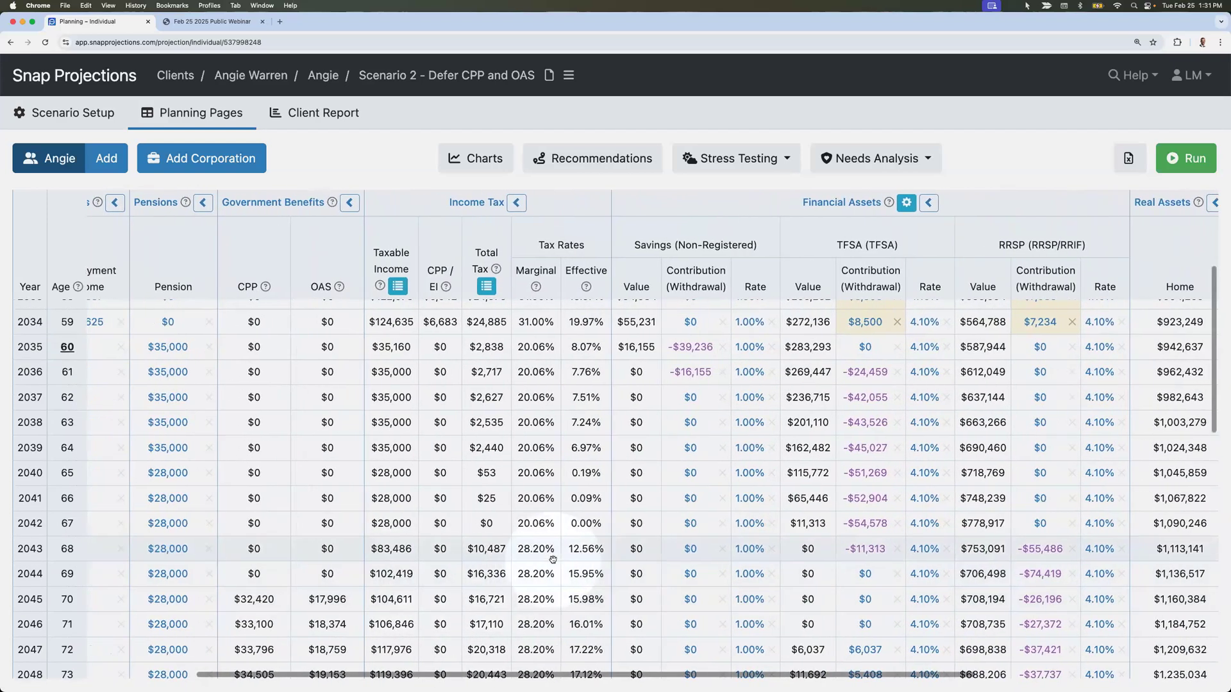
{"action": "scroll", "coordinate": [553, 559], "scroll_direction": "right", "scroll_amount": 3}
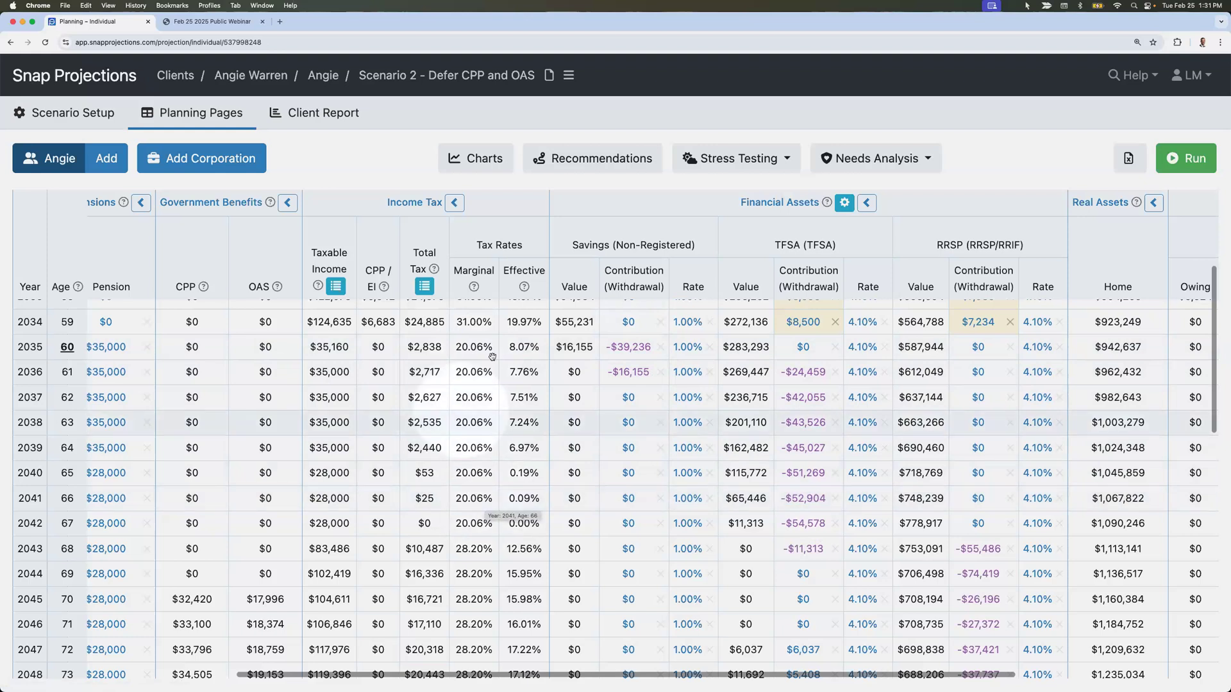
- Copy Scenario 2 and name it 'Scenario 3 - Defer CPP and OAS and Early RRIF Conversion'
{"action": "left_click", "coordinate": [568, 75]}
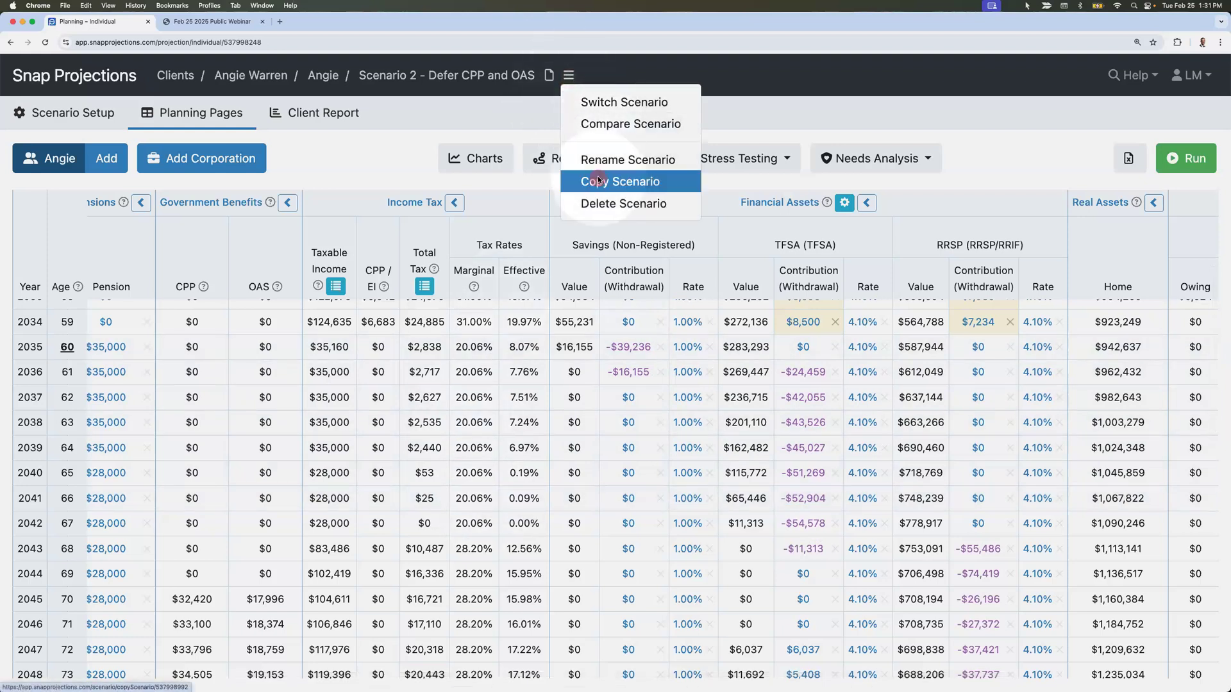
{"action": "left_click", "coordinate": [598, 180]}
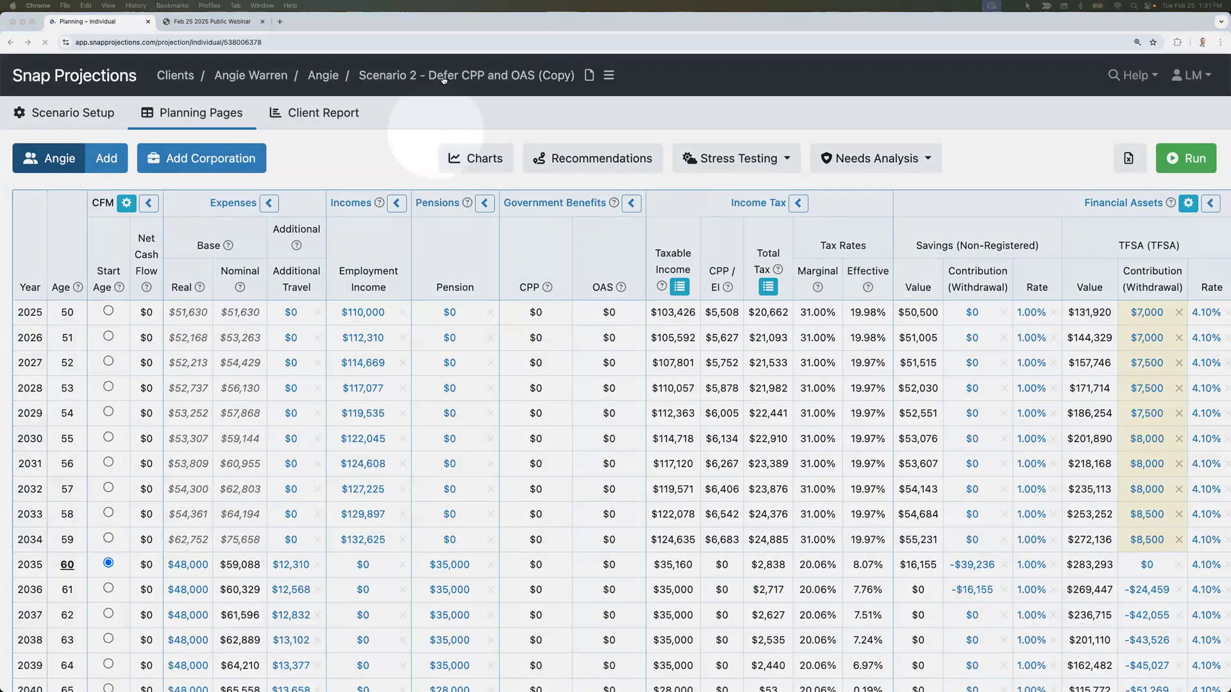
{"action": "left_click", "coordinate": [442, 77]}
{"action": "key", "text": "super+v"}
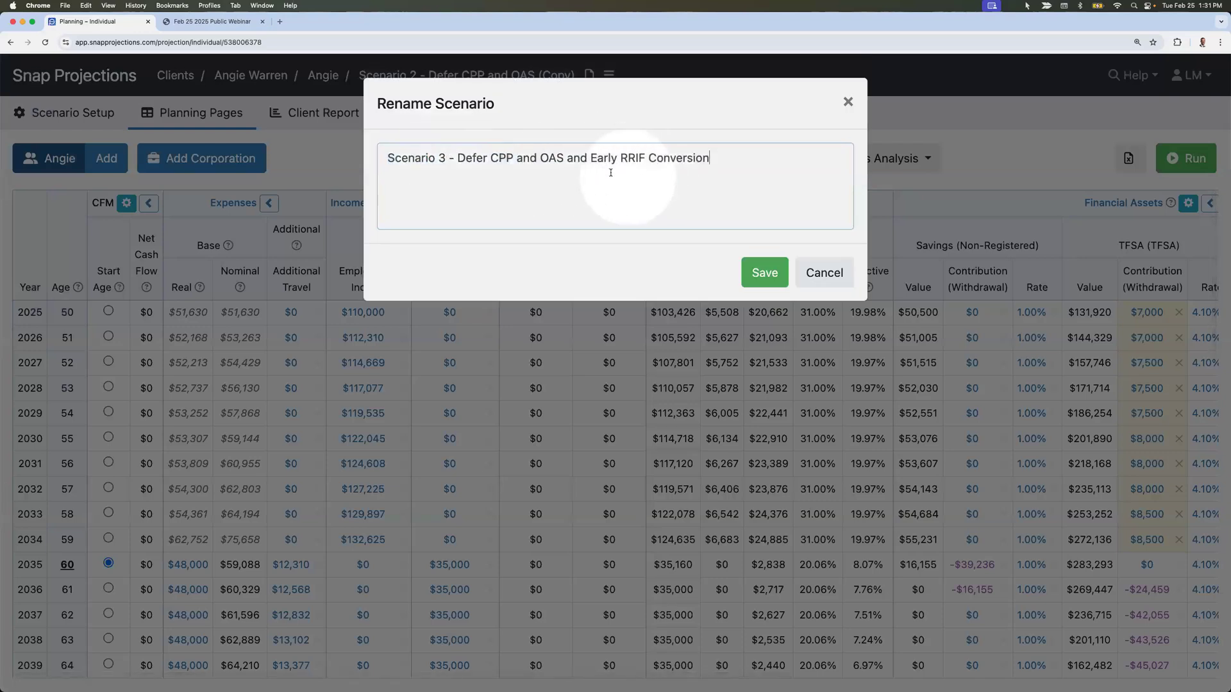
{"action": "left_click", "coordinate": [764, 274]}
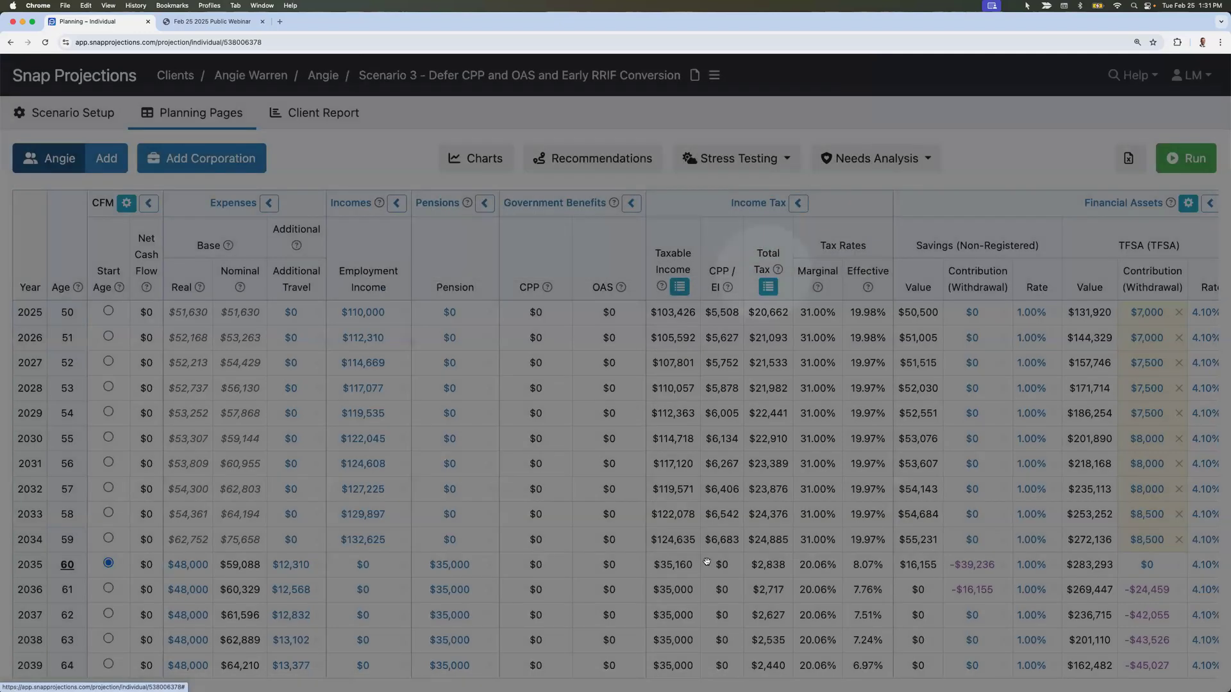
{"action": "scroll", "coordinate": [706, 562], "scroll_direction": "right", "scroll_amount": 3}
{"action": "scroll", "coordinate": [706, 562], "scroll_direction": "down", "scroll_amount": 3}
{"action": "scroll", "coordinate": [706, 562], "scroll_direction": "down", "scroll_amount": 3}
{"action": "scroll", "coordinate": [737, 551], "scroll_direction": "right", "scroll_amount": 5}
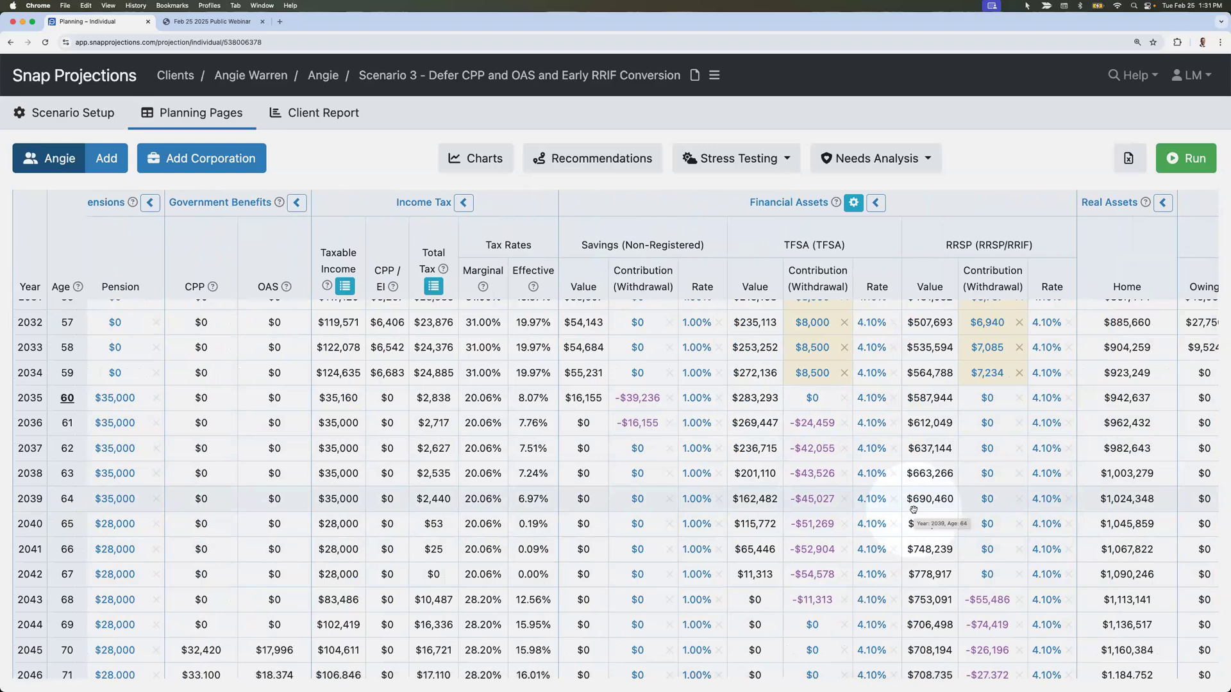
- Change the RRSP/RRIF conversion age in the Assets setup from 71 to 59
{"action": "mouse_move", "coordinate": [50, 120]}
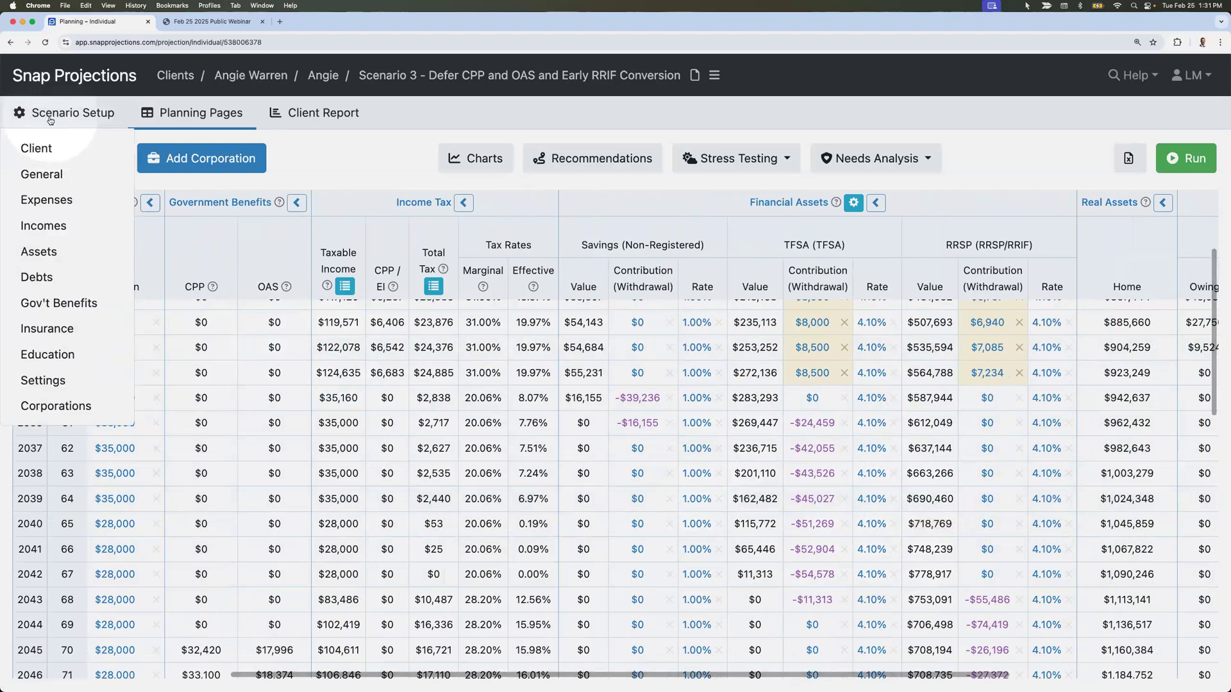
{"action": "left_click", "coordinate": [52, 252]}
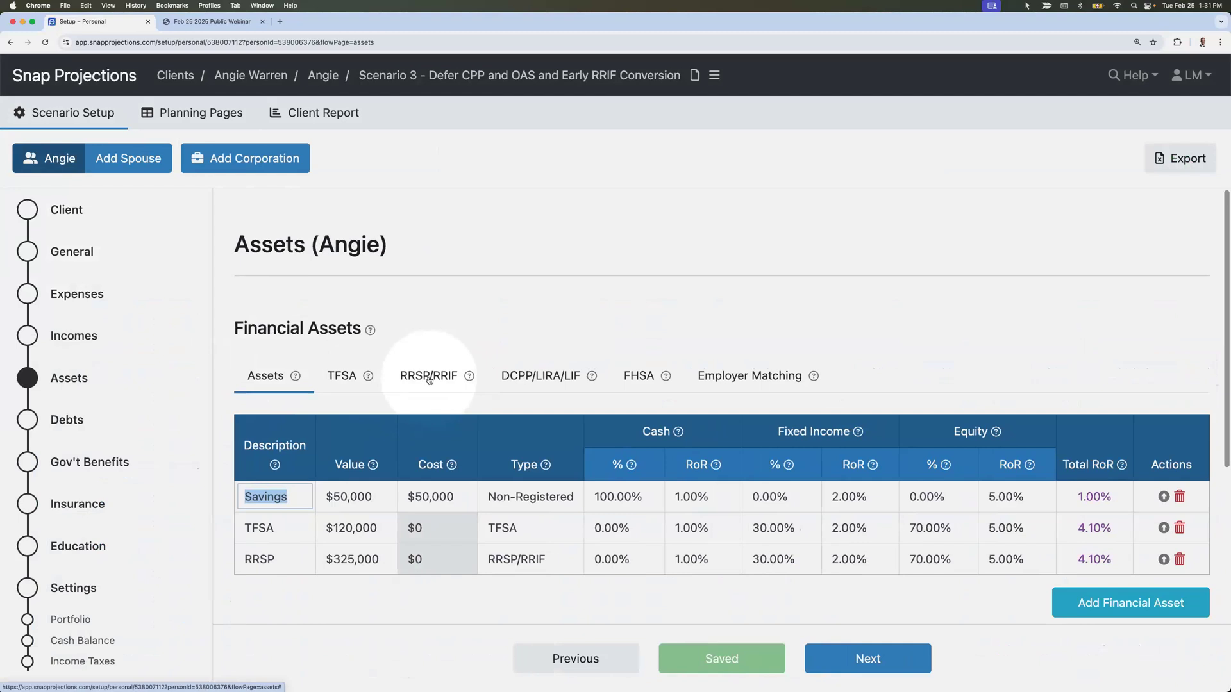
{"action": "left_click", "coordinate": [429, 379]}
{"action": "scroll", "coordinate": [576, 406], "scroll_direction": "down", "scroll_amount": 3}
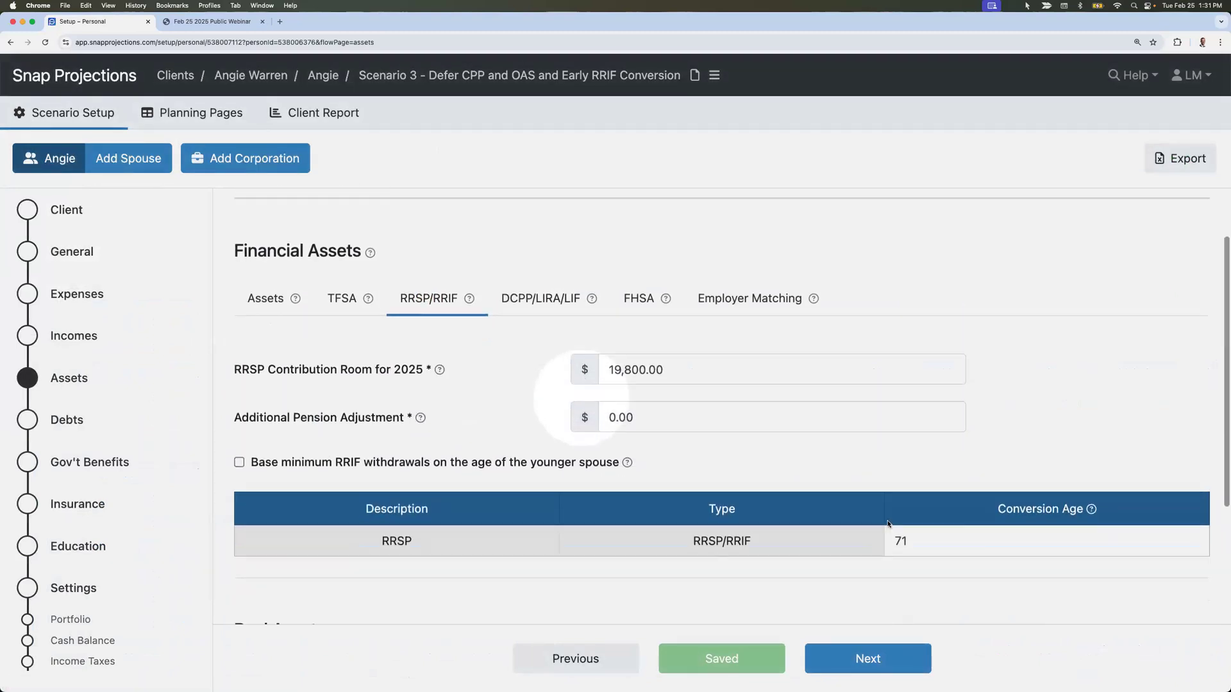
{"action": "double_click", "coordinate": [927, 510]}
{"action": "type", "text": "59"}
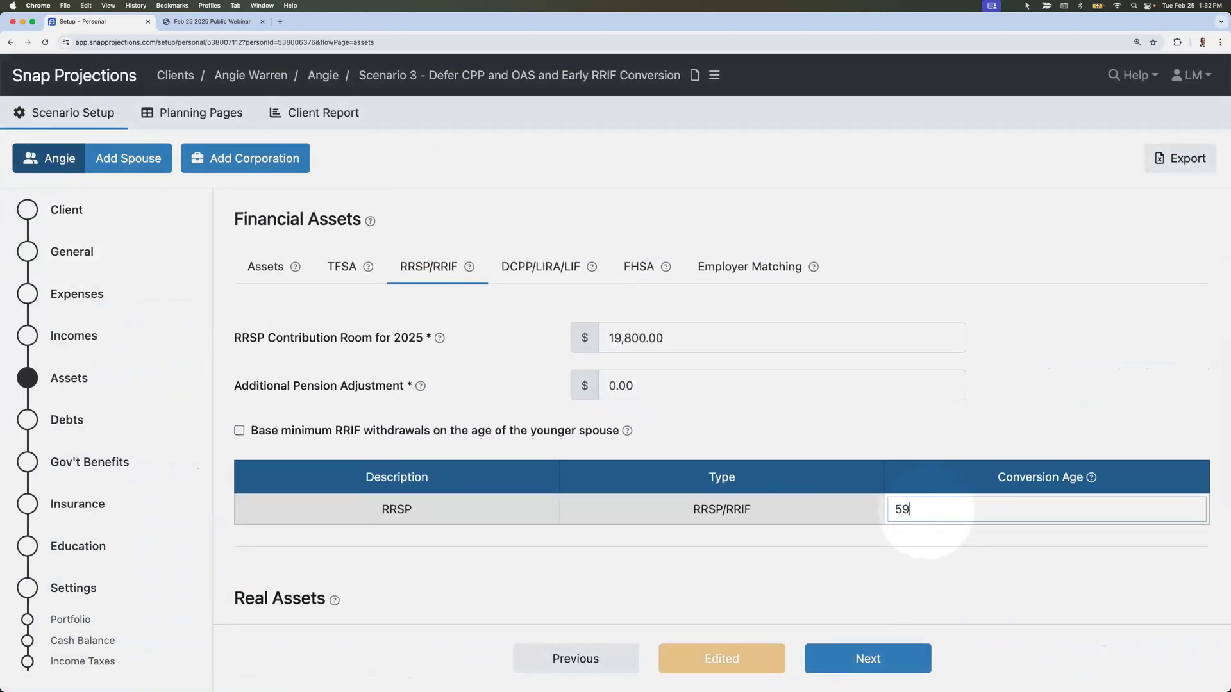
{"action": "left_click", "coordinate": [920, 532]}
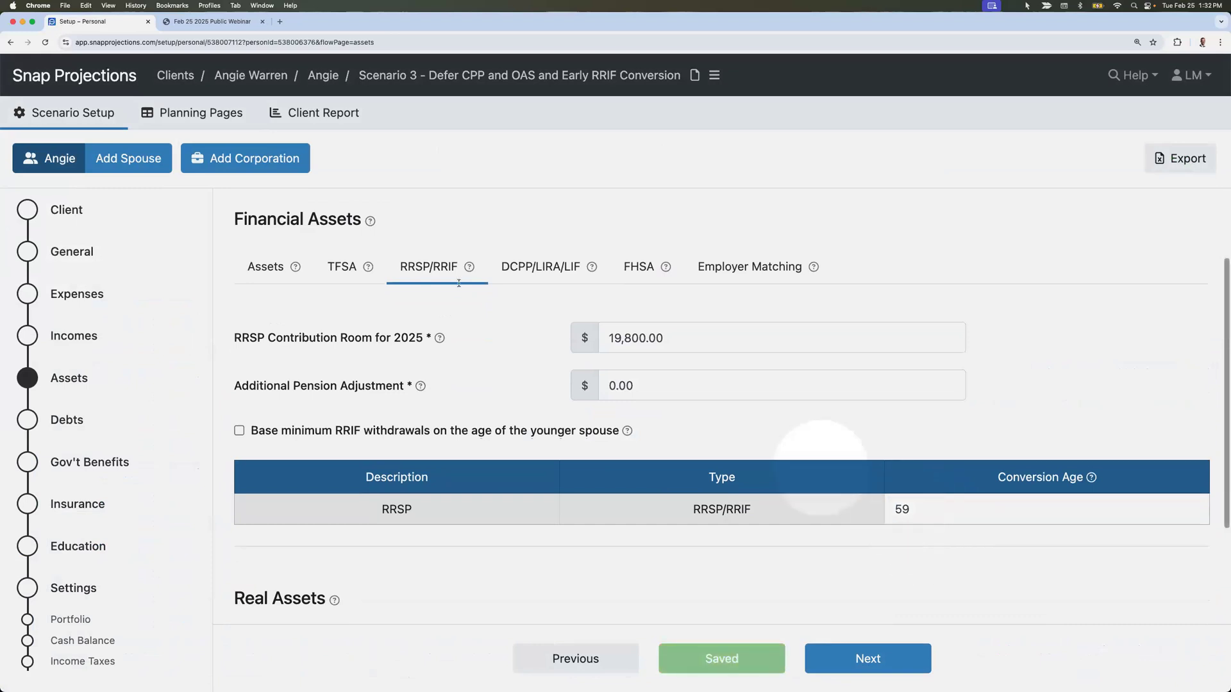
{"action": "left_click", "coordinate": [201, 116]}
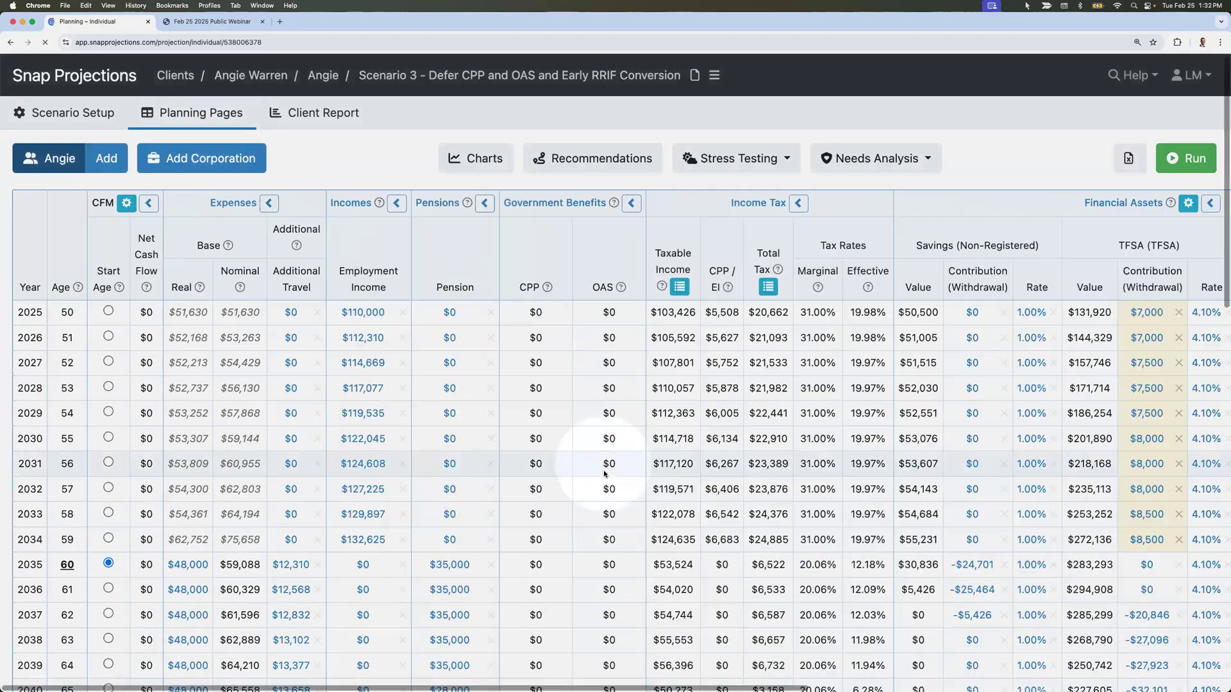
- Scroll Scenario 3's table to 2075: TFSA ends at $911,223, RRSP/RRIF at $62,285
{"action": "scroll", "coordinate": [604, 506], "scroll_direction": "down", "scroll_amount": 5}
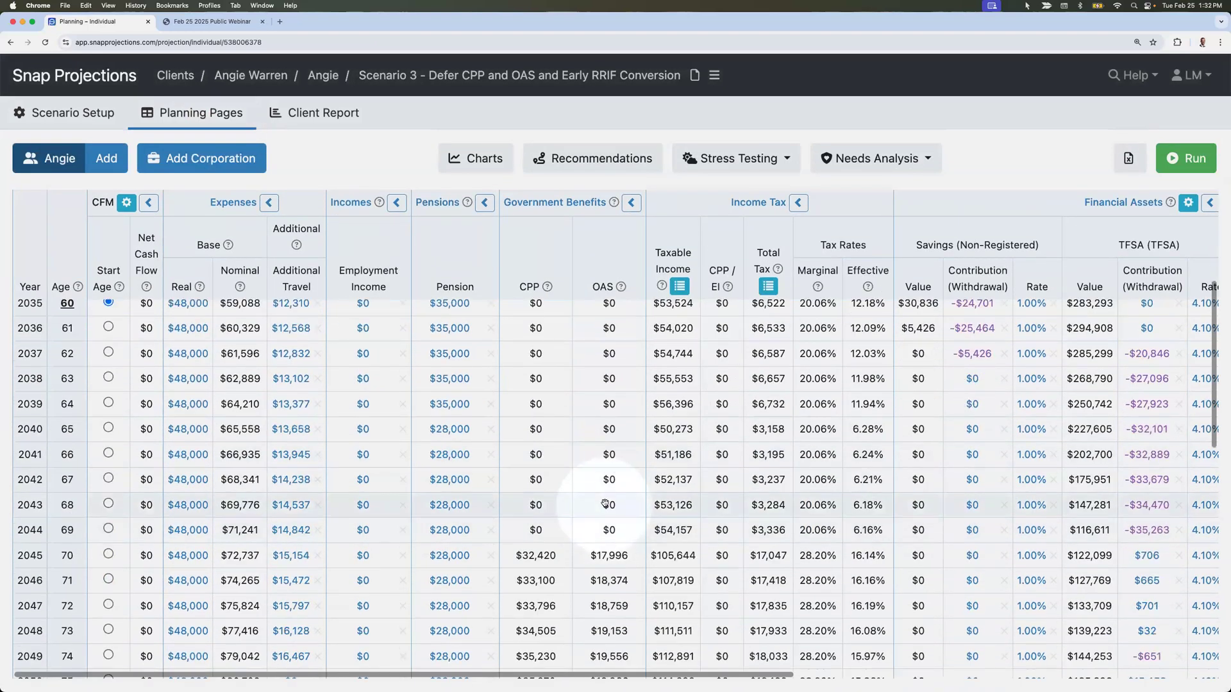
{"action": "scroll", "coordinate": [605, 504], "scroll_direction": "right", "scroll_amount": 10}
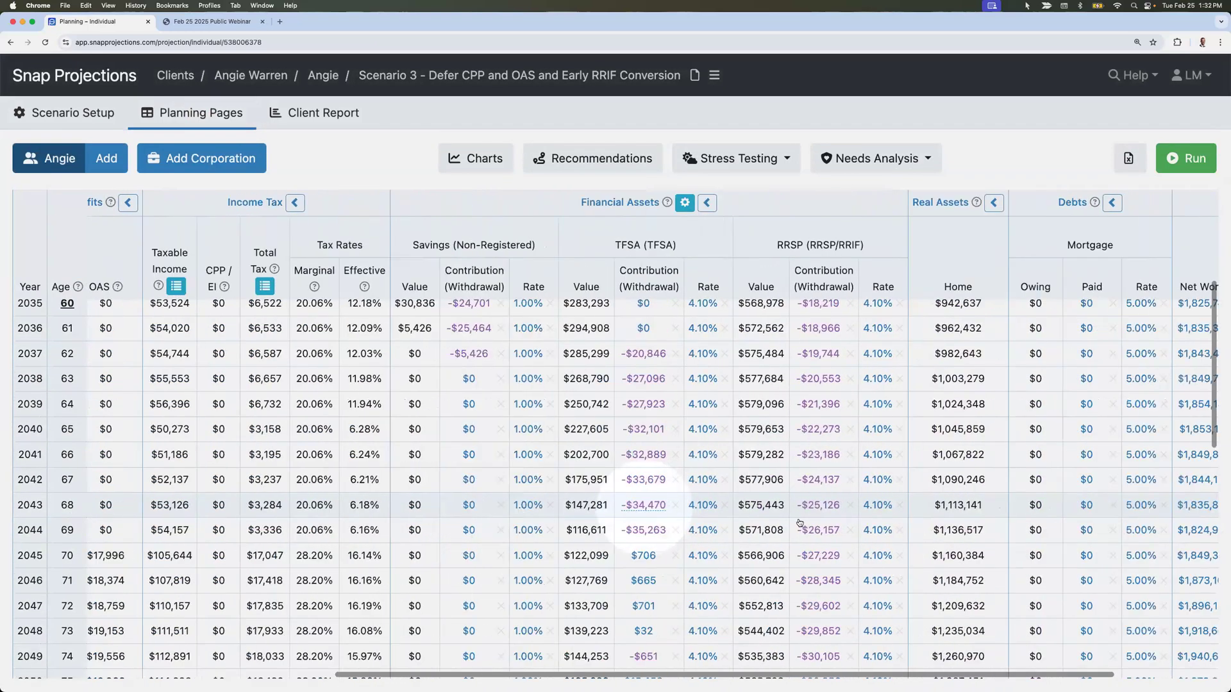
{"action": "scroll", "coordinate": [800, 523], "scroll_direction": "up", "scroll_amount": 4}
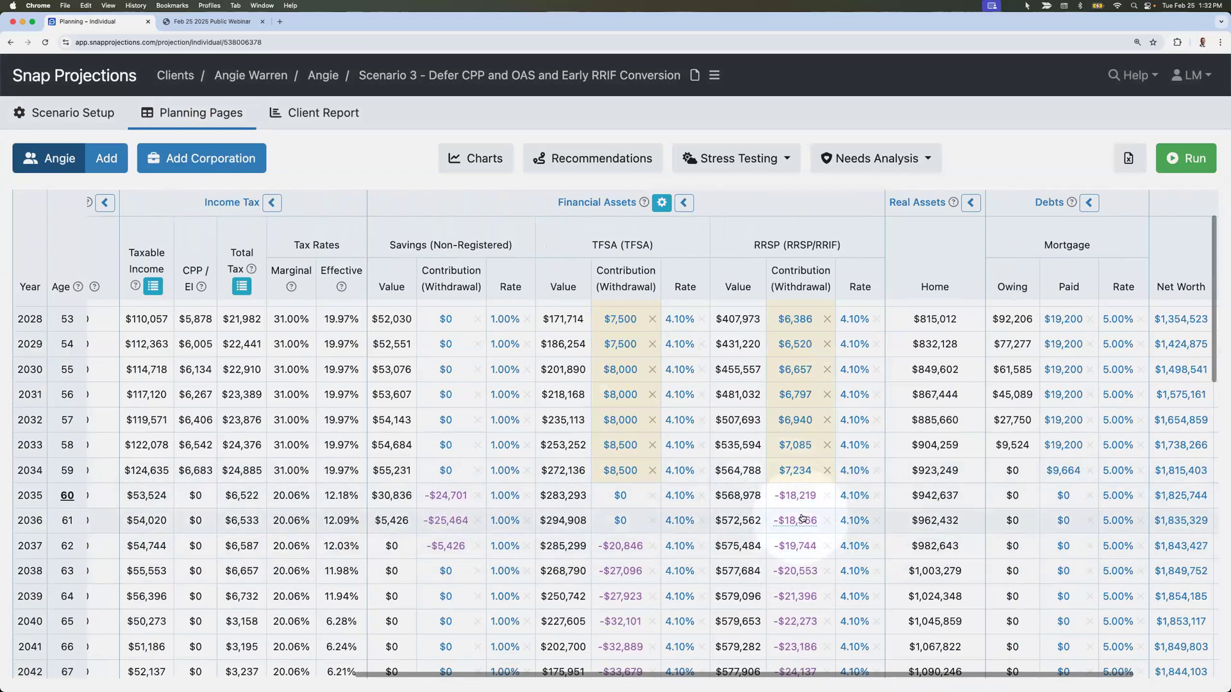
{"action": "scroll", "coordinate": [798, 519], "scroll_direction": "left", "scroll_amount": 3}
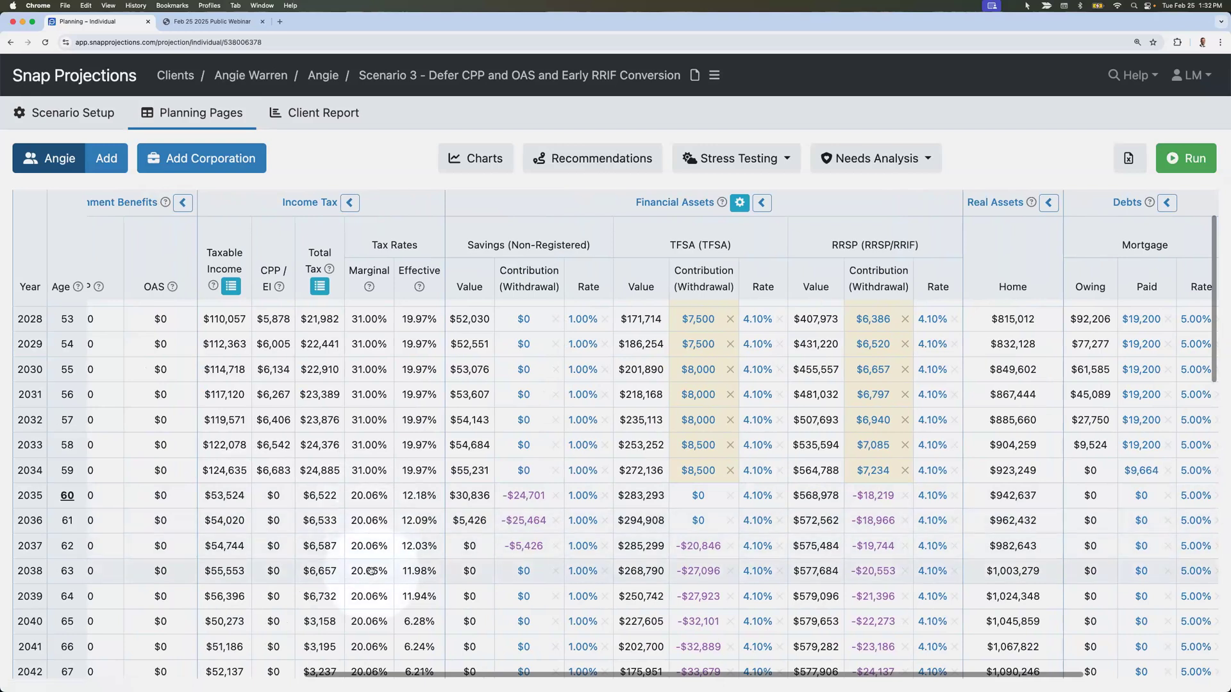
{"action": "scroll", "coordinate": [449, 580], "scroll_direction": "down", "scroll_amount": 3}
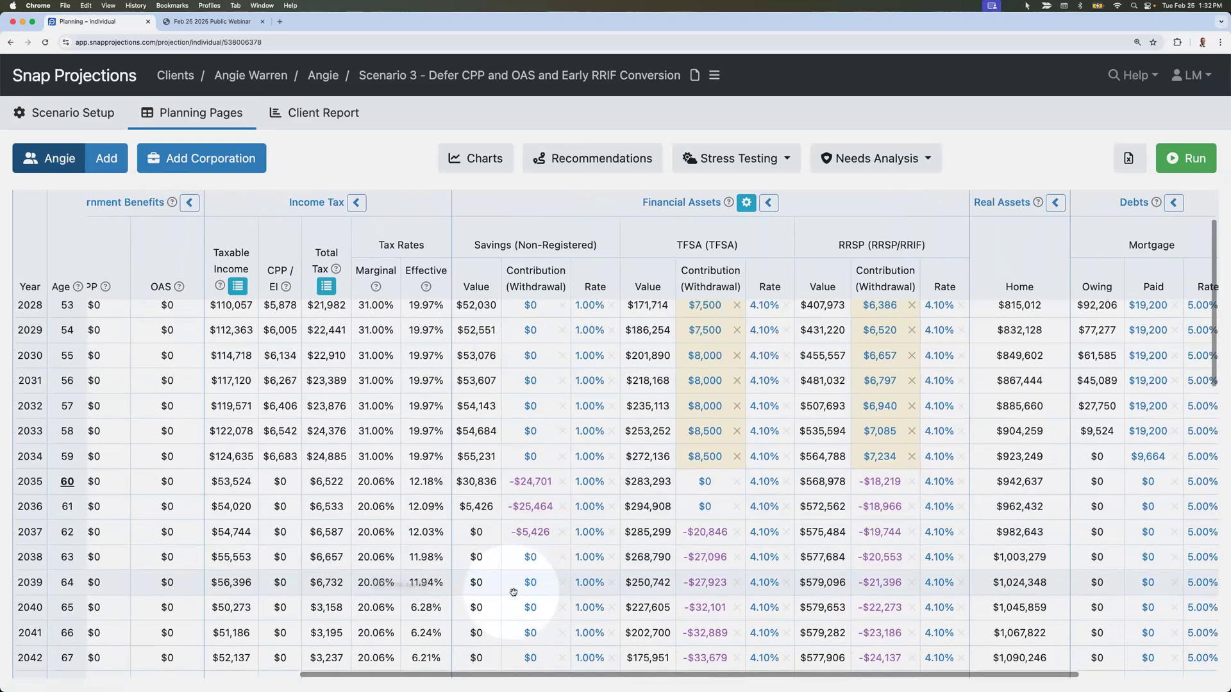
{"action": "scroll", "coordinate": [513, 592], "scroll_direction": "down", "scroll_amount": 20}
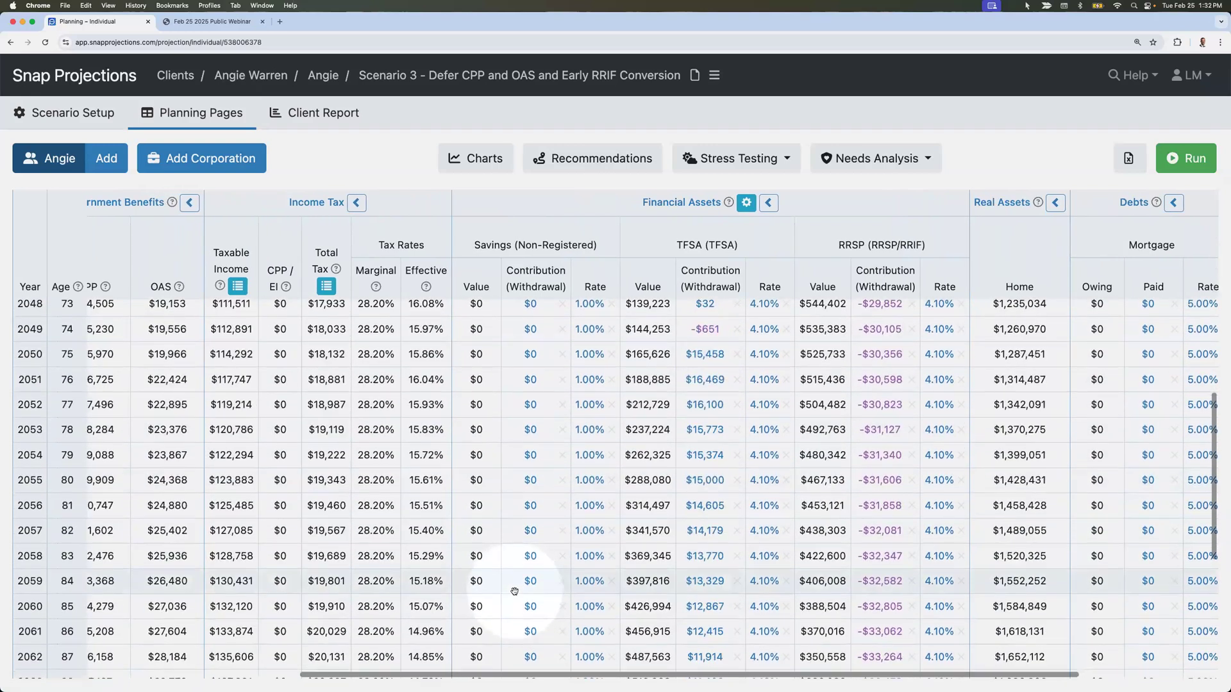
{"action": "scroll", "coordinate": [515, 591], "scroll_direction": "down", "scroll_amount": 5}
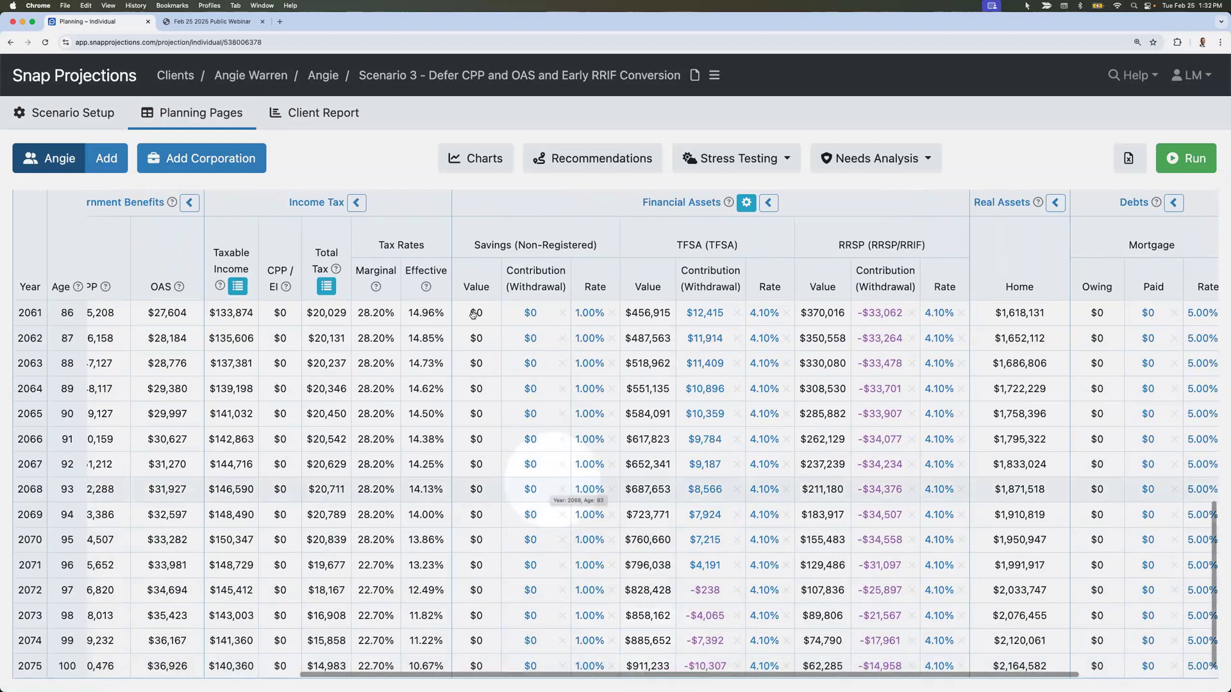
- Compare Scenario 3 with Scenario 2 and the Base Scenario in side-by-side summary tables
{"action": "left_click", "coordinate": [715, 76]}
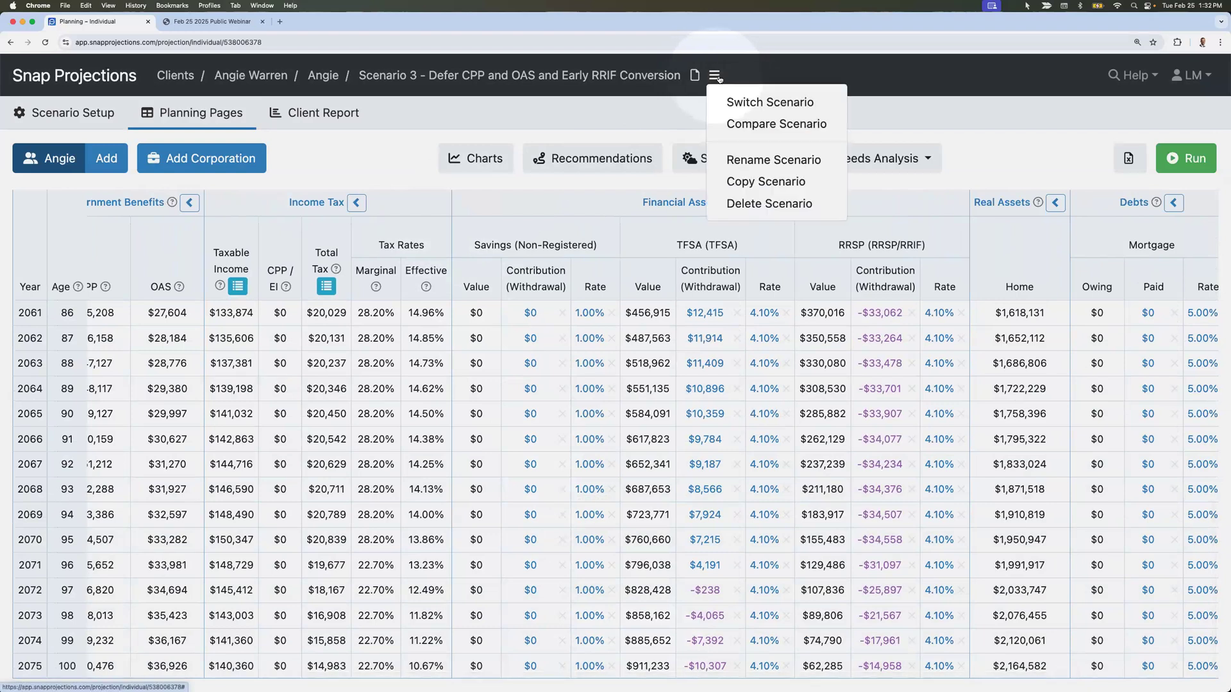
{"action": "left_click", "coordinate": [766, 127]}
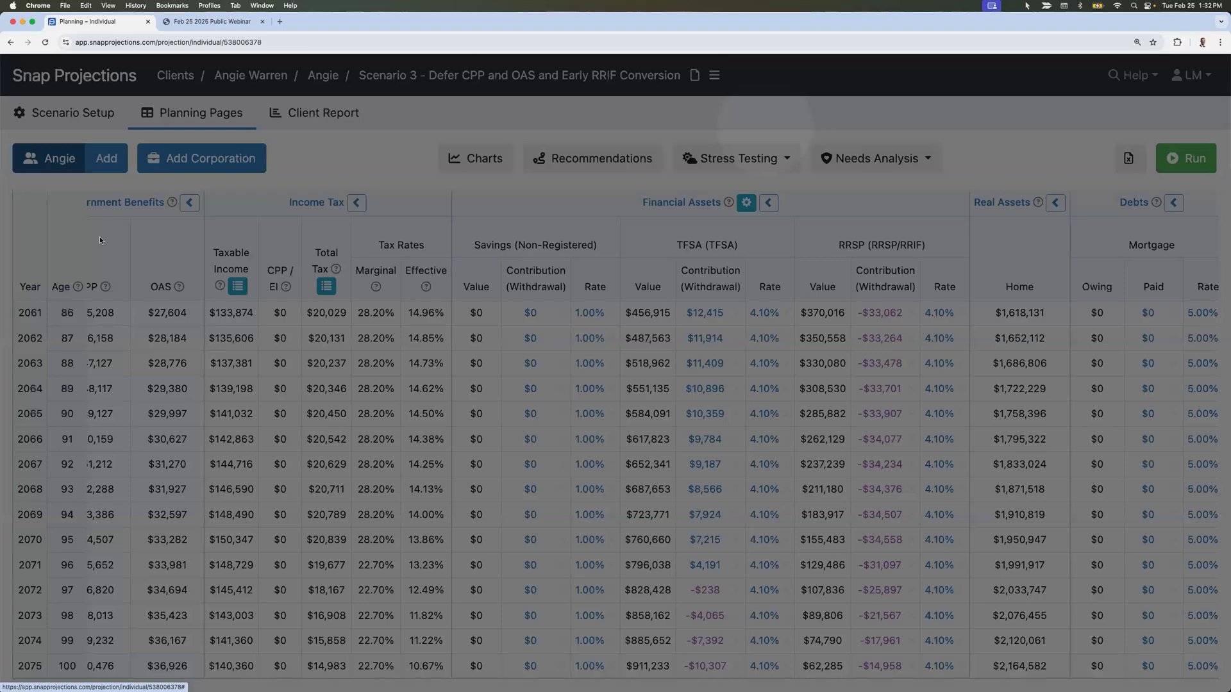
{"action": "left_click", "coordinate": [111, 226]}
{"action": "left_click", "coordinate": [111, 259]}
{"action": "left_click", "coordinate": [132, 316]}
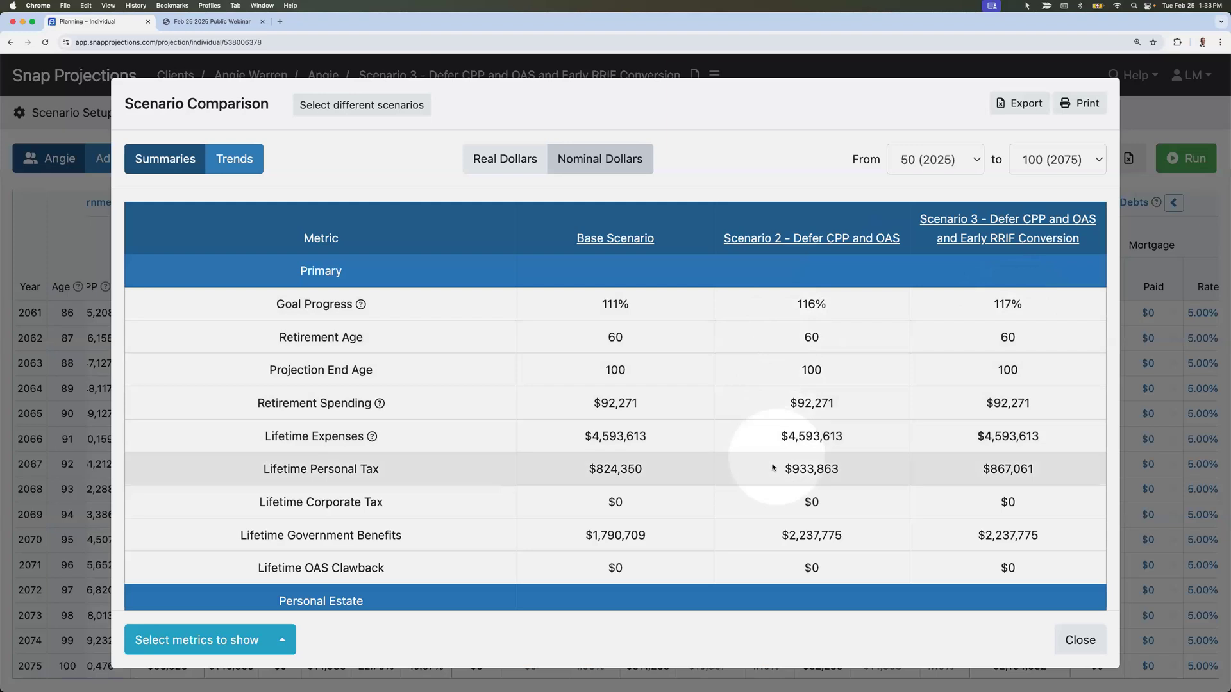
{"action": "scroll", "coordinate": [775, 468], "scroll_direction": "down", "scroll_amount": 1}
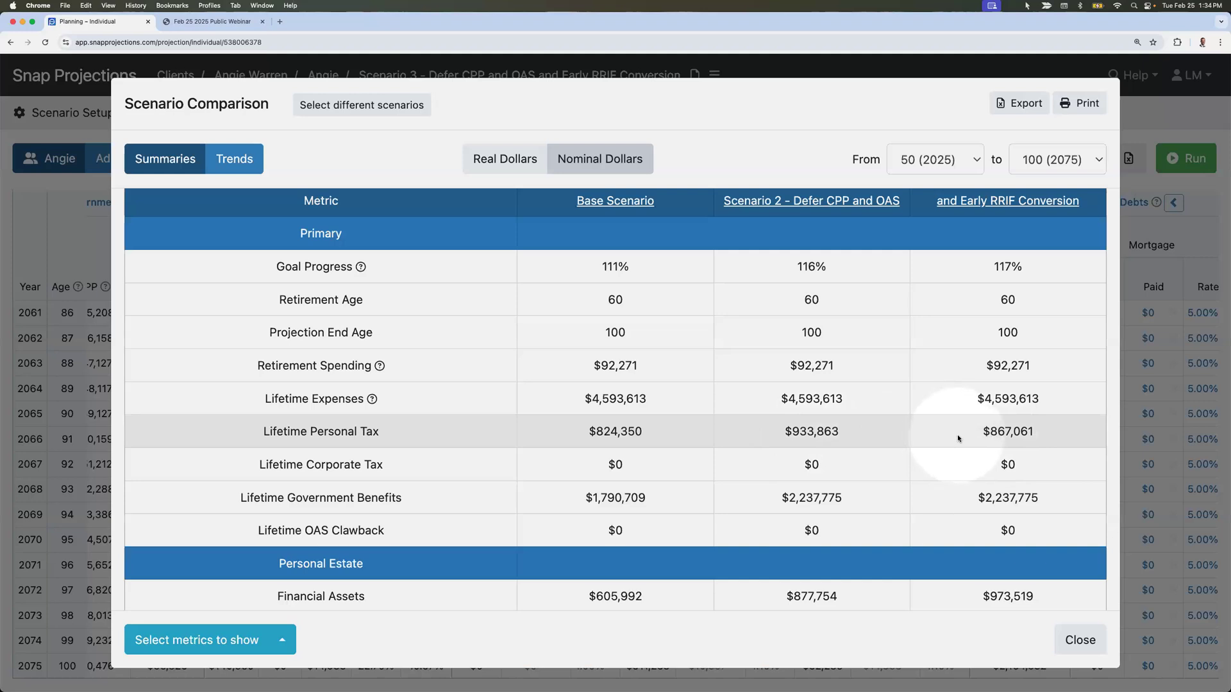
{"action": "scroll", "coordinate": [960, 438], "scroll_direction": "down", "scroll_amount": 5}
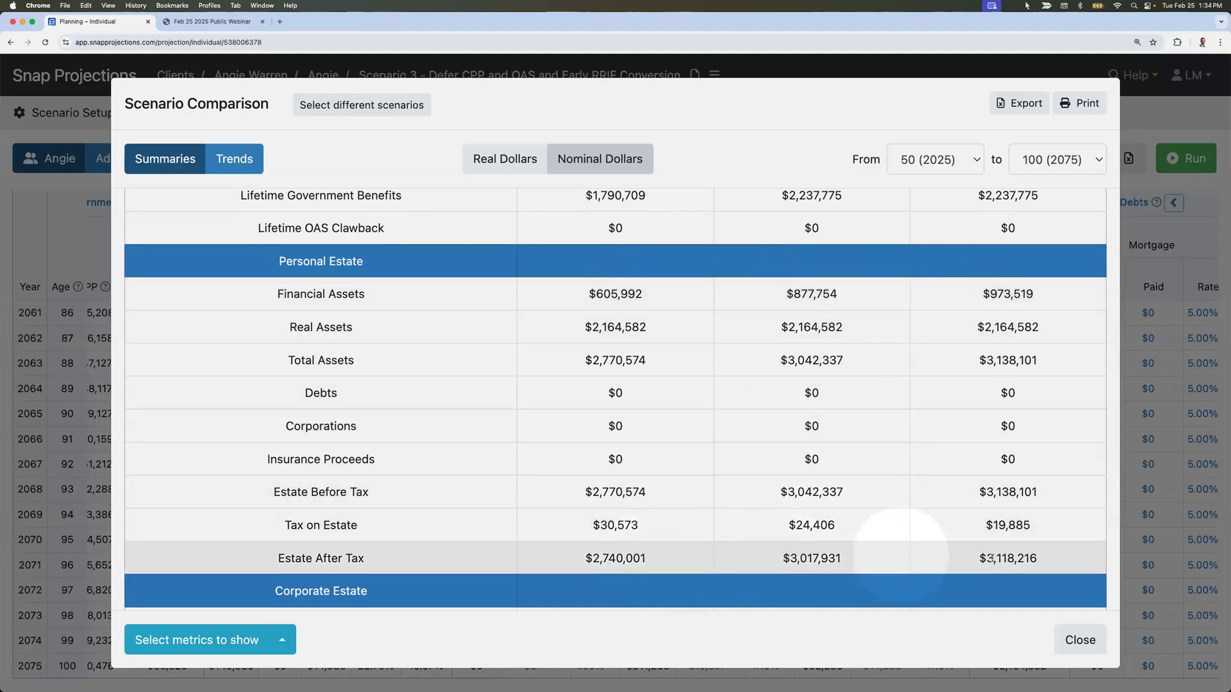
{"action": "left_click_drag", "start_coordinate": [978, 560], "coordinate": [1041, 561]}
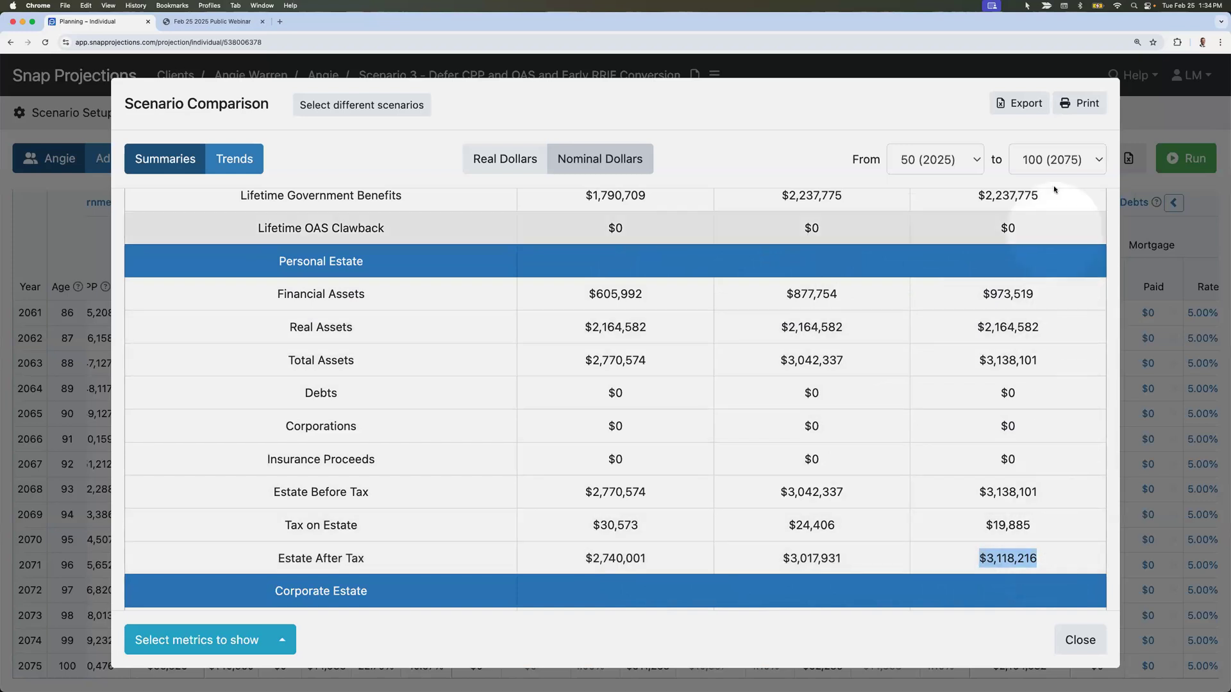
{"action": "left_click", "coordinate": [1062, 165]}
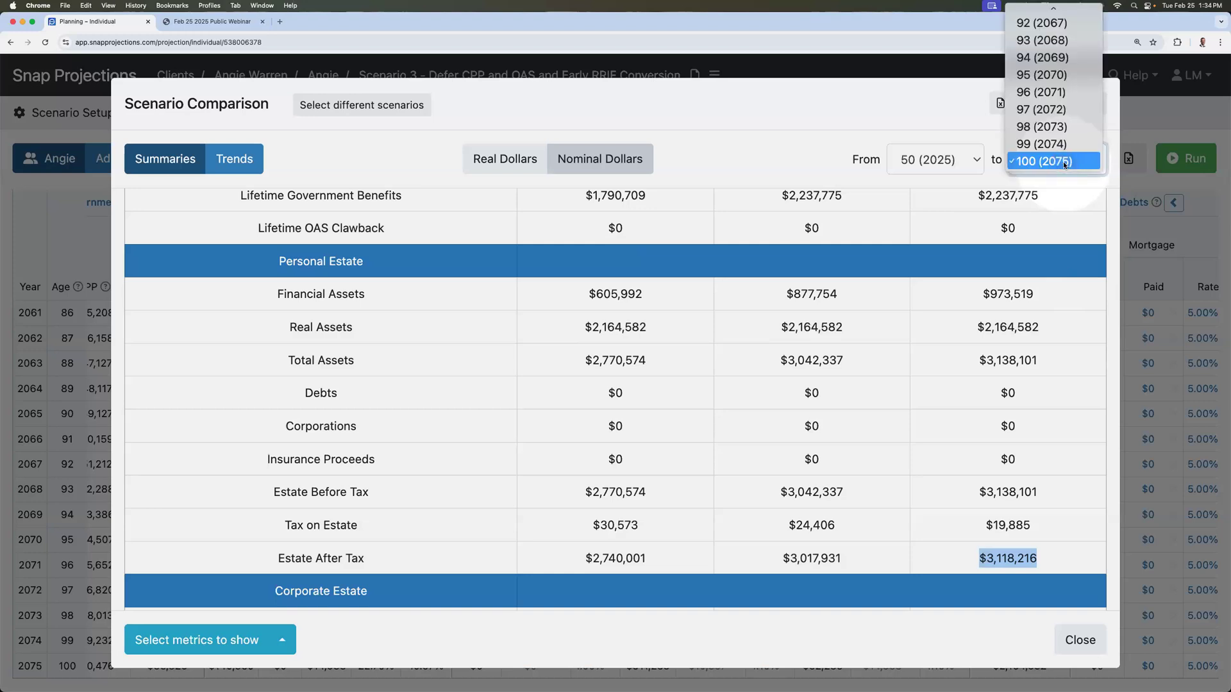
{"action": "scroll", "coordinate": [1056, 153], "scroll_direction": "up", "scroll_amount": 5}
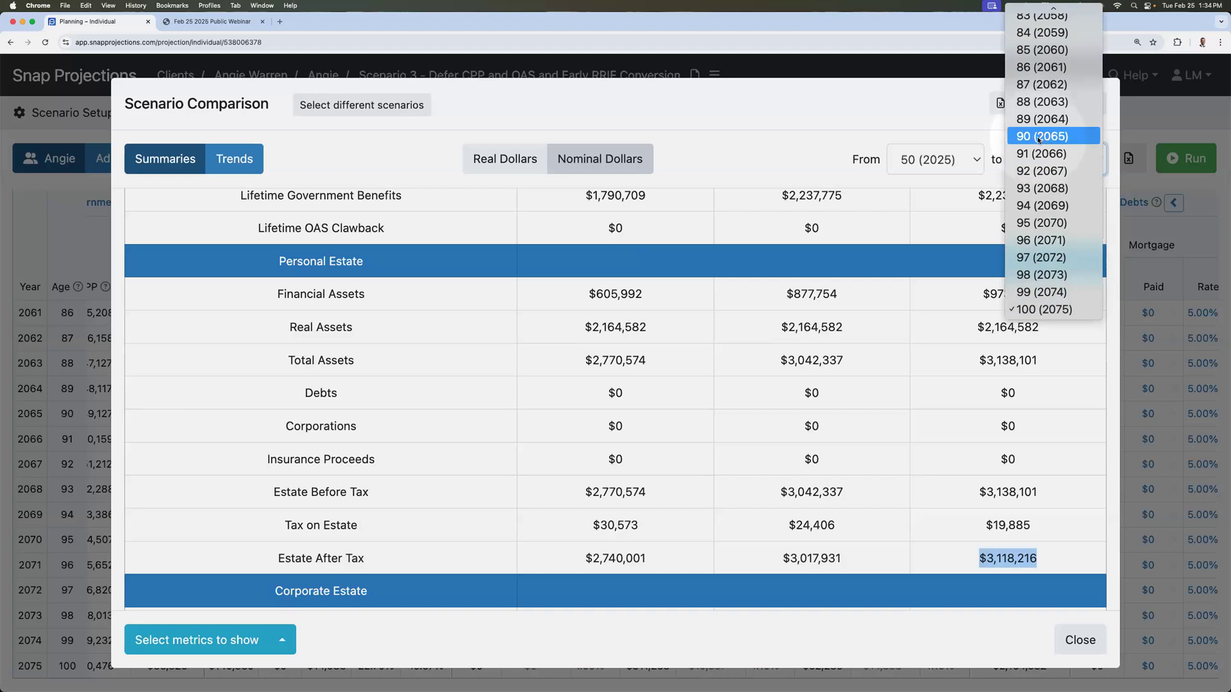
{"action": "scroll", "coordinate": [1040, 139], "scroll_direction": "up", "scroll_amount": 3}
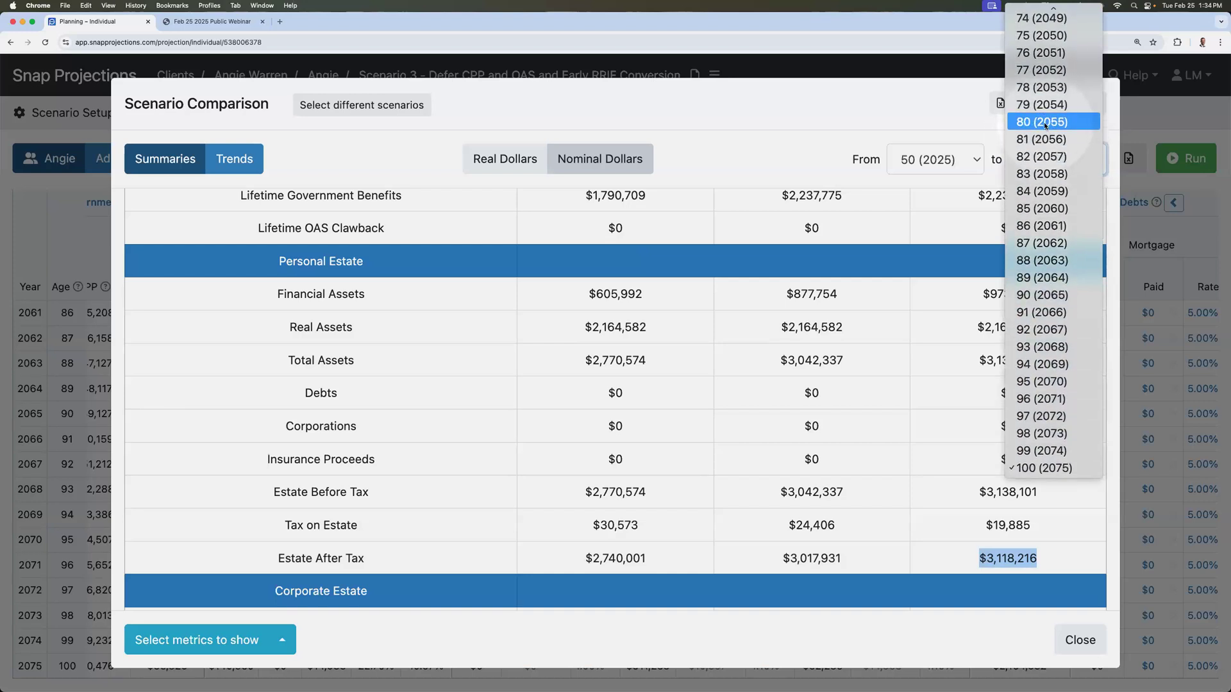
{"action": "left_click", "coordinate": [805, 158]}
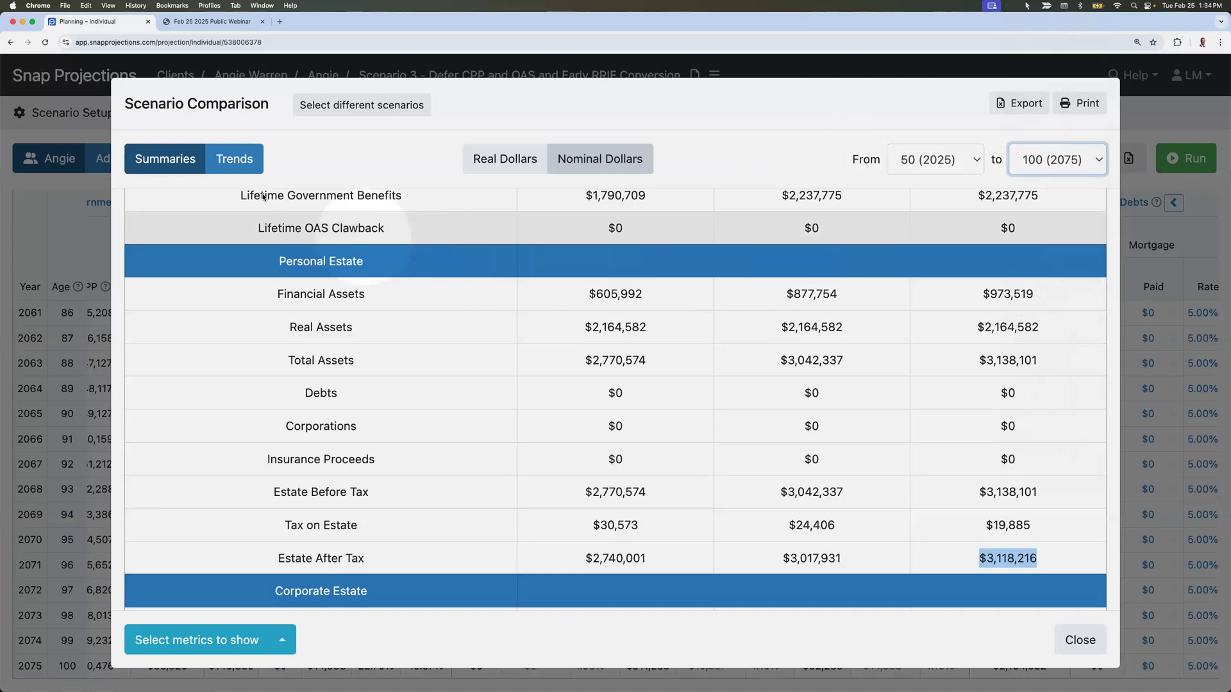
- Switch the comparison to Trends, charting Personal Estate – Estate After Tax across ages 50–100
{"action": "left_click", "coordinate": [231, 161]}
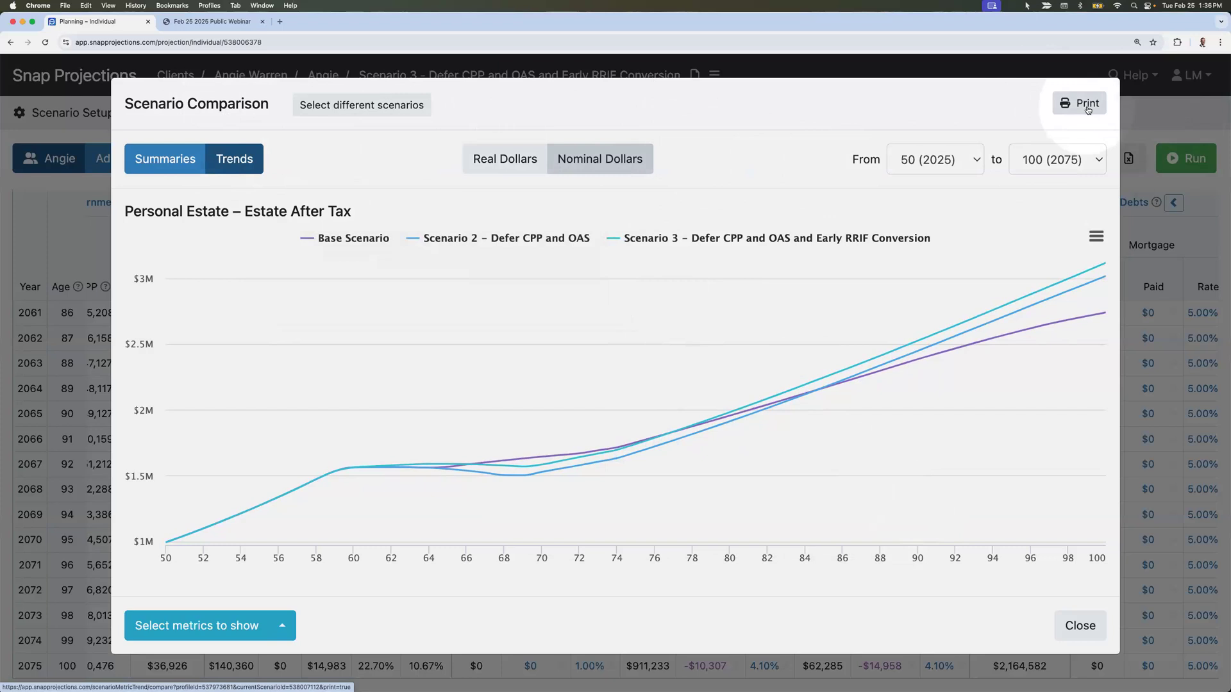
- Switch back to Summaries, close the comparison, and scroll Scenario 3's table up to 2025
{"action": "left_click", "coordinate": [182, 164]}
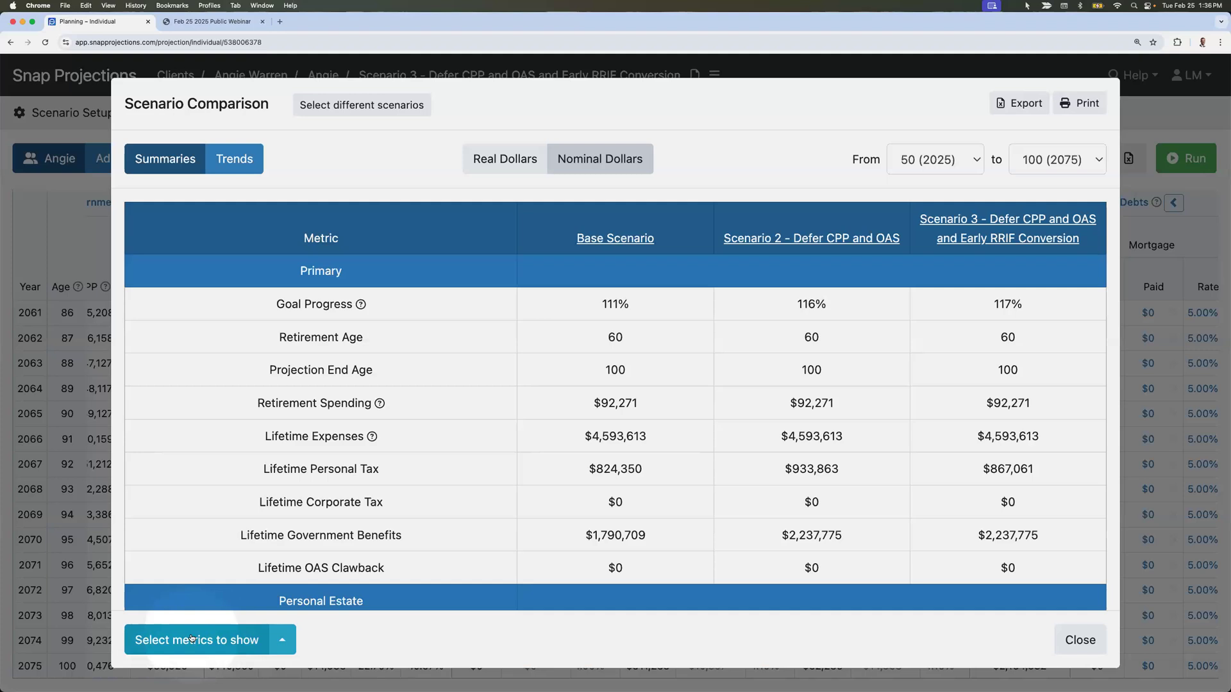
{"action": "left_click", "coordinate": [1083, 638]}
{"action": "scroll", "coordinate": [535, 425], "scroll_direction": "up", "scroll_amount": 15}
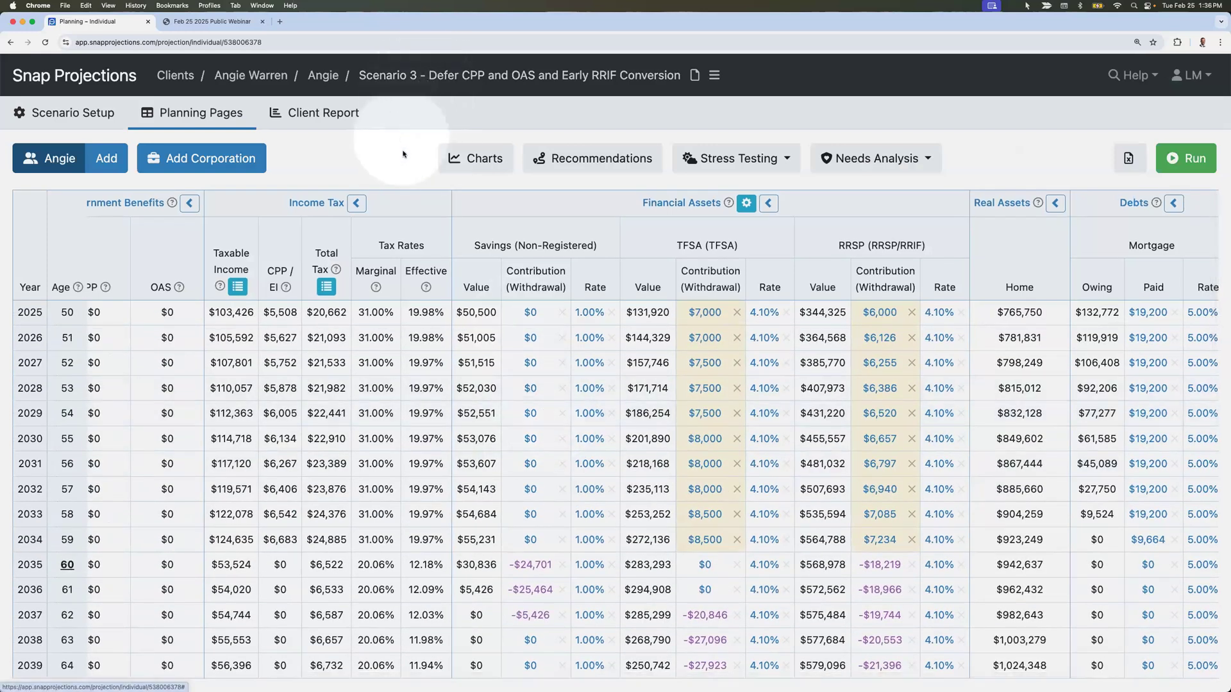
{"action": "left_click", "coordinate": [582, 166]}
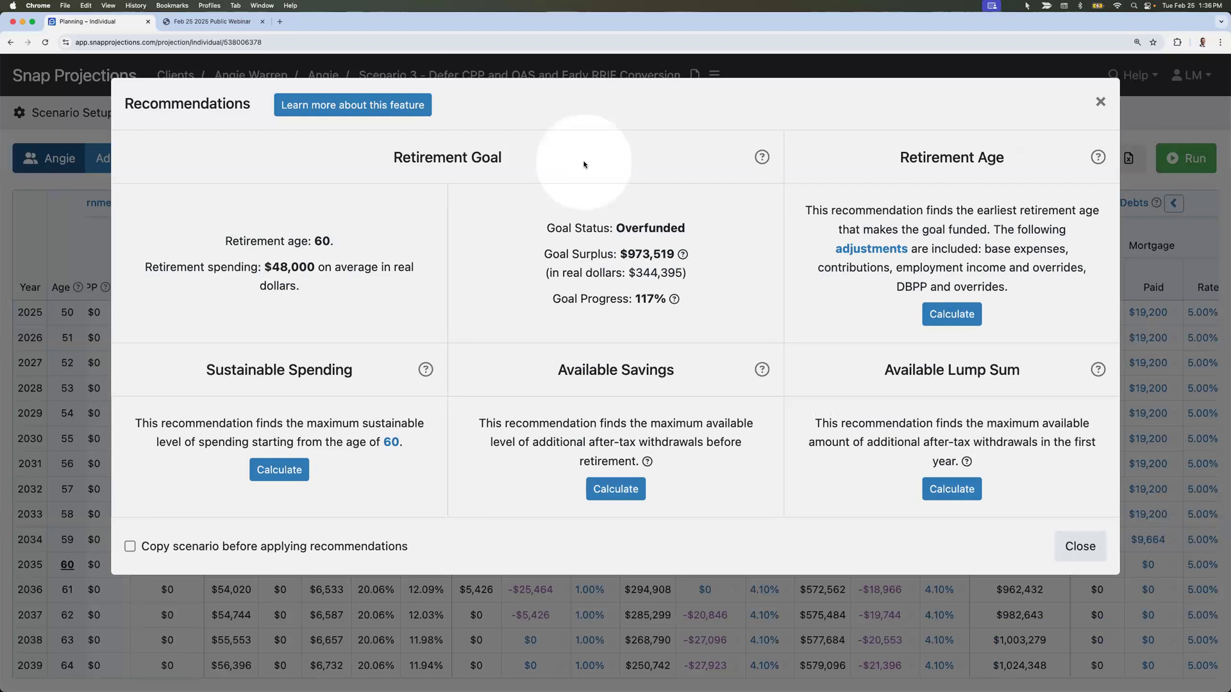
{"action": "left_click_drag", "start_coordinate": [624, 255], "coordinate": [662, 256]}
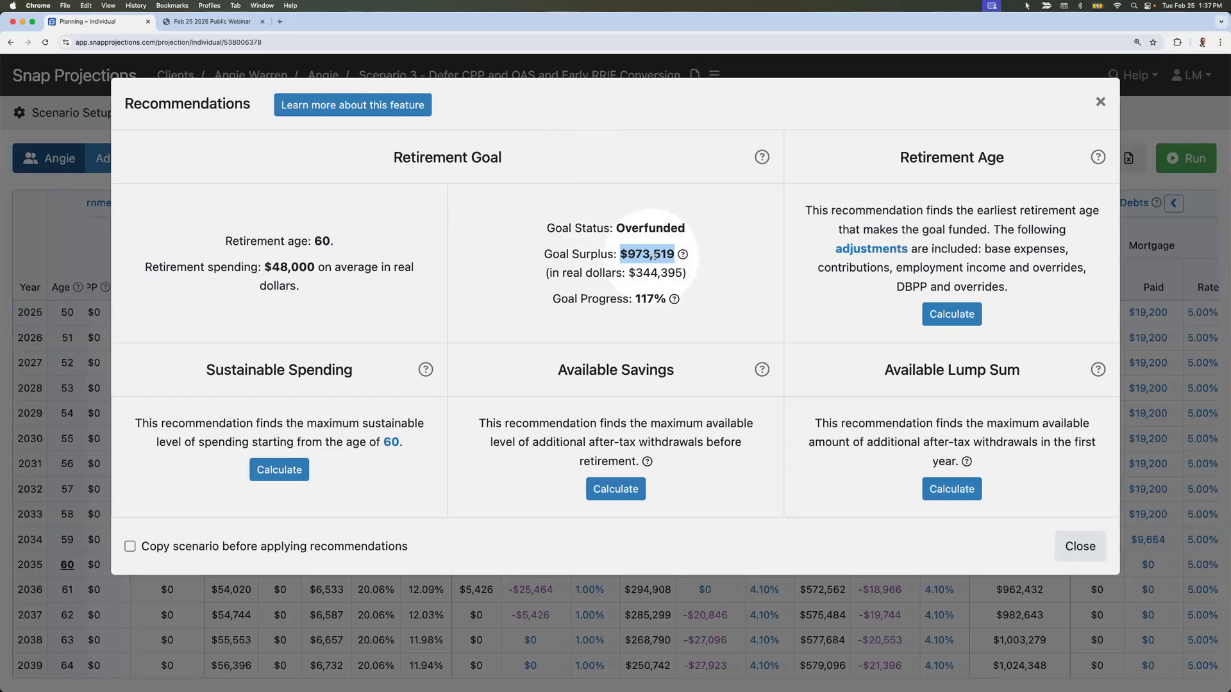
{"action": "left_click", "coordinate": [942, 320]}
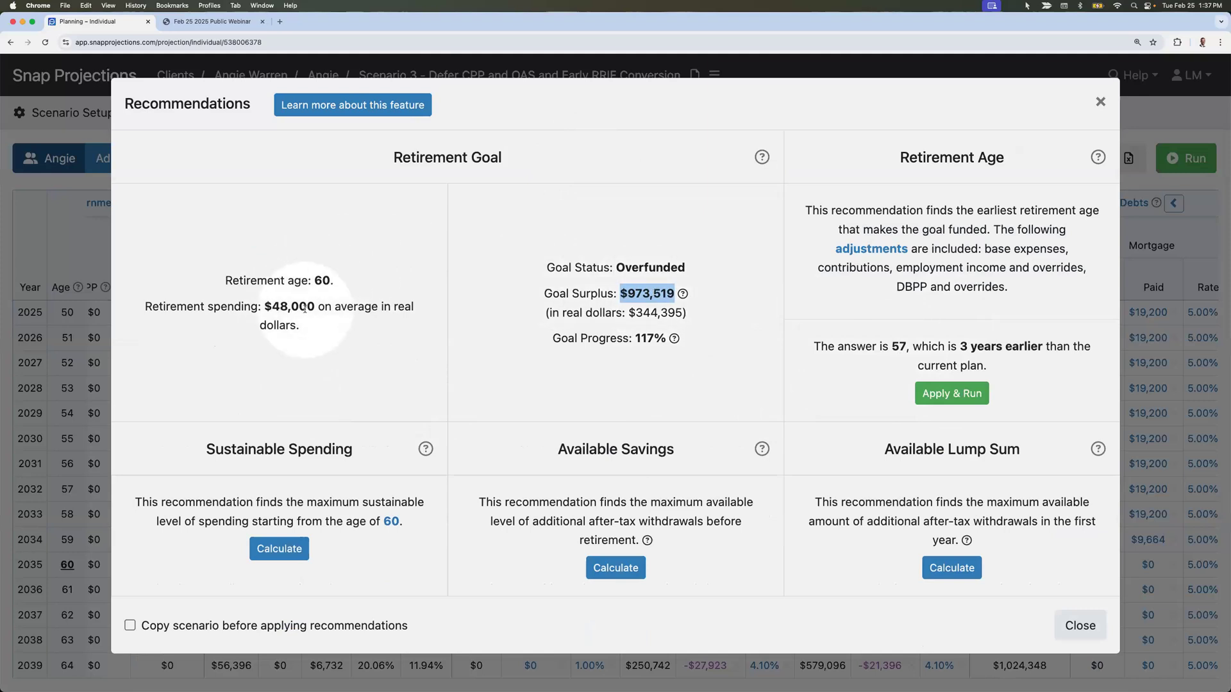
{"action": "left_click", "coordinate": [279, 549]}
{"action": "scroll", "coordinate": [338, 490], "scroll_direction": "down", "scroll_amount": 1}
{"action": "scroll", "coordinate": [338, 491], "scroll_direction": "down", "scroll_amount": 3}
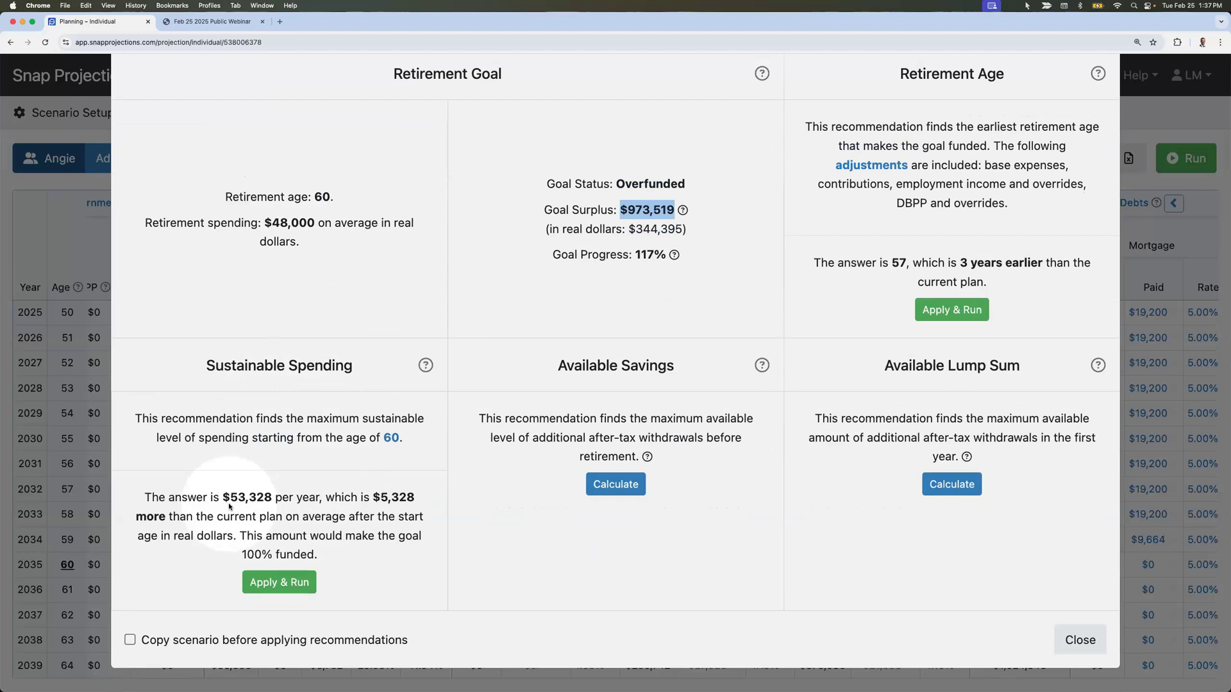
{"action": "left_click", "coordinate": [1081, 642]}
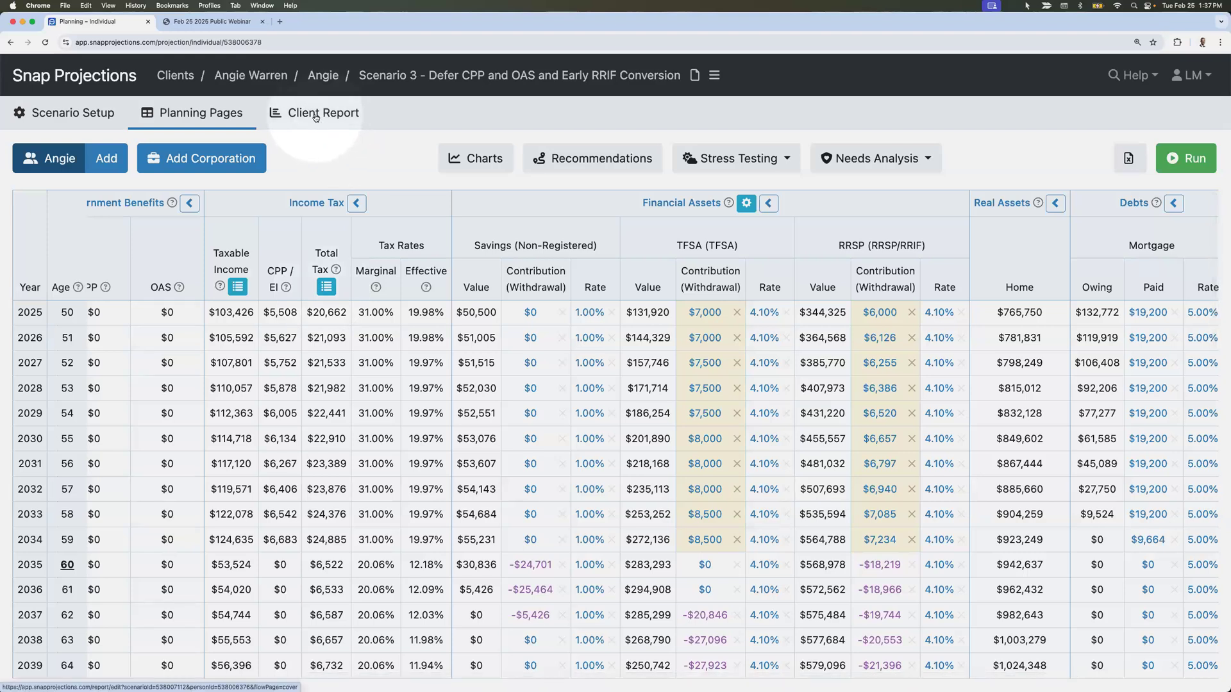
- Open Scenario 3's Client Report builder and filter the Included Pages list to Snapshots Only
{"action": "left_click", "coordinate": [315, 116]}
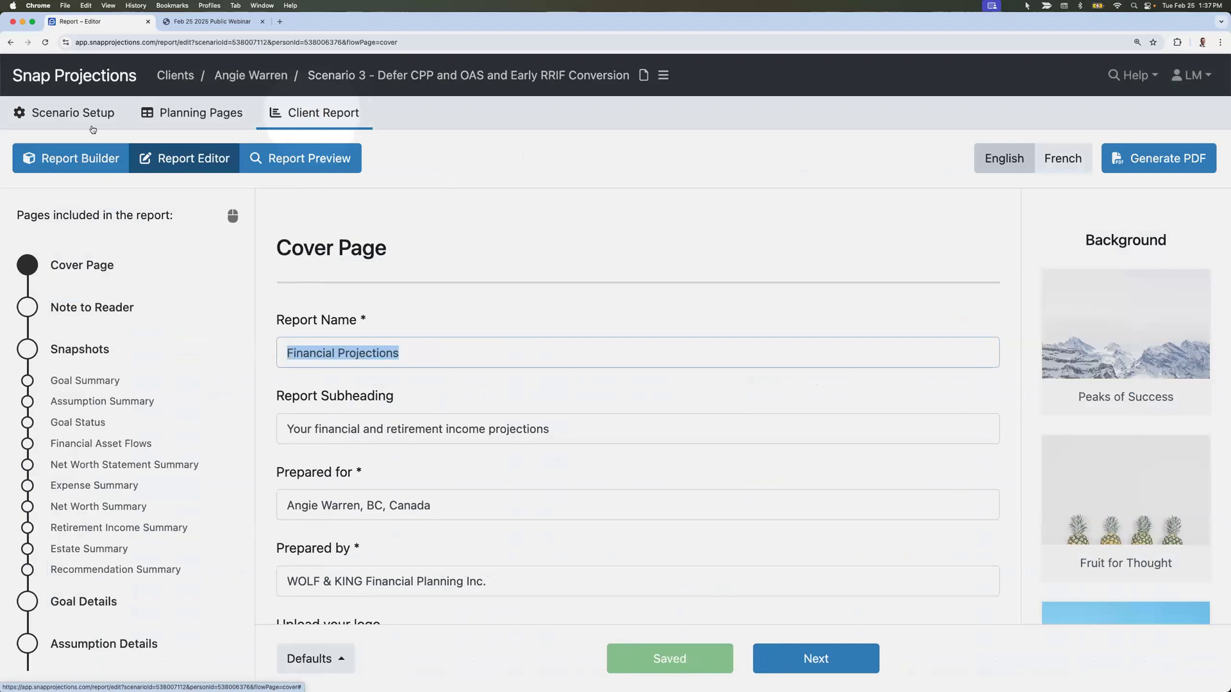
{"action": "left_click", "coordinate": [92, 165]}
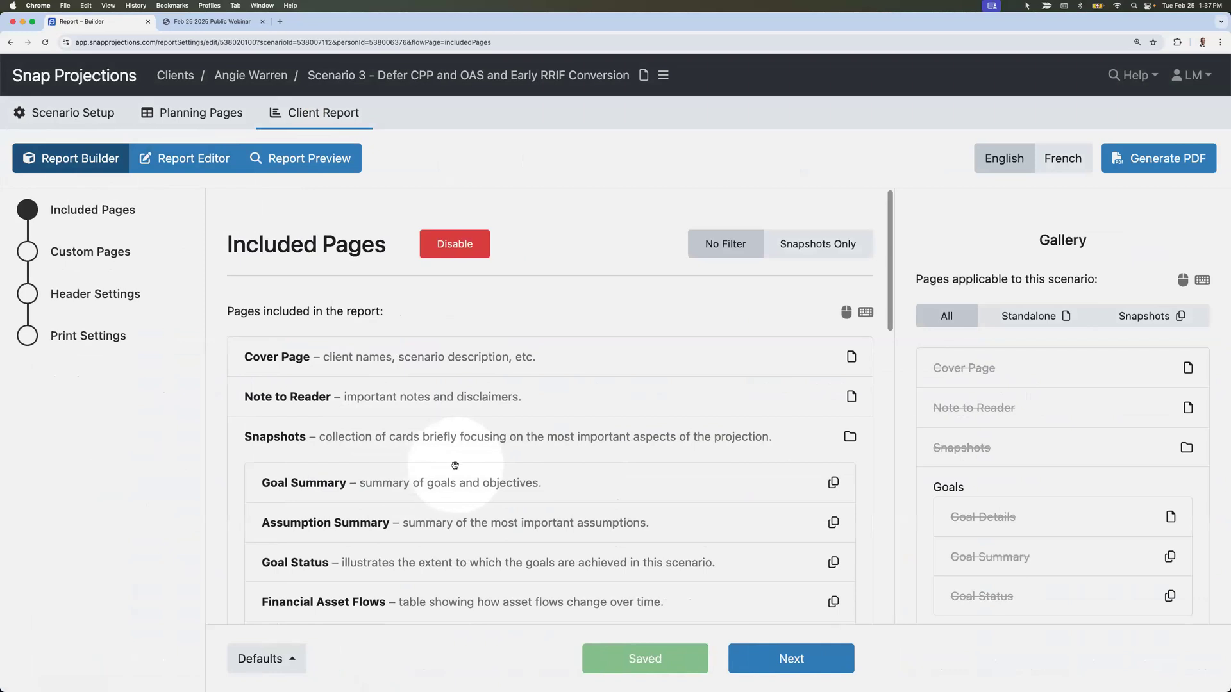
{"action": "scroll", "coordinate": [454, 465], "scroll_direction": "down", "scroll_amount": 5}
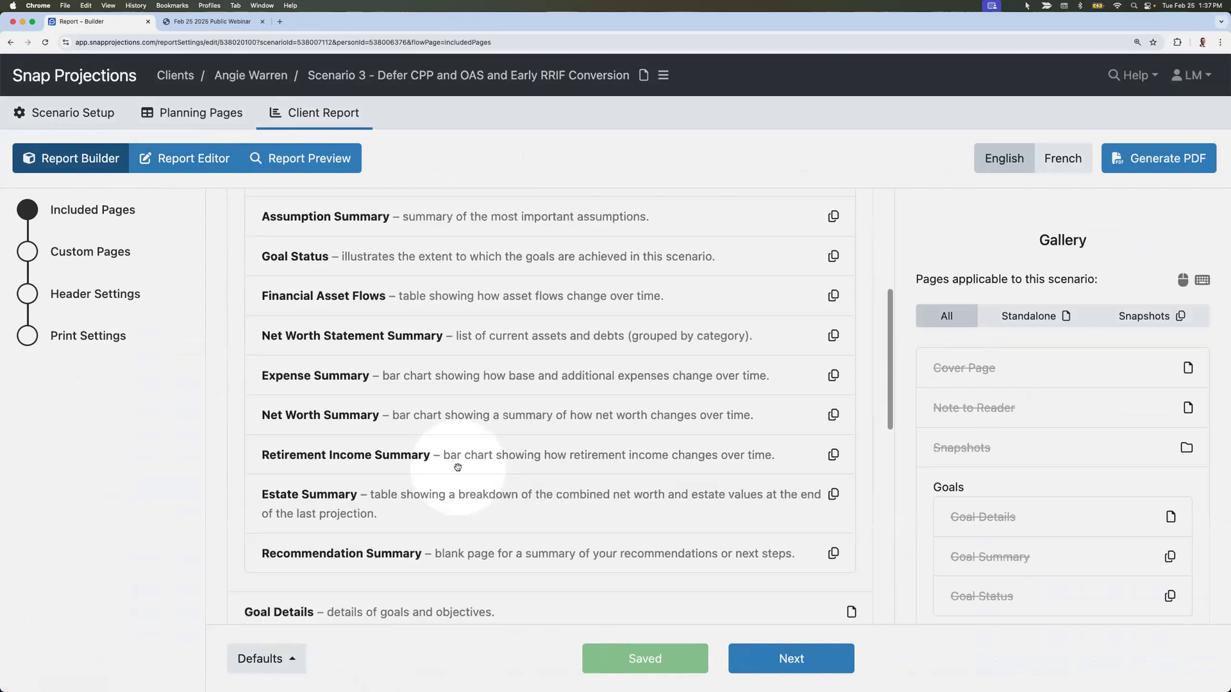
{"action": "scroll", "coordinate": [457, 466], "scroll_direction": "down", "scroll_amount": 1}
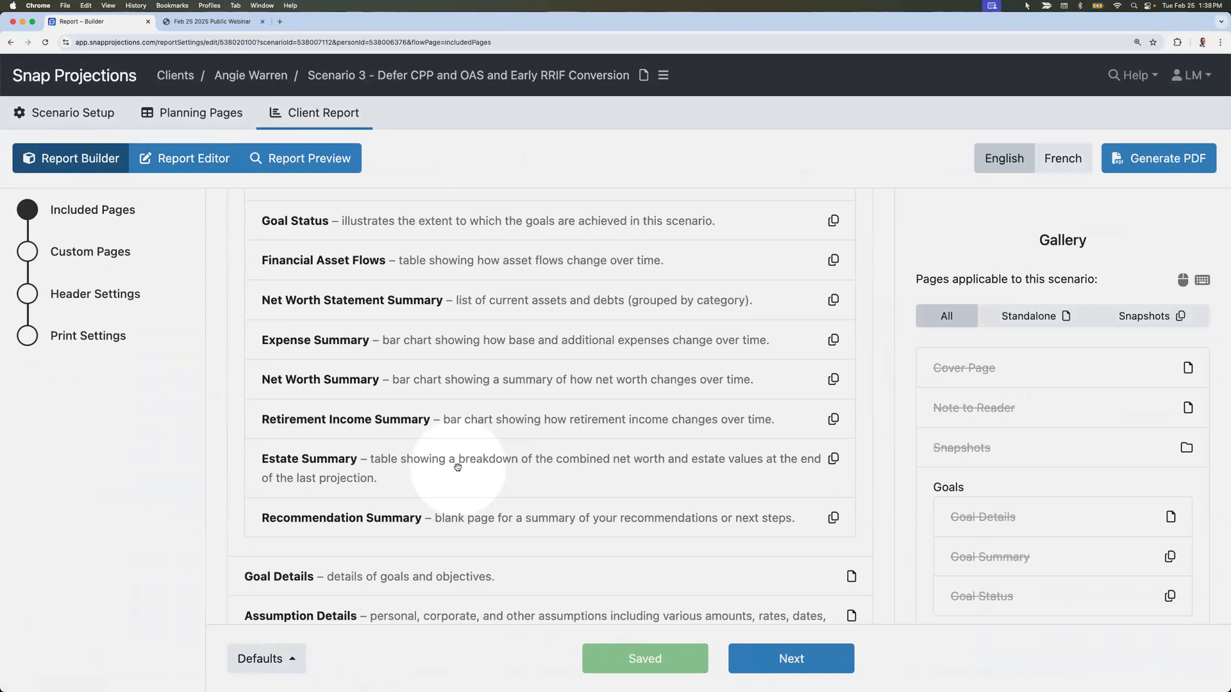
{"action": "scroll", "coordinate": [457, 467], "scroll_direction": "down", "scroll_amount": 5}
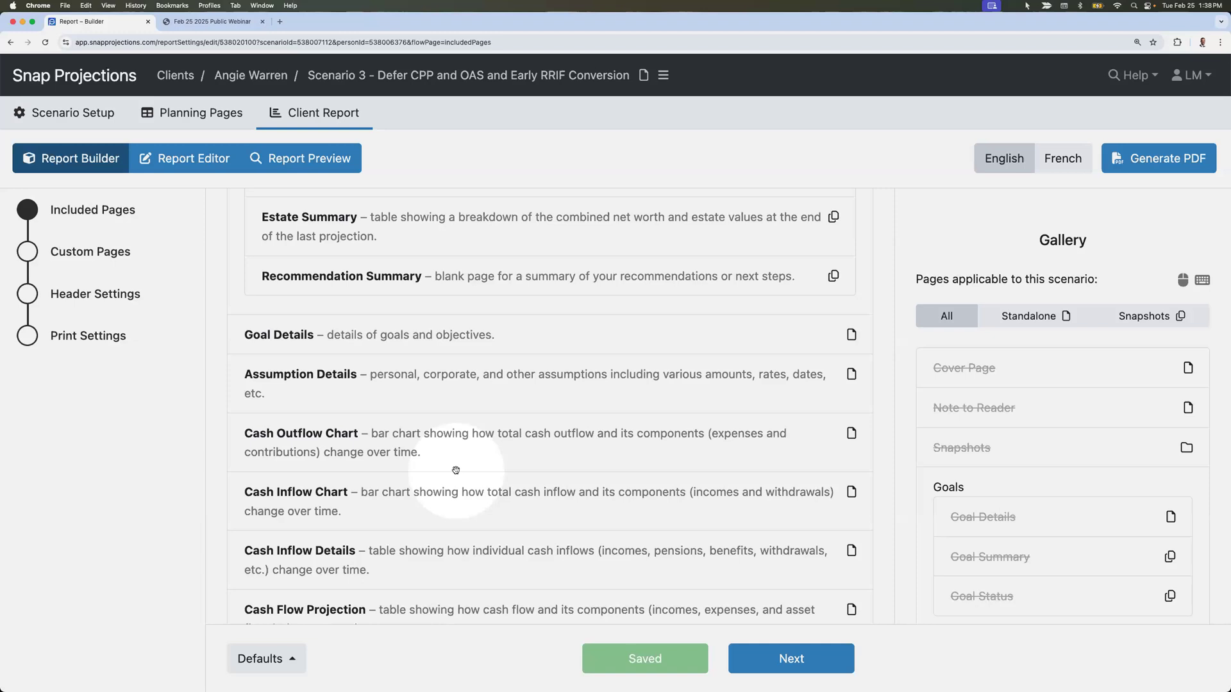
{"action": "scroll", "coordinate": [456, 471], "scroll_direction": "up", "scroll_amount": 10}
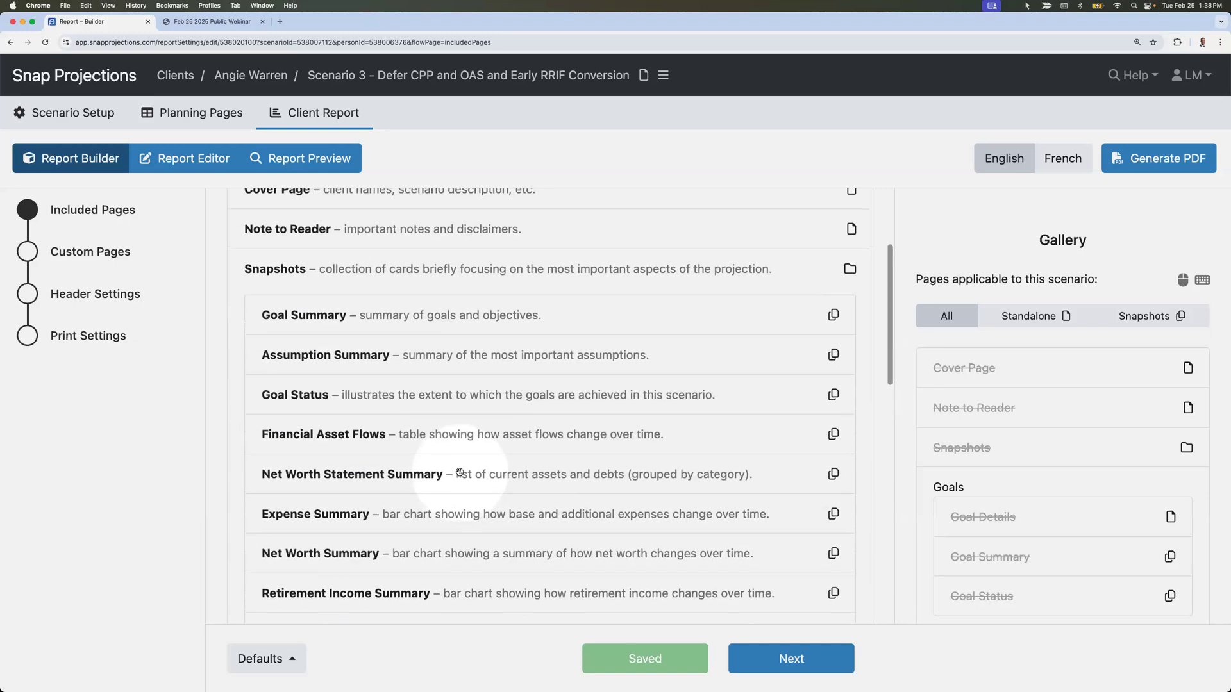
{"action": "scroll", "coordinate": [460, 473], "scroll_direction": "up", "scroll_amount": 3}
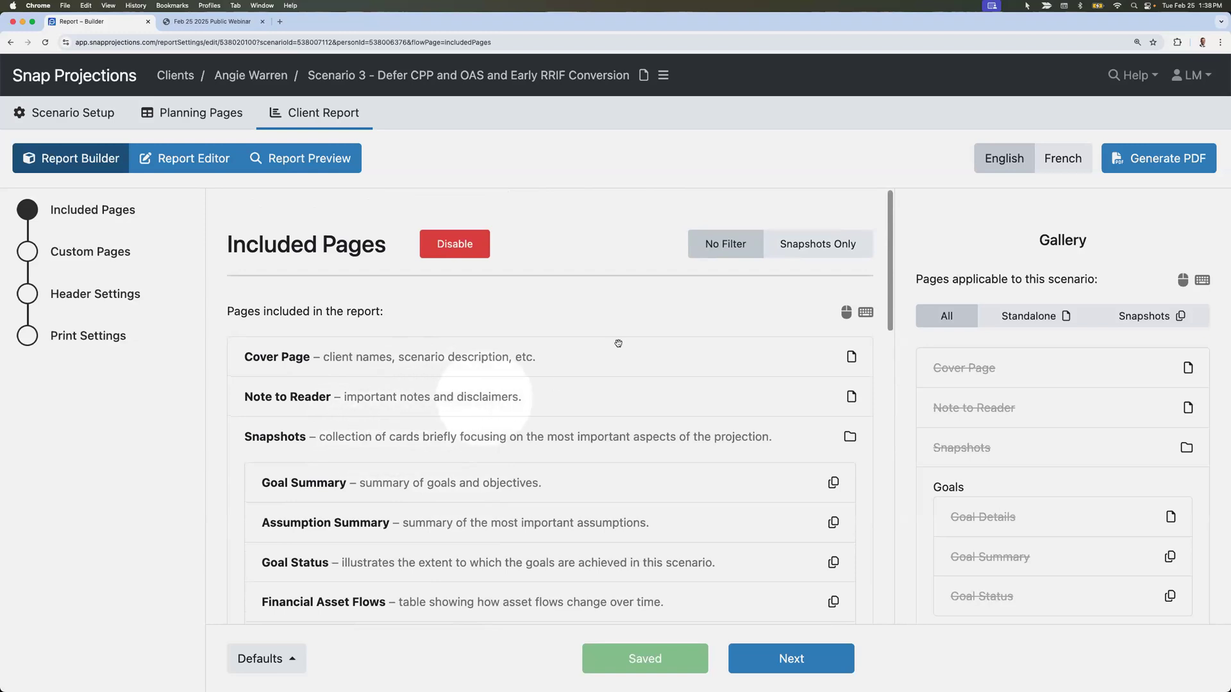
{"action": "left_click", "coordinate": [815, 249]}
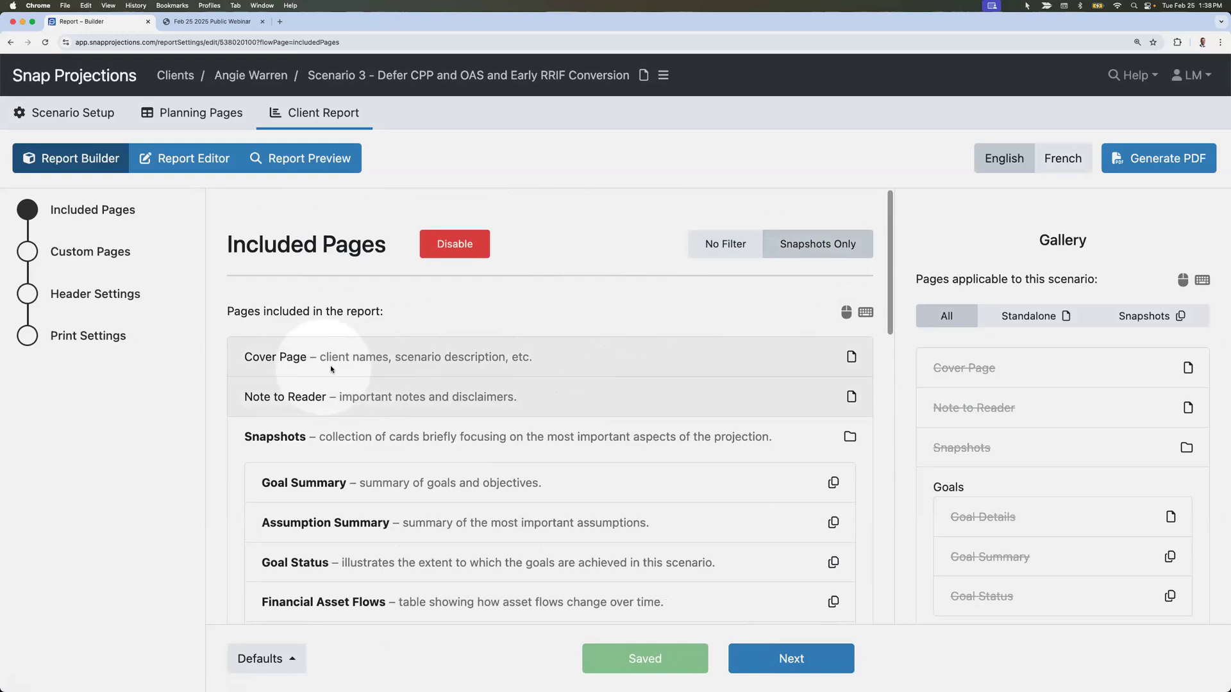
{"action": "scroll", "coordinate": [334, 364], "scroll_direction": "down", "scroll_amount": 3}
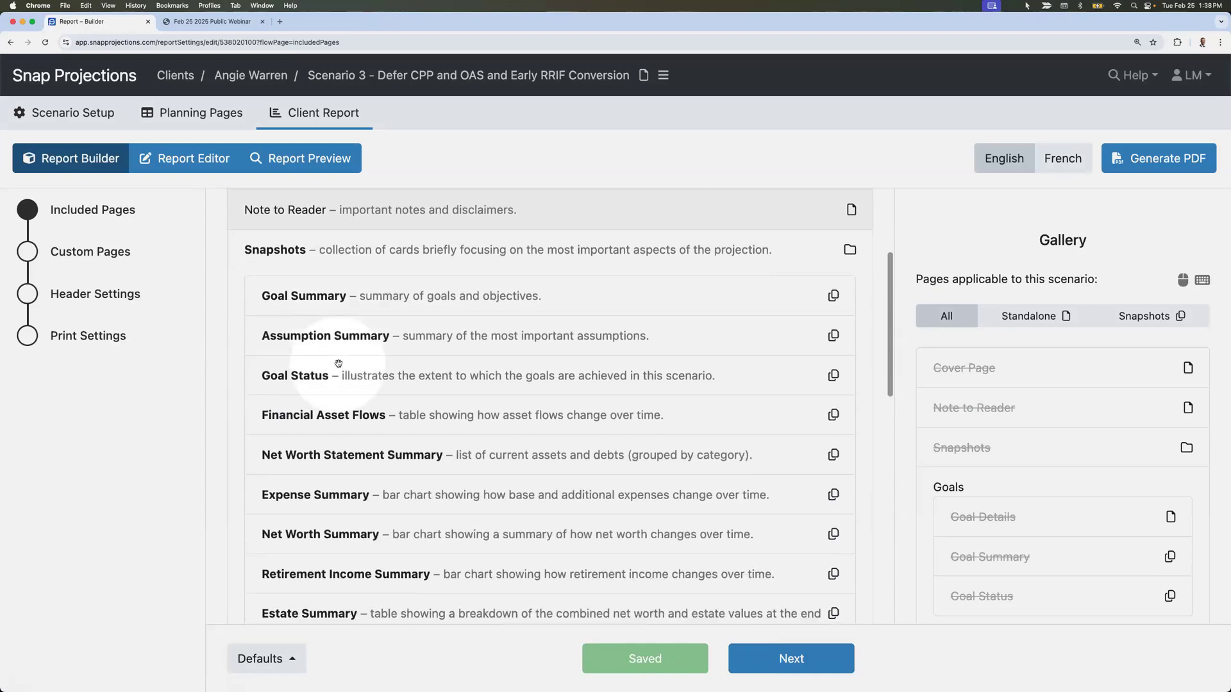
{"action": "scroll", "coordinate": [313, 405], "scroll_direction": "down", "scroll_amount": 1}
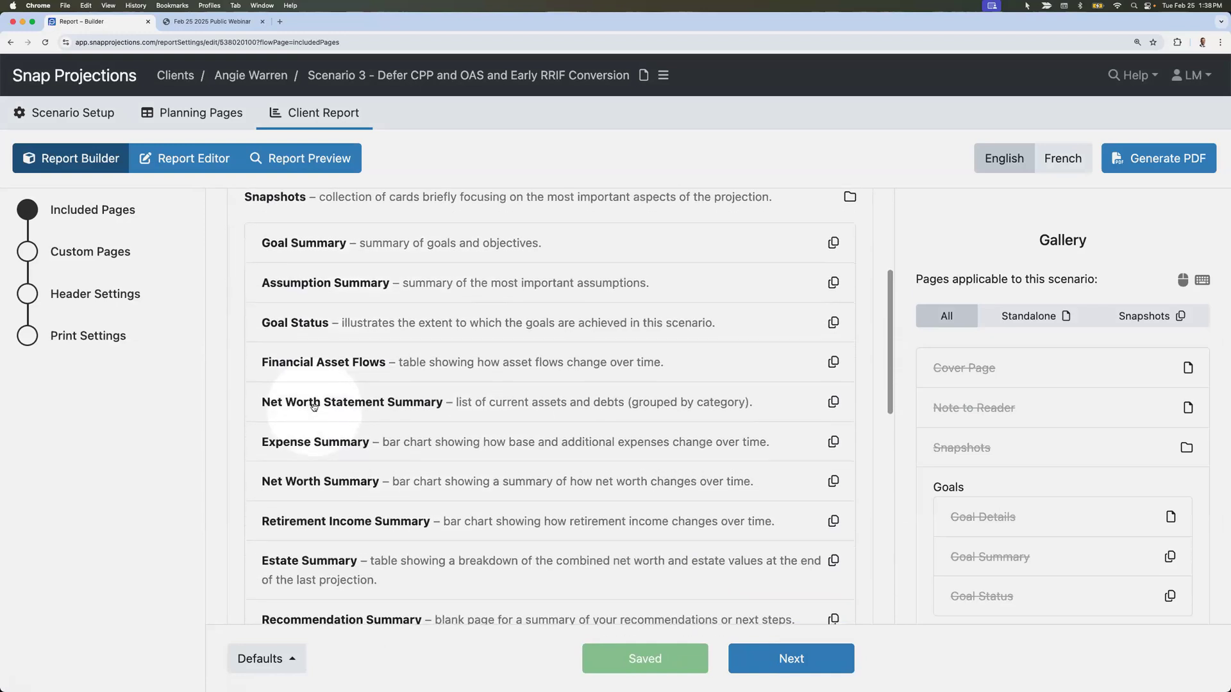
{"action": "scroll", "coordinate": [323, 410], "scroll_direction": "down", "scroll_amount": 1}
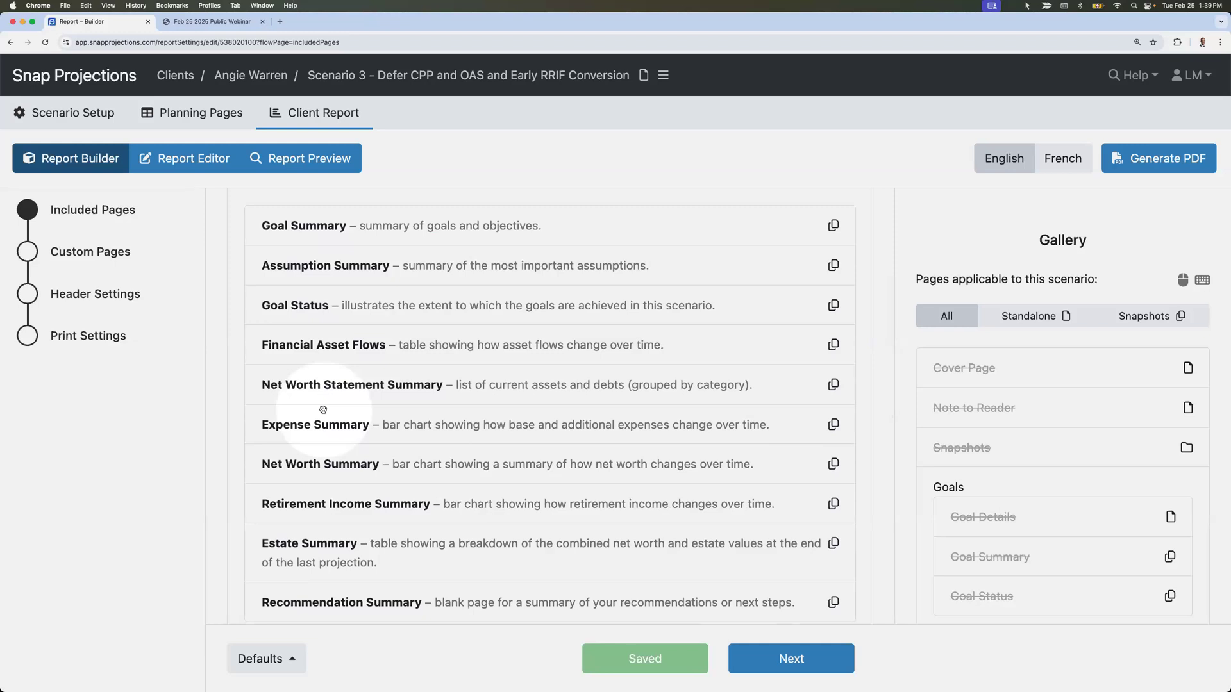
- Drag Assumption Summary, Financial Asset Flows and Net Worth Statement Summary out, leaving six snapshot pages, and save
{"action": "left_click", "coordinate": [343, 268]}
{"action": "left_click_drag", "start_coordinate": [329, 268], "coordinate": [181, 283]}
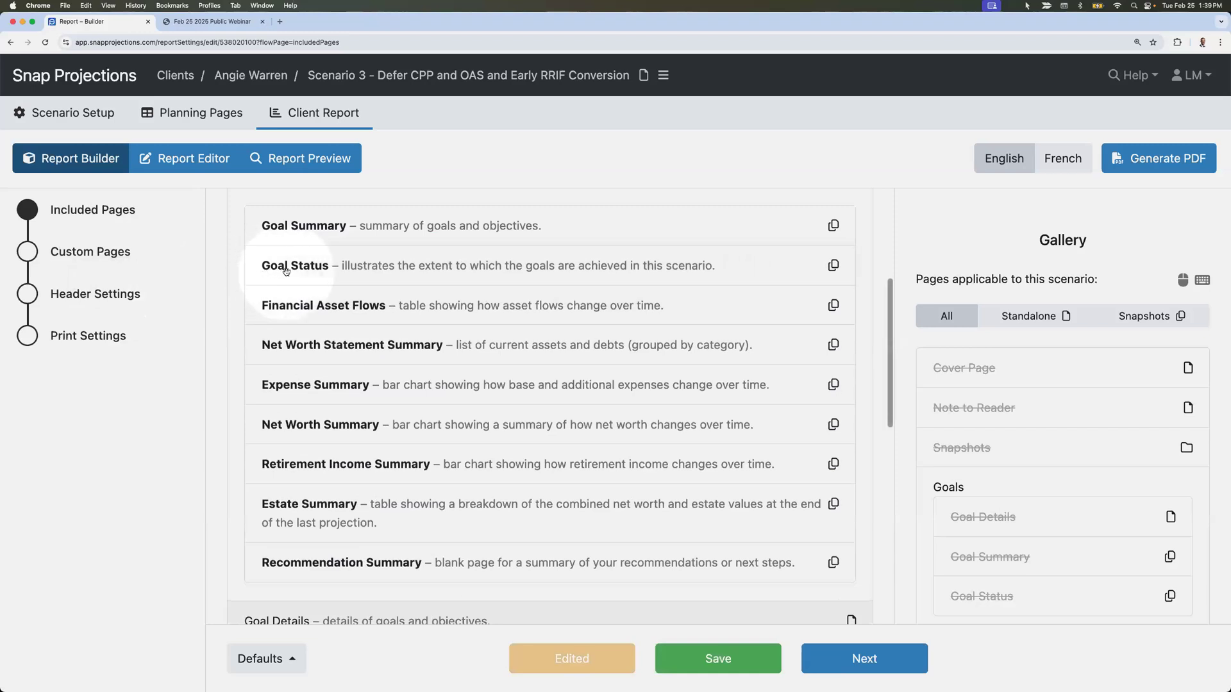
{"action": "left_click_drag", "start_coordinate": [307, 307], "coordinate": [162, 325]}
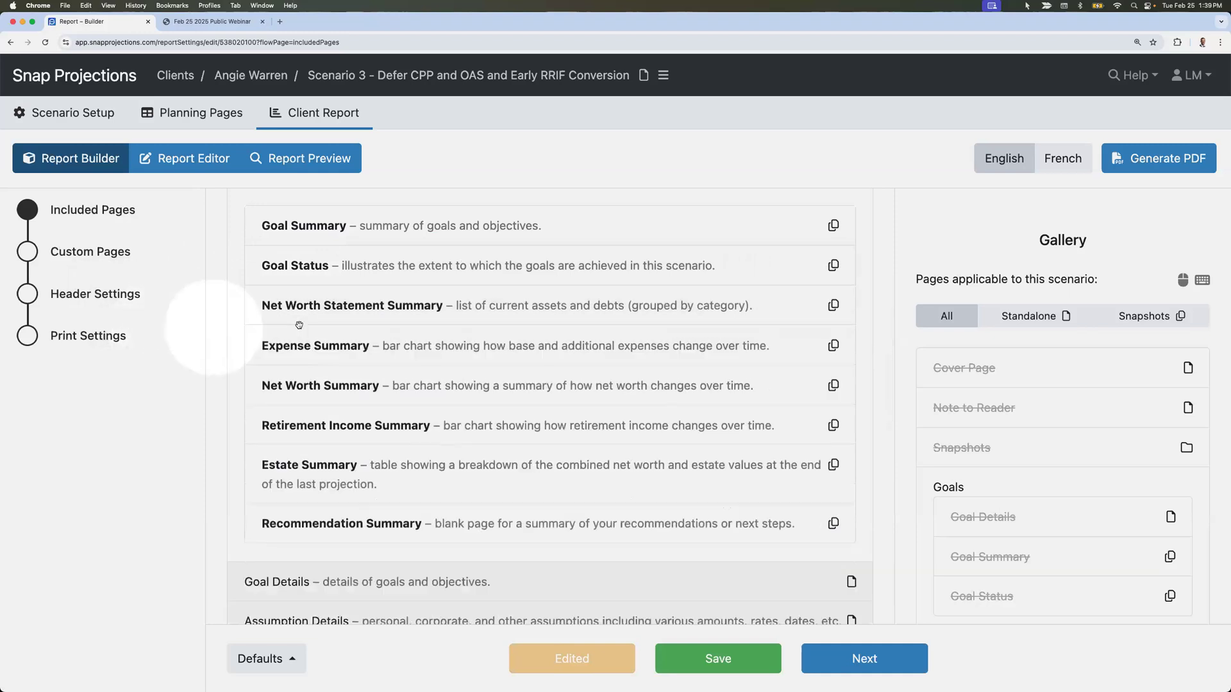
{"action": "left_click_drag", "start_coordinate": [294, 310], "coordinate": [163, 356]}
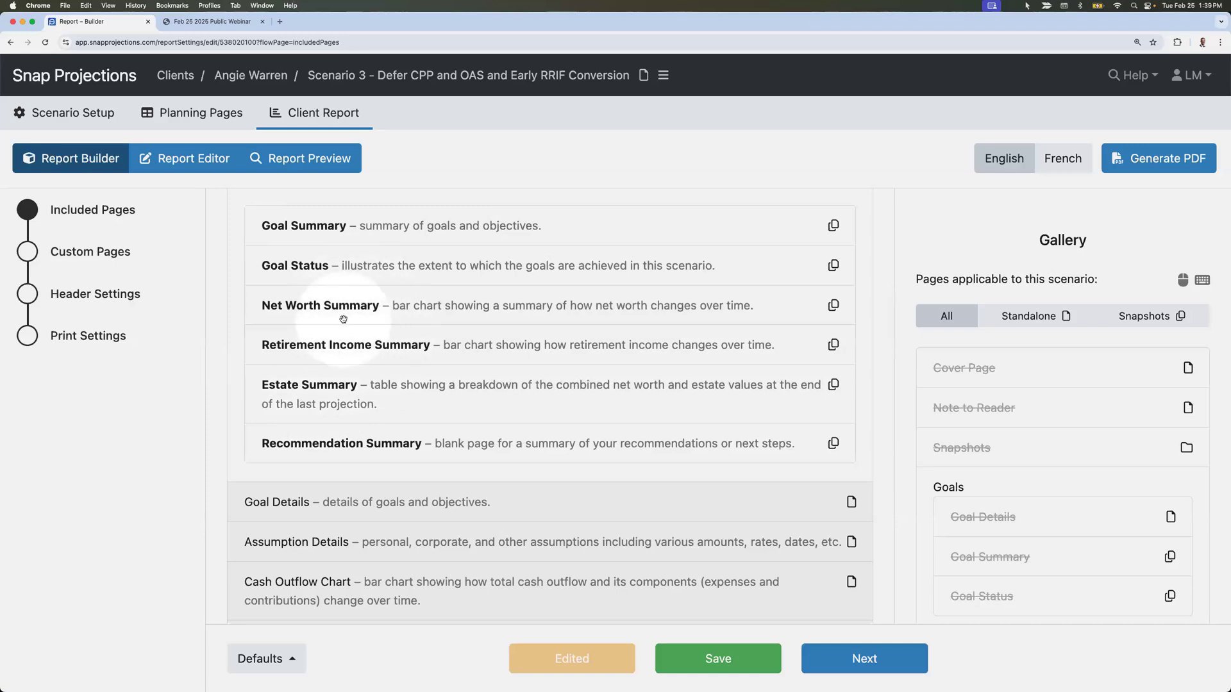
{"action": "left_click", "coordinate": [696, 649]}
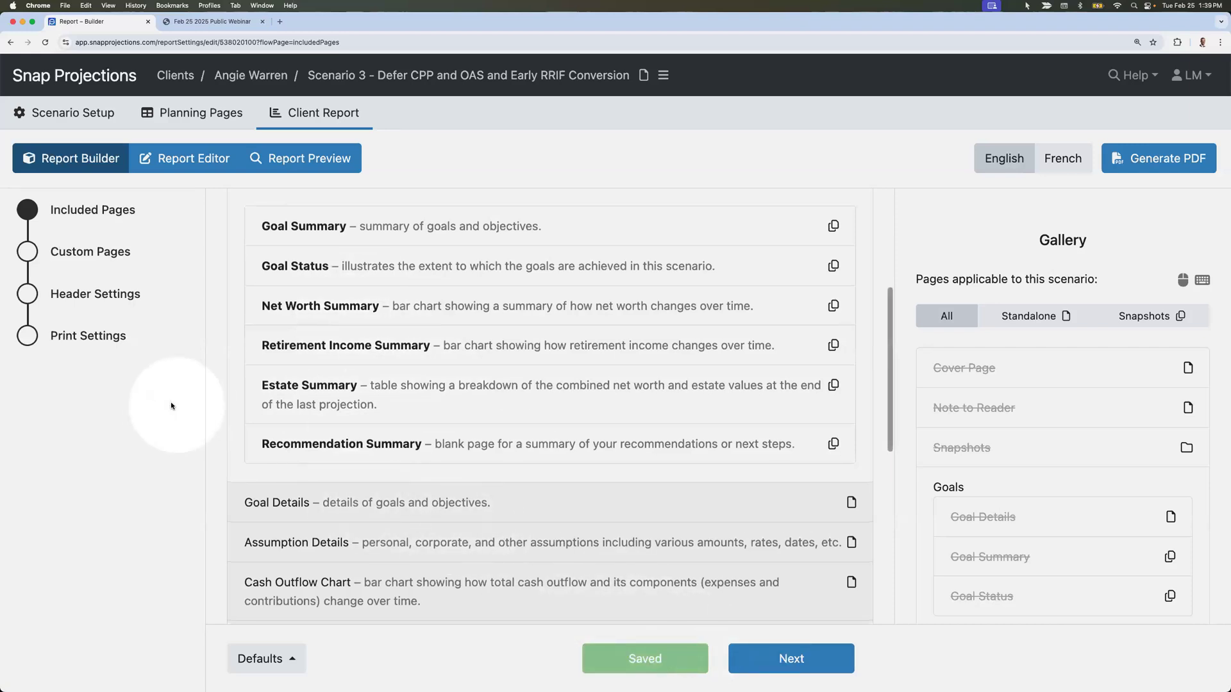
- Launch the Report Editor and select Goal Summary in the left page list
{"action": "left_click", "coordinate": [180, 159]}
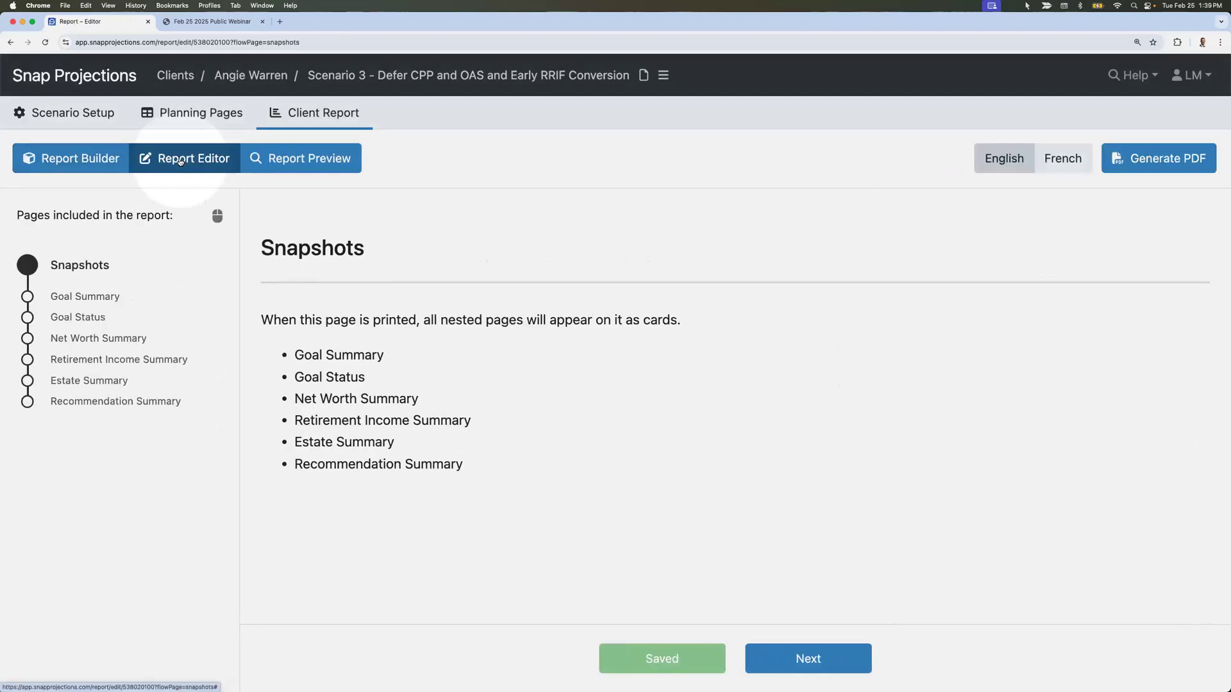
{"action": "left_click", "coordinate": [97, 296]}
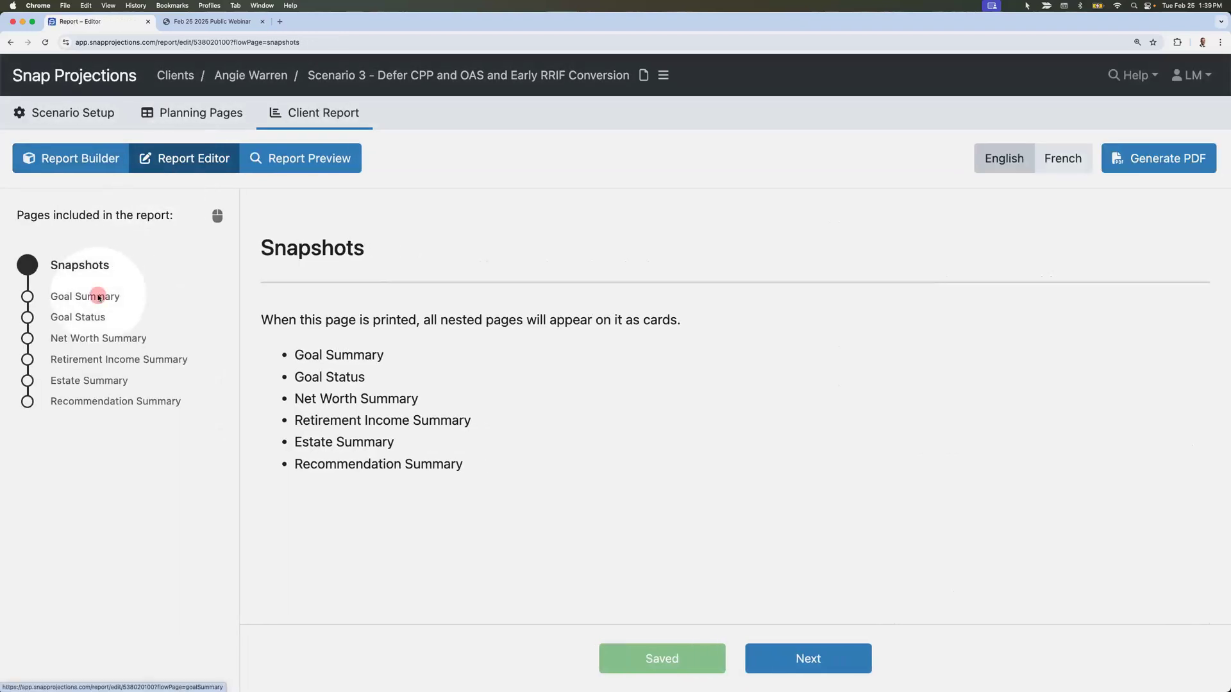
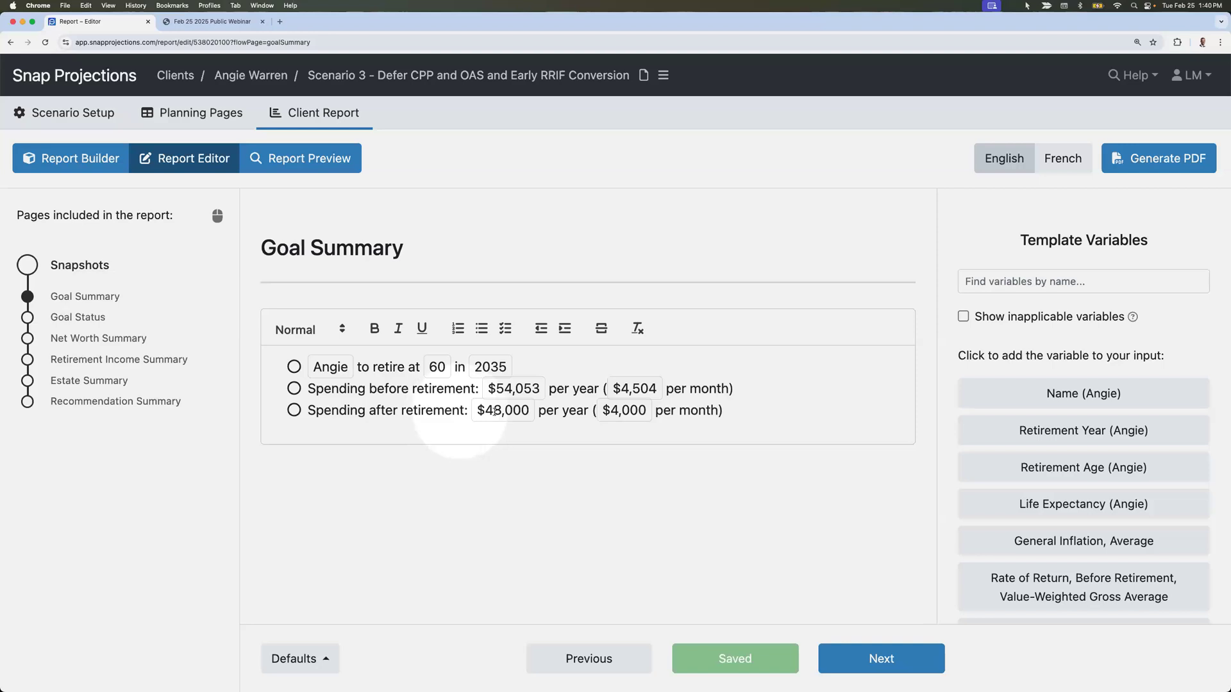
- Add a fourth goal line 'Additional travel budget at [Retirement Age] in [Retirement Year]', showing 60 and 2035
{"action": "mouse_move", "coordinate": [513, 415]}
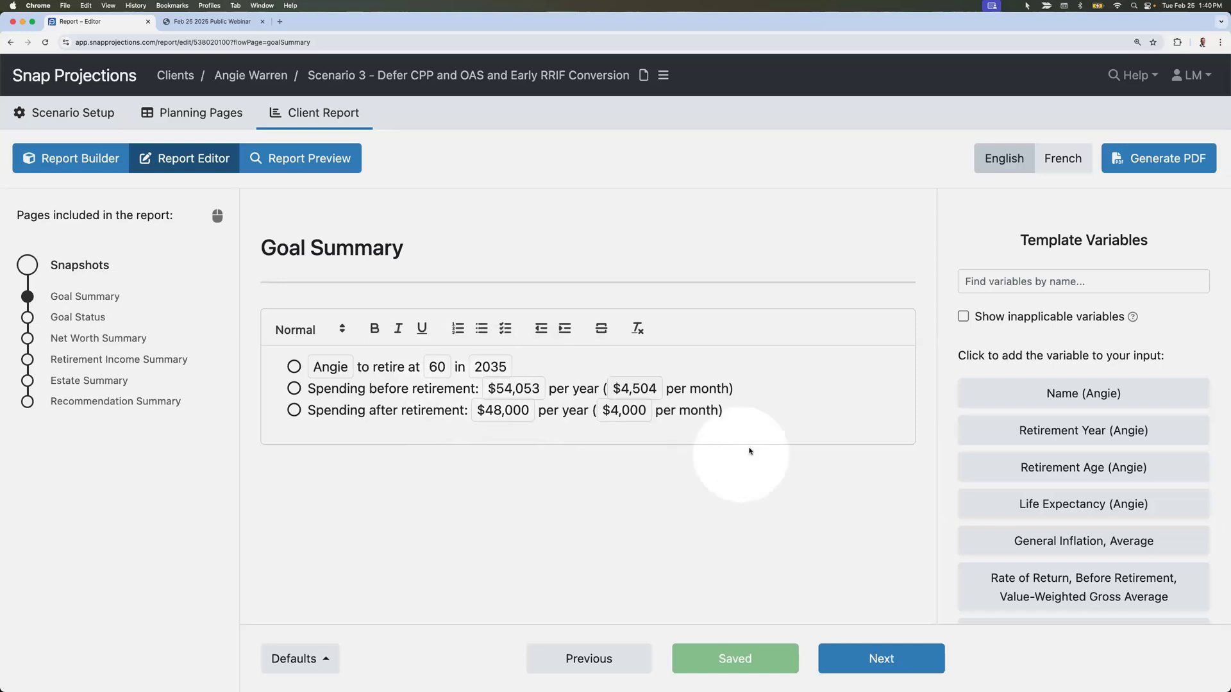
{"action": "left_click", "coordinate": [723, 410]}
{"action": "key", "text": "Return"}
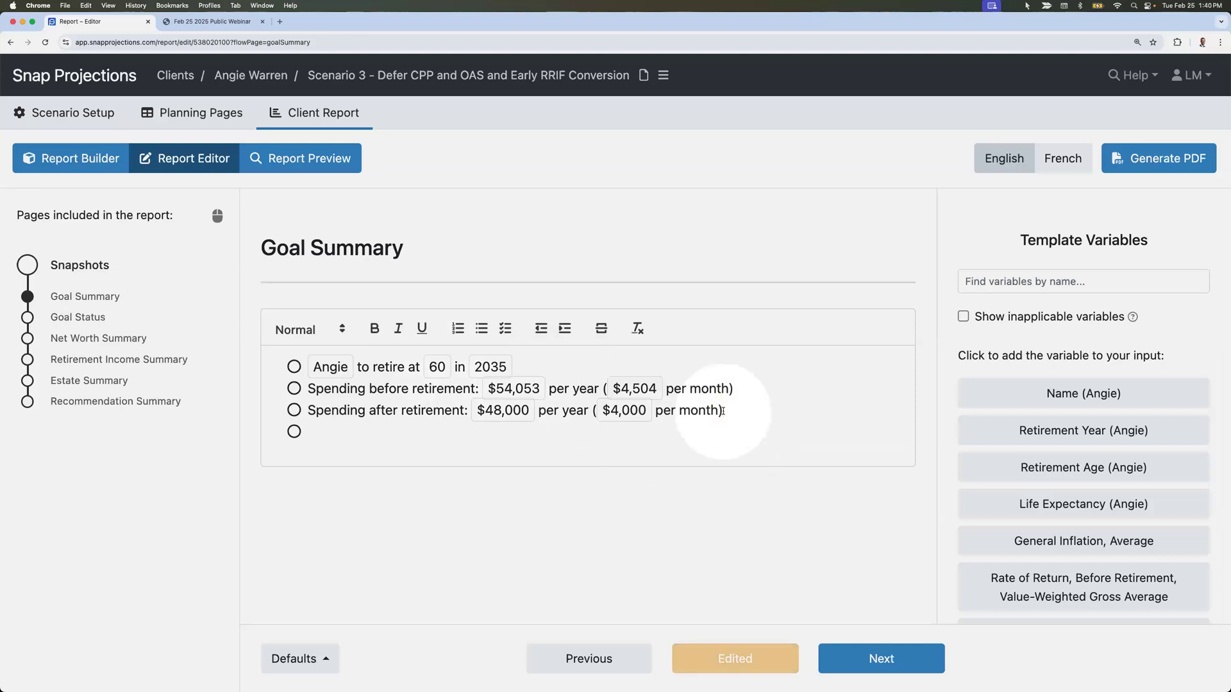
{"action": "type", "text": "Additional travel budget in"}
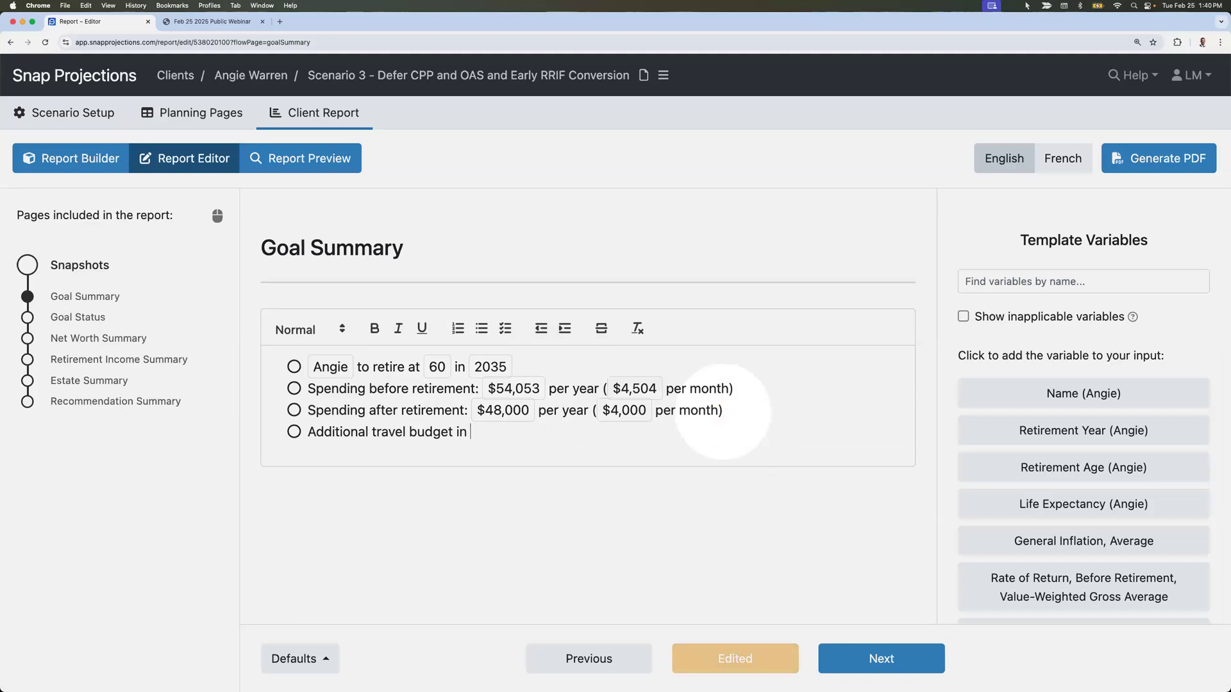
{"action": "key", "text": "BackSpace"}
{"action": "key", "text": "BackSpace"}
{"action": "type", "text": "at"}
{"action": "left_click", "coordinate": [1123, 467]}
{"action": "type", "text": "in"}
{"action": "left_click", "coordinate": [1109, 441]}
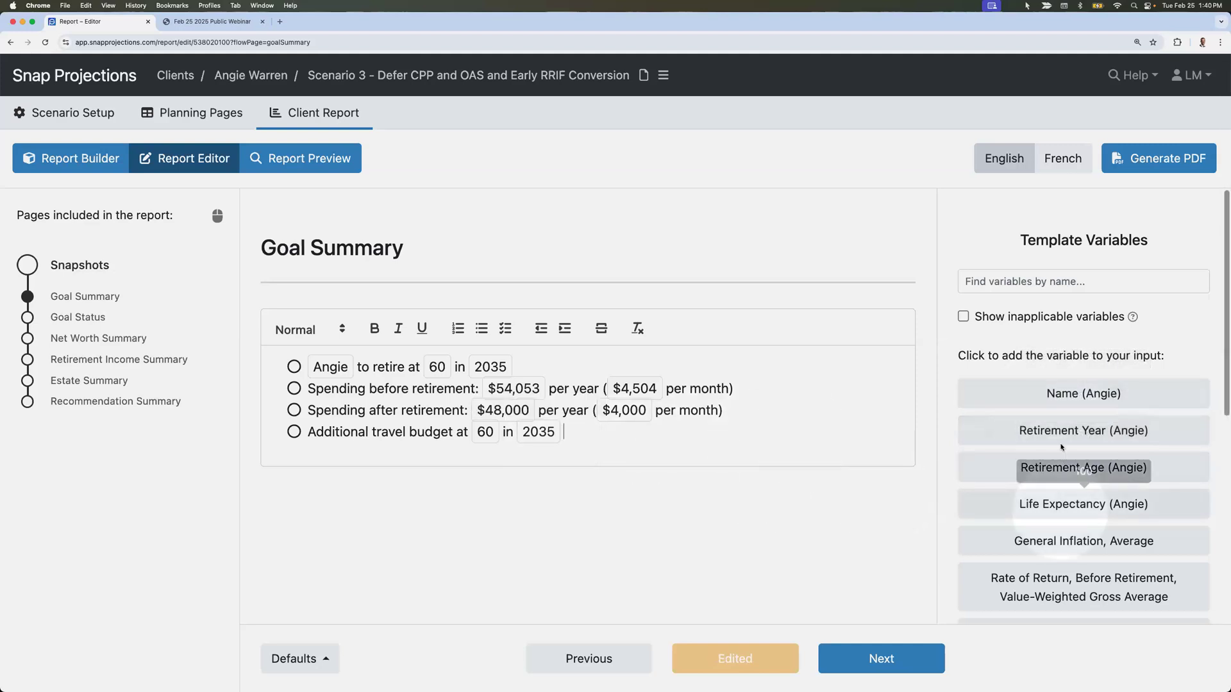
{"action": "mouse_move", "coordinate": [1063, 505]}
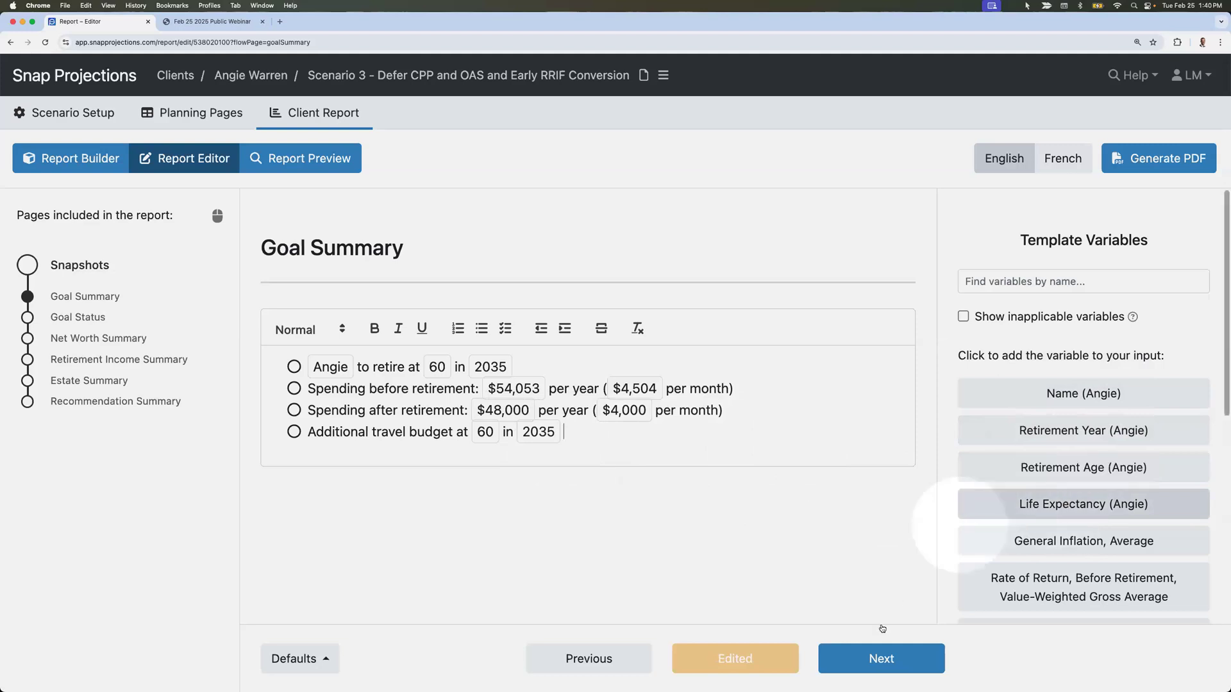
- On the Goal Status page, add the bullet 'Leaving a larger estate' below the spending line
{"action": "left_click", "coordinate": [856, 654]}
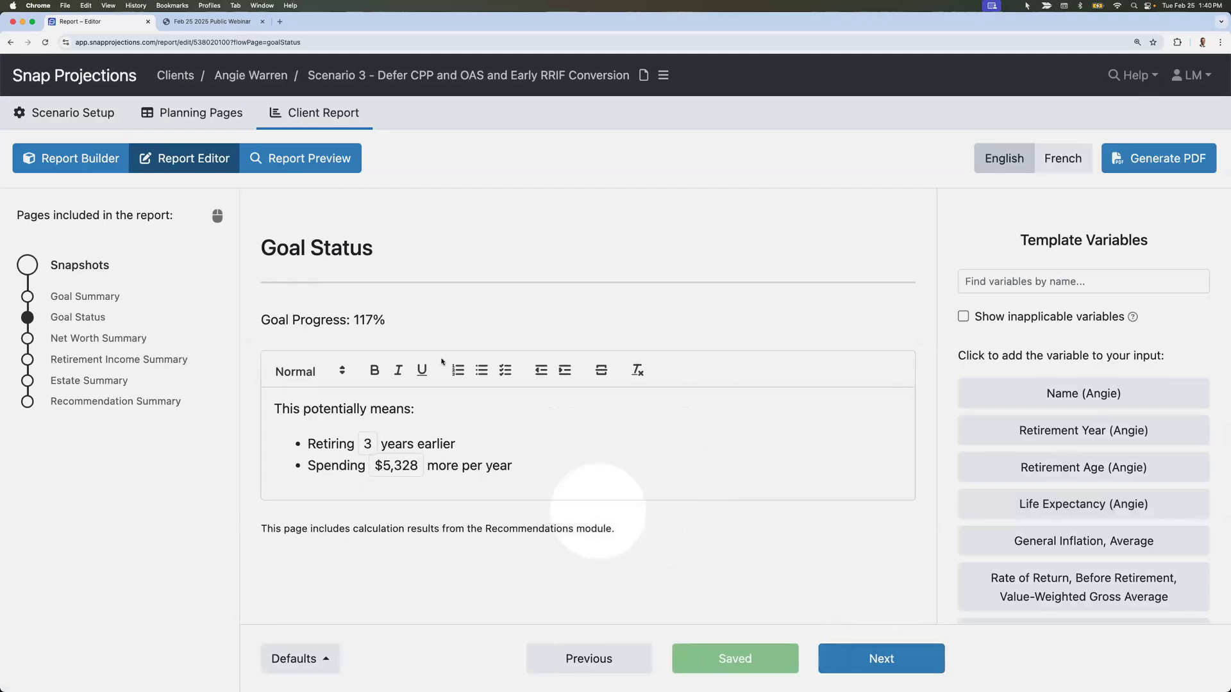
{"action": "left_click_drag", "start_coordinate": [390, 321], "coordinate": [354, 322]}
{"action": "left_click", "coordinate": [403, 324]}
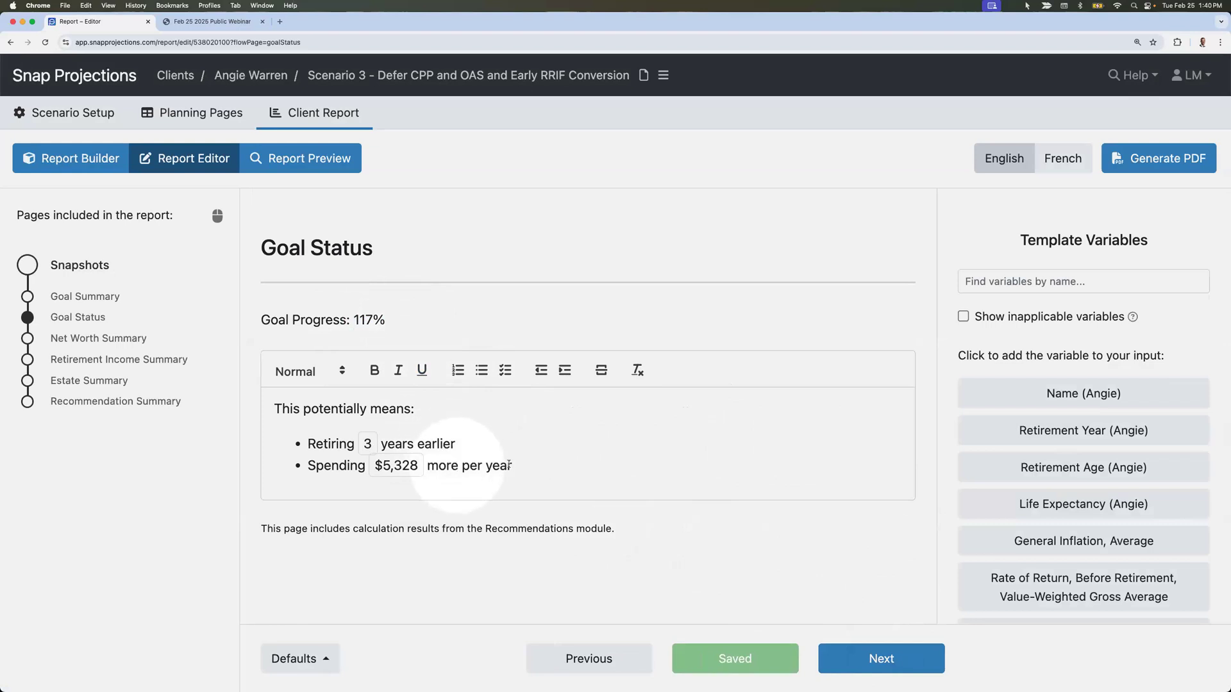
{"action": "left_click", "coordinate": [528, 464]}
{"action": "key", "text": "Return"}
{"action": "type", "text": "Leaving a larger estate"}
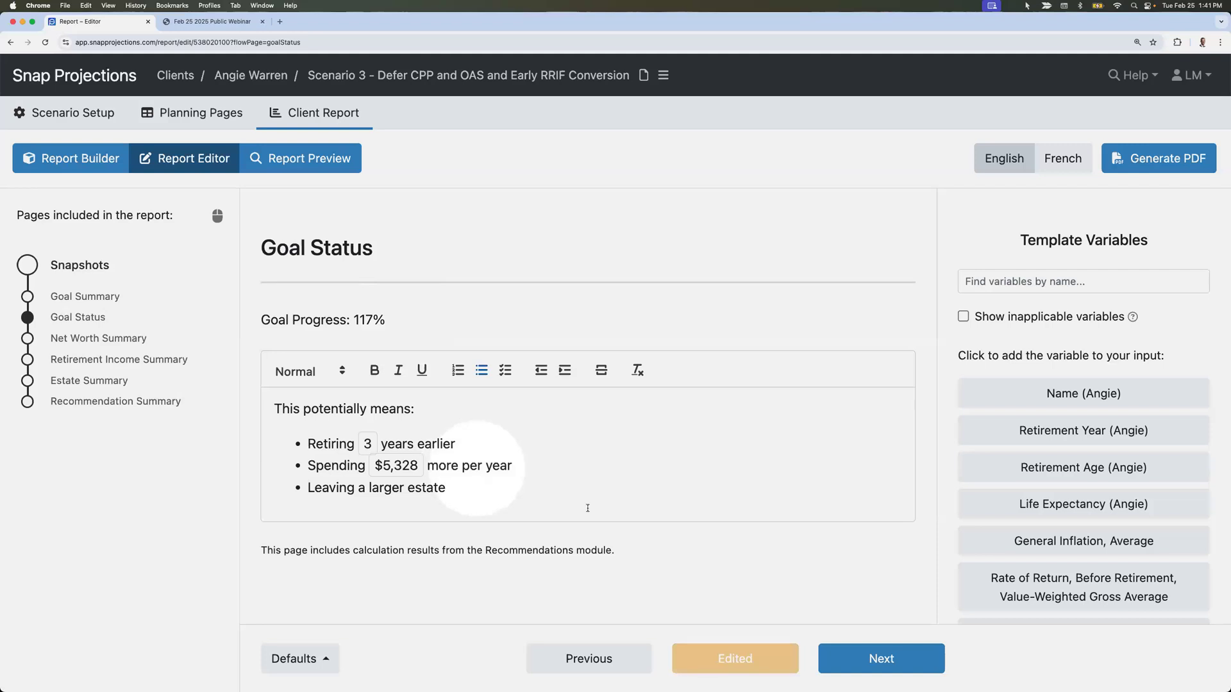
- Advance past the Net Worth, Retirement Income and Estate Summary pages to Recommendation Summary
{"action": "left_click", "coordinate": [901, 667]}
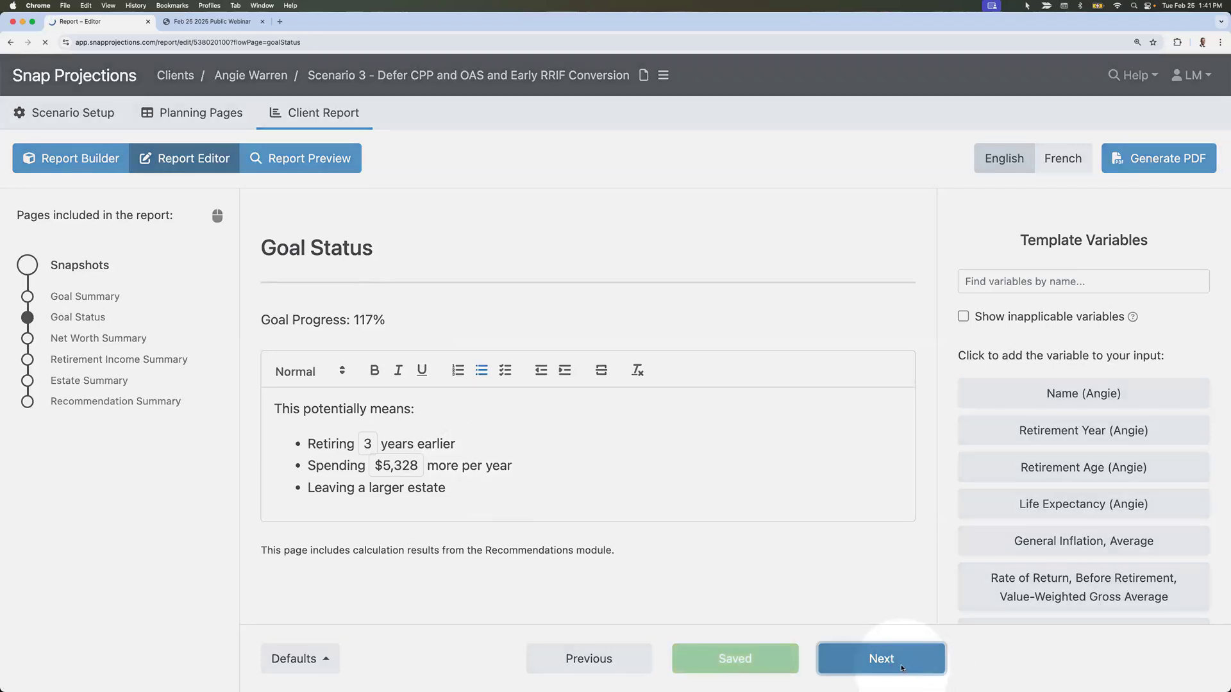
{"action": "scroll", "coordinate": [768, 562], "scroll_direction": "down", "scroll_amount": 2}
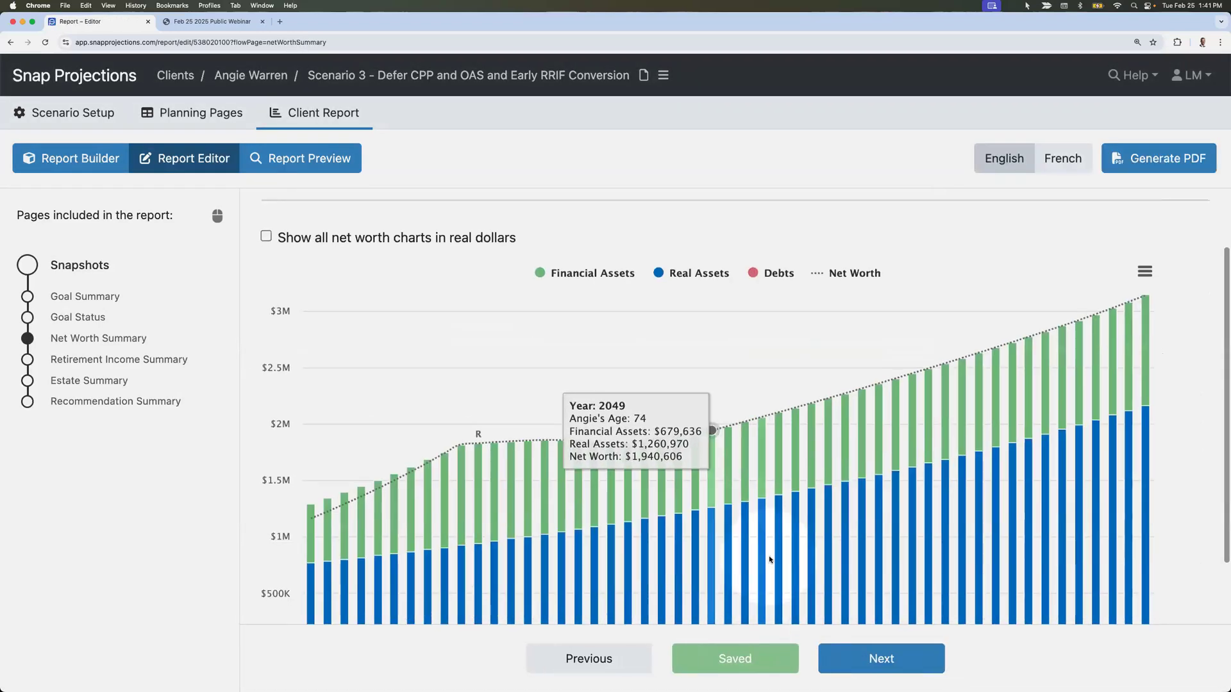
{"action": "scroll", "coordinate": [769, 560], "scroll_direction": "down", "scroll_amount": 2}
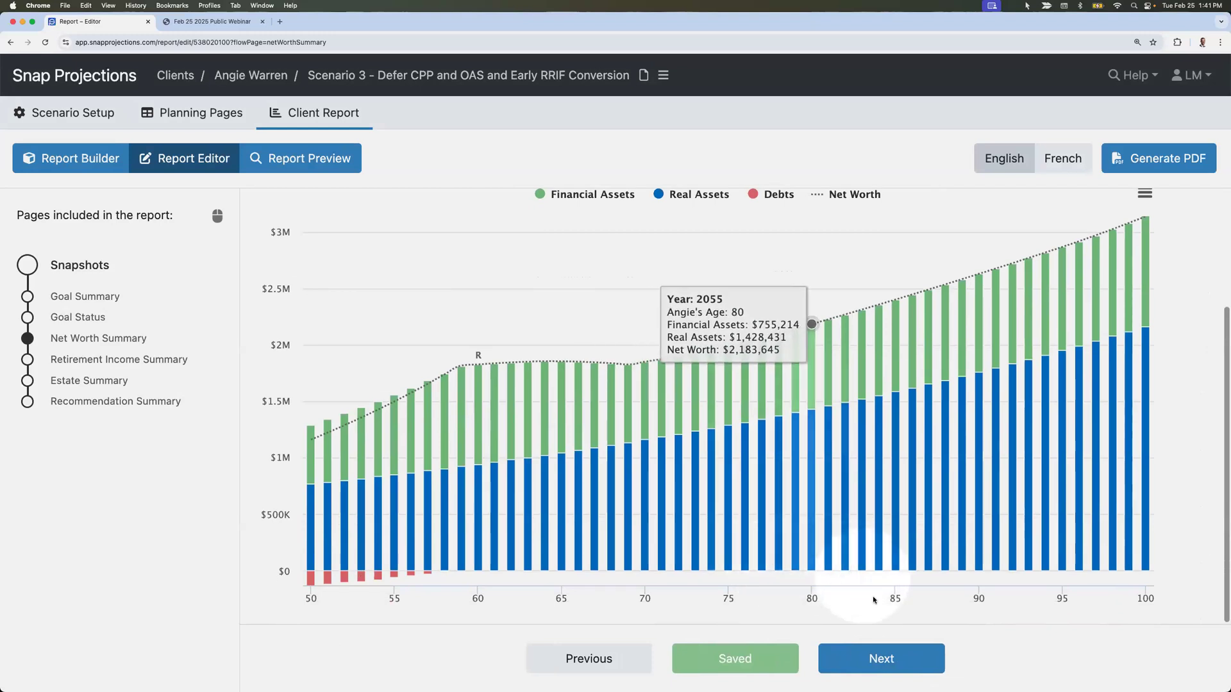
{"action": "left_click", "coordinate": [886, 659]}
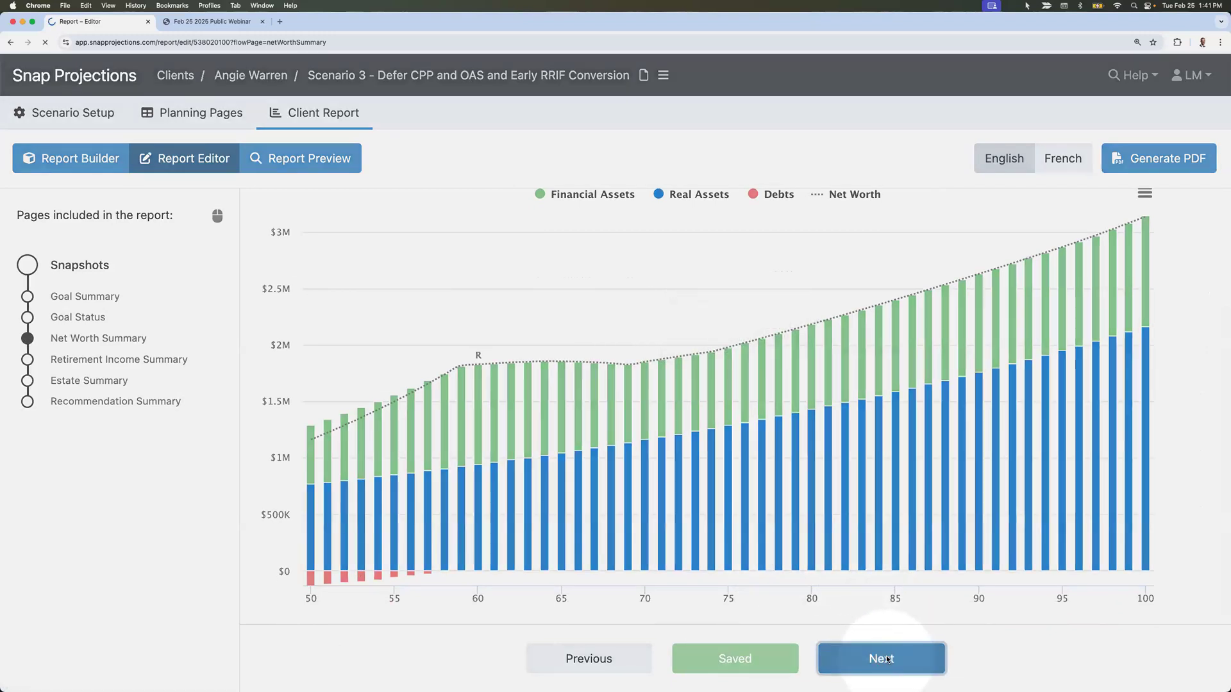
{"action": "scroll", "coordinate": [892, 591], "scroll_direction": "down", "scroll_amount": 4}
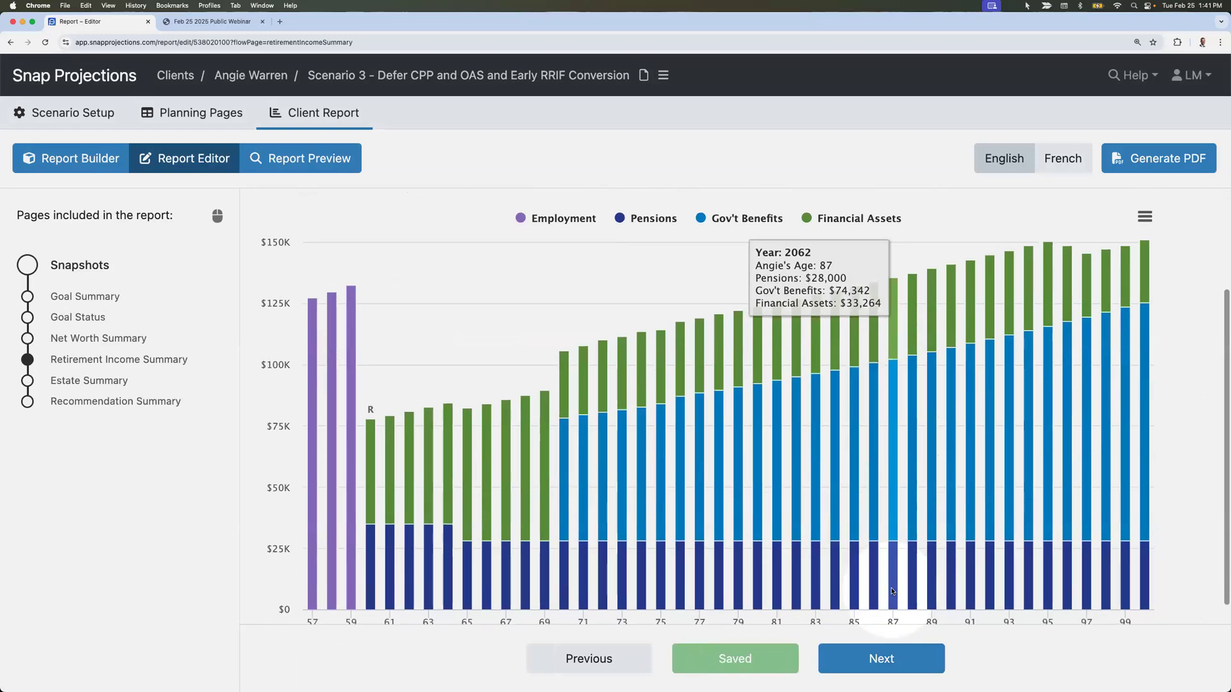
{"action": "left_click", "coordinate": [884, 659]}
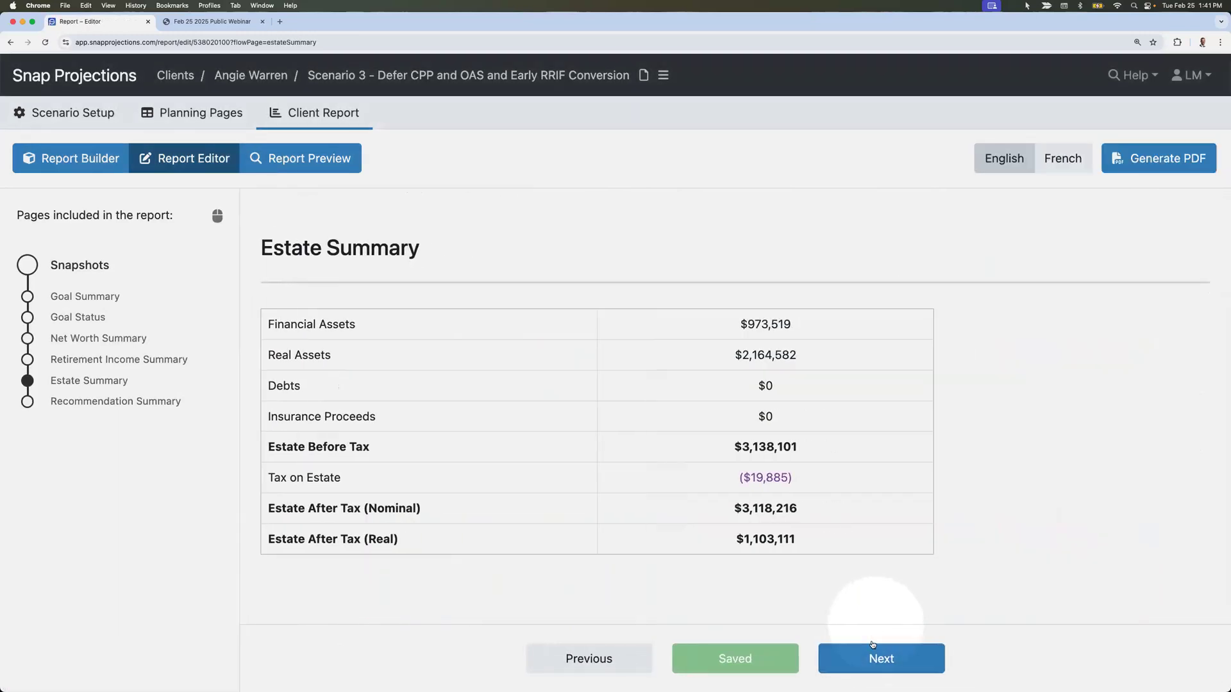
{"action": "left_click", "coordinate": [873, 655]}
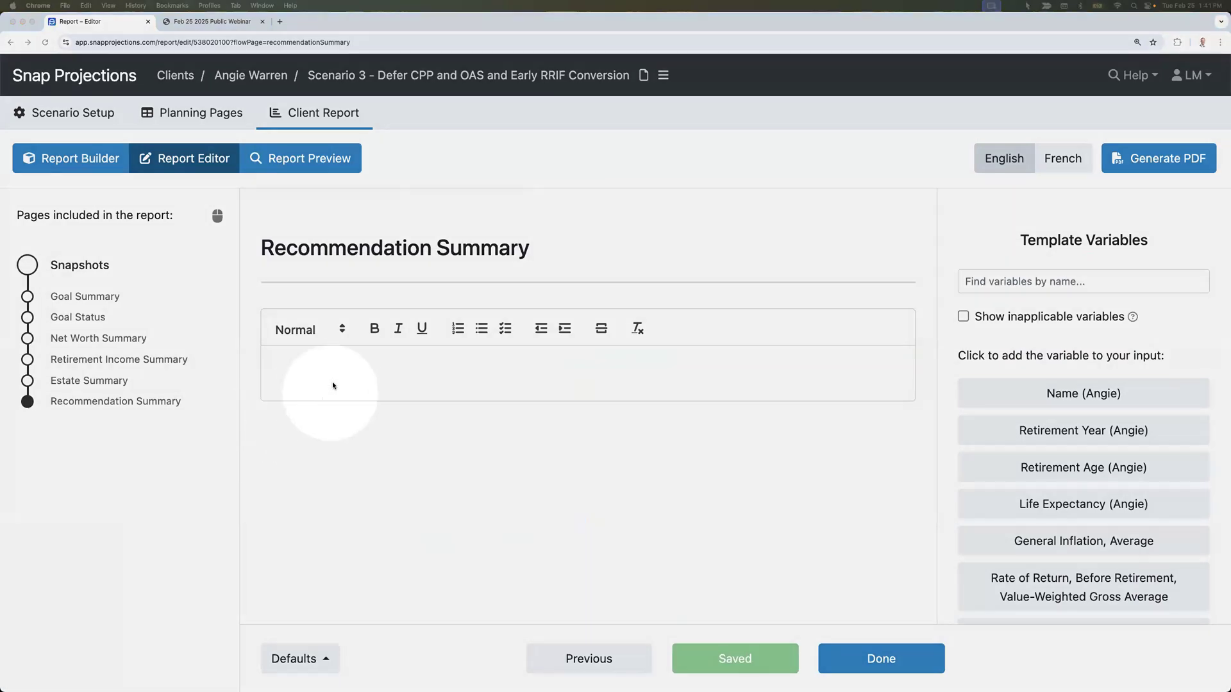
- Paste the three prepared advice paragraphs into the empty Recommendation Summary
{"action": "left_click", "coordinate": [333, 379]}
{"action": "type", "text": "Congratulations on building a strong financial foundation that has you on track for your retirement goals! Continue contributing the maximum annual allowable amount to your TFSA and $6,000 to your RRSP. We expect that you'll be best off deferring government benefits to age 70 and starting your RRIF minimum withdrawals at age 60. We'll revisit these calculations closer to retirement to account for any new information."}
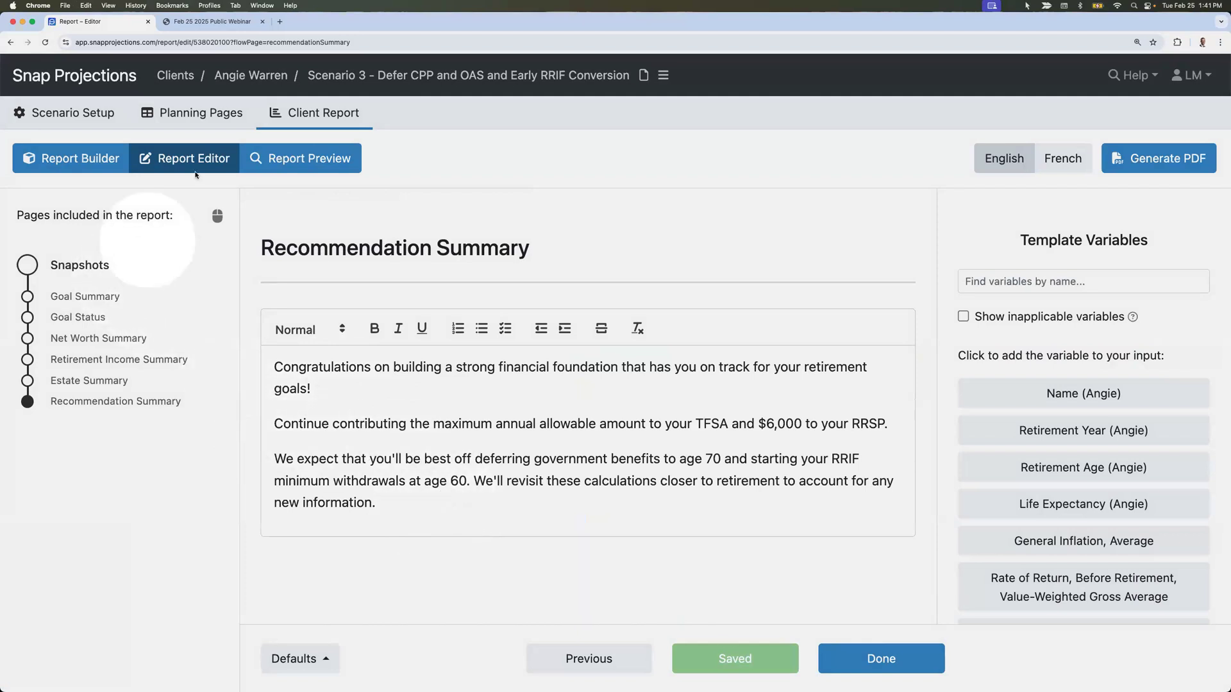
{"action": "left_click", "coordinate": [288, 166]}
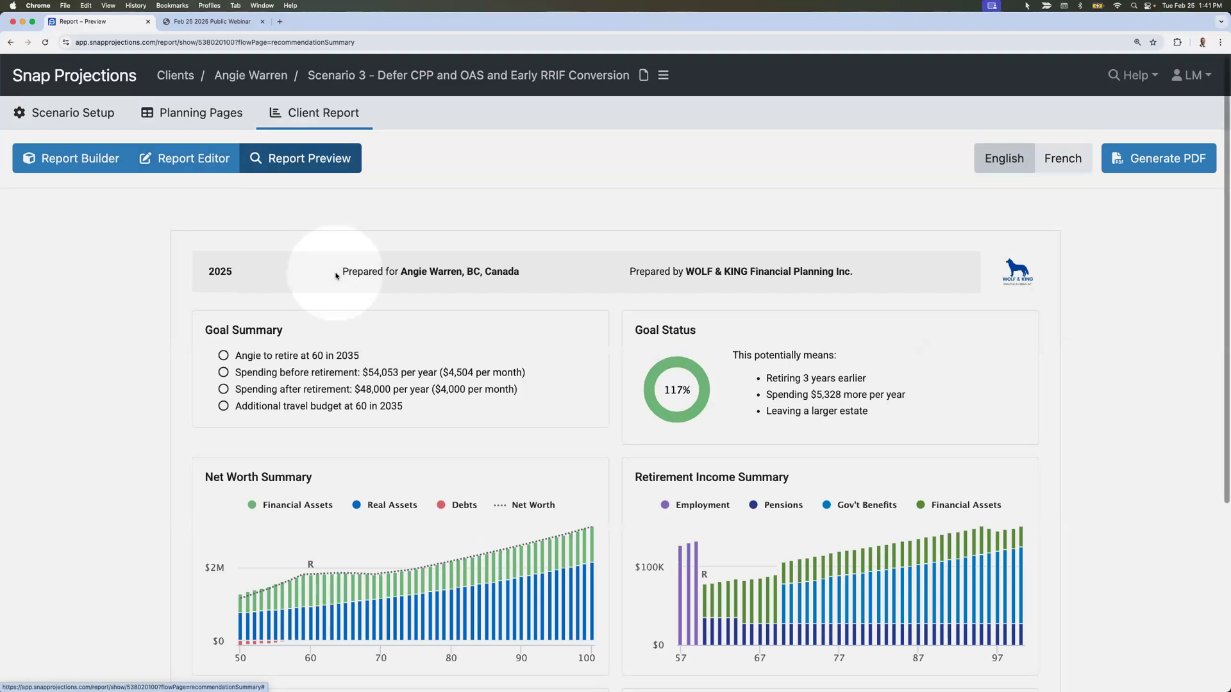
- Scroll through the one-page client report preview, then start generating it as a PDF
{"action": "scroll", "coordinate": [335, 276], "scroll_direction": "down", "scroll_amount": 2}
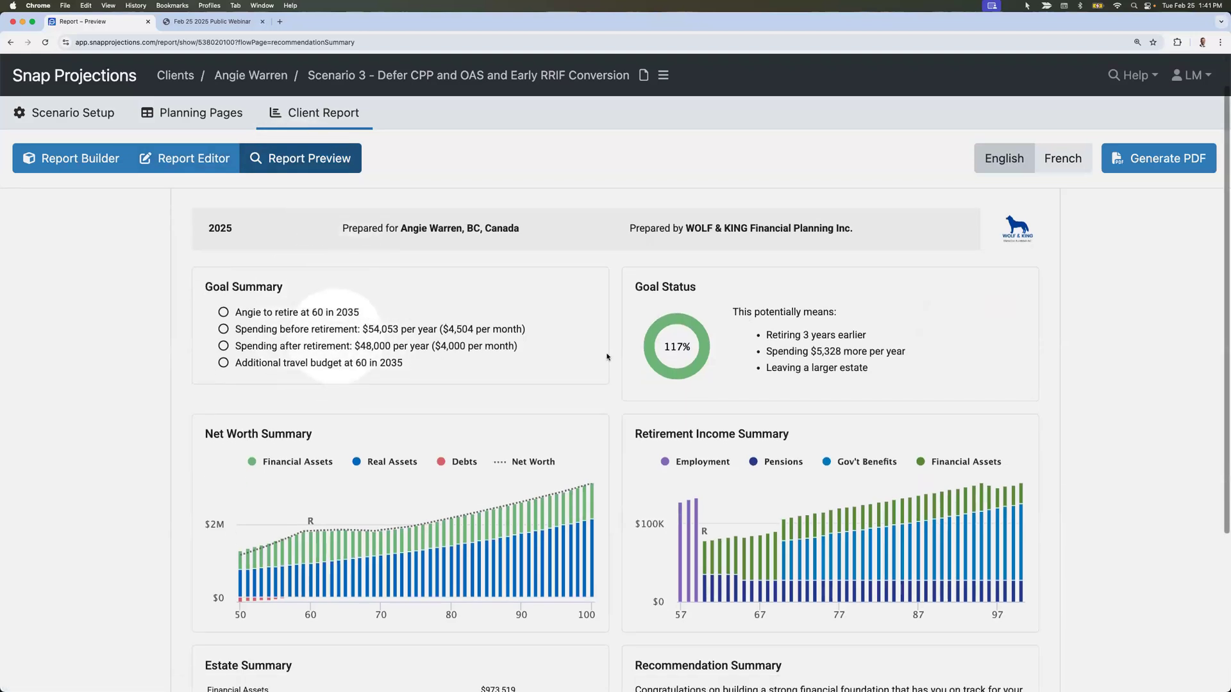
{"action": "scroll", "coordinate": [726, 354], "scroll_direction": "down", "scroll_amount": 2}
{"action": "scroll", "coordinate": [726, 354], "scroll_direction": "down", "scroll_amount": 2}
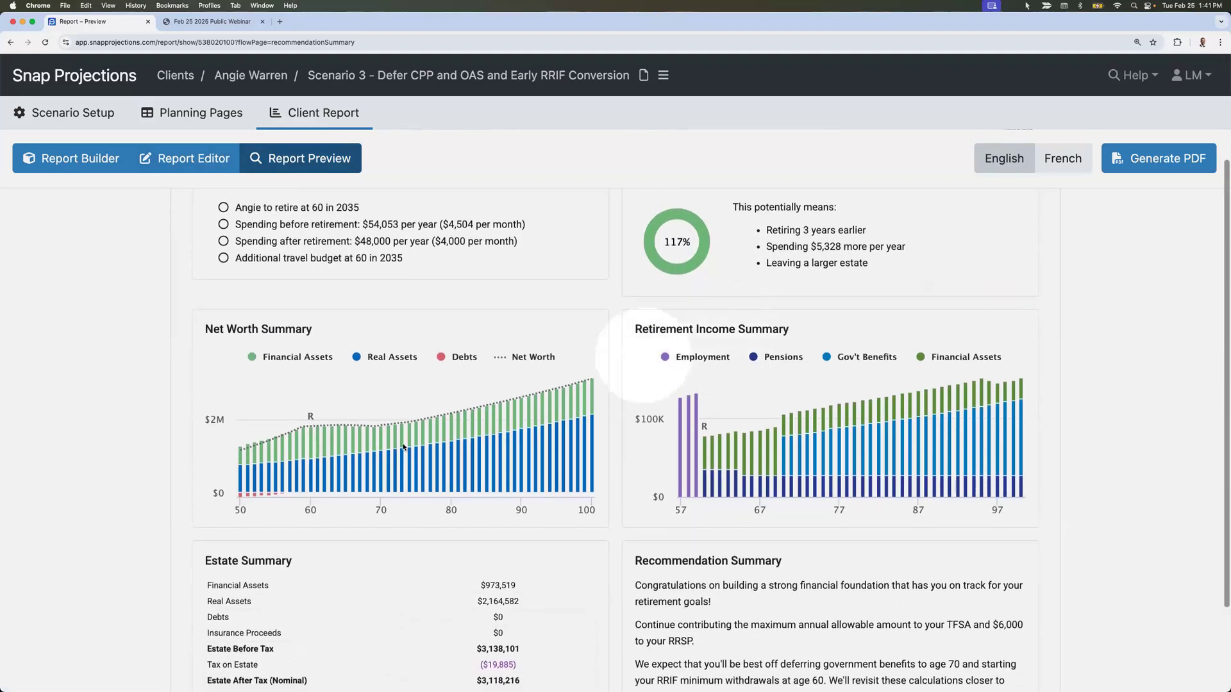
{"action": "scroll", "coordinate": [714, 441], "scroll_direction": "down", "scroll_amount": 2}
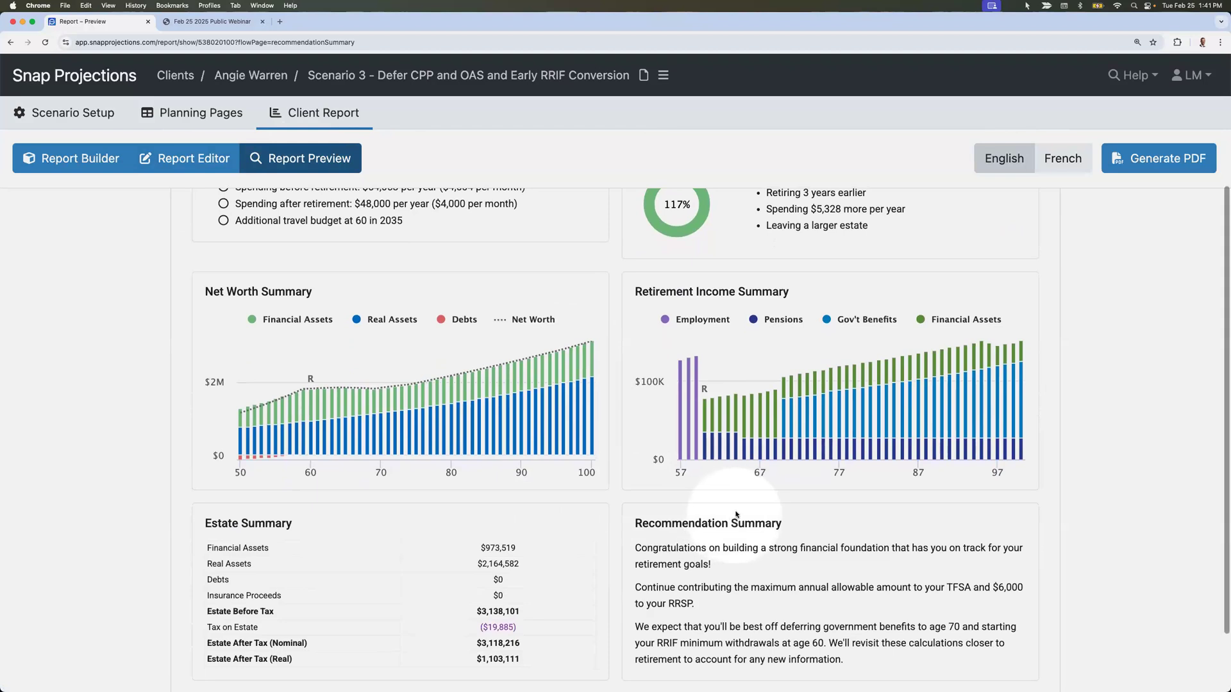
{"action": "scroll", "coordinate": [731, 520], "scroll_direction": "up", "scroll_amount": 1}
{"action": "left_click", "coordinate": [1130, 166]}
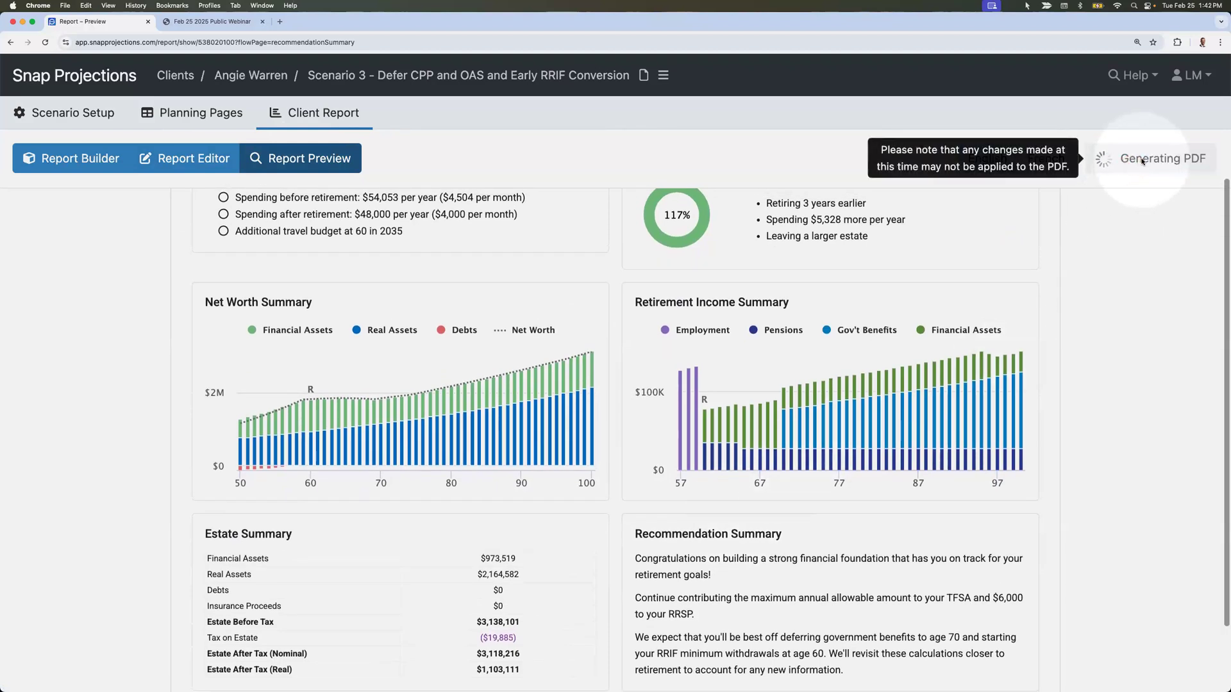
- Download the report PDF, open it in Chrome at 150% zoom, then switch to the planning questions
{"action": "left_click", "coordinate": [1142, 161]}
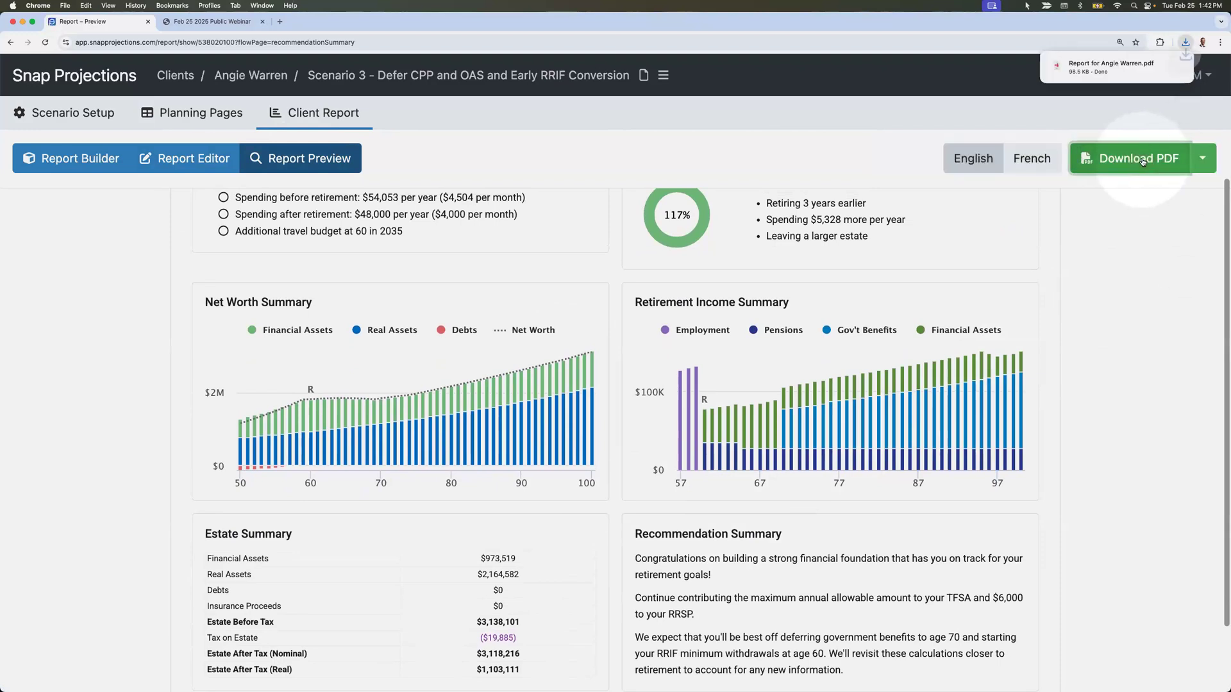
{"action": "left_click", "coordinate": [1119, 72]}
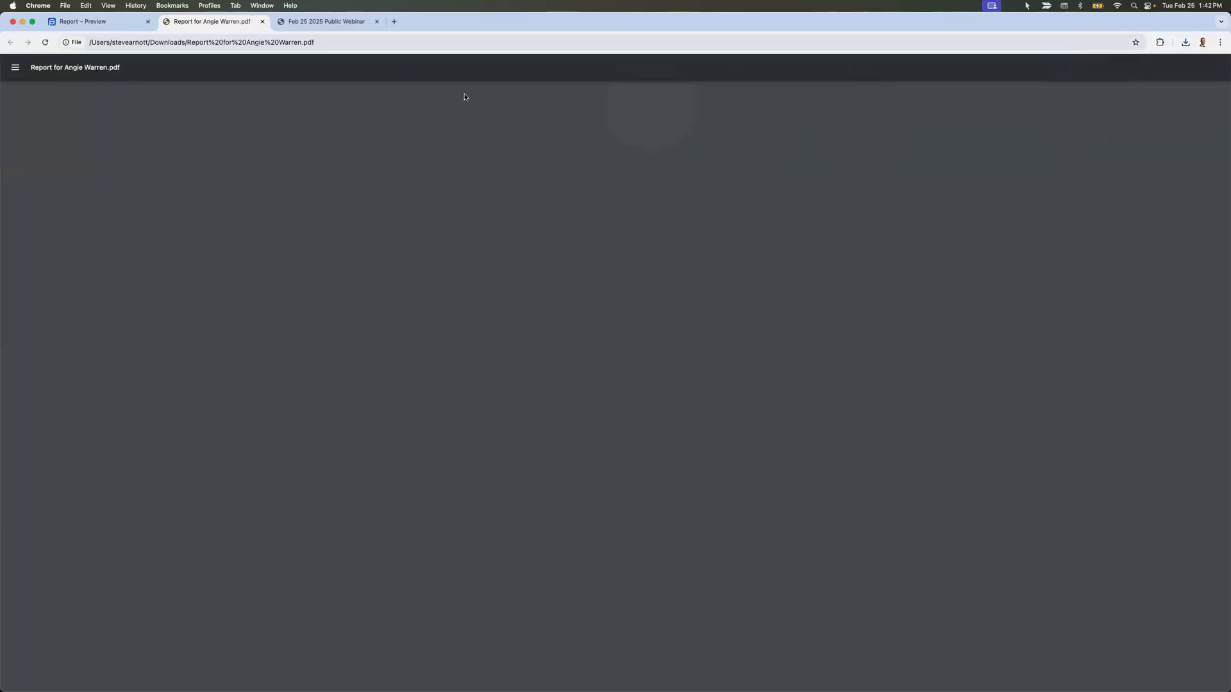
{"action": "left_click", "coordinate": [410, 191]}
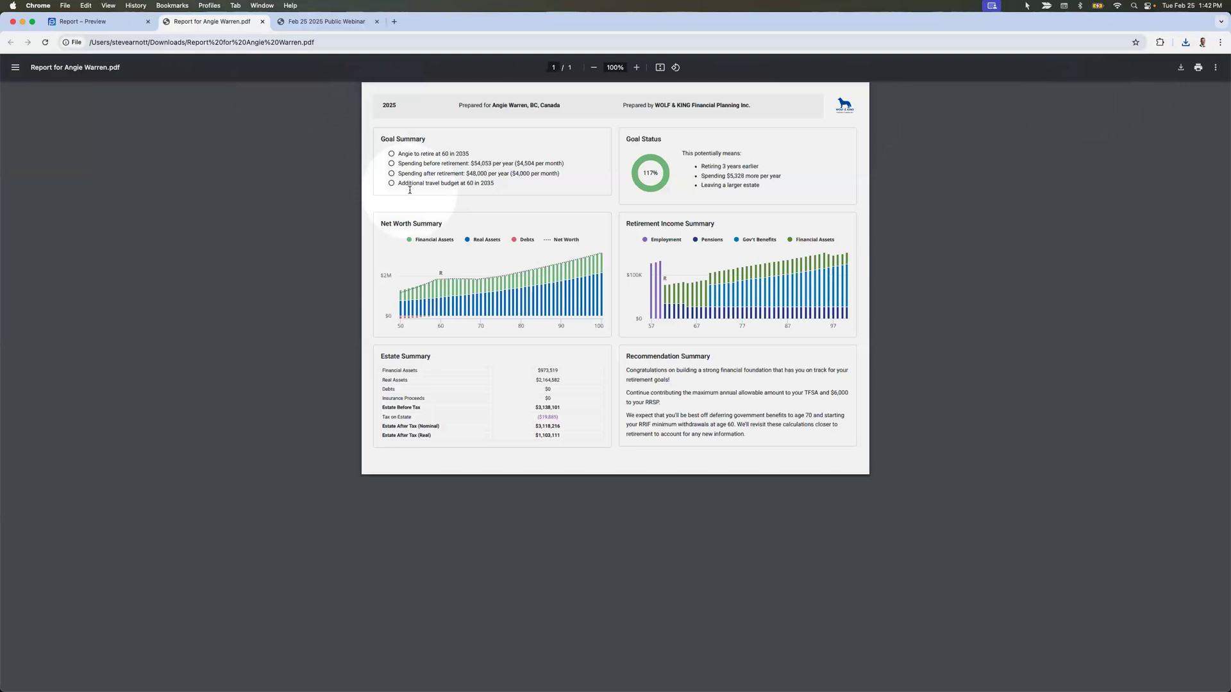
{"action": "key", "text": "super+equal"}
{"action": "key", "text": "super+equal"}
{"action": "key", "text": "super+equal"}
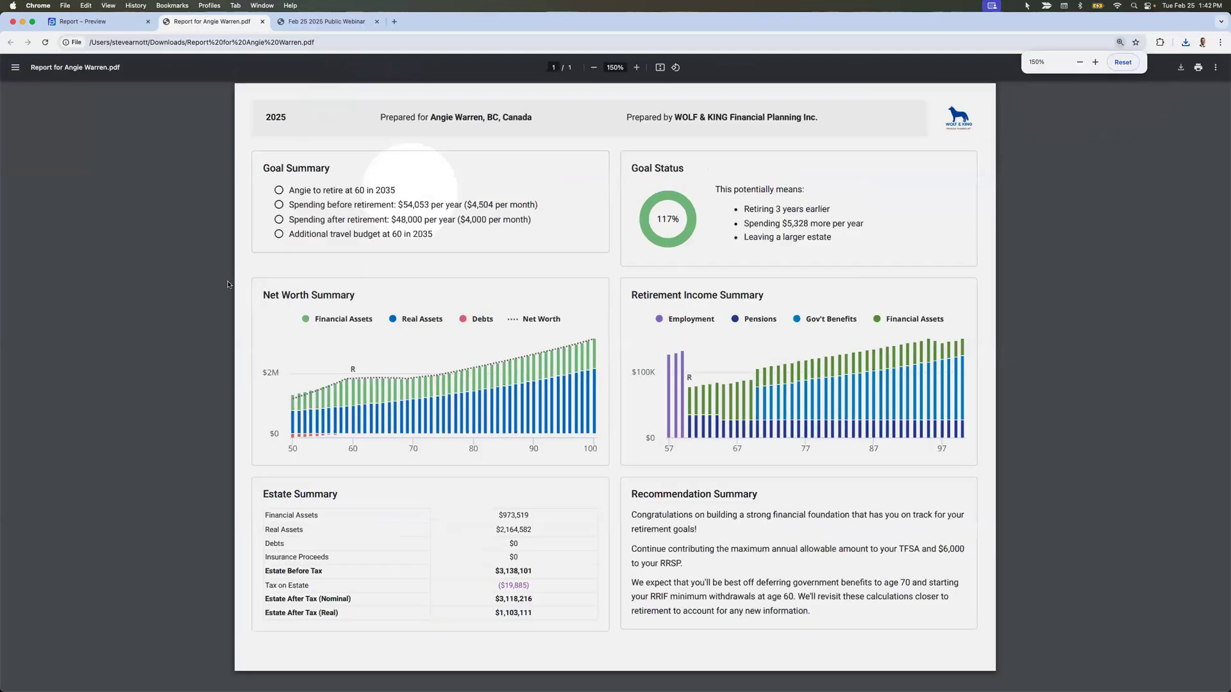
{"action": "left_click", "coordinate": [192, 288]}
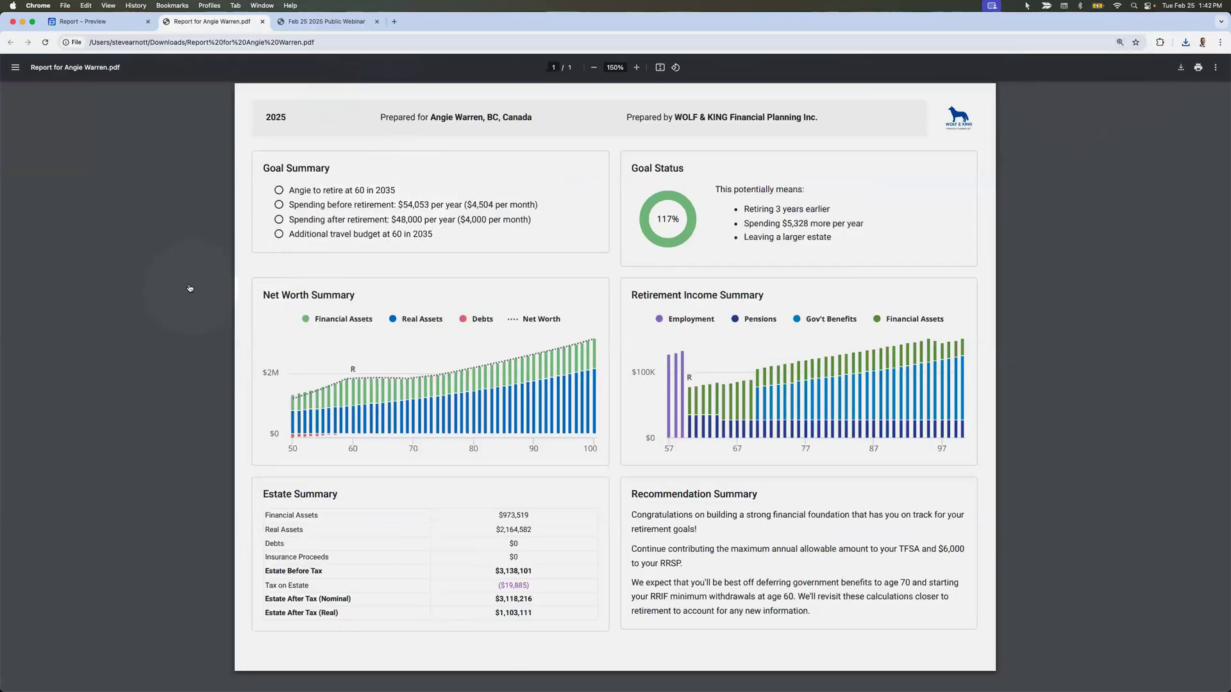
{"action": "key", "text": "super+Tab"}
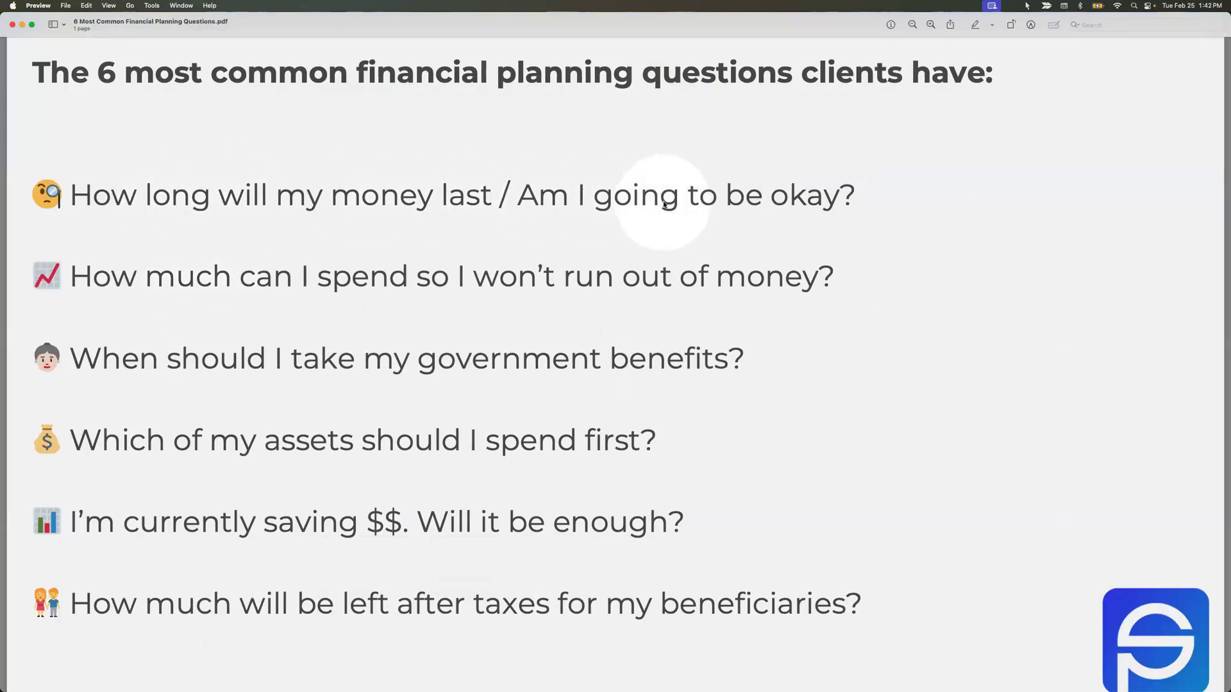
{"action": "key", "text": "super+Tab"}
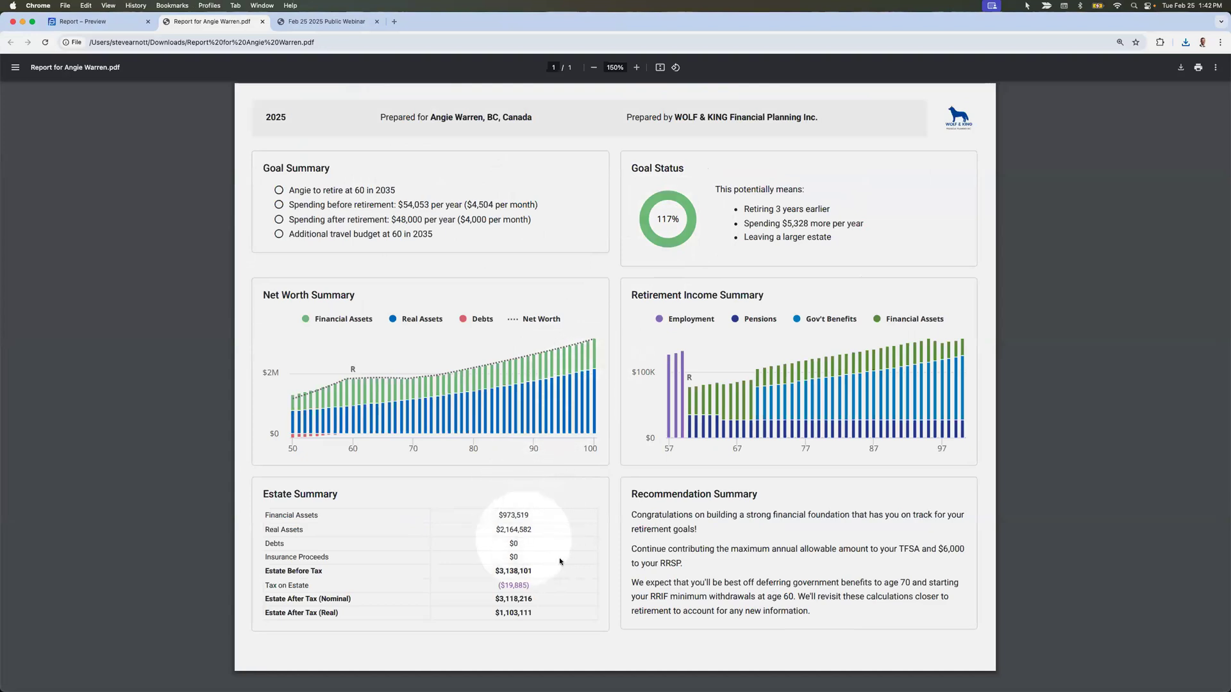
{"action": "key", "text": "super+Tab"}
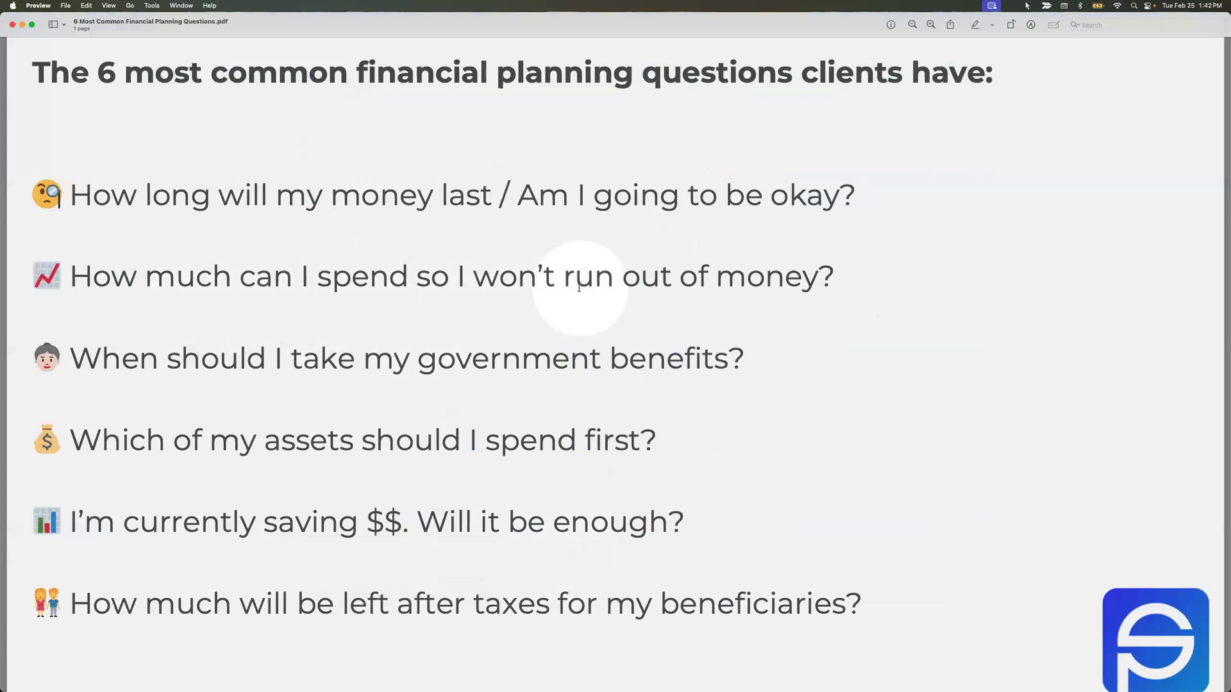
{"action": "key", "text": "super+Tab"}
{"action": "left_click_drag", "start_coordinate": [423, 220], "coordinate": [397, 219]}
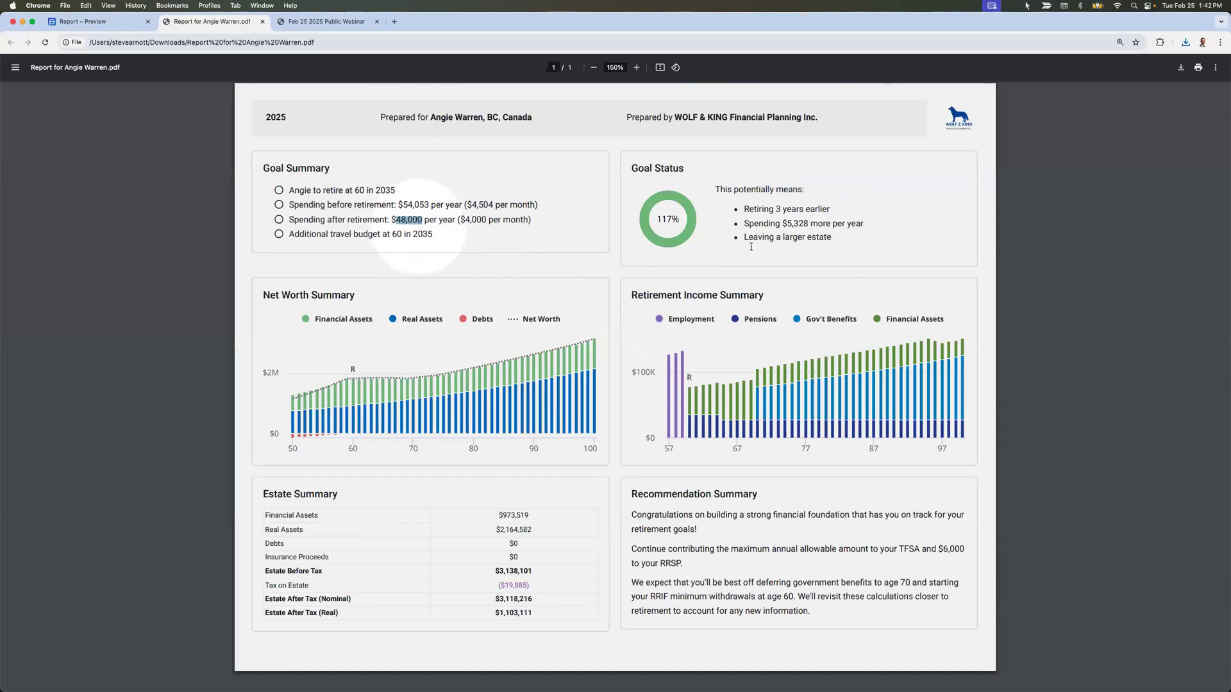
{"action": "left_click_drag", "start_coordinate": [808, 223], "coordinate": [781, 224]}
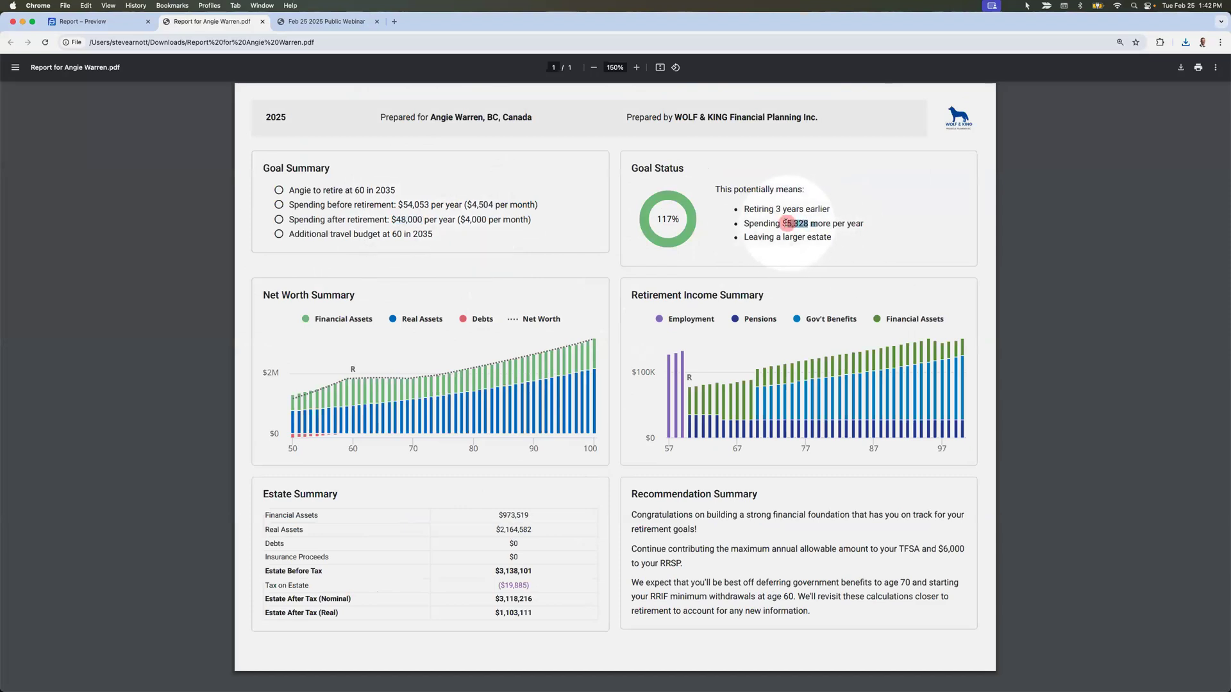
{"action": "left_click", "coordinate": [809, 223]}
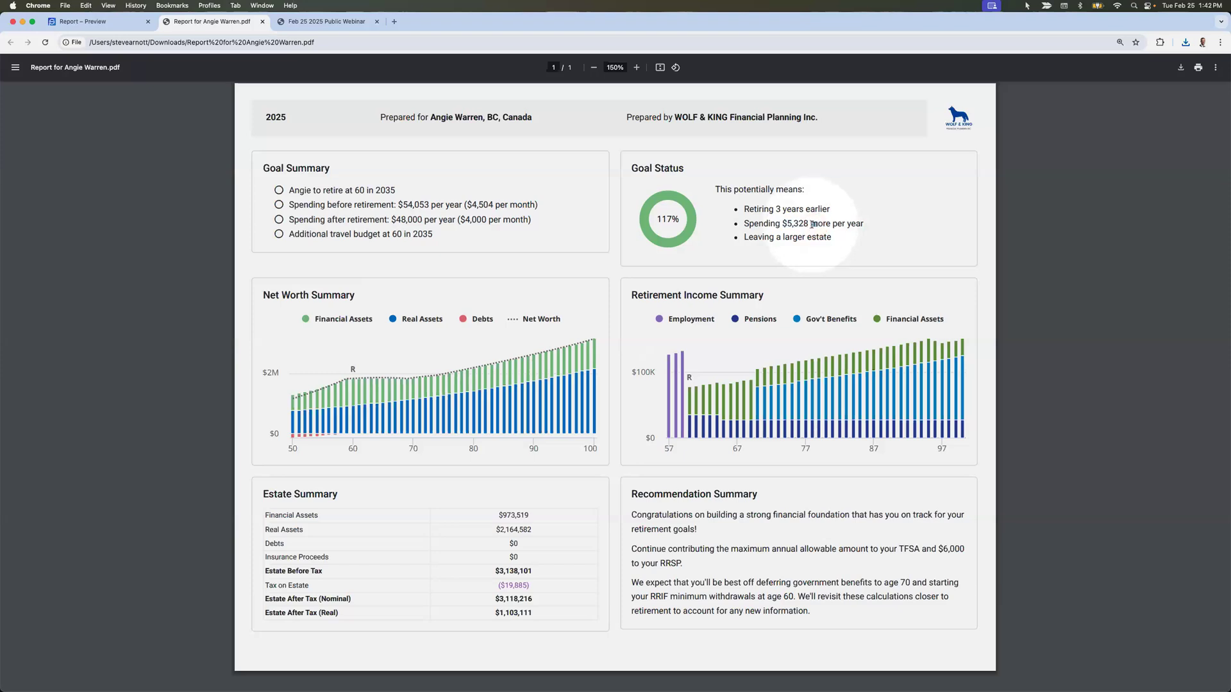
{"action": "key", "text": "super+Tab"}
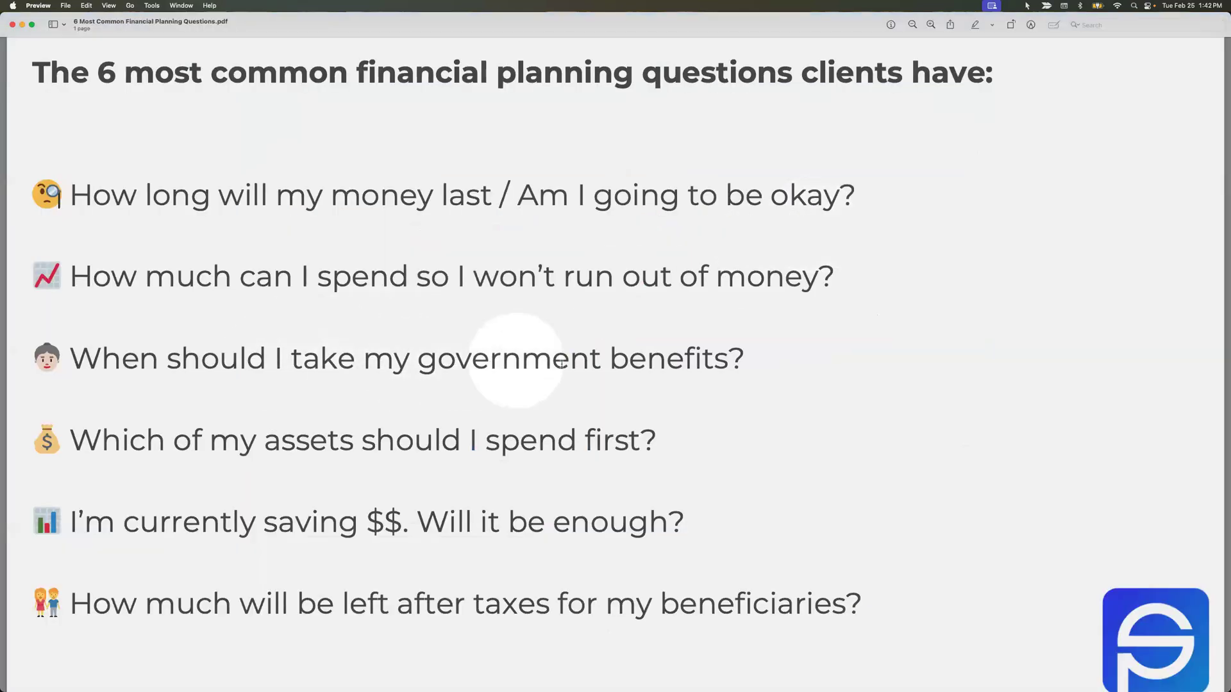
{"action": "key", "text": "super+Tab"}
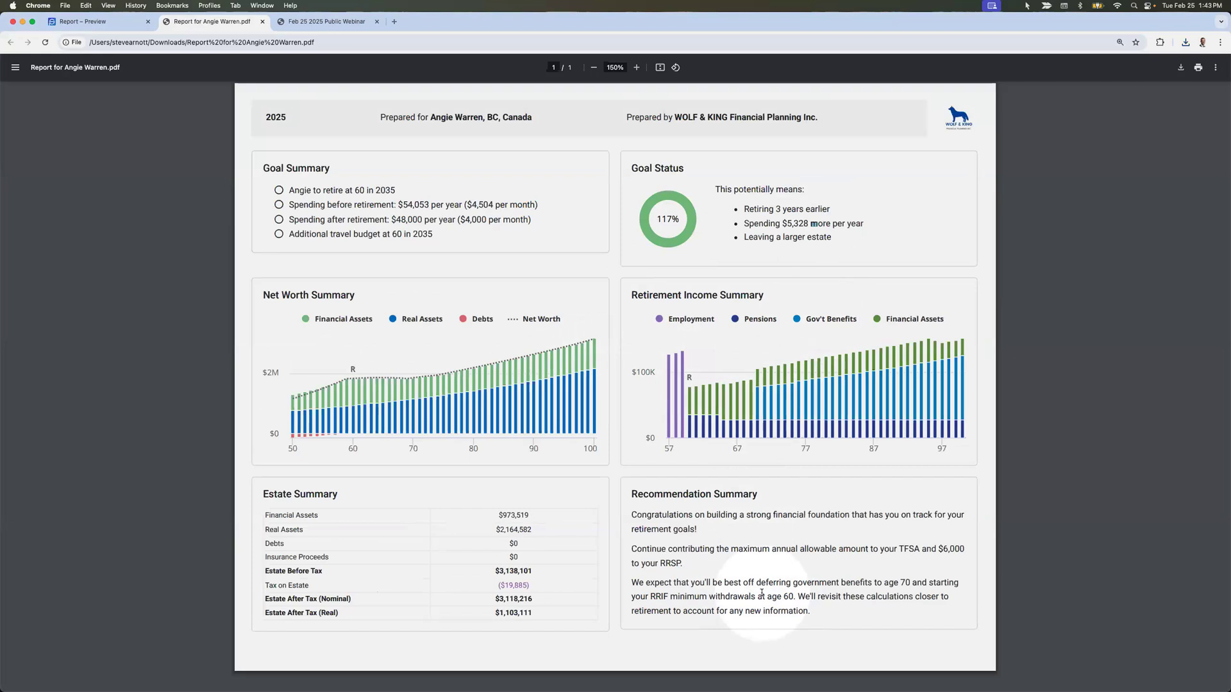
- Compare the planning questions list against the report PDF's estate summary
{"action": "key", "text": "super+Tab"}
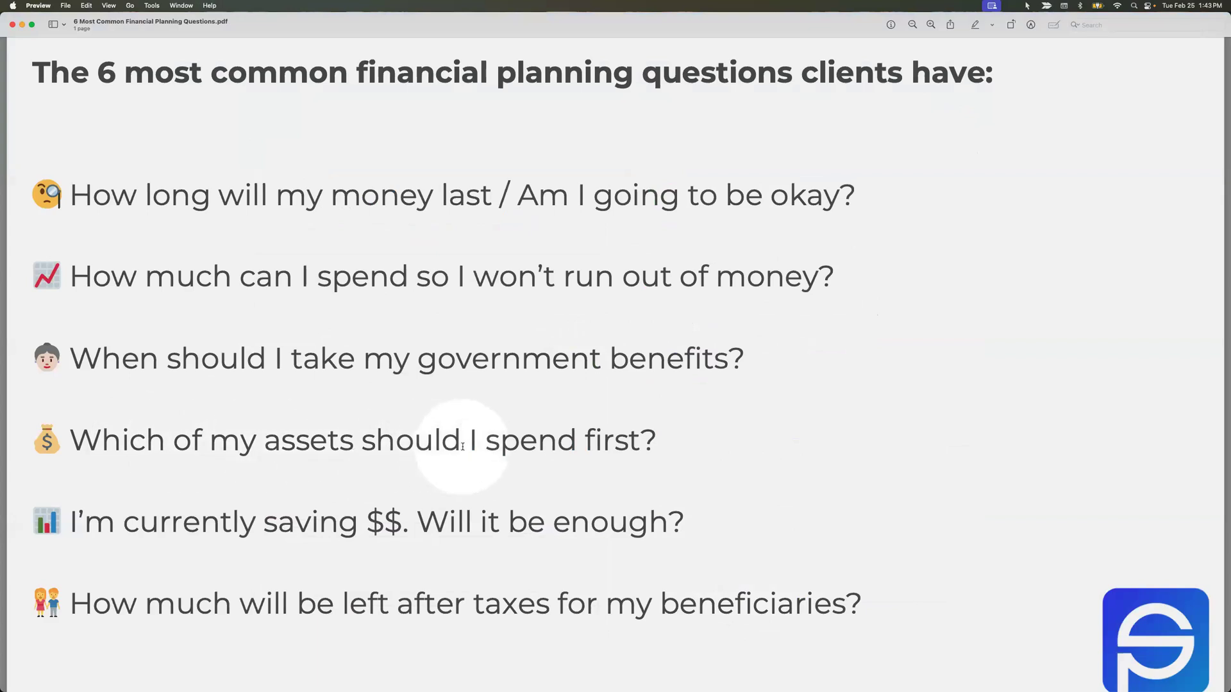
{"action": "key", "text": "super+Tab"}
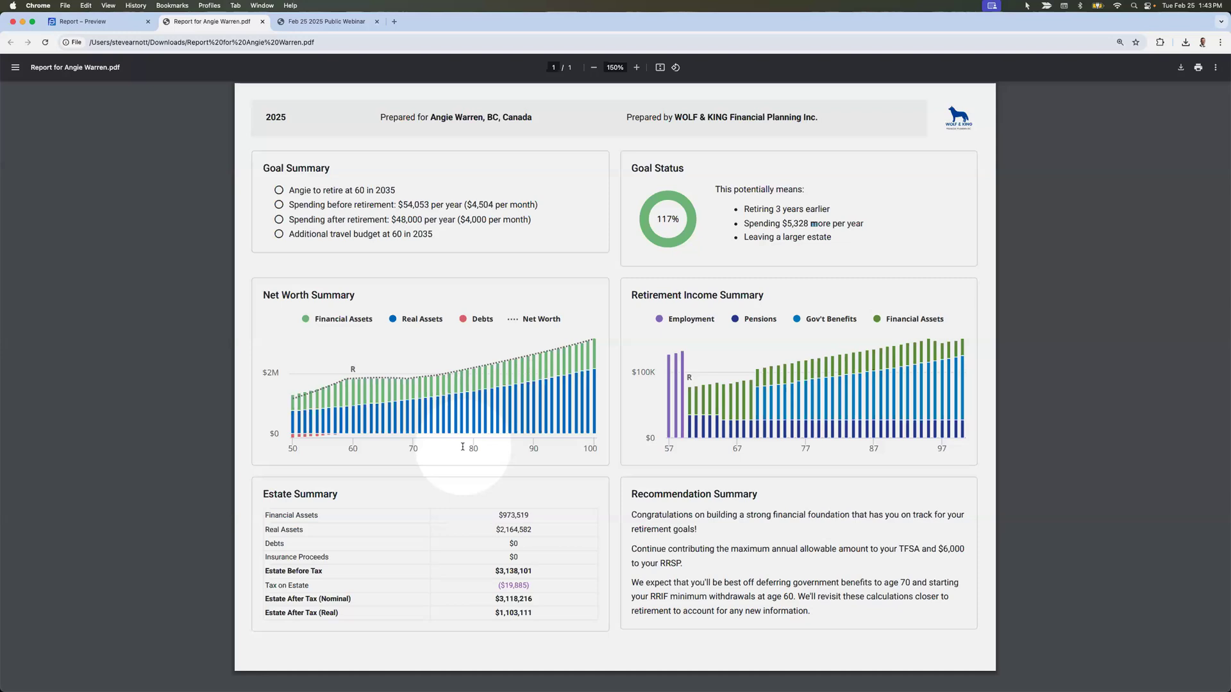
{"action": "key", "text": "super+Tab"}
{"action": "scroll", "coordinate": [339, 519], "scroll_direction": "down", "scroll_amount": 1}
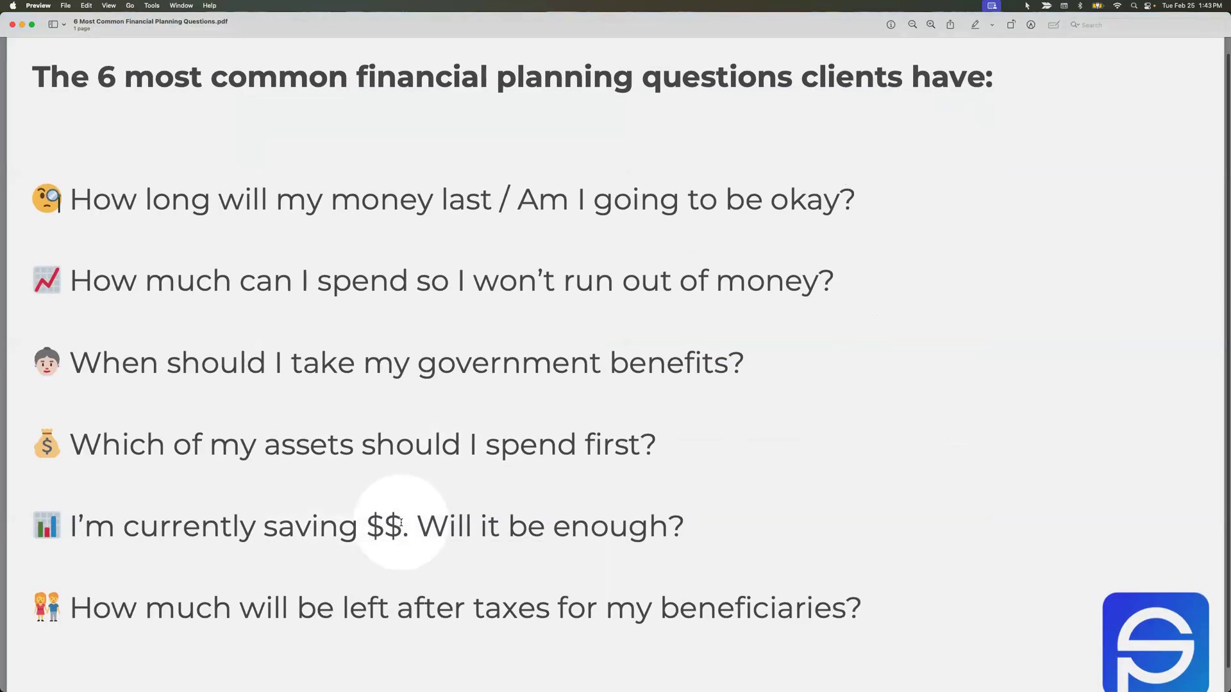
{"action": "scroll", "coordinate": [397, 522], "scroll_direction": "down", "scroll_amount": 1}
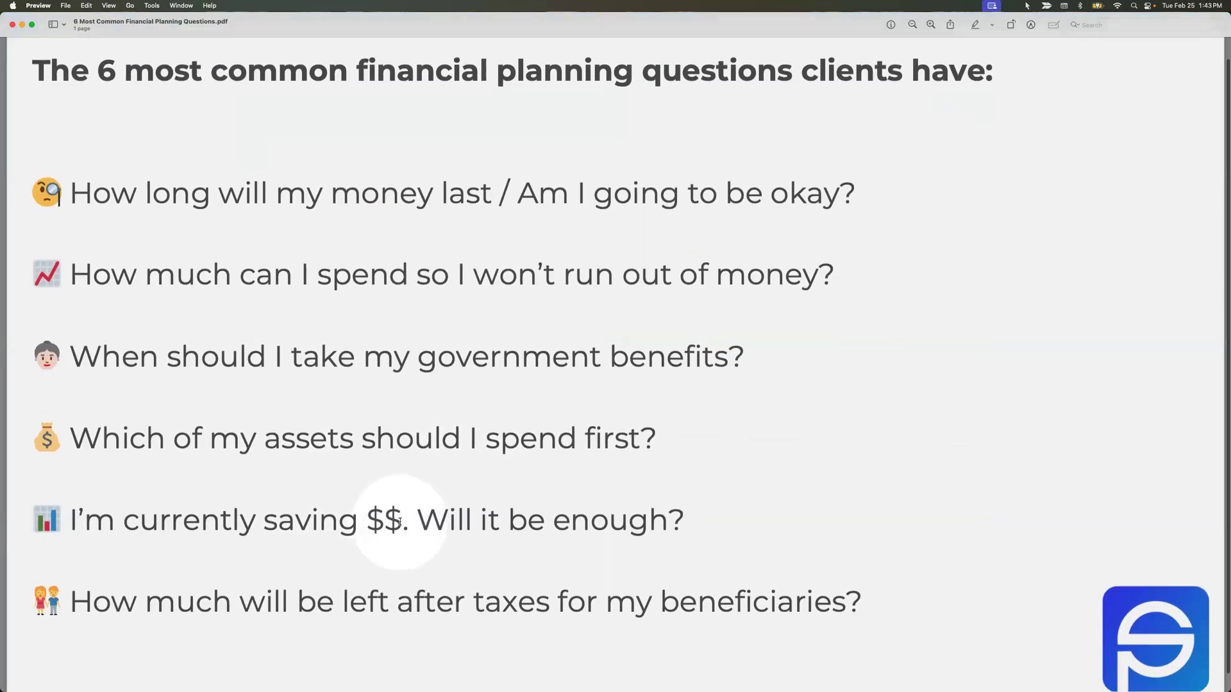
{"action": "key", "text": "super+Tab"}
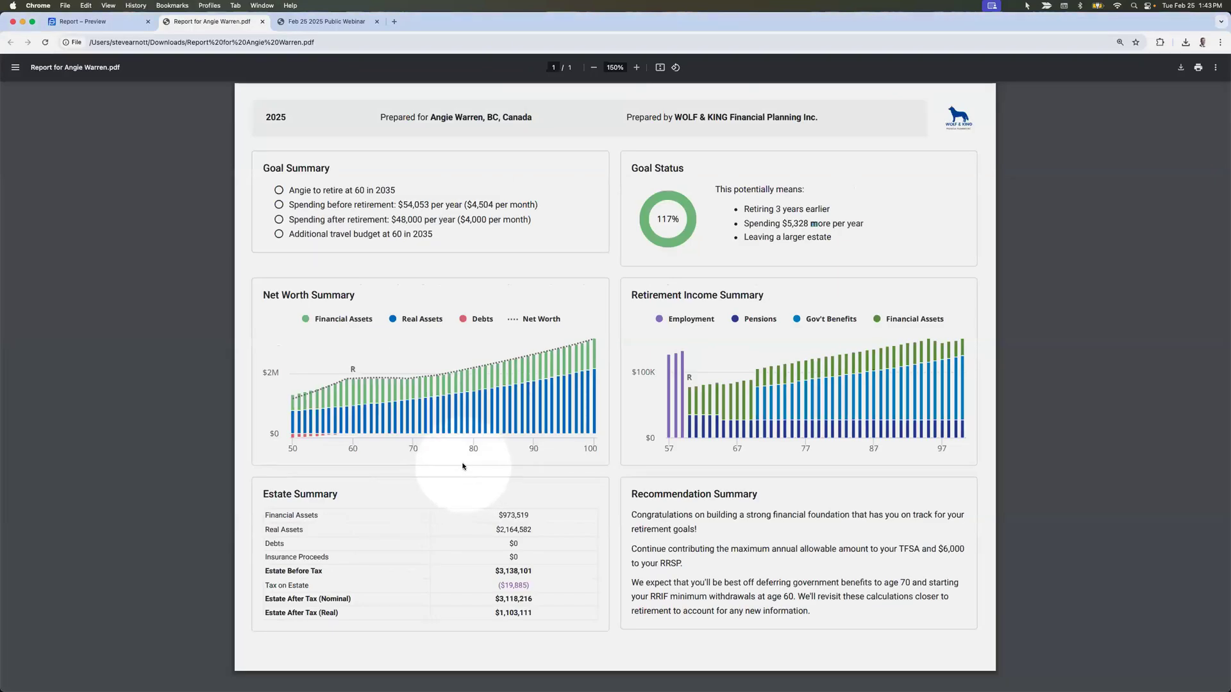
{"action": "key", "text": "super+Tab"}
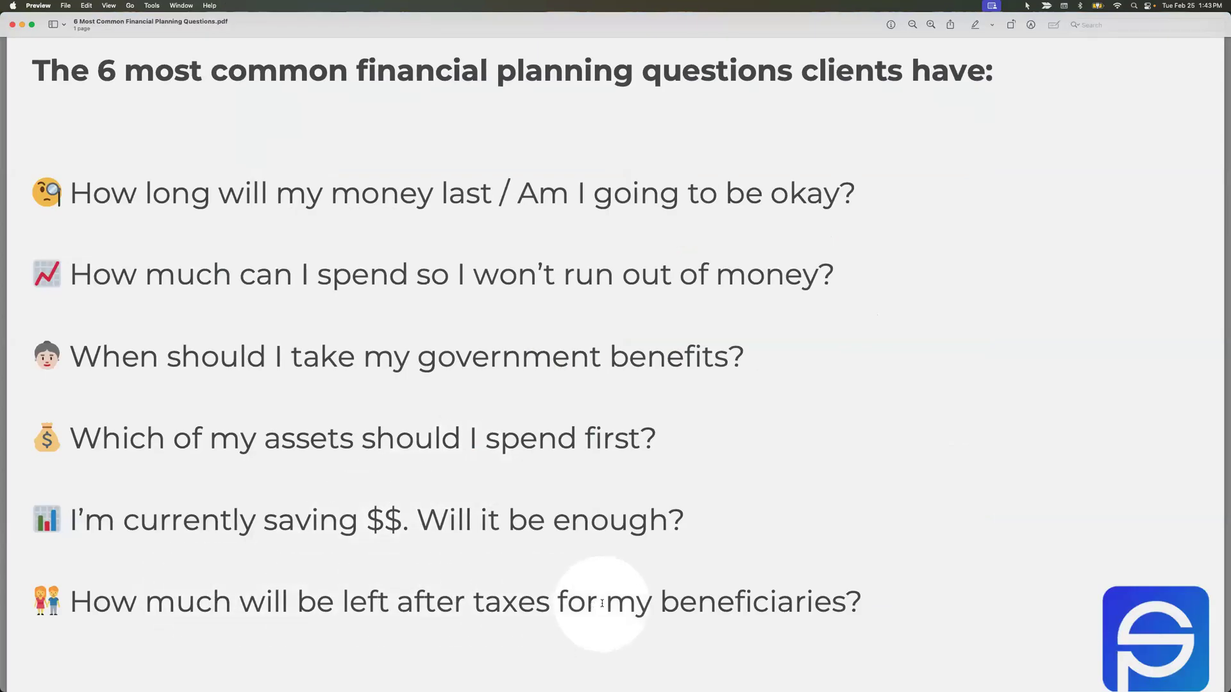
{"action": "key", "text": "super+Tab"}
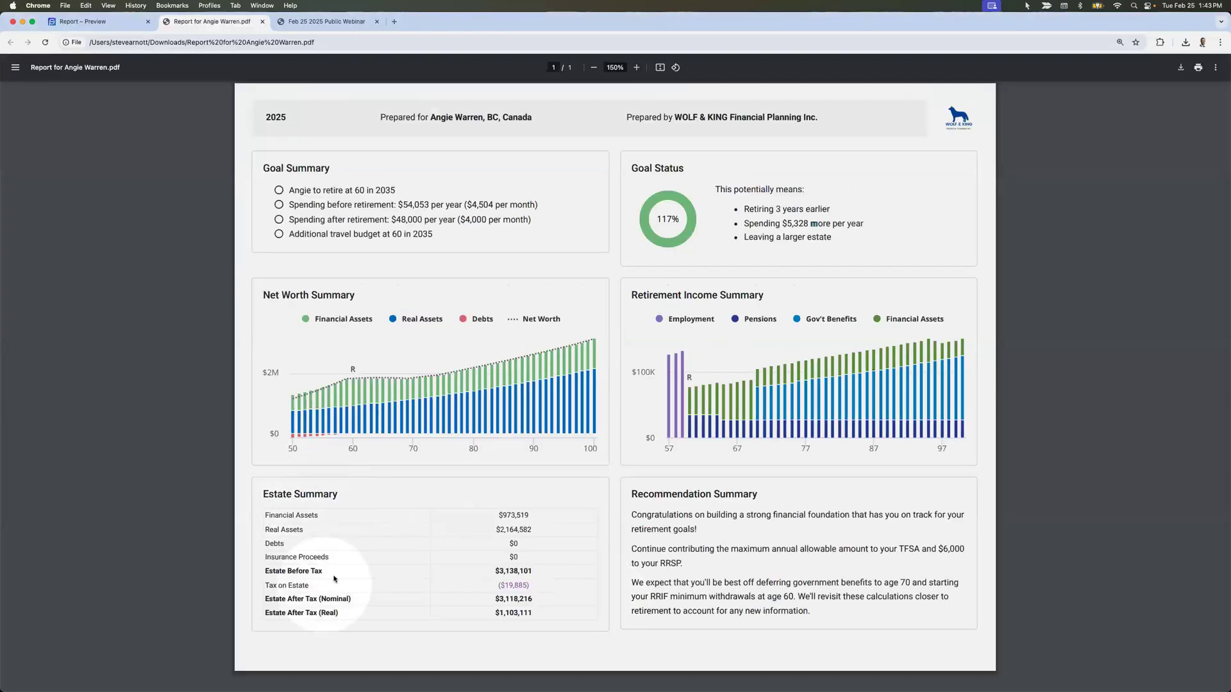
- Highlight the $3,138,101 pre-tax and $1,103,111 after-tax estate values, then return to the report preview
{"action": "left_click_drag", "start_coordinate": [492, 571], "coordinate": [542, 571]}
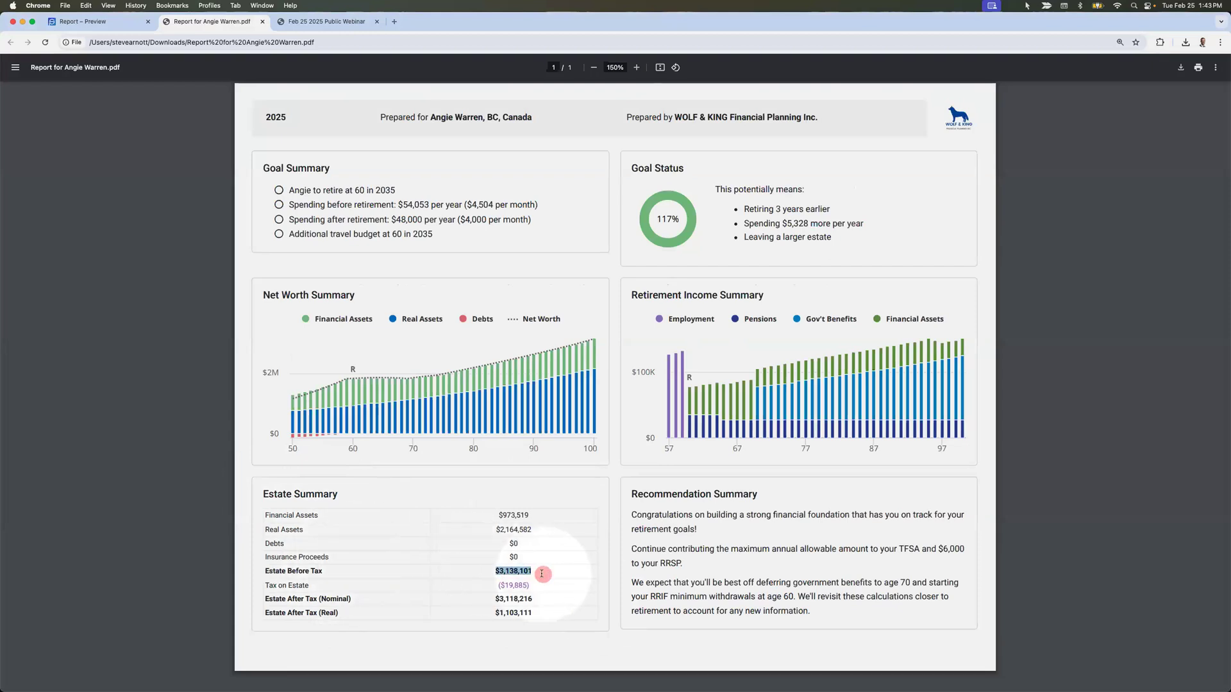
{"action": "left_click", "coordinate": [542, 572]}
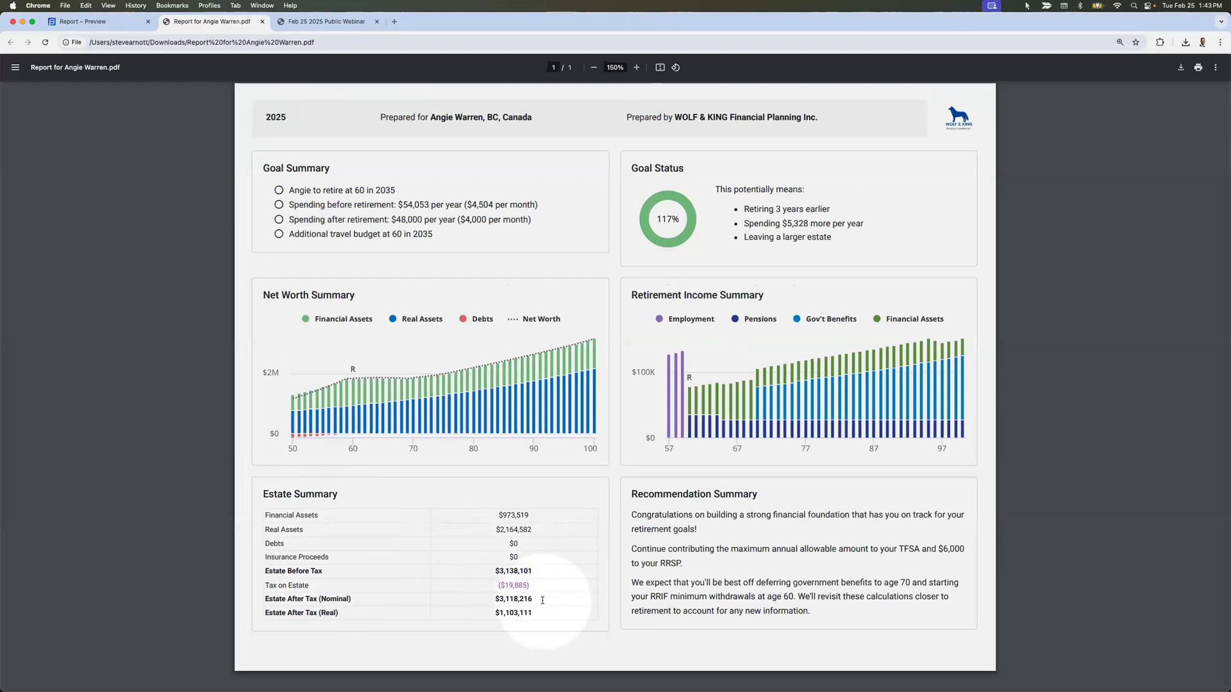
{"action": "left_click_drag", "start_coordinate": [532, 613], "coordinate": [487, 614]}
{"action": "left_click", "coordinate": [480, 616]}
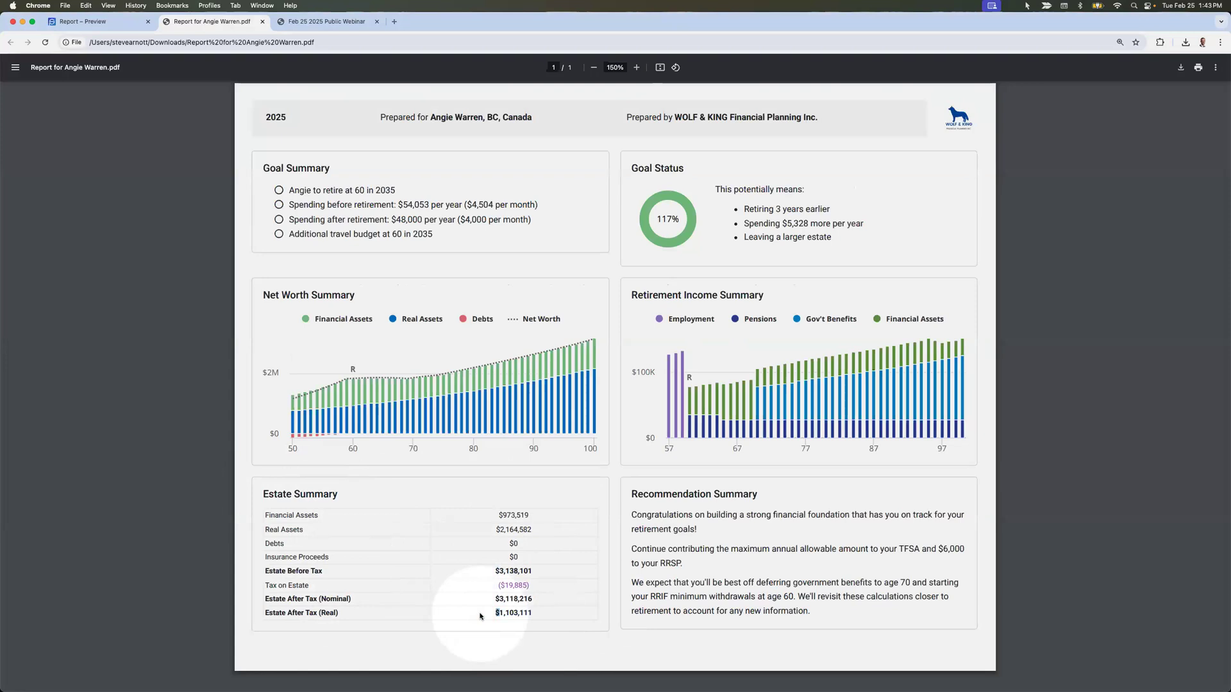
{"action": "left_click", "coordinate": [471, 617]}
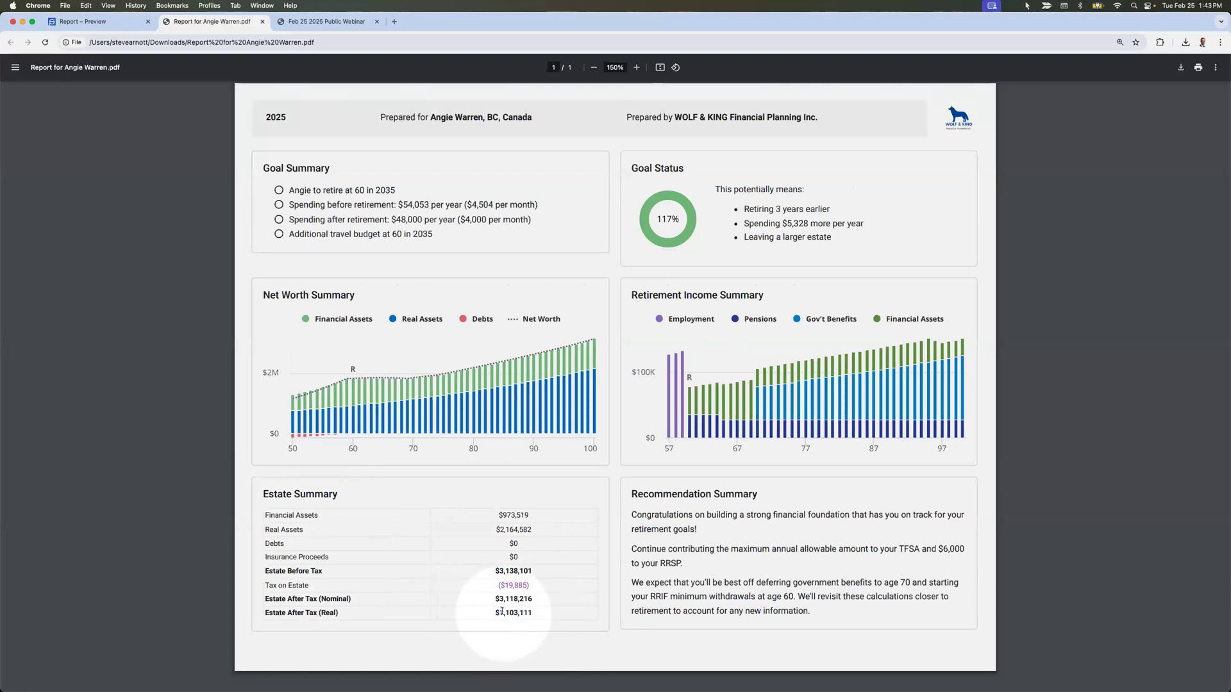
{"action": "key", "text": "super+Tab"}
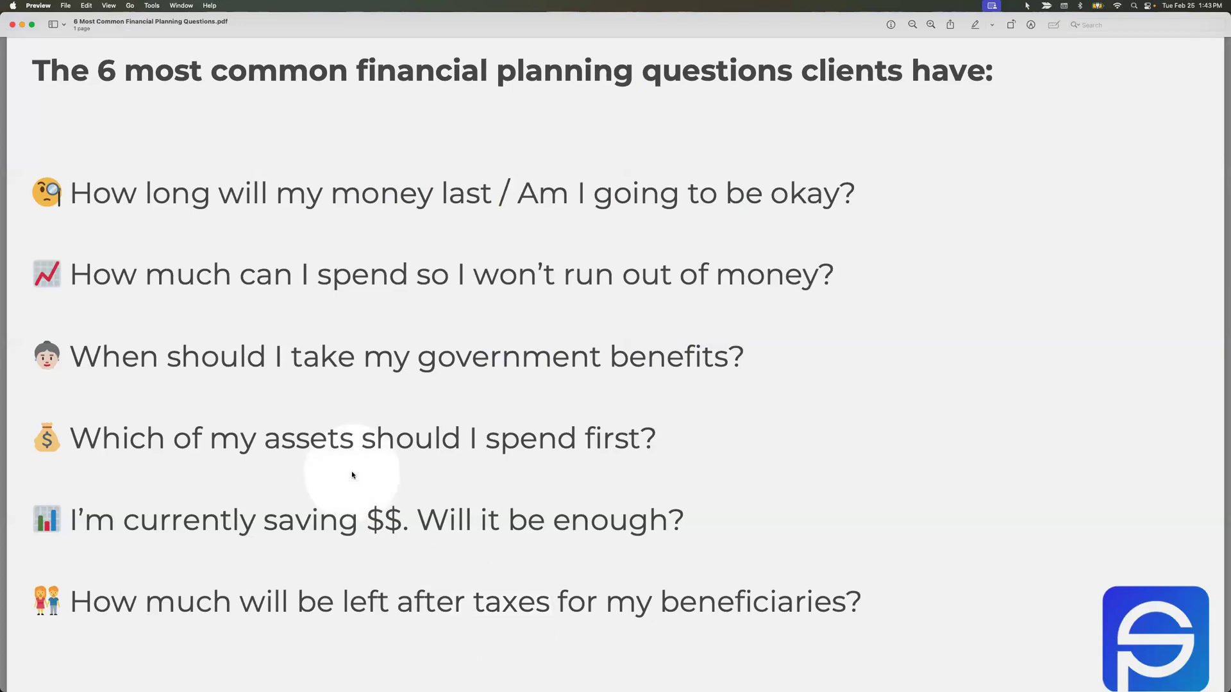
{"action": "key", "text": "super+Tab"}
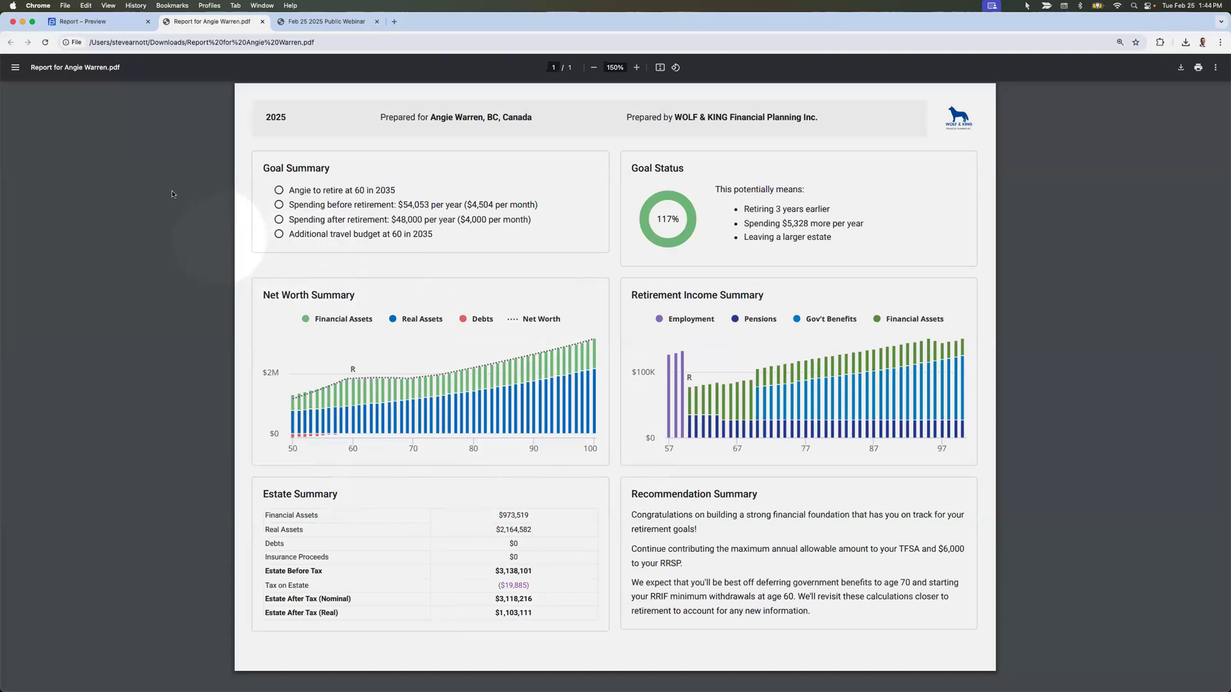
{"action": "left_click", "coordinate": [90, 22]}
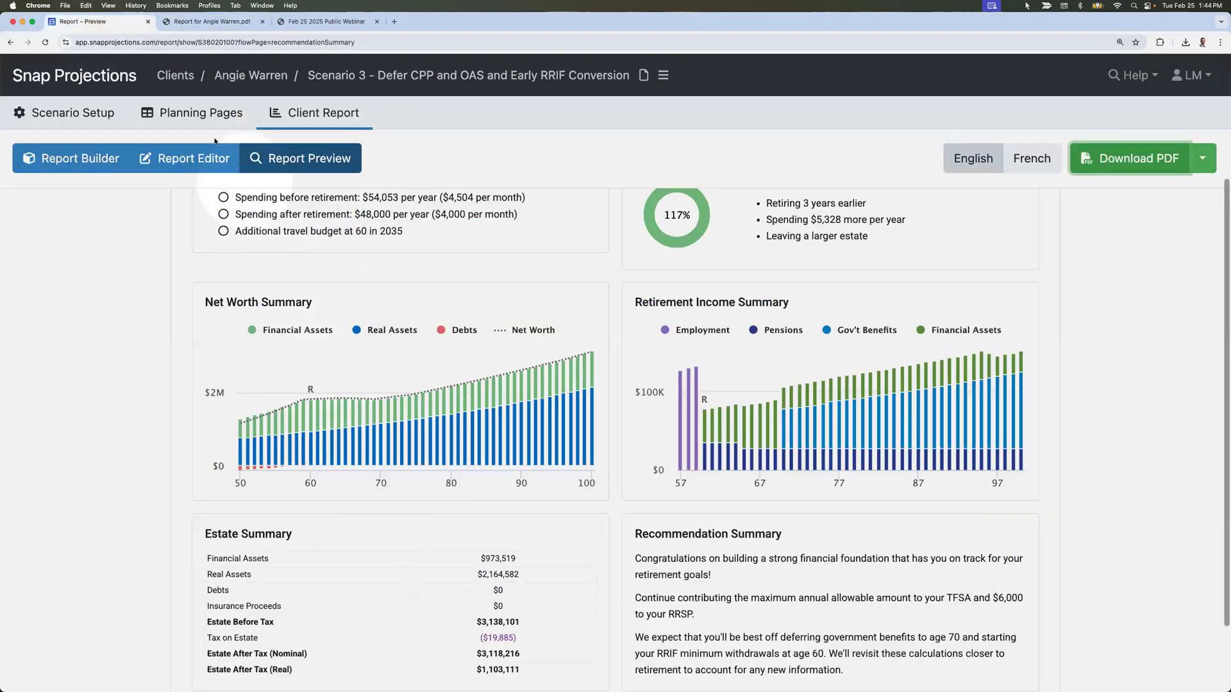
- Open Scenario 3's Planning Pages, view Stress Testing, and drop down the Help menu
{"action": "left_click", "coordinate": [203, 120]}
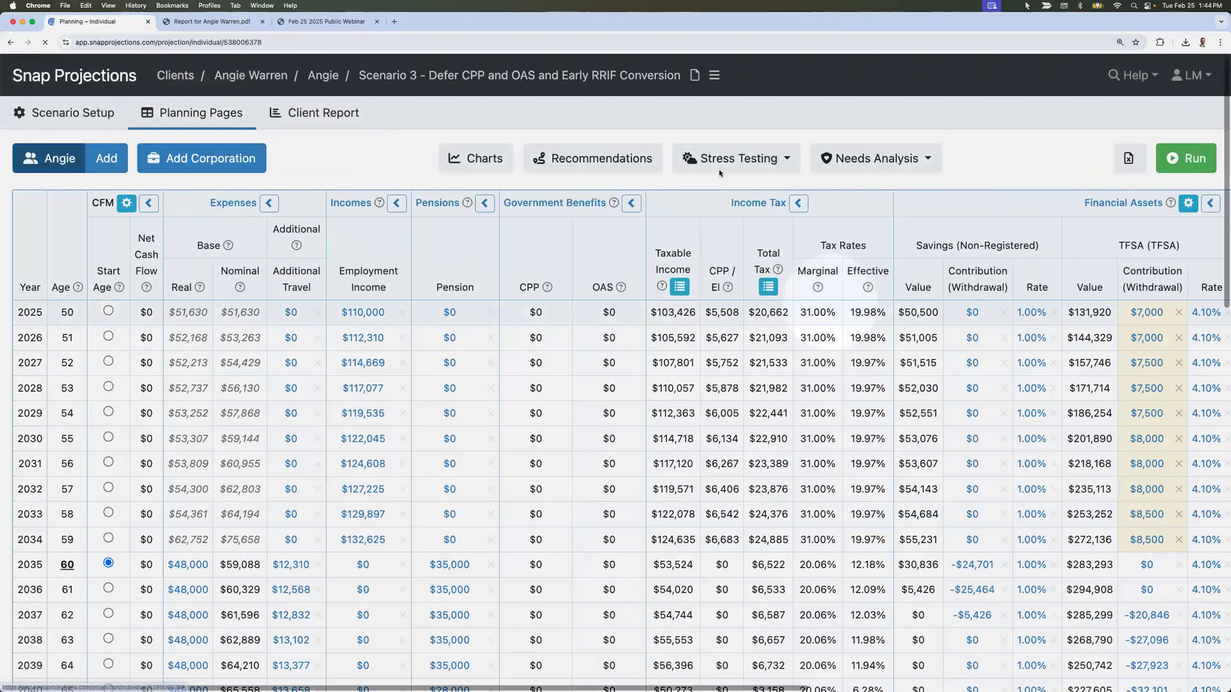
{"action": "left_click", "coordinate": [721, 166]}
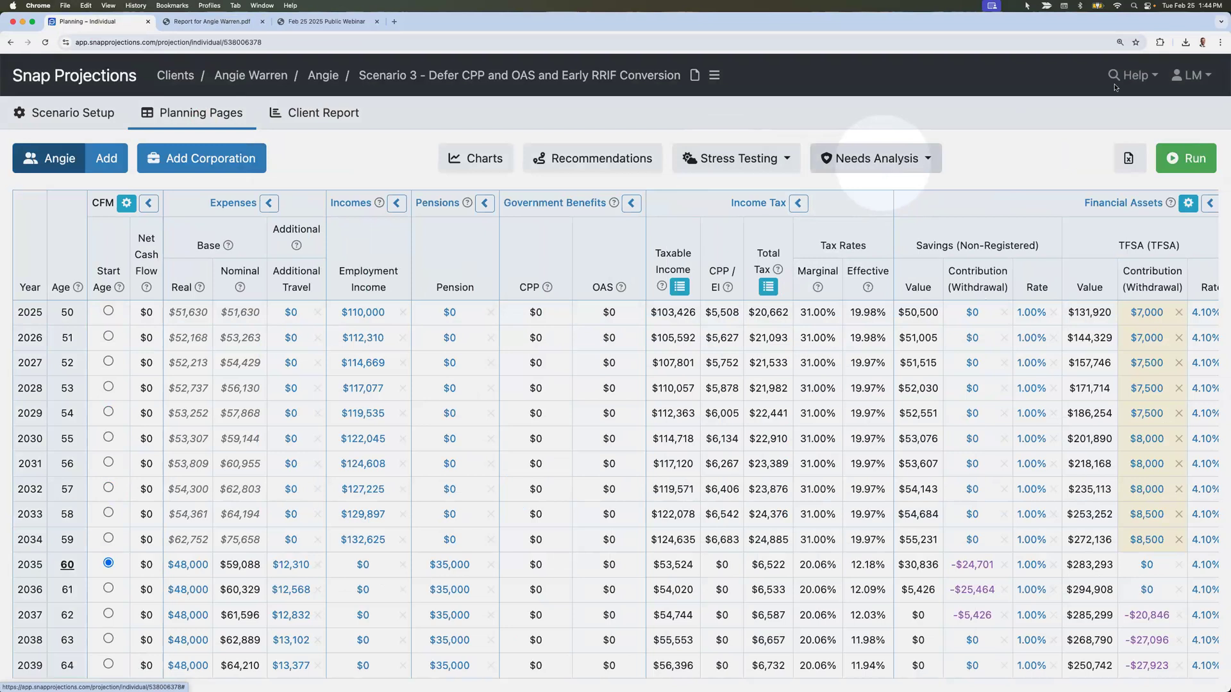
{"action": "left_click", "coordinate": [1135, 75]}
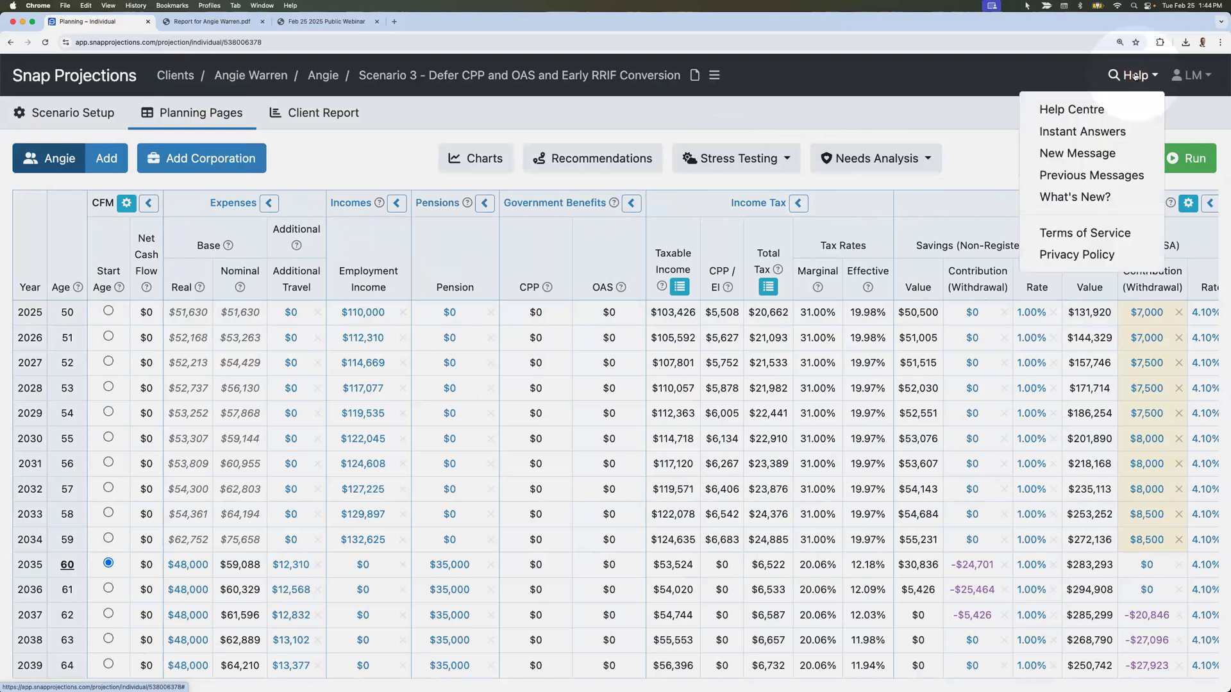
- Open the support Help Centre, then present the Feb 25 2025 webinar slides full screen
{"action": "left_click", "coordinate": [1080, 109]}
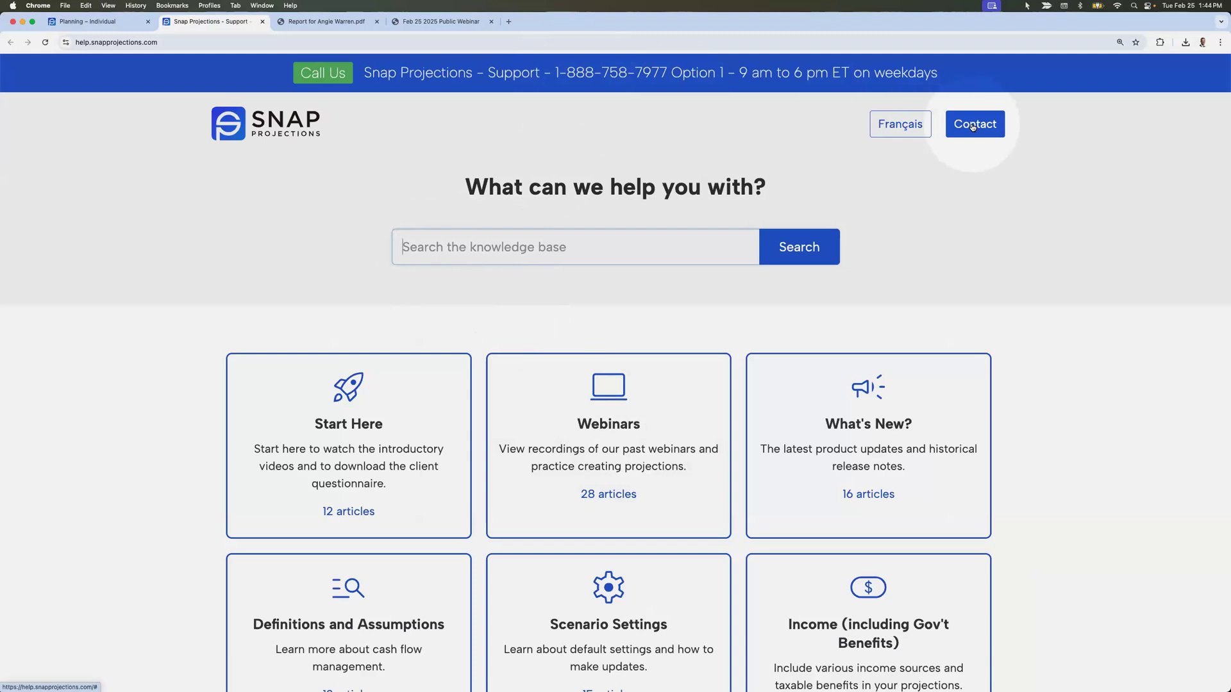
{"action": "left_click", "coordinate": [448, 21]}
{"action": "left_click", "coordinate": [1215, 67]}
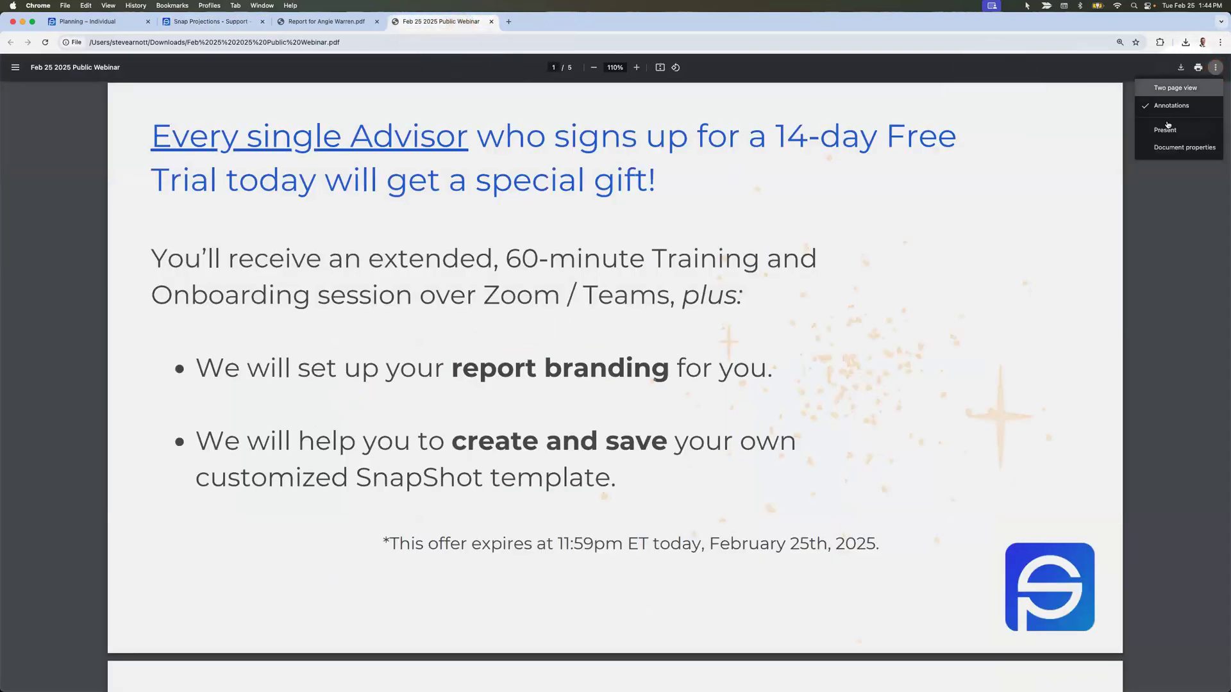
{"action": "left_click", "coordinate": [1165, 129]}
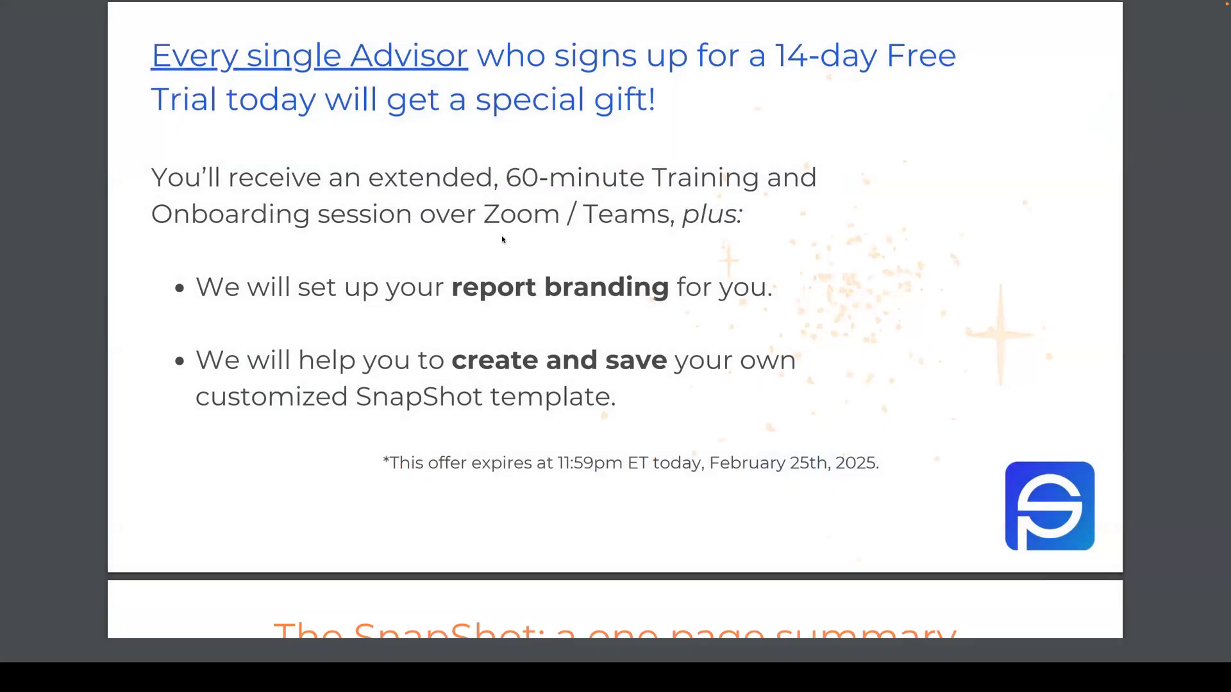
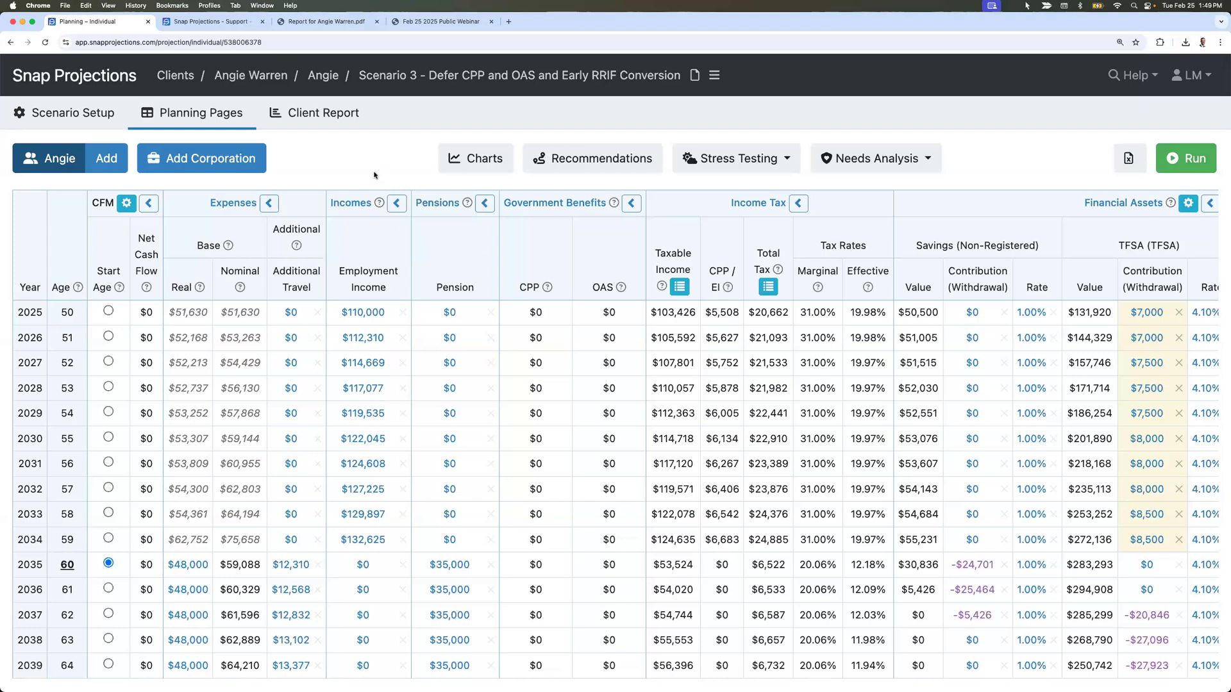
- Open the December 31, 2075 estate breakdown: $3,138,101 before tax, $3,118,216 after tax
{"action": "scroll", "coordinate": [609, 452], "scroll_direction": "down", "scroll_amount": 15}
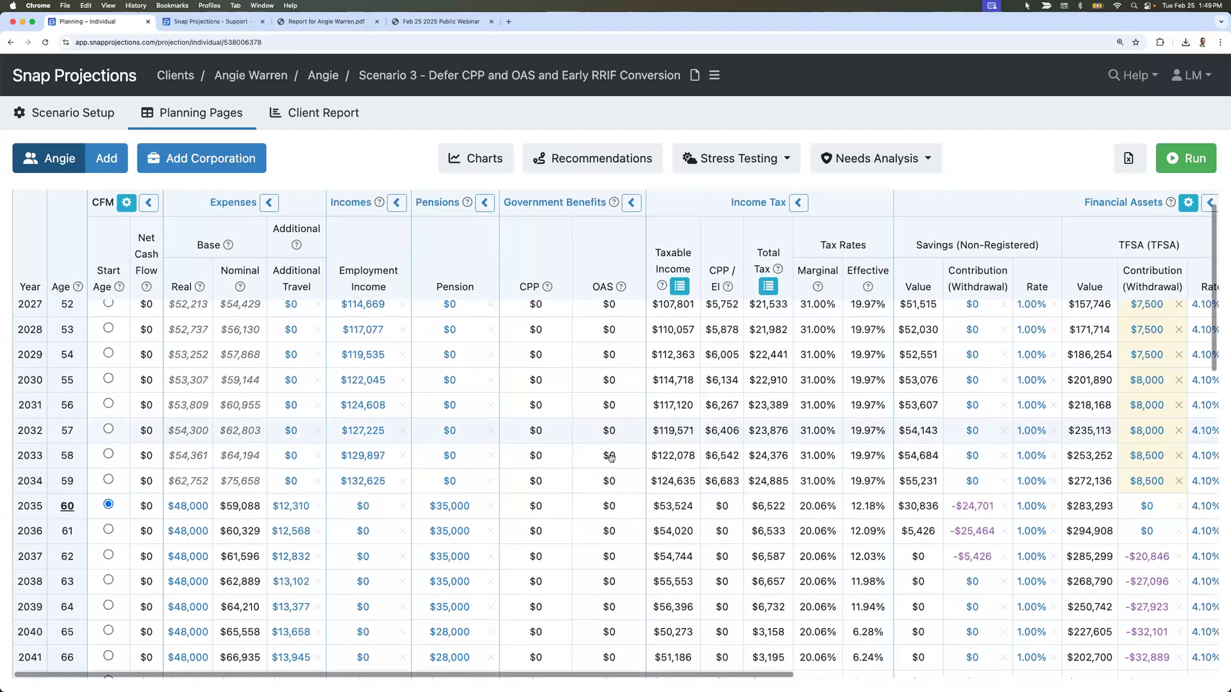
{"action": "scroll", "coordinate": [611, 460], "scroll_direction": "down", "scroll_amount": 3}
{"action": "scroll", "coordinate": [610, 460], "scroll_direction": "right", "scroll_amount": 10}
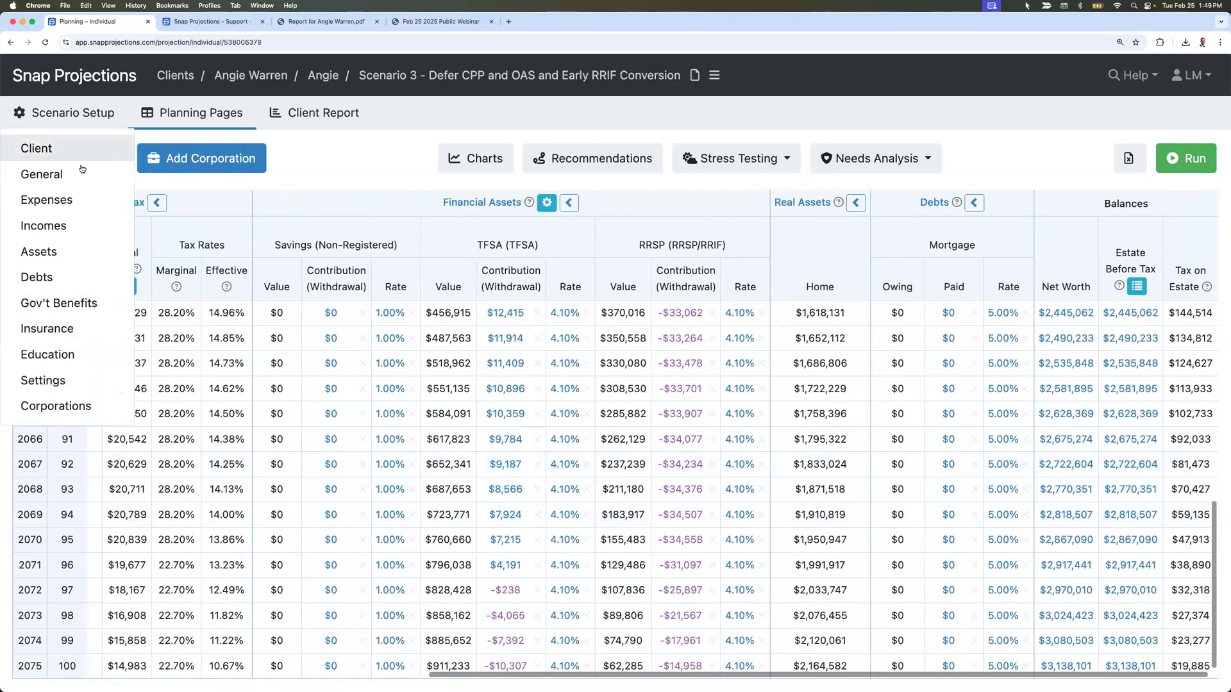
{"action": "left_click", "coordinate": [1130, 666]}
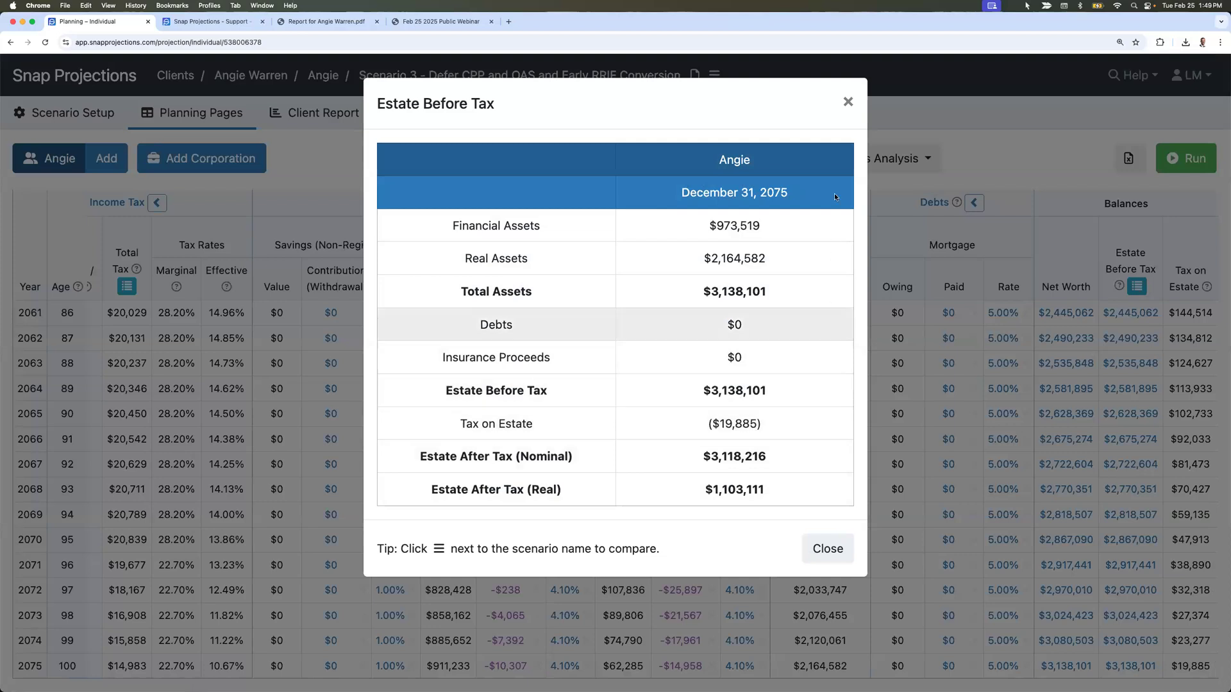
- Close the 2075 Estate Before Tax breakdown to return to the planning table
{"action": "left_click", "coordinate": [848, 102]}
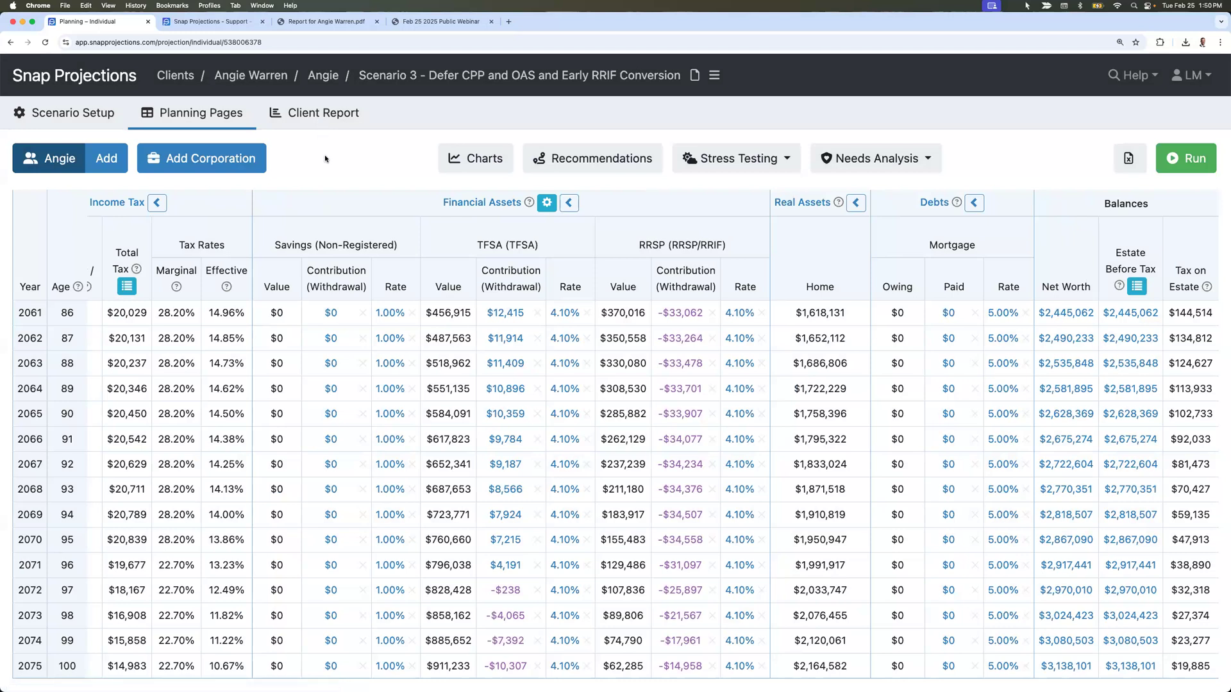
{"action": "scroll", "coordinate": [510, 417], "scroll_direction": "left", "scroll_amount": 10}
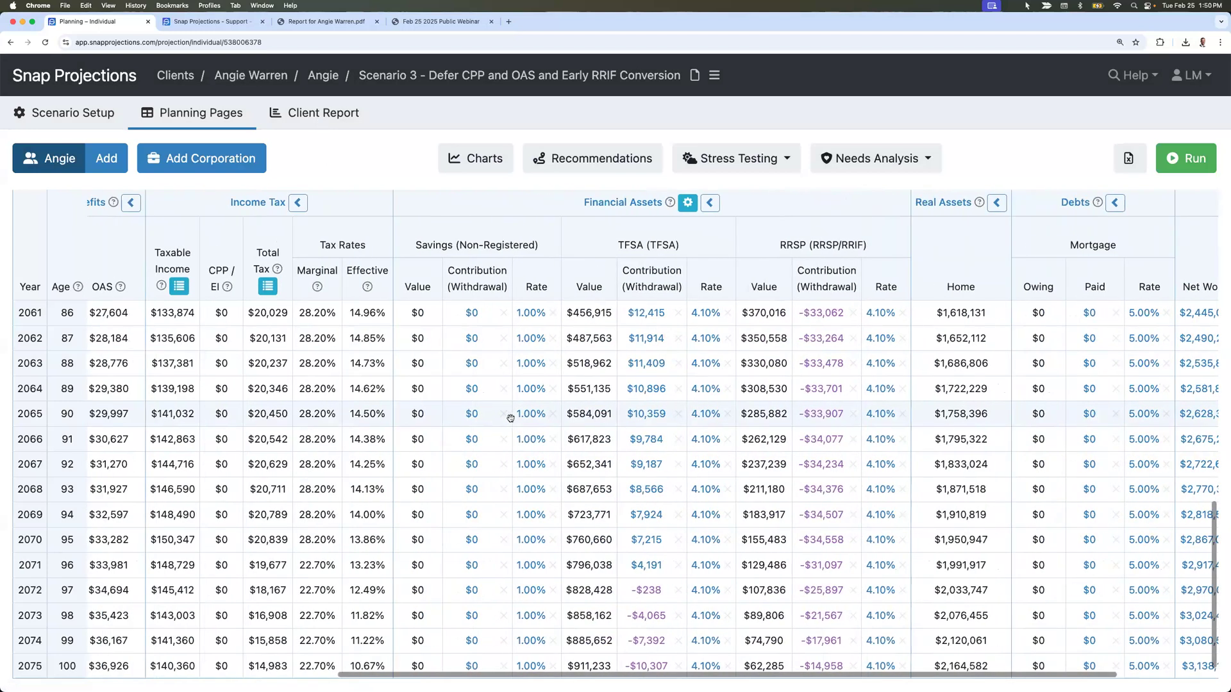
{"action": "scroll", "coordinate": [510, 417], "scroll_direction": "left", "scroll_amount": 2}
{"action": "scroll", "coordinate": [509, 418], "scroll_direction": "up", "scroll_amount": 10}
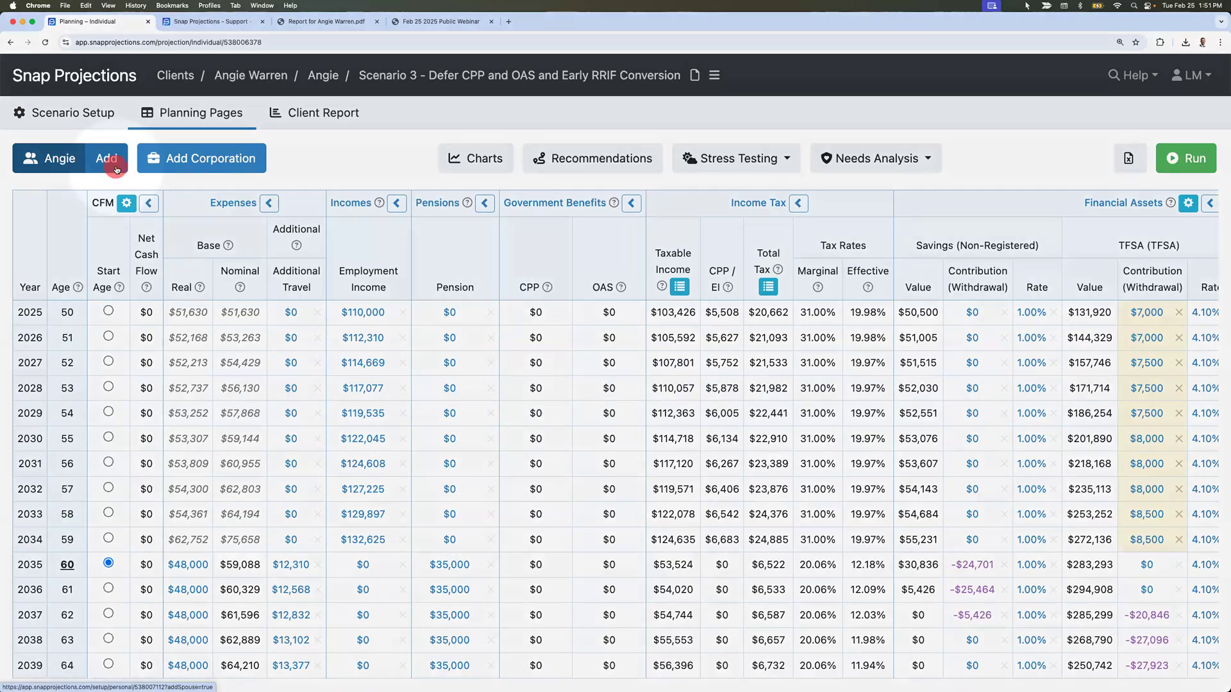
{"action": "left_click", "coordinate": [113, 166]}
- On the Client page, add a spouse with first name, last name and birth date 1980-01-01
{"action": "left_click", "coordinate": [71, 114]}
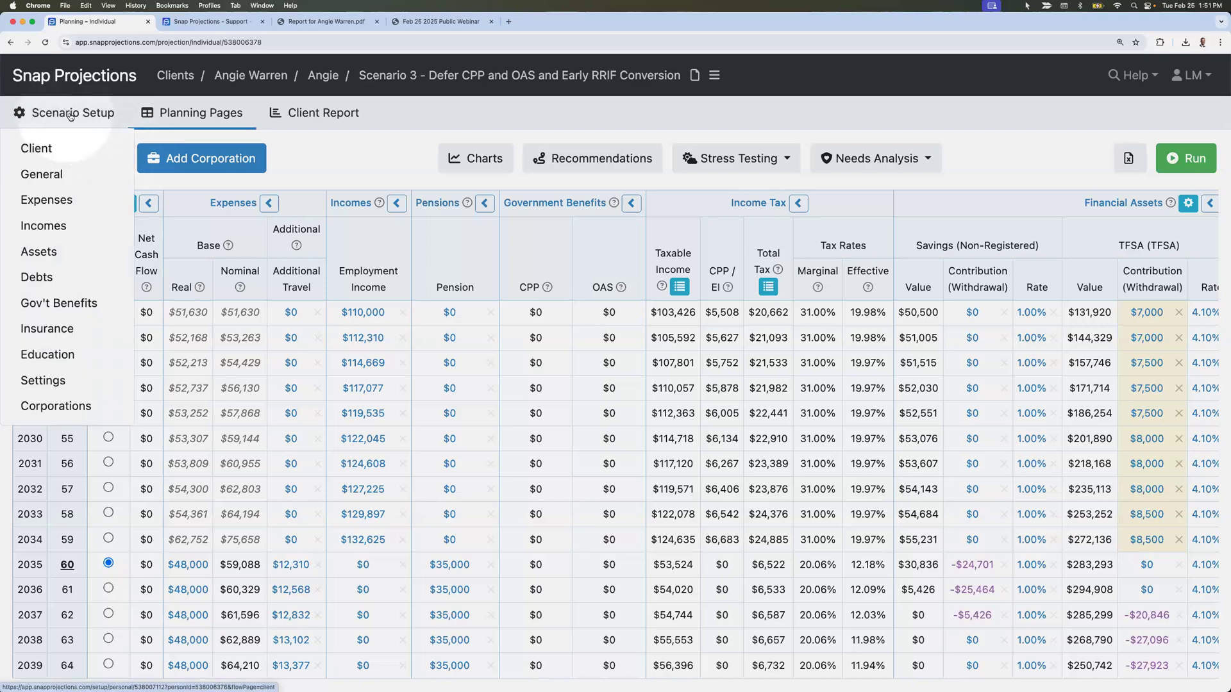
{"action": "left_click", "coordinate": [51, 152]}
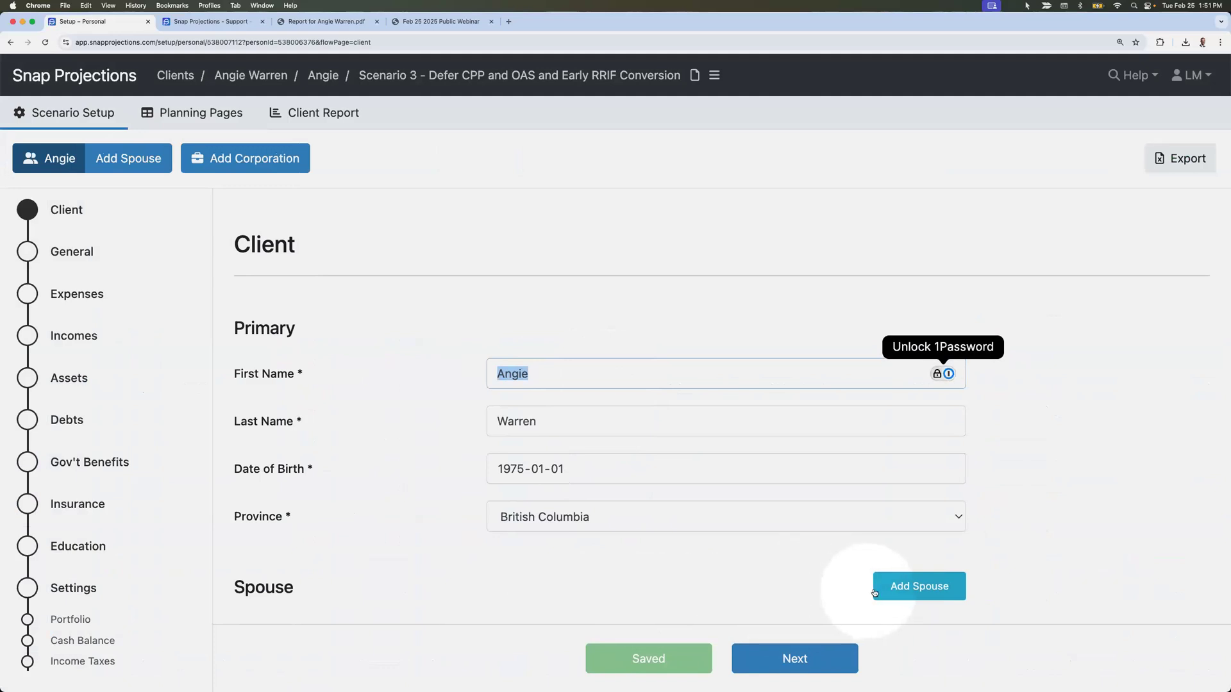
{"action": "left_click", "coordinate": [897, 586]}
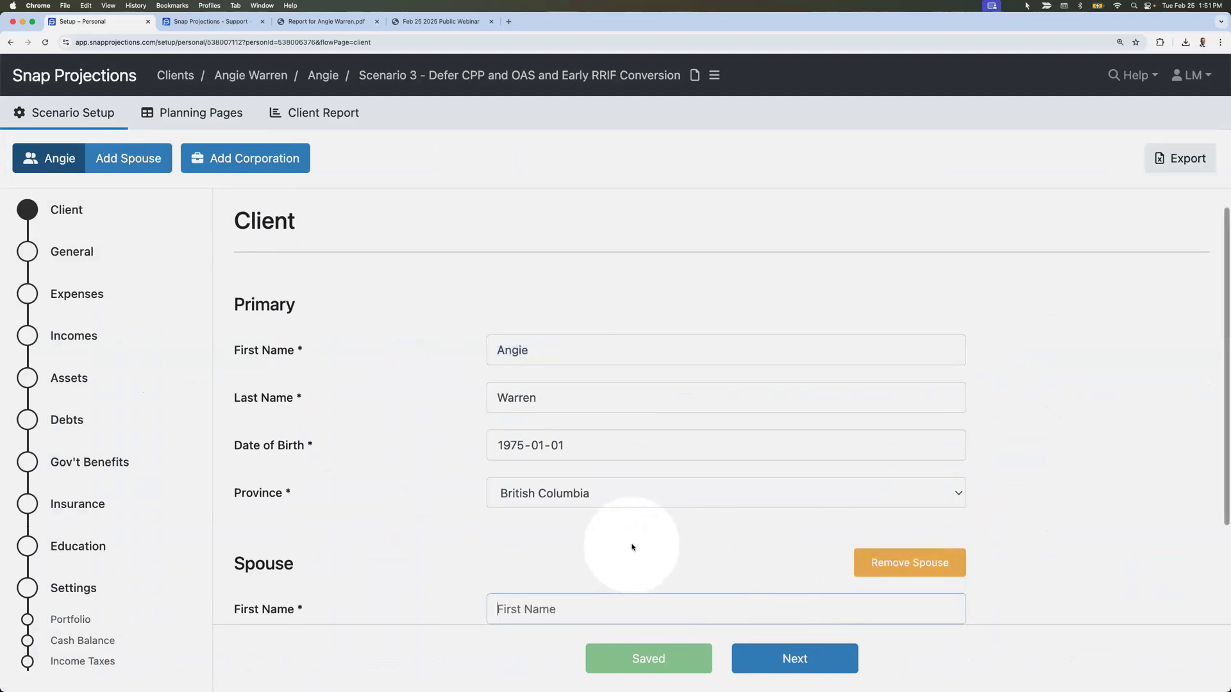
{"action": "scroll", "coordinate": [632, 544], "scroll_direction": "down", "scroll_amount": 3}
{"action": "type", "text": "Darryl"}
{"action": "key", "text": "Tab"}
{"action": "type", "text": "Warren"}
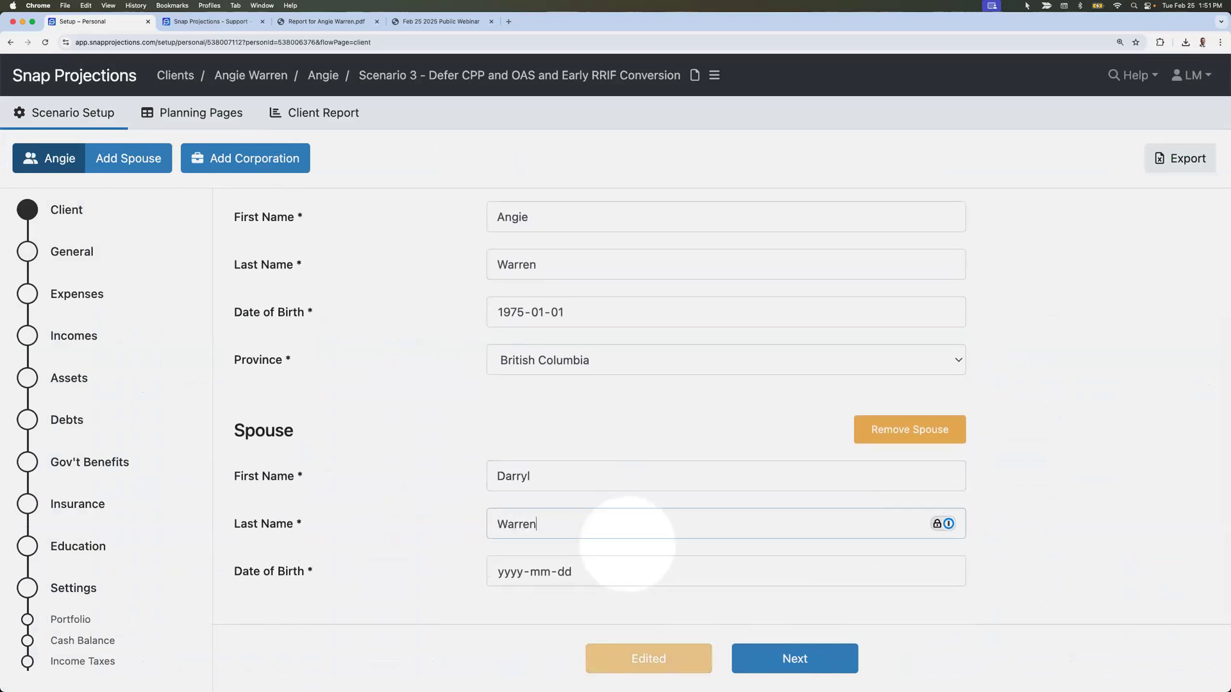
{"action": "key", "text": "Tab"}
{"action": "type", "text": "1980-01-01"}
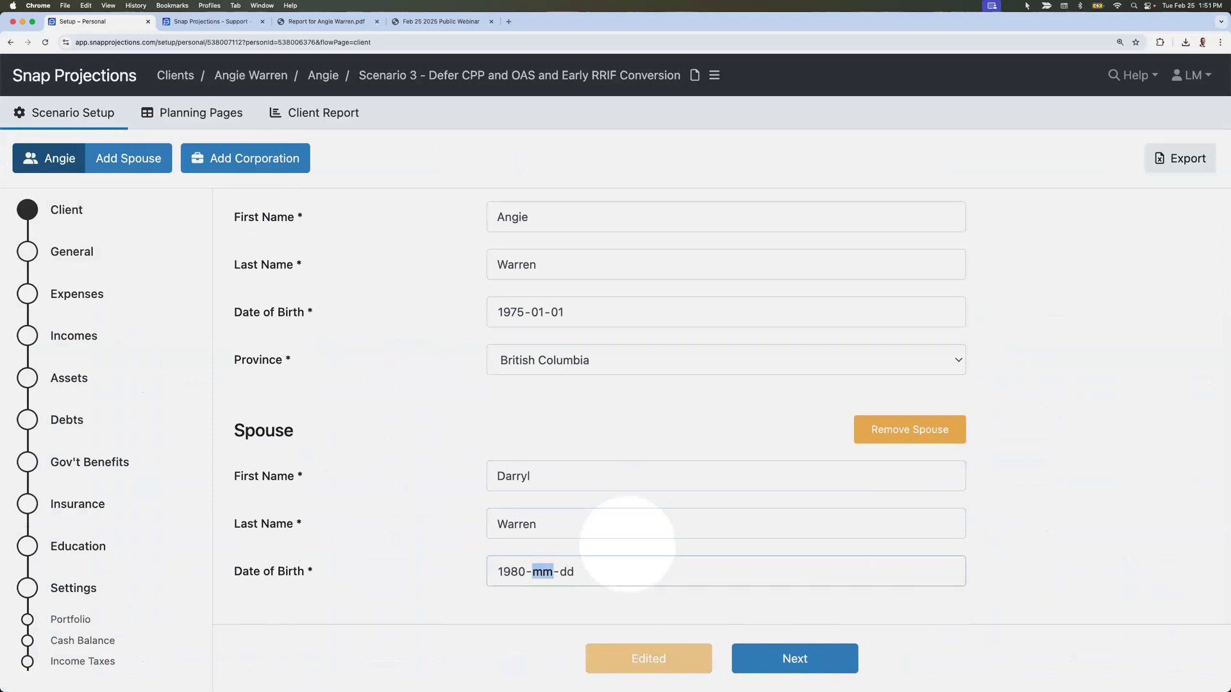
{"action": "left_click", "coordinate": [605, 603]}
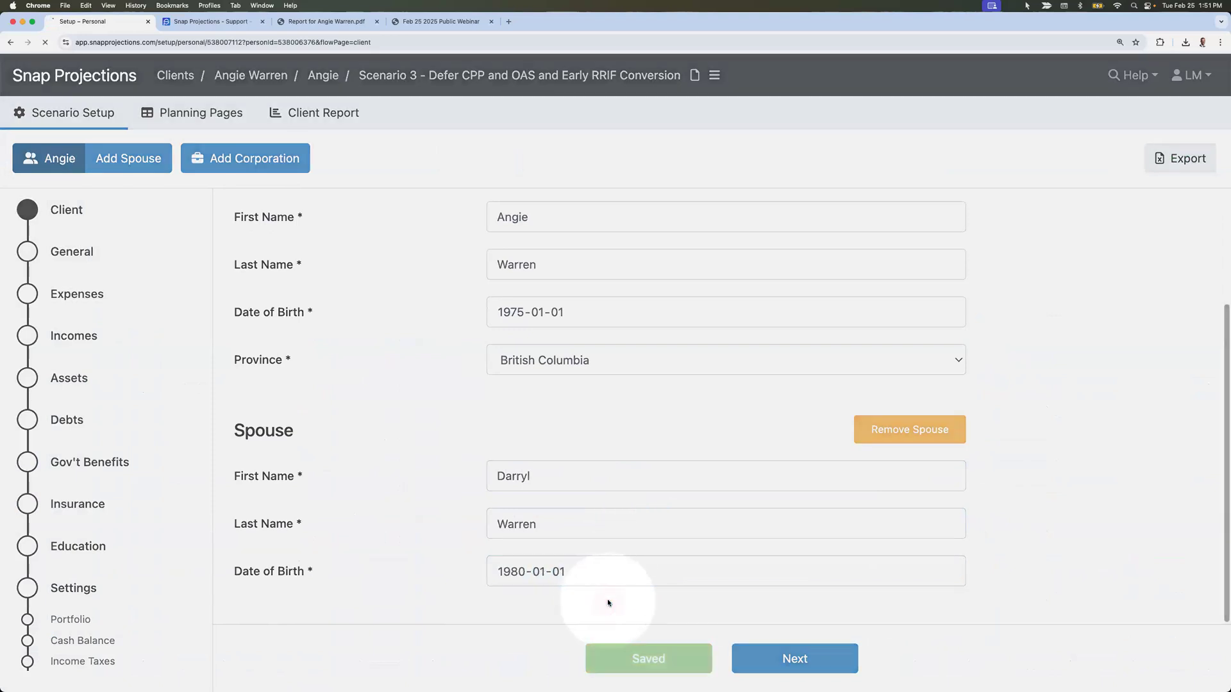
- Open the spouse's Expenses page showing $48,000 base expenses
{"action": "scroll", "coordinate": [573, 464], "scroll_direction": "down", "scroll_amount": 1}
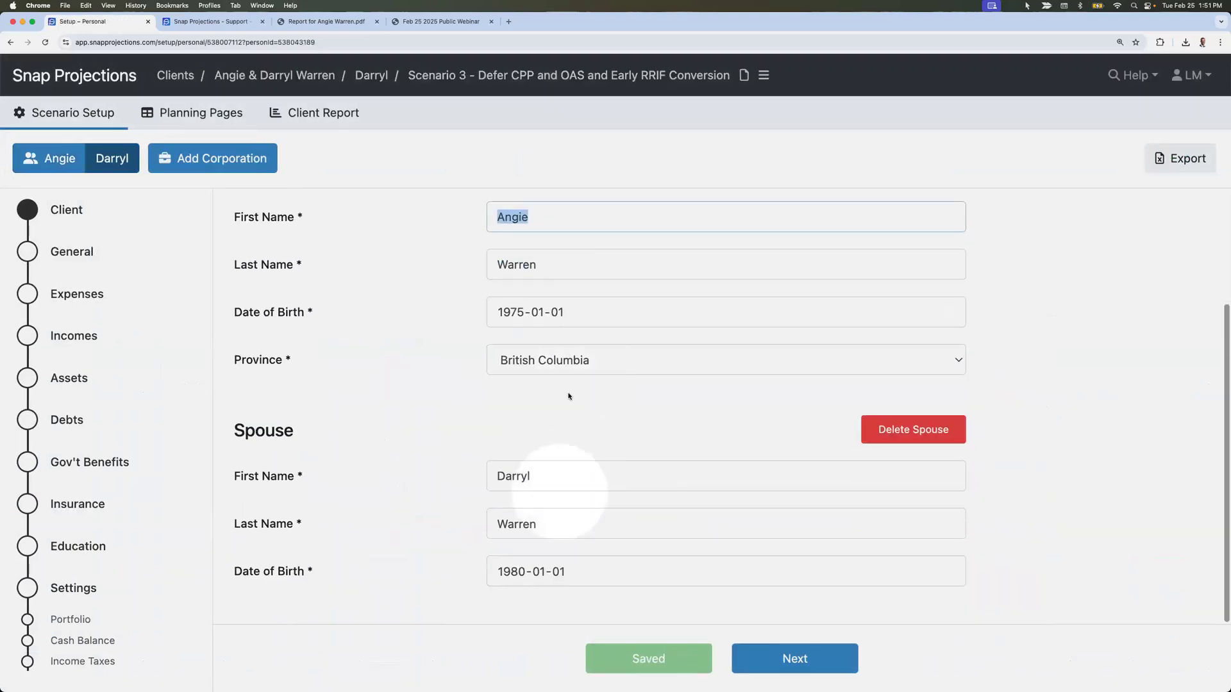
{"action": "scroll", "coordinate": [366, 353], "scroll_direction": "down", "scroll_amount": 1}
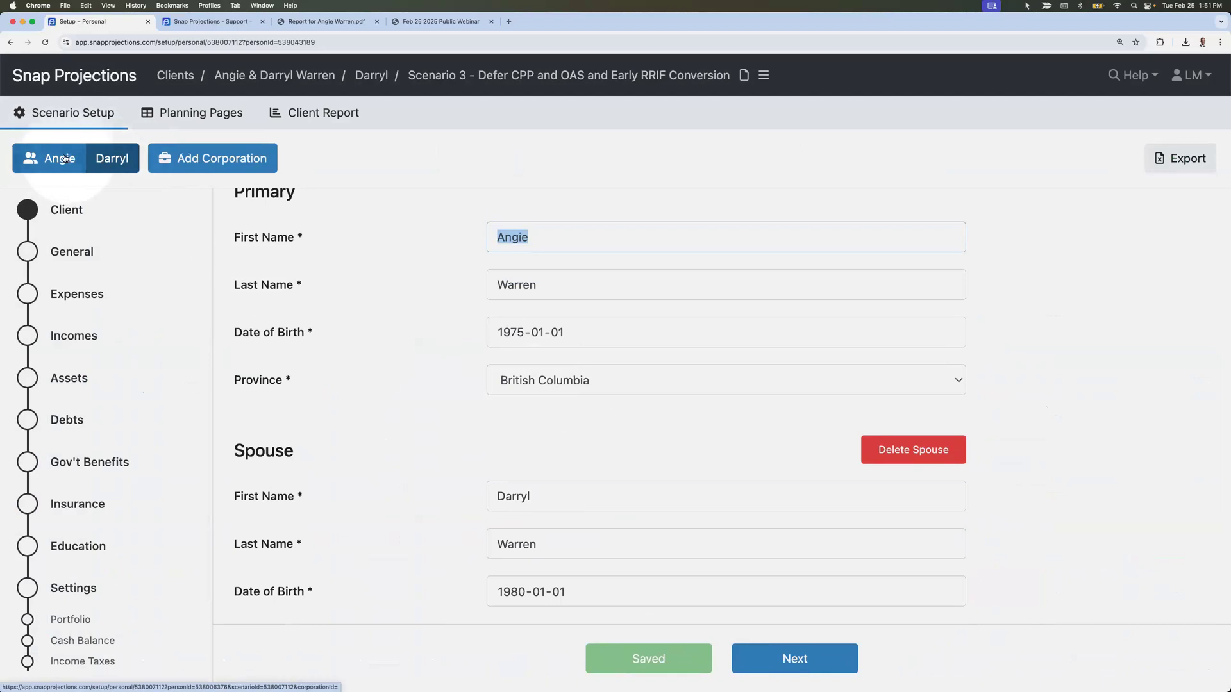
{"action": "left_click", "coordinate": [68, 290]}
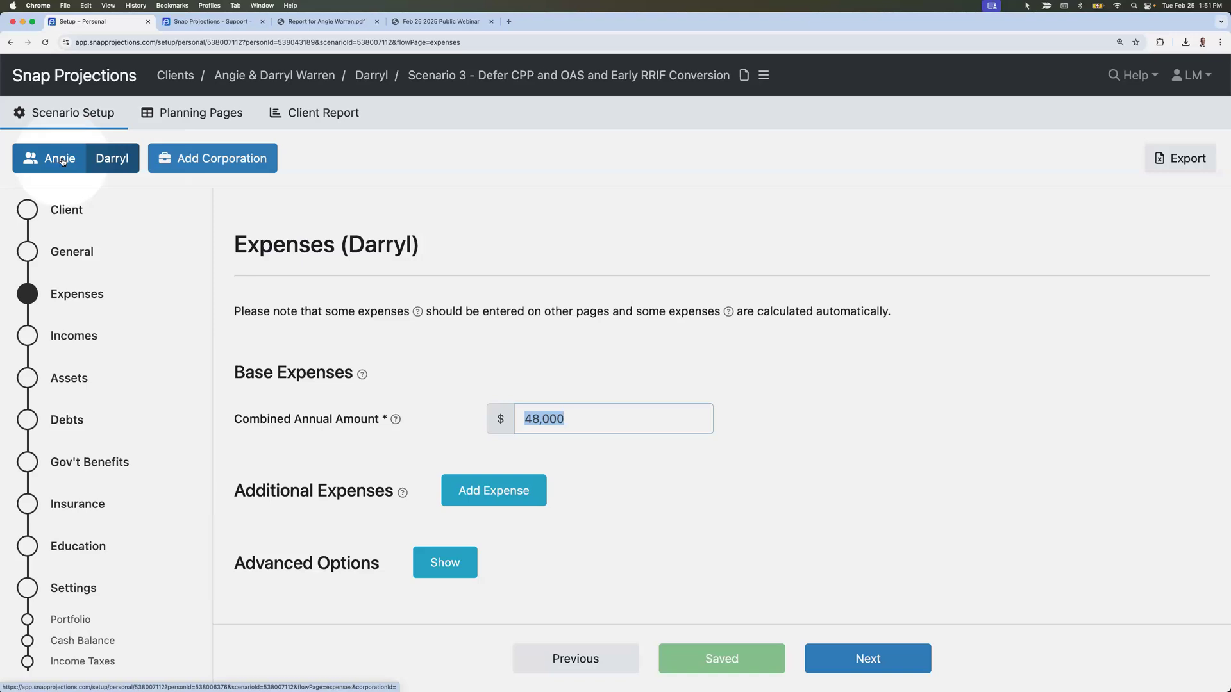
- Review the Incomes pages for the spouse and the primary client
{"action": "left_click", "coordinate": [74, 336]}
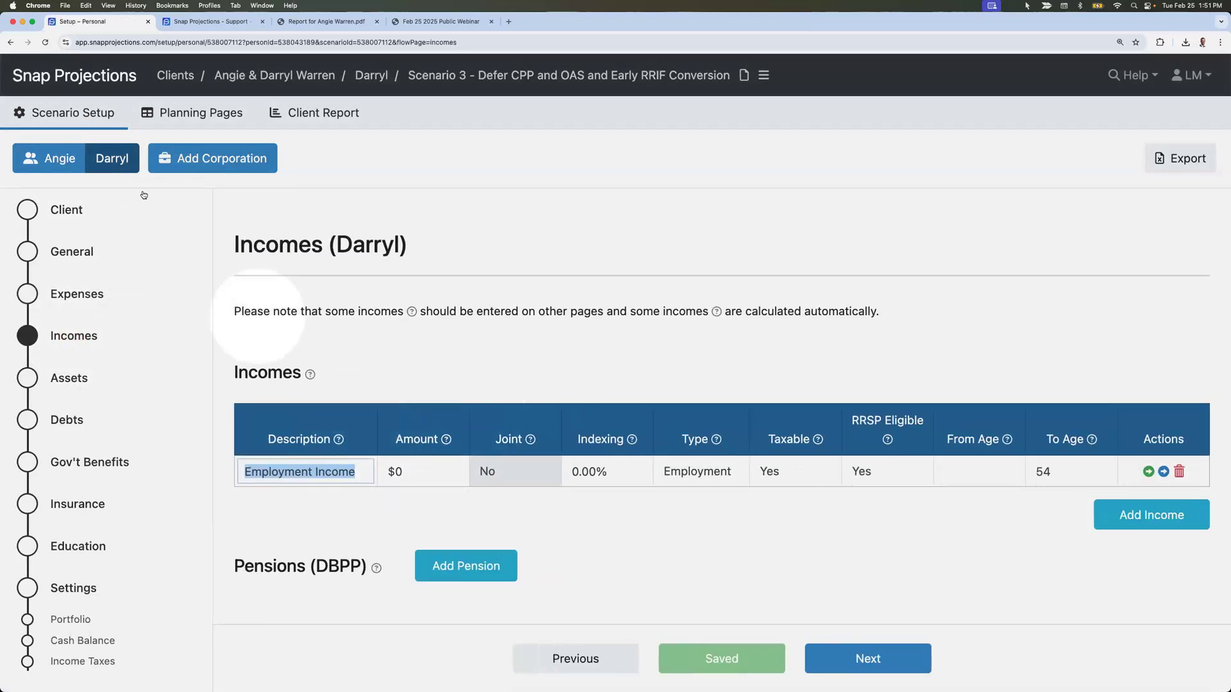
{"action": "left_click", "coordinate": [52, 161]}
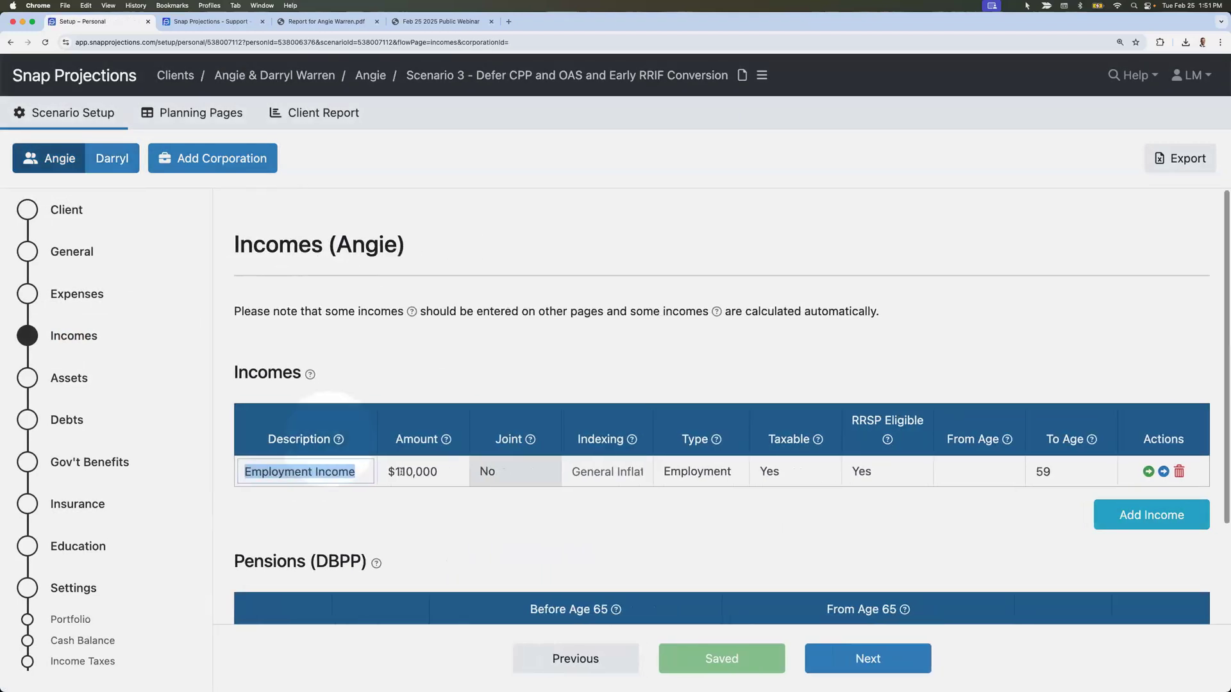
{"action": "scroll", "coordinate": [481, 461], "scroll_direction": "down", "scroll_amount": 3}
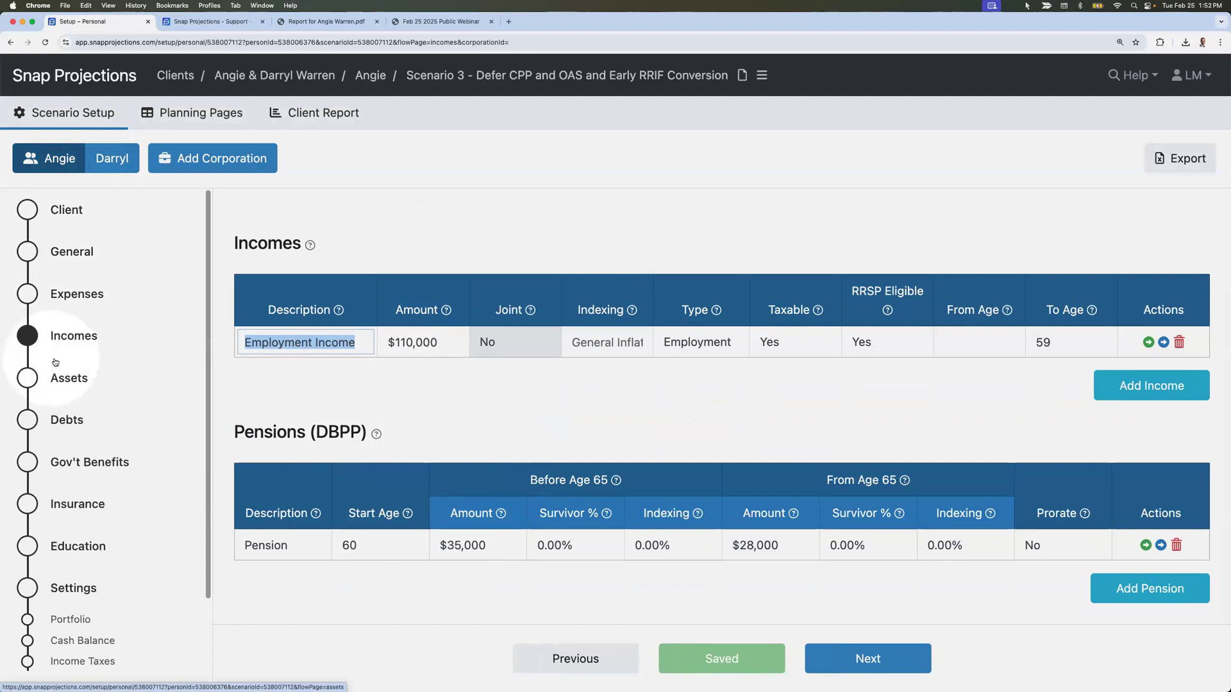
- Check the RRSP account type and RRSP/RRIF conversion settings, then return to Planning Pages
{"action": "left_click", "coordinate": [67, 379]}
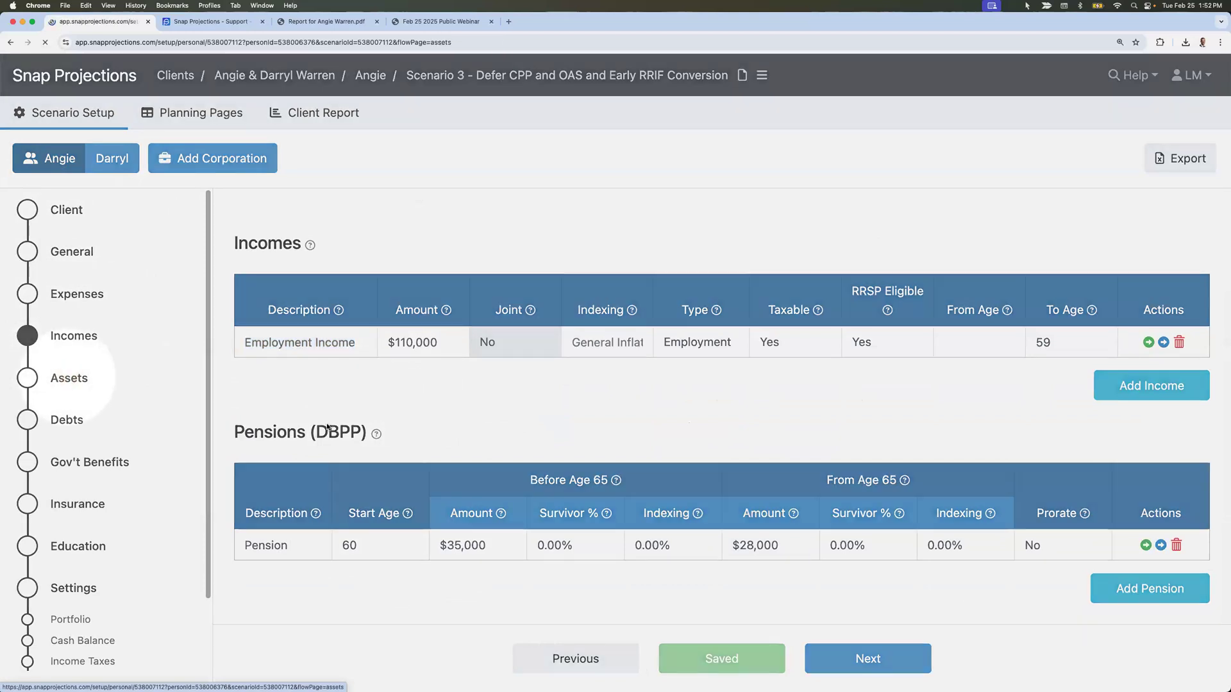
{"action": "scroll", "coordinate": [406, 449], "scroll_direction": "down", "scroll_amount": 3}
{"action": "left_click", "coordinate": [516, 450]}
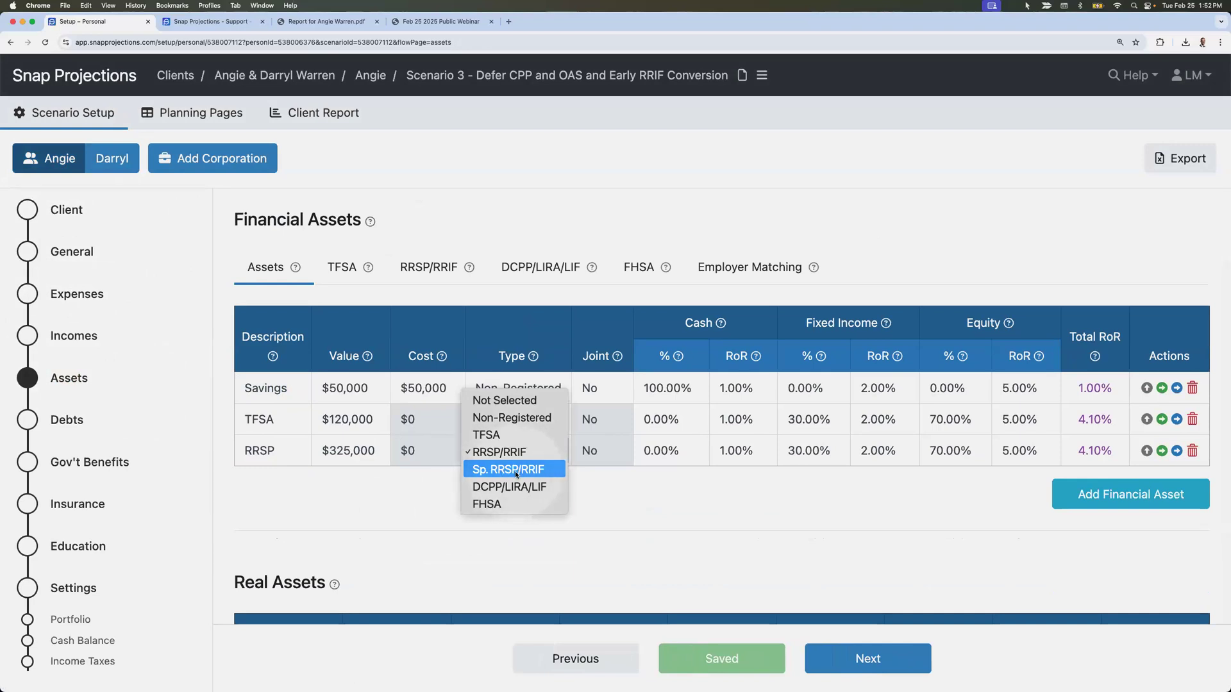
{"action": "left_click", "coordinate": [362, 493]}
{"action": "left_click", "coordinate": [438, 275]}
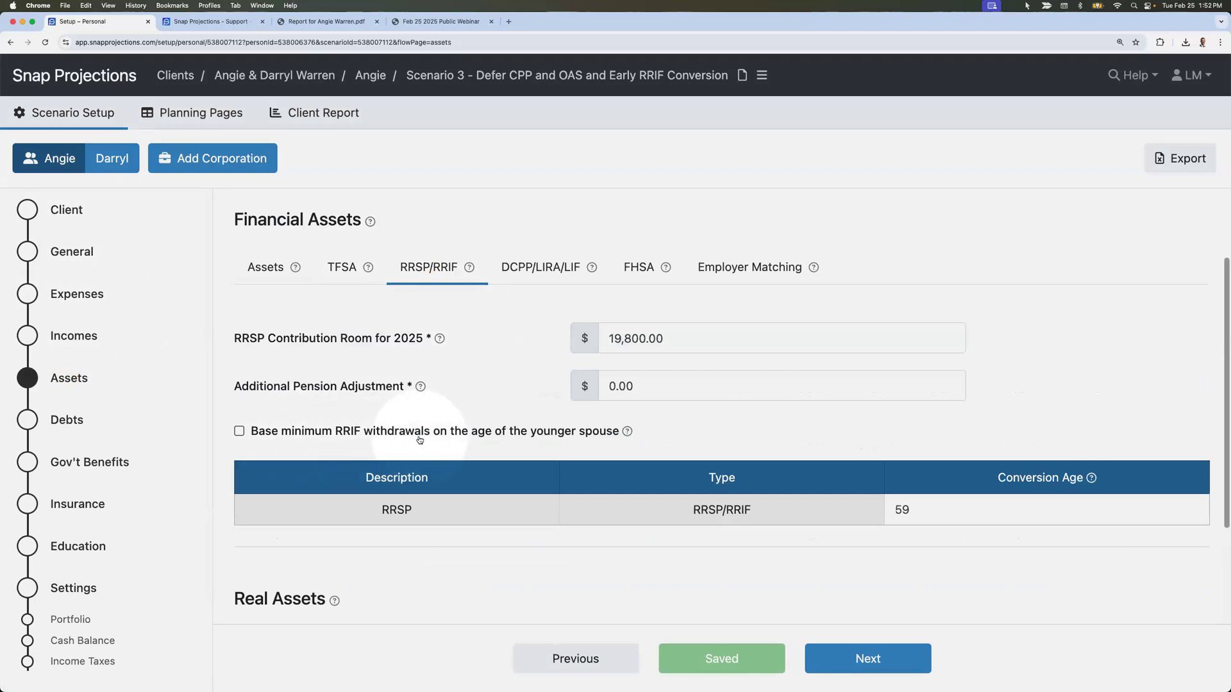
{"action": "left_click", "coordinate": [184, 114]}
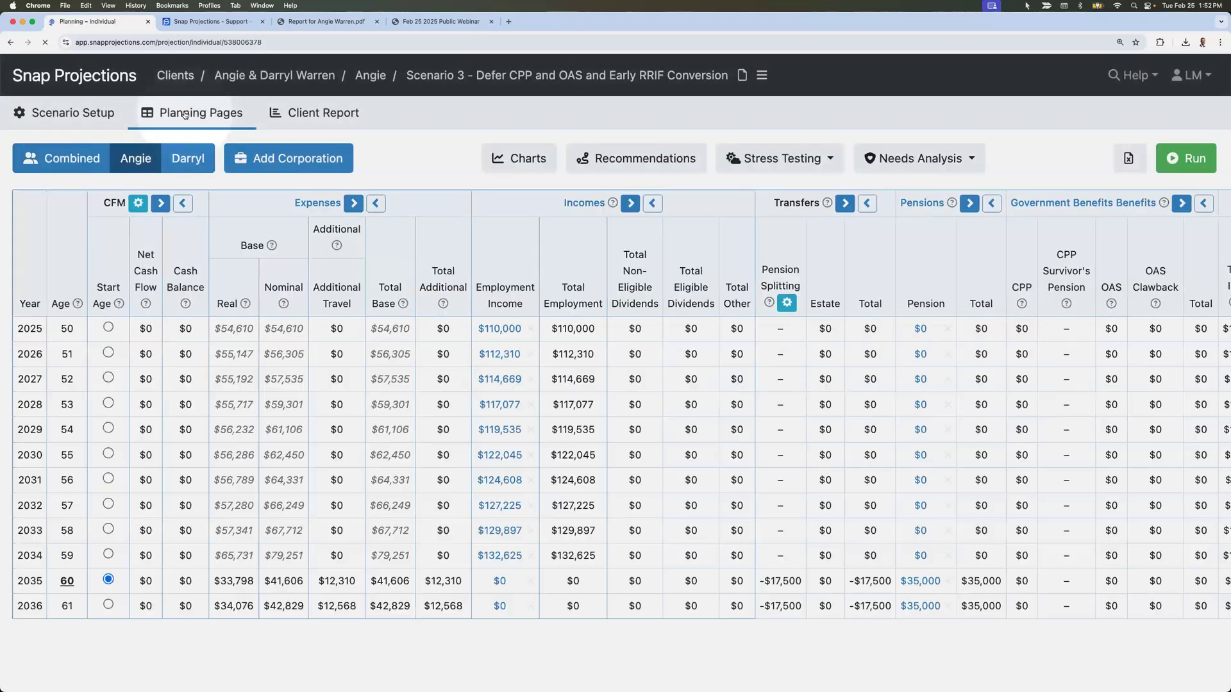
- View the spouse's year-by-year projection table
{"action": "left_click", "coordinate": [200, 162]}
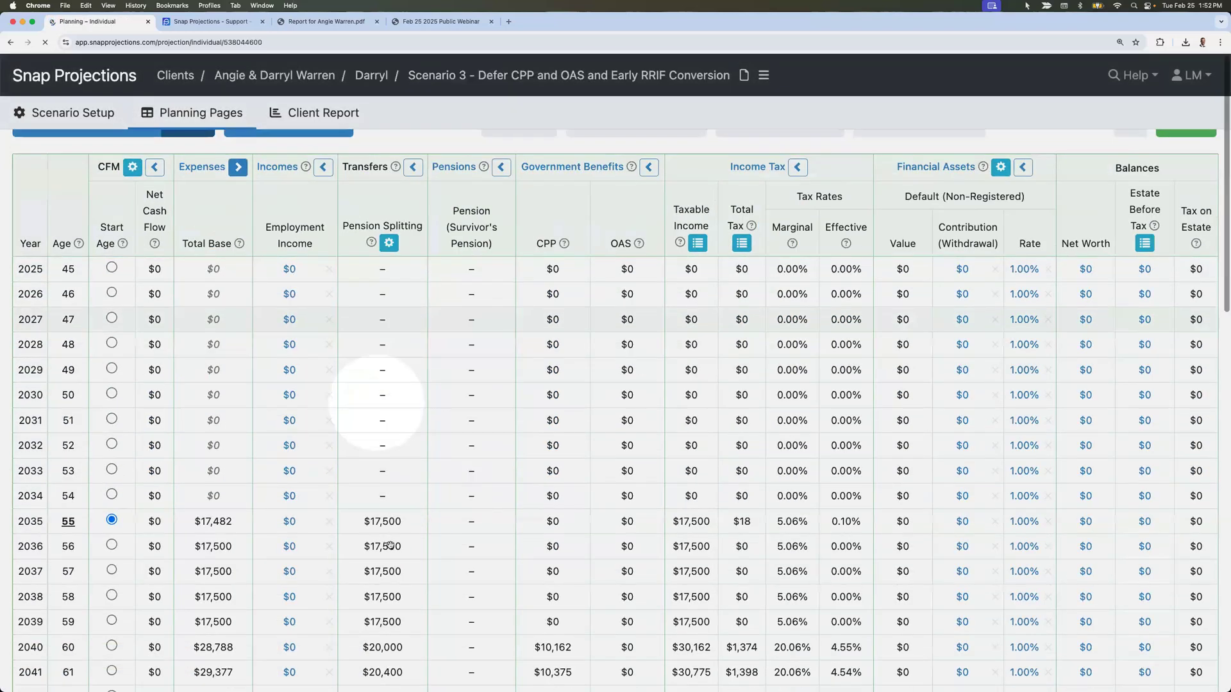
{"action": "scroll", "coordinate": [384, 516], "scroll_direction": "down", "scroll_amount": 2}
{"action": "scroll", "coordinate": [395, 531], "scroll_direction": "down", "scroll_amount": 1}
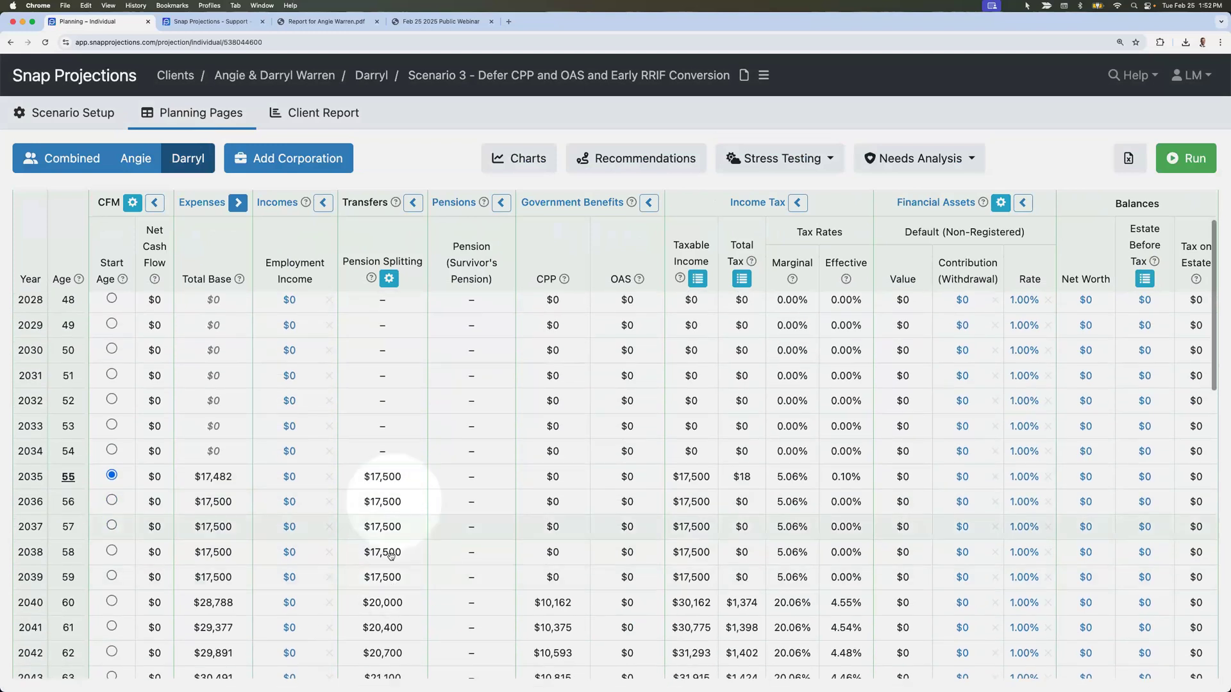
- Review the primary client's $17,500 yearly pension splitting from 2035, then open the Scenario Setup list
{"action": "left_click", "coordinate": [116, 160]}
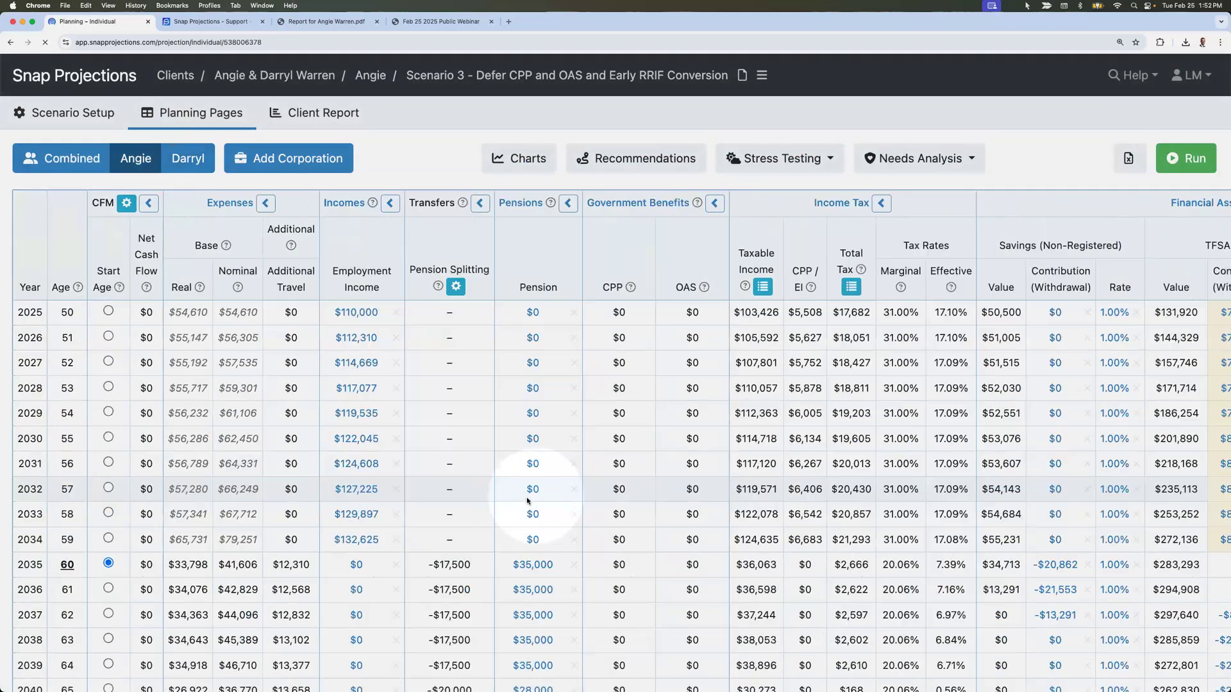
{"action": "scroll", "coordinate": [478, 433], "scroll_direction": "down", "scroll_amount": 3}
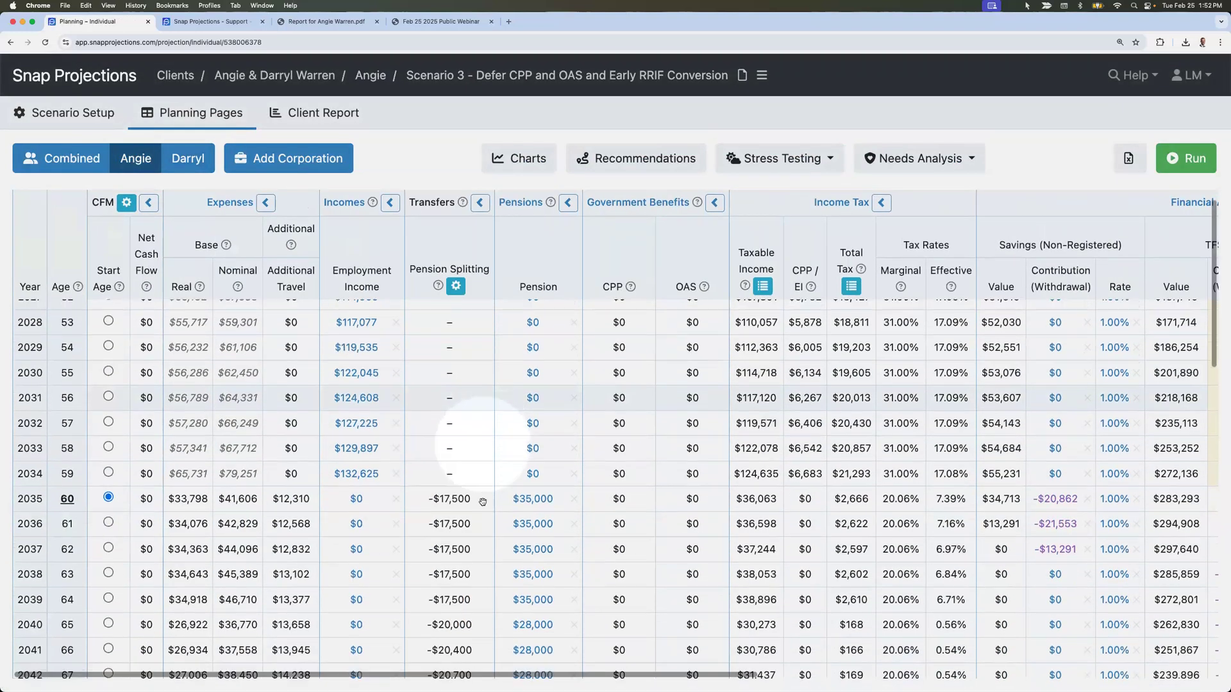
{"action": "scroll", "coordinate": [486, 456], "scroll_direction": "right", "scroll_amount": 1}
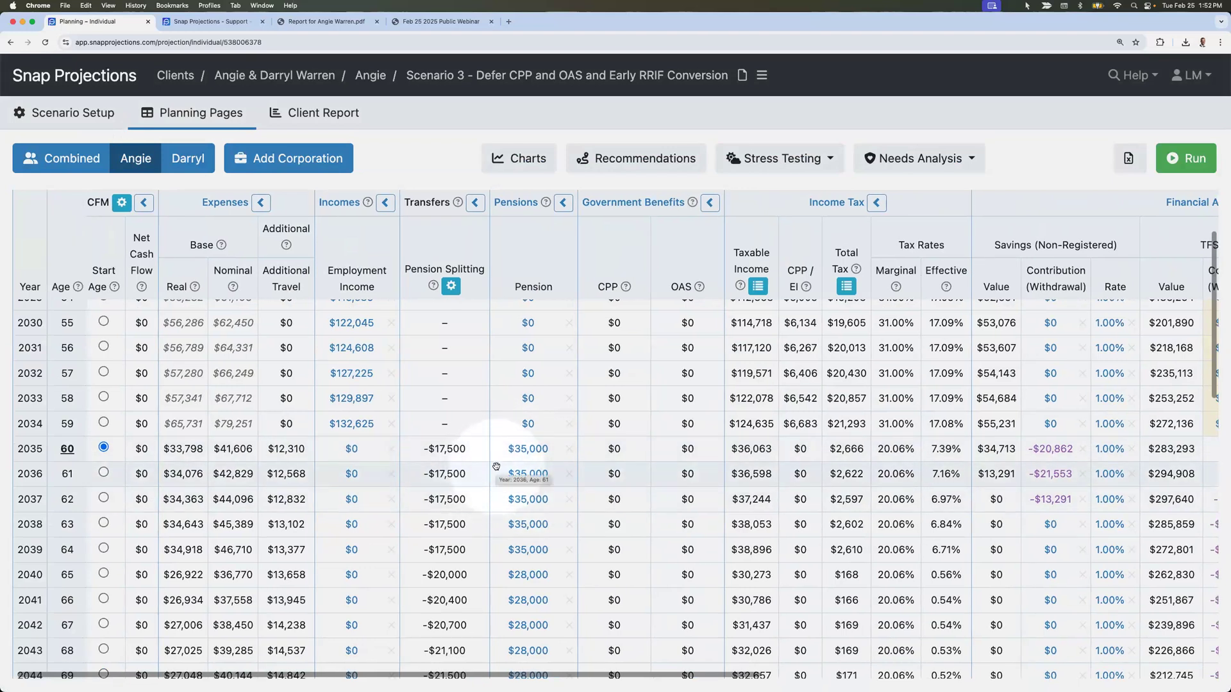
{"action": "scroll", "coordinate": [497, 467], "scroll_direction": "down", "scroll_amount": 5}
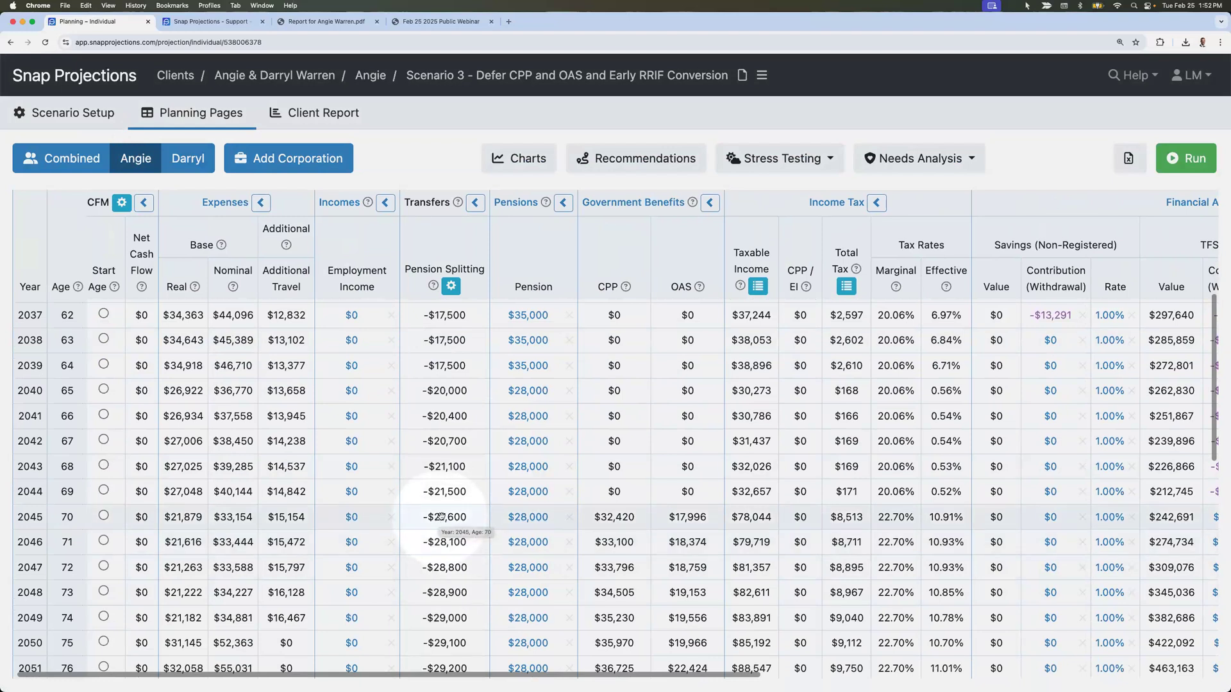
{"action": "scroll", "coordinate": [444, 524], "scroll_direction": "up", "scroll_amount": 10}
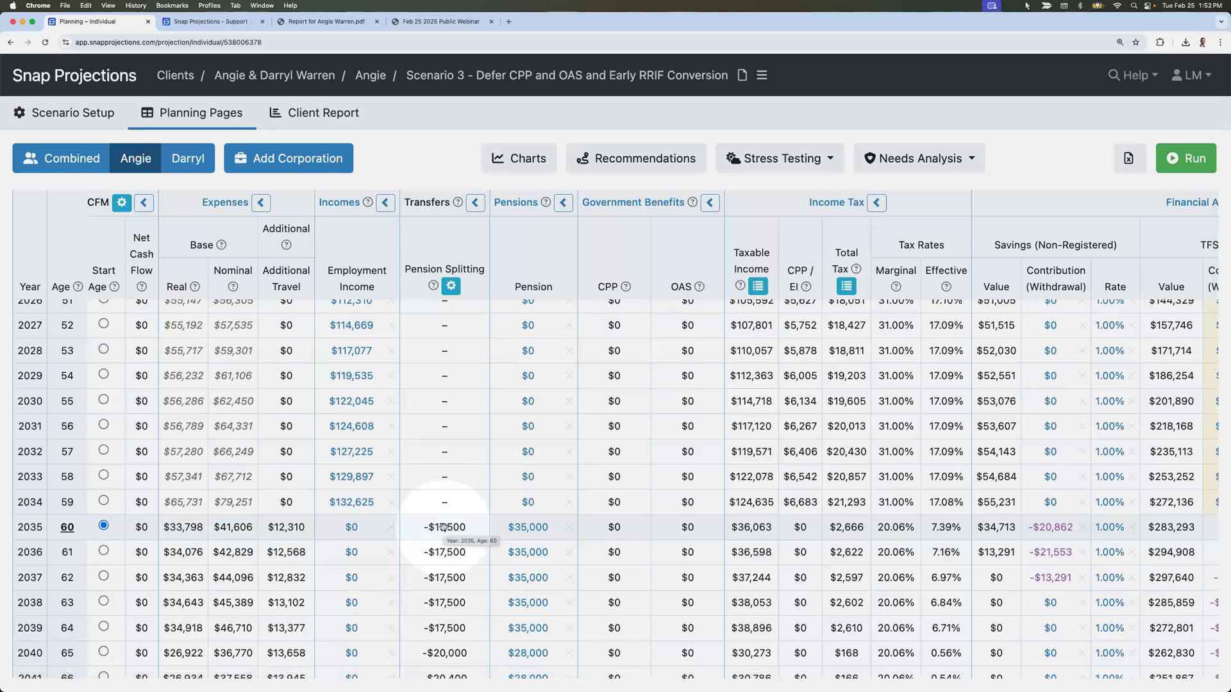
{"action": "scroll", "coordinate": [442, 527], "scroll_direction": "up", "scroll_amount": 2}
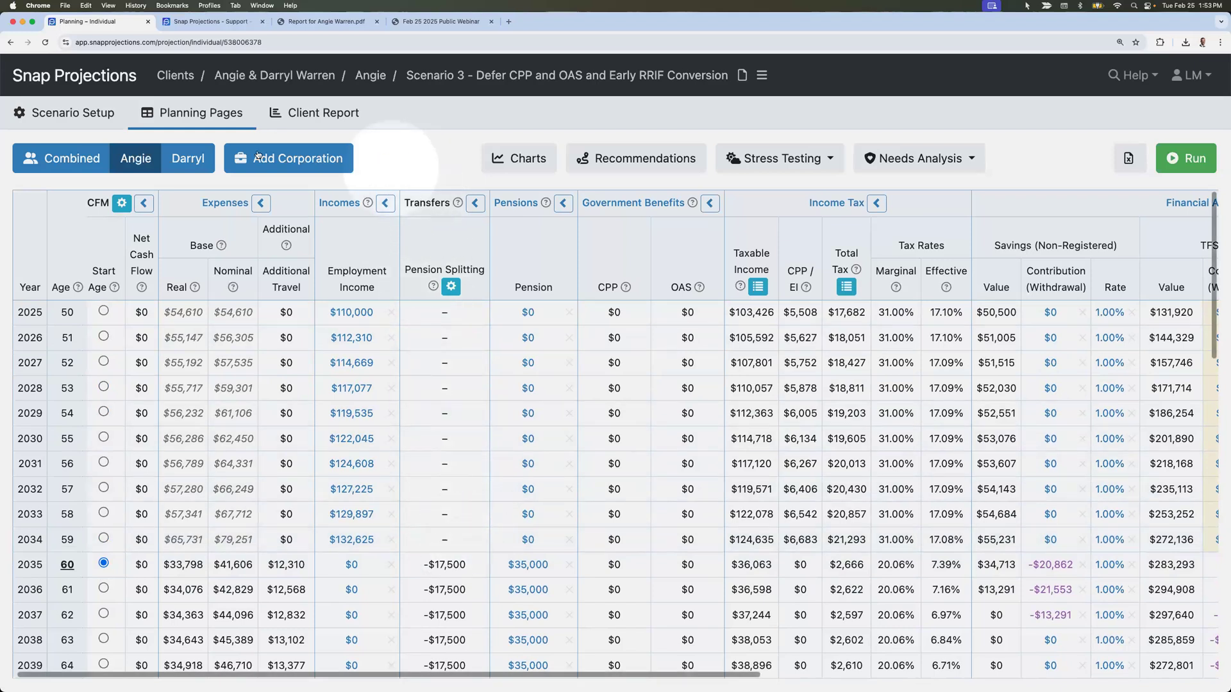
{"action": "left_click", "coordinate": [83, 114]}
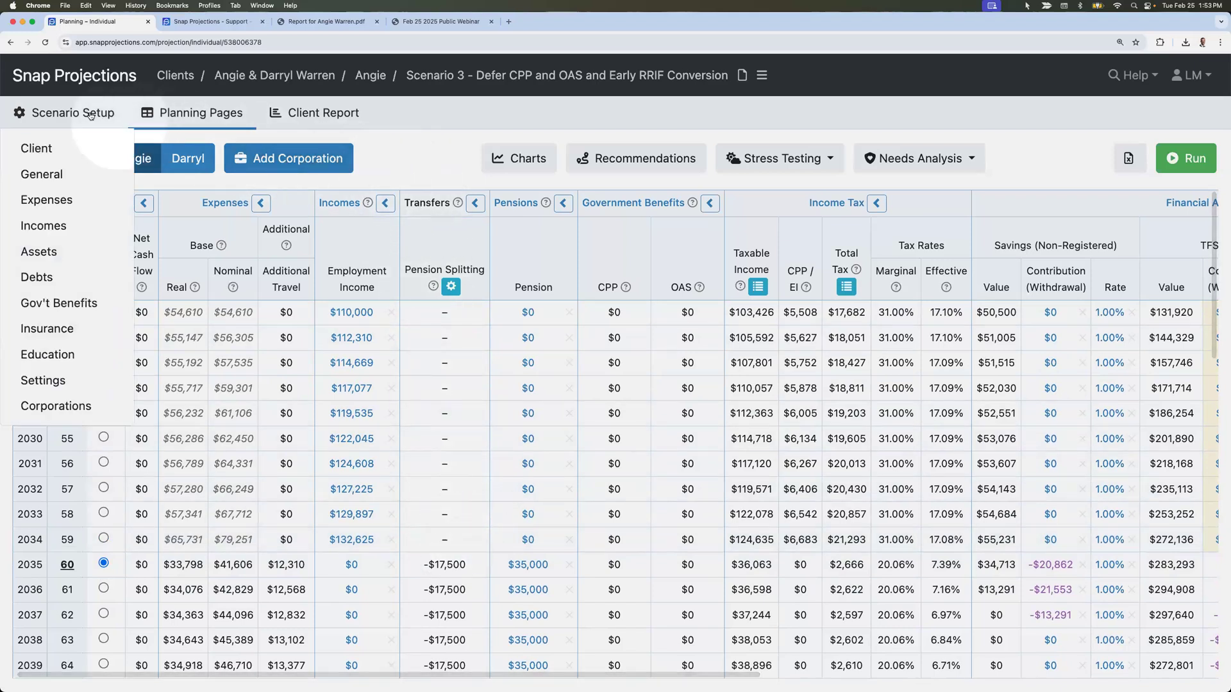
{"action": "left_click", "coordinate": [70, 328]}
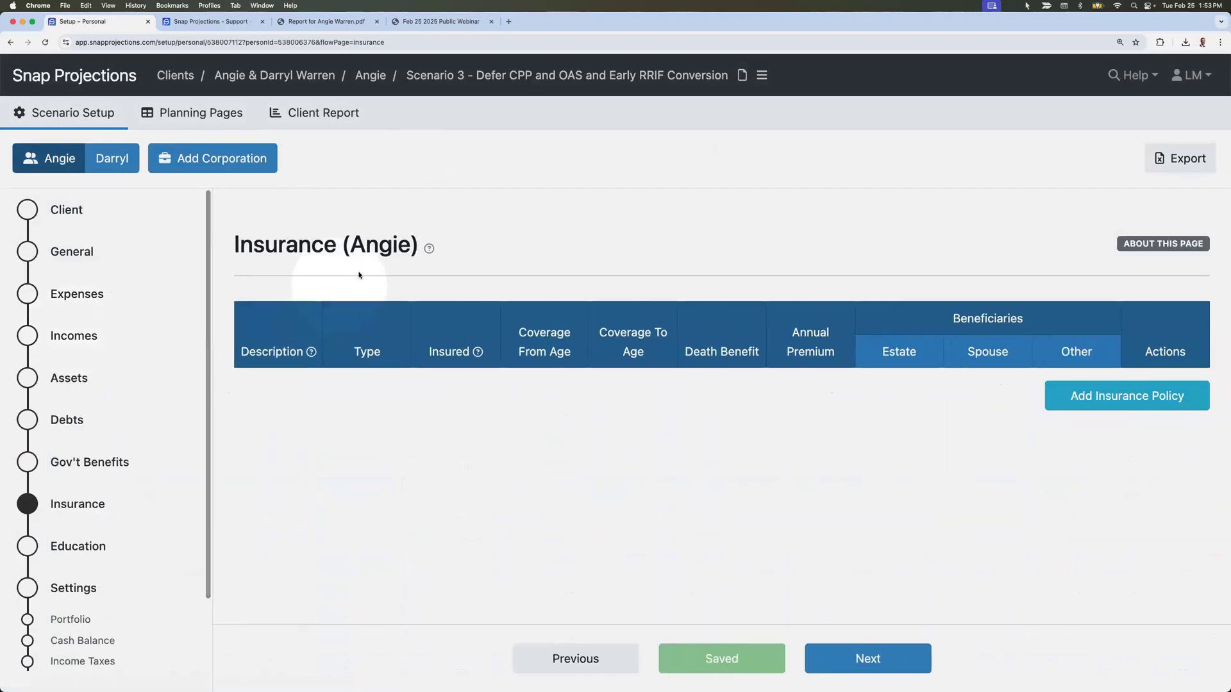
{"action": "left_click", "coordinate": [1097, 399]}
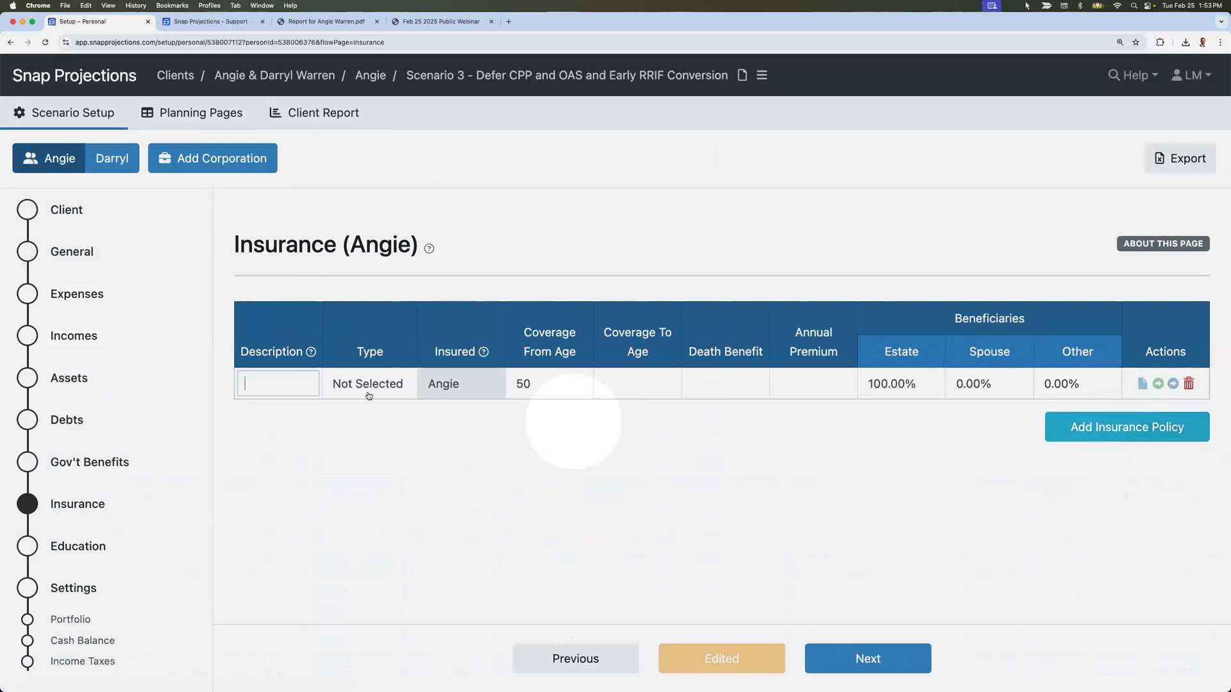
{"action": "left_click", "coordinate": [373, 388]}
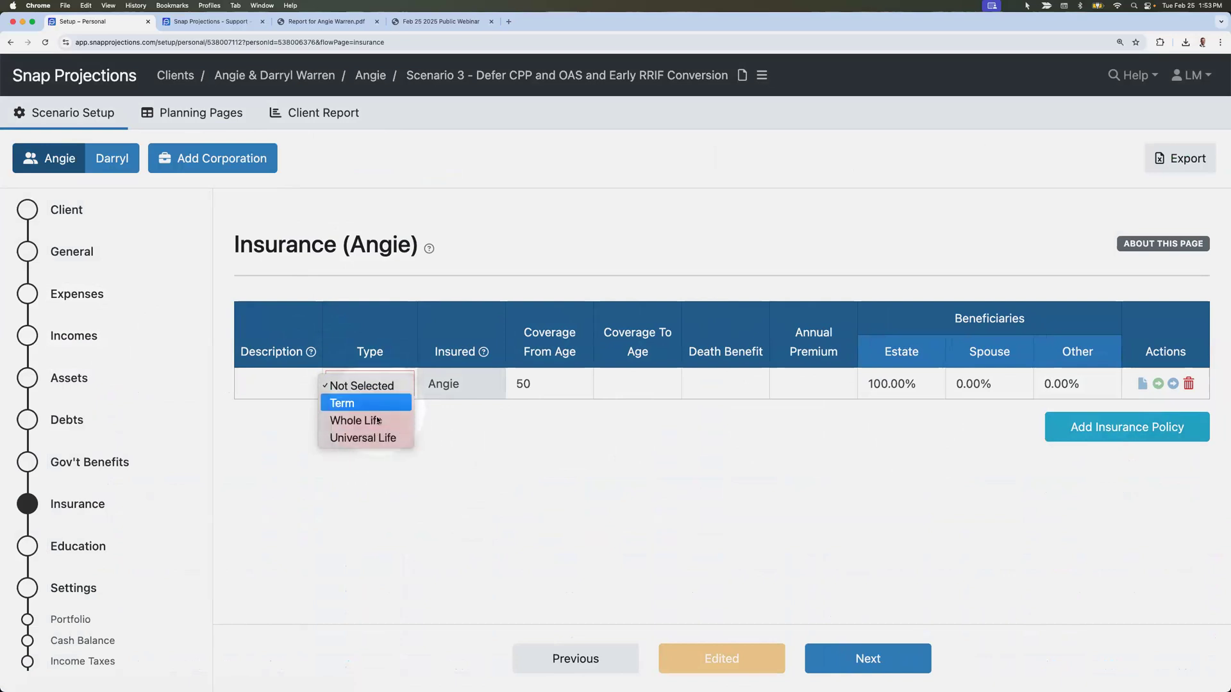
{"action": "left_click", "coordinate": [554, 430]}
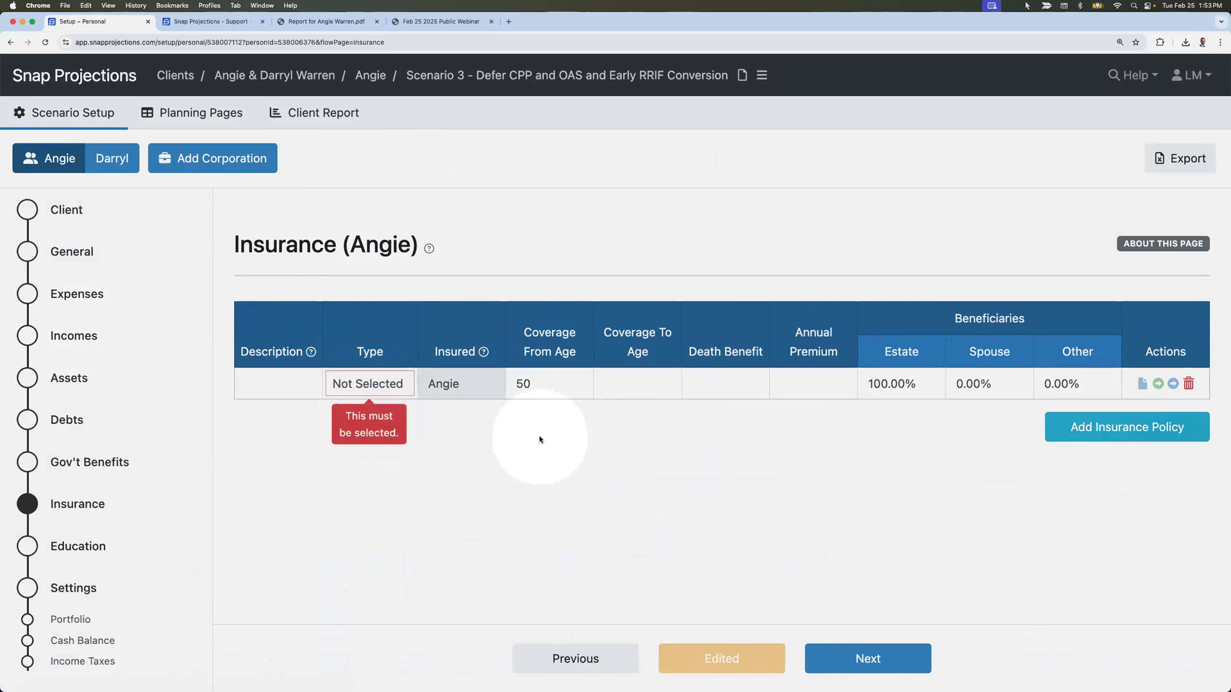
{"action": "left_click", "coordinate": [370, 383]}
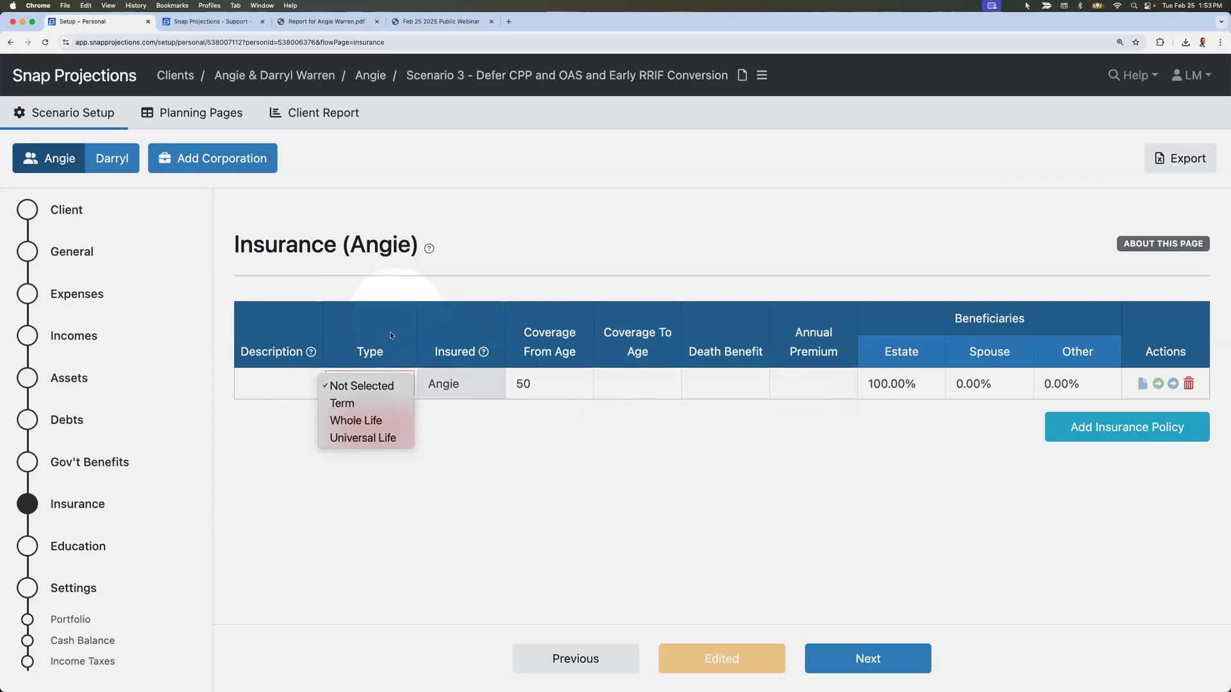
{"action": "left_click", "coordinate": [192, 115]}
{"action": "left_click", "coordinate": [193, 117]}
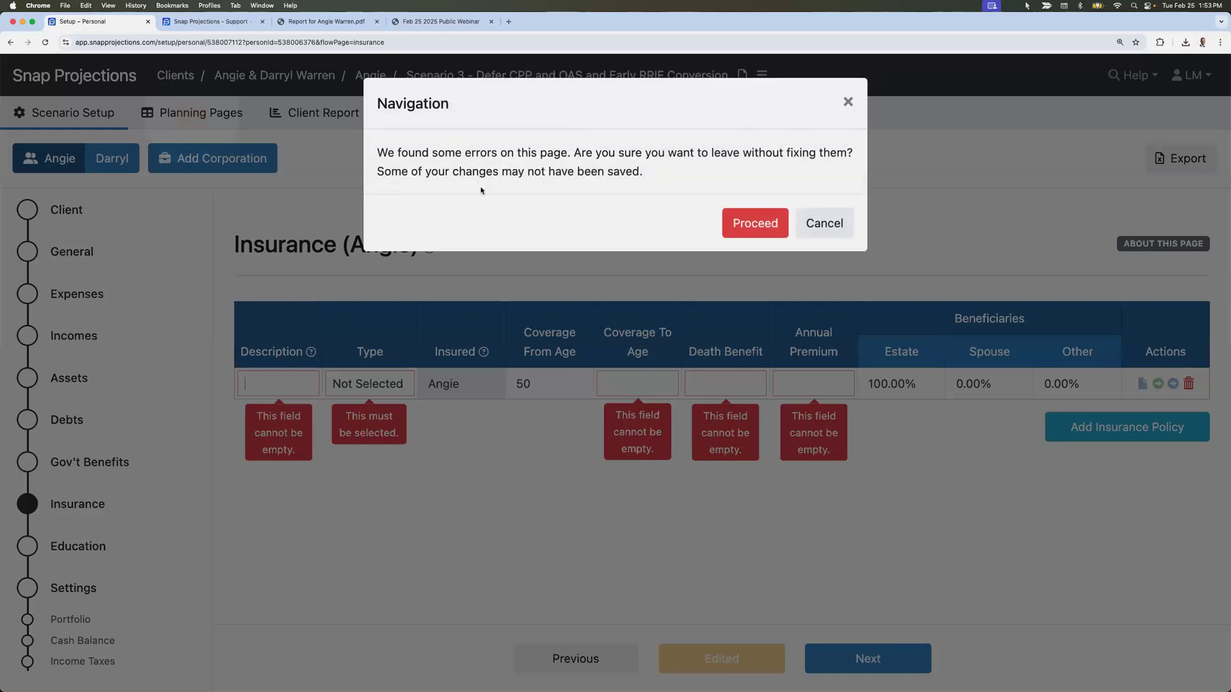
{"action": "left_click", "coordinate": [750, 223]}
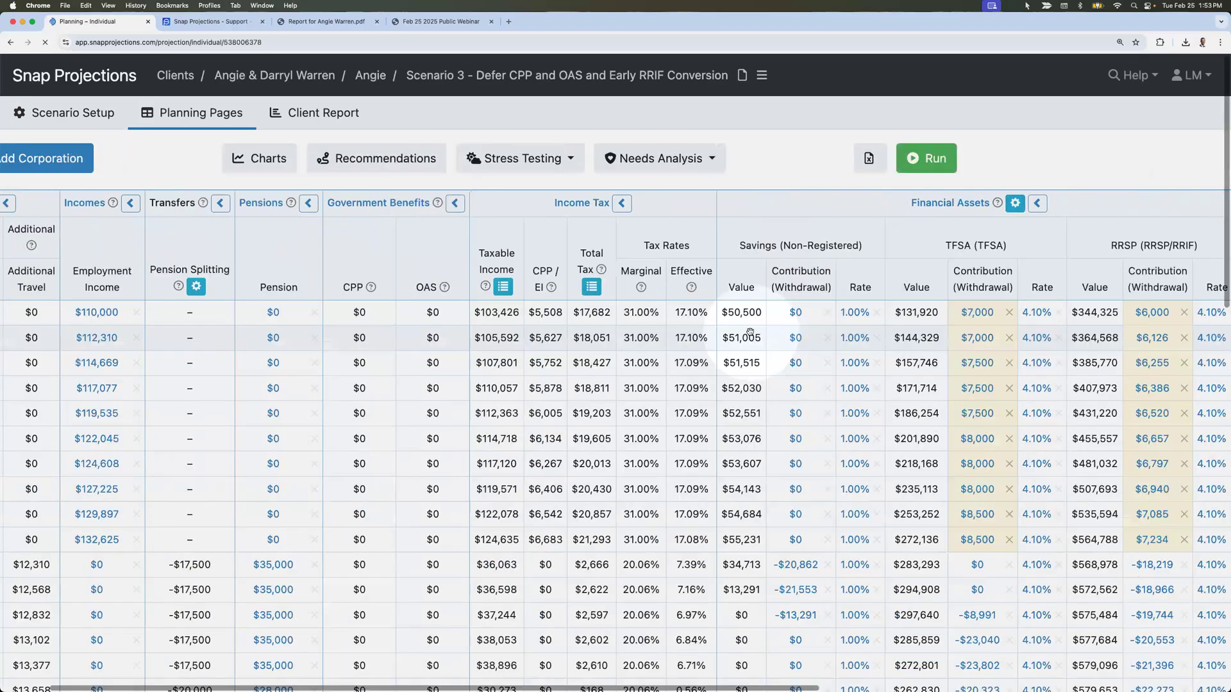
{"action": "scroll", "coordinate": [897, 373], "scroll_direction": "right", "scroll_amount": 4}
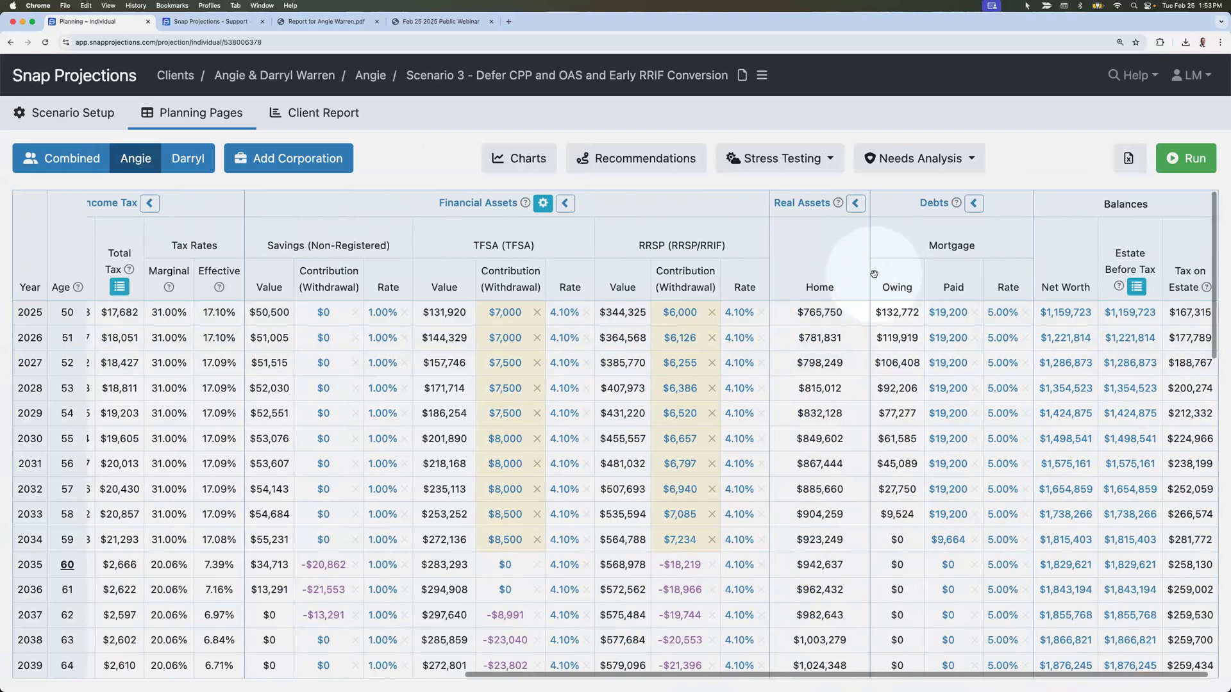
- Start the life insurance needs analysis and set the primary client's core method to Expense Coverage
{"action": "left_click", "coordinate": [925, 160]}
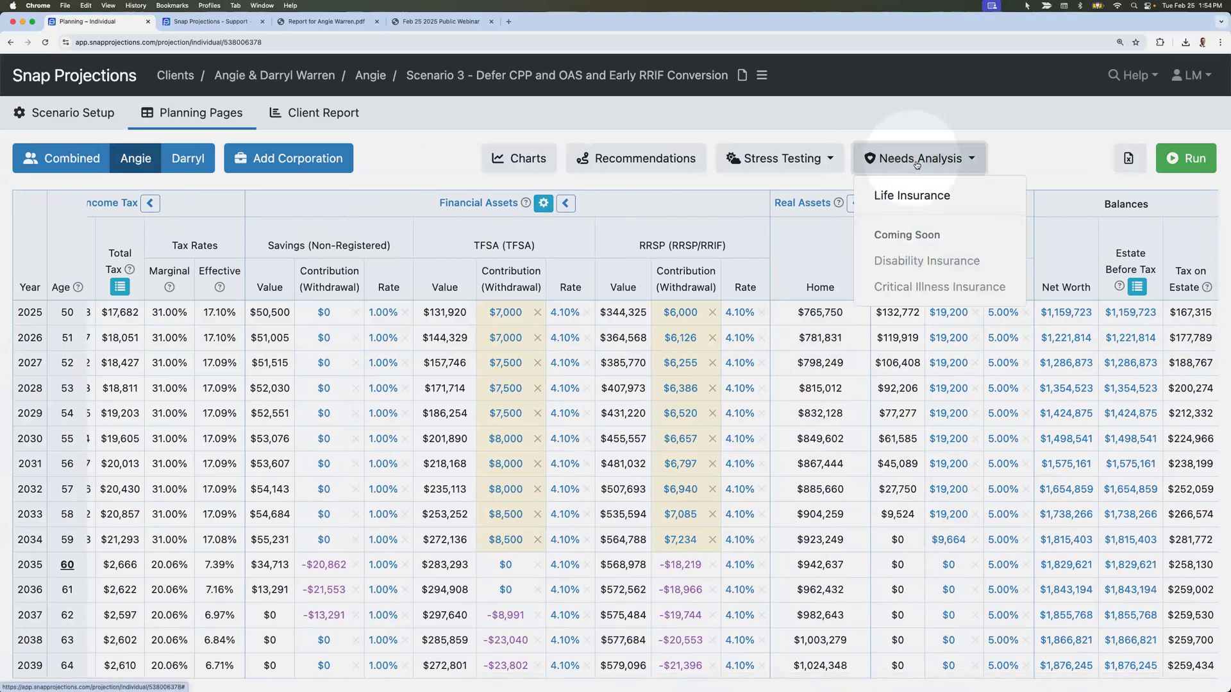
{"action": "left_click", "coordinate": [913, 195]}
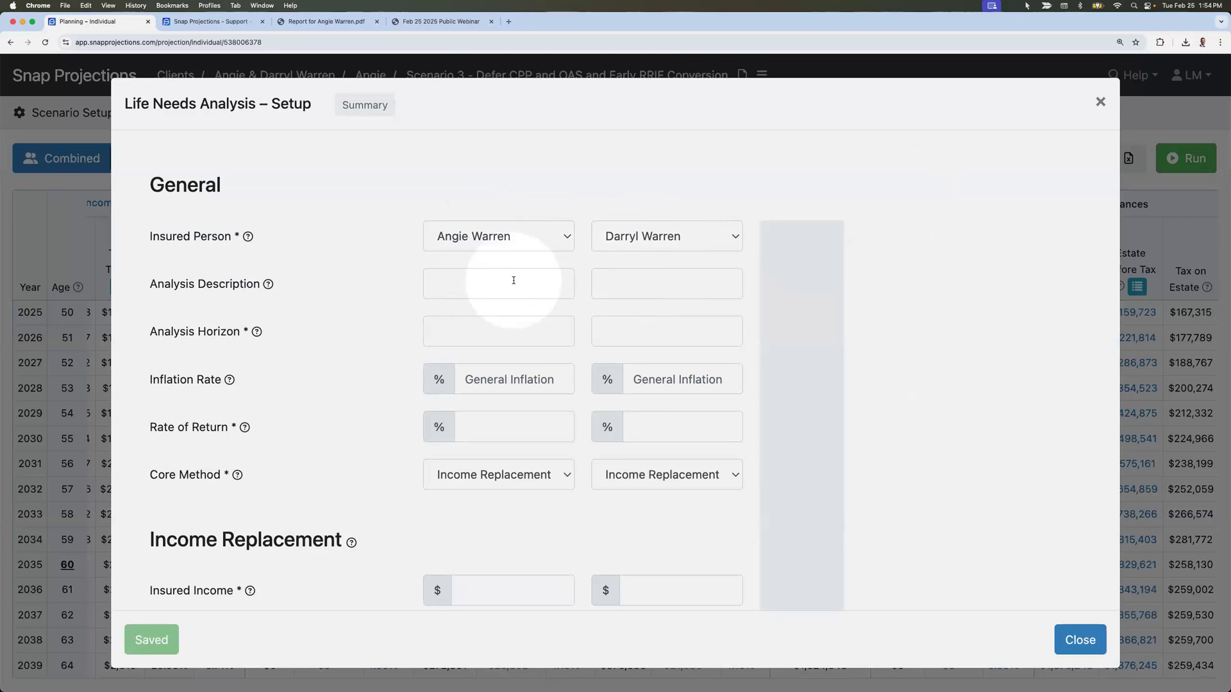
{"action": "scroll", "coordinate": [503, 385], "scroll_direction": "down", "scroll_amount": 3}
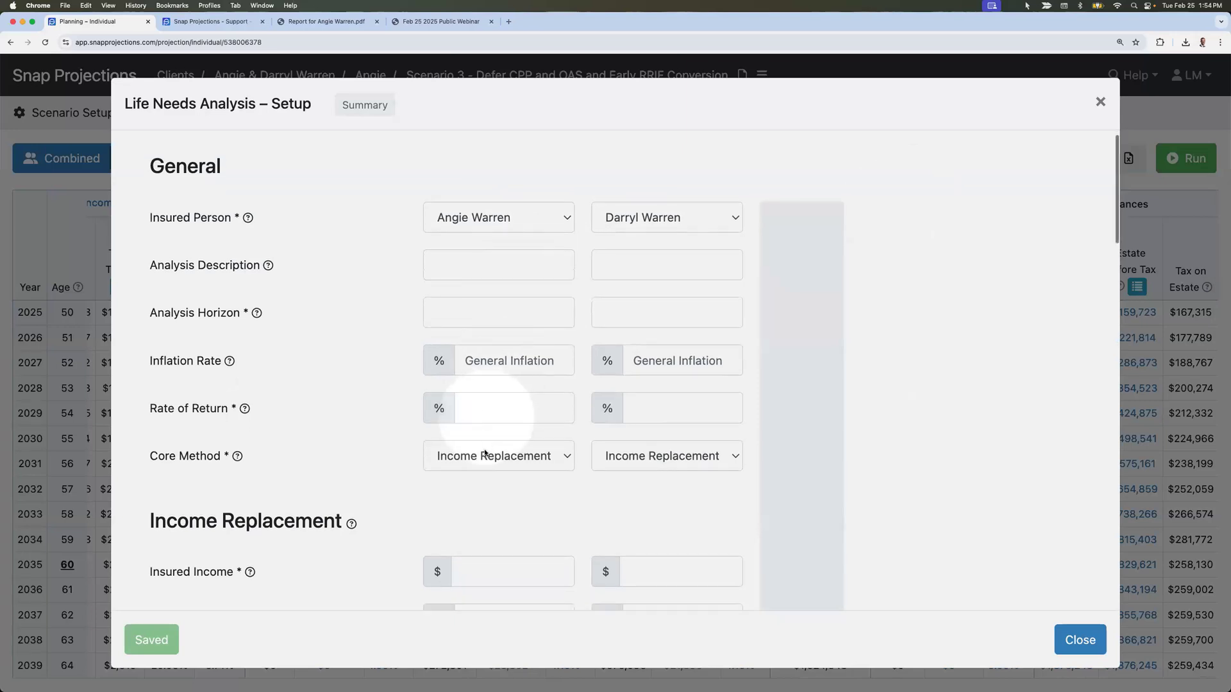
{"action": "scroll", "coordinate": [494, 430], "scroll_direction": "down", "scroll_amount": 2}
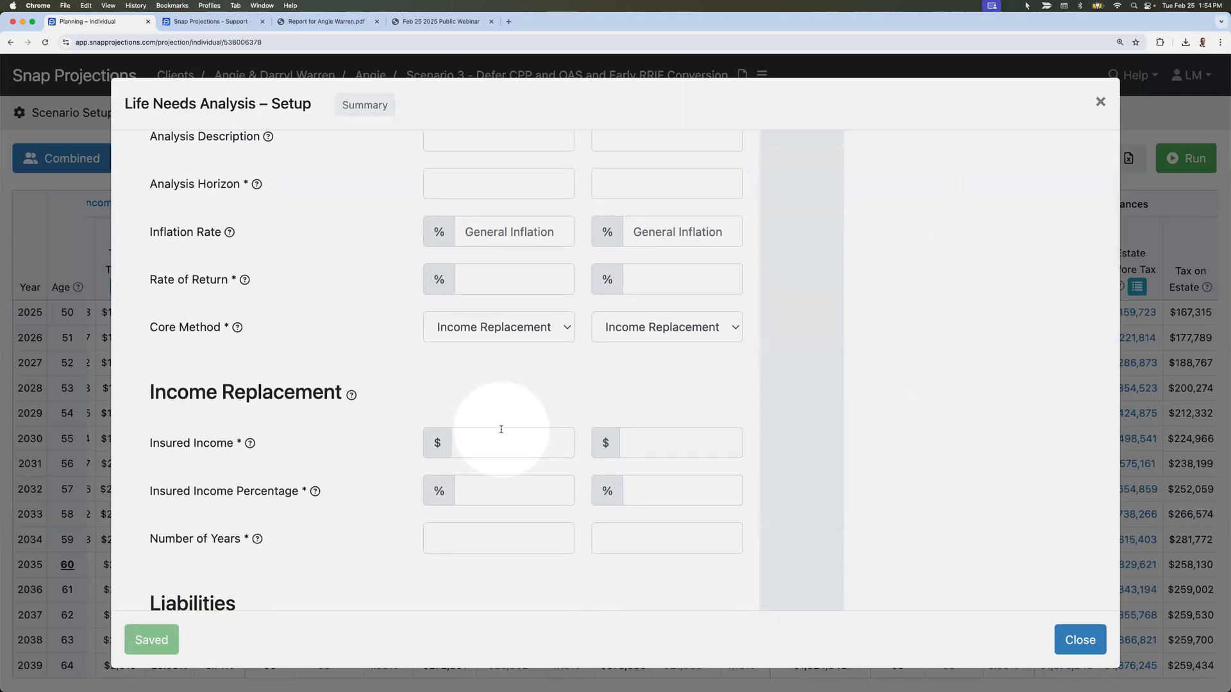
{"action": "left_click", "coordinate": [502, 333]}
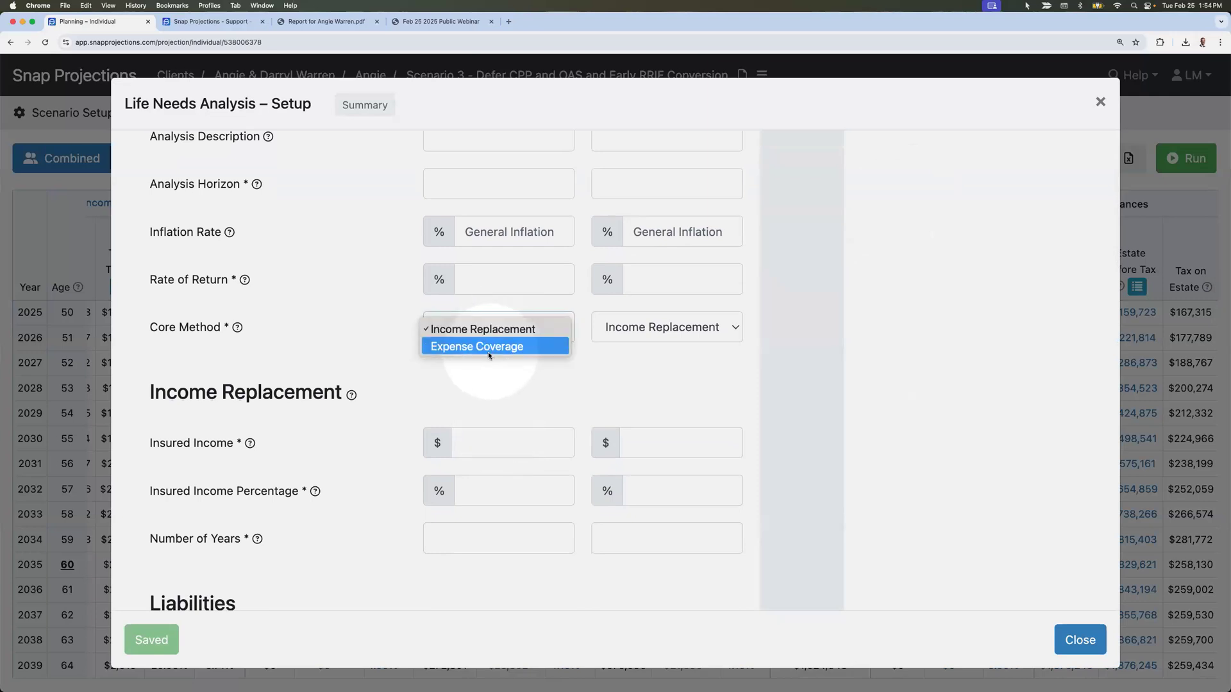
{"action": "left_click", "coordinate": [490, 352]}
- Review the liabilities, including $145,000 debt repayment, and close the analysis setup
{"action": "scroll", "coordinate": [494, 359], "scroll_direction": "down", "scroll_amount": 8}
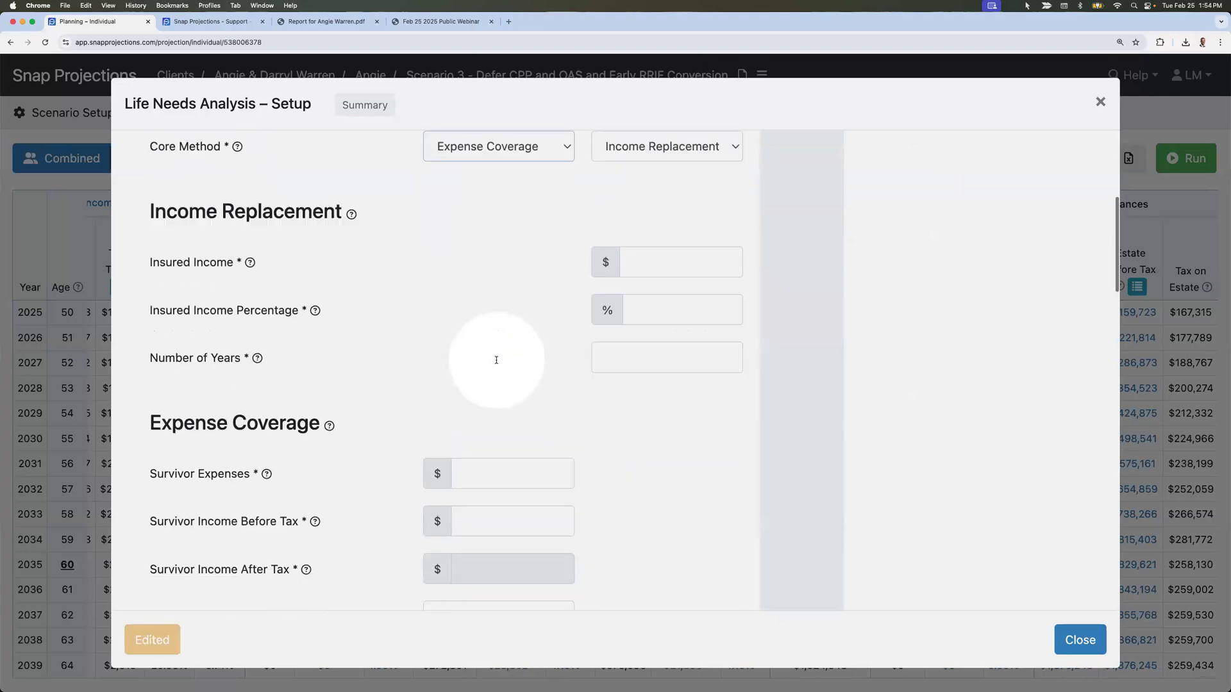
{"action": "scroll", "coordinate": [496, 359], "scroll_direction": "down", "scroll_amount": 1}
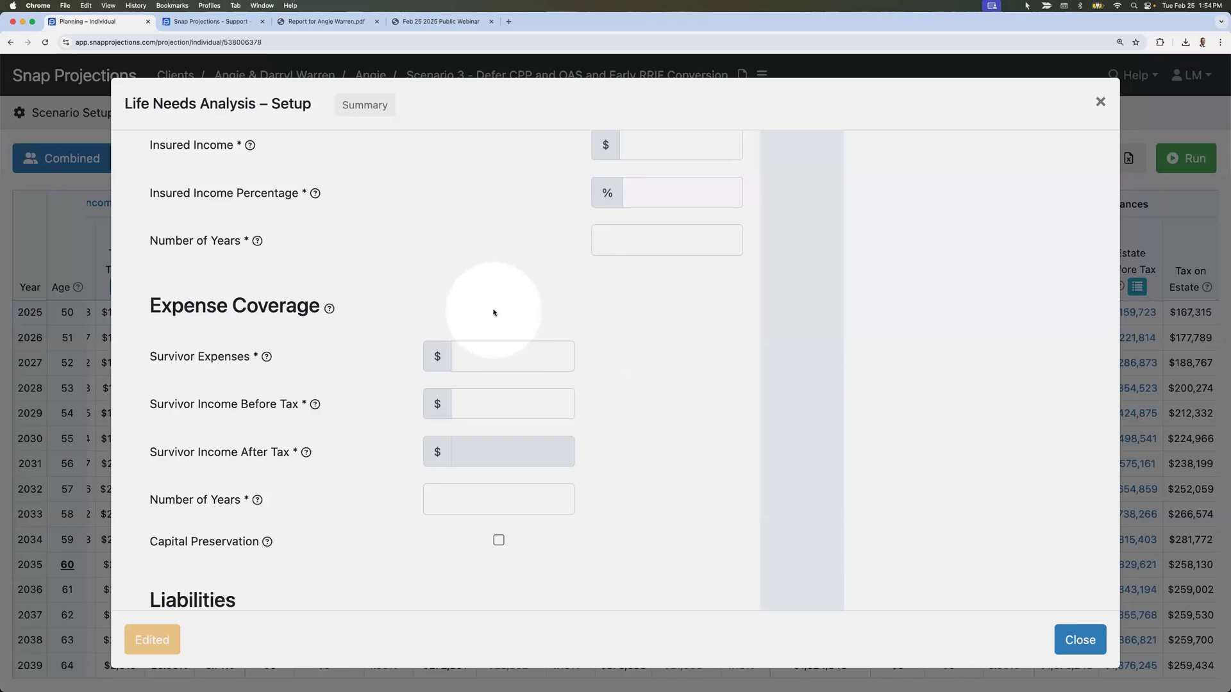
{"action": "scroll", "coordinate": [493, 312], "scroll_direction": "down", "scroll_amount": 5}
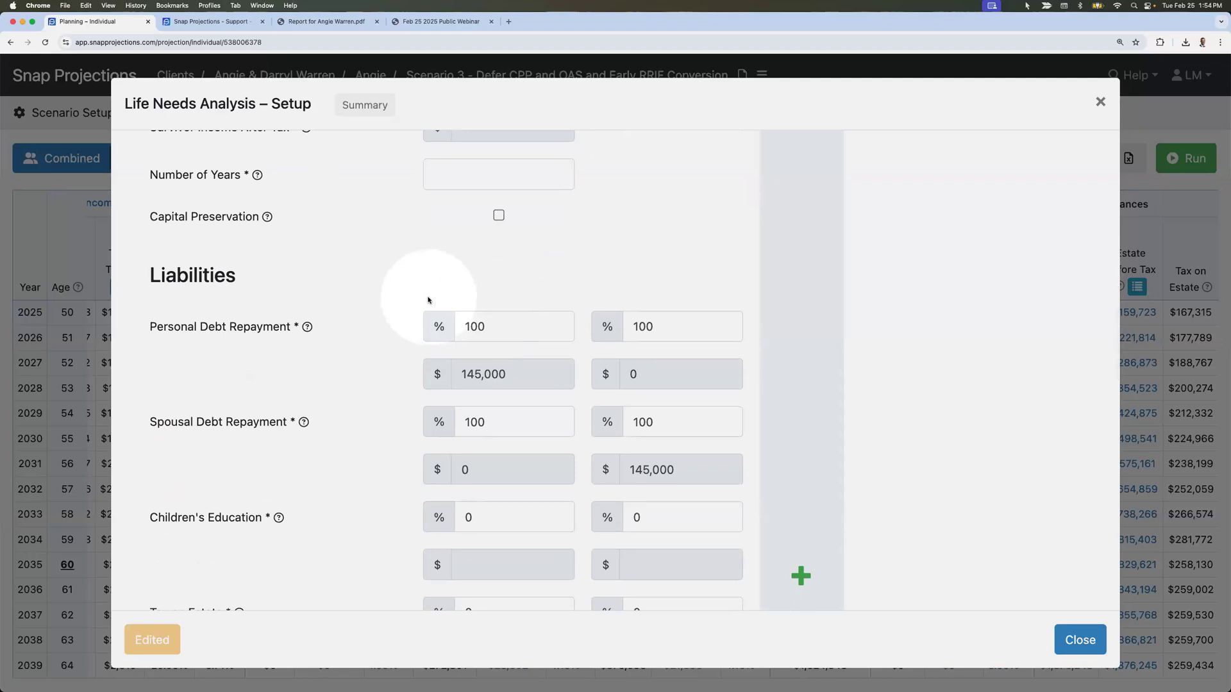
{"action": "scroll", "coordinate": [428, 300], "scroll_direction": "down", "scroll_amount": 3}
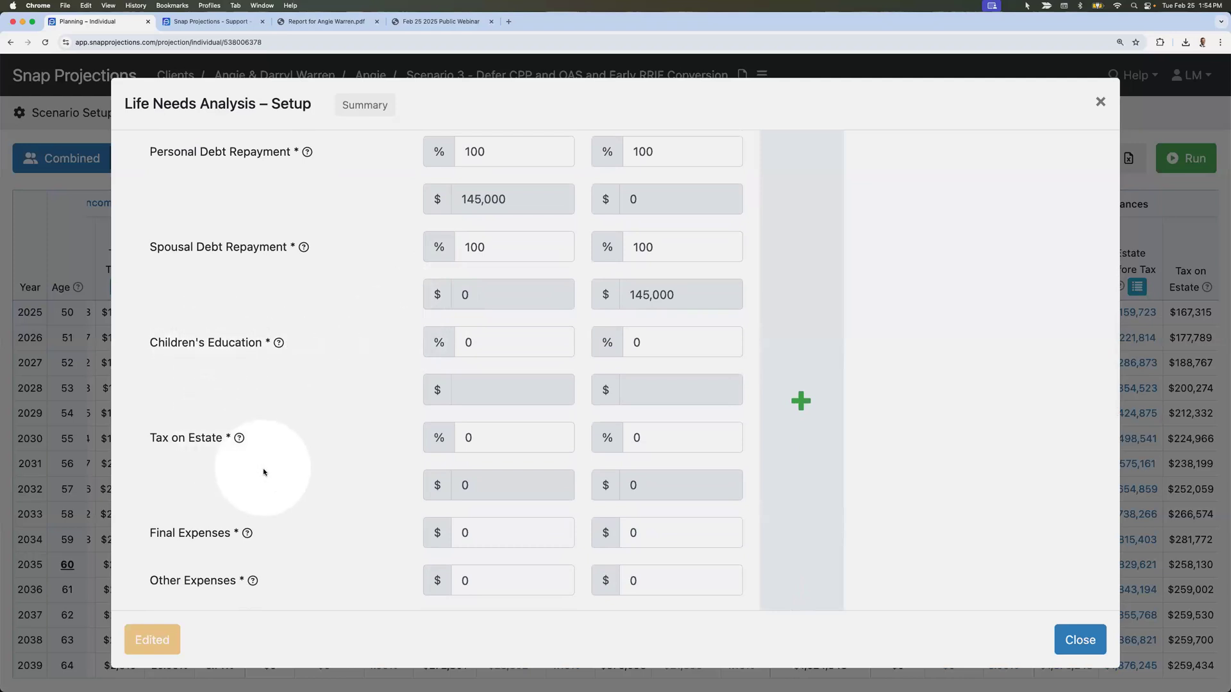
{"action": "scroll", "coordinate": [285, 466], "scroll_direction": "up", "scroll_amount": 5}
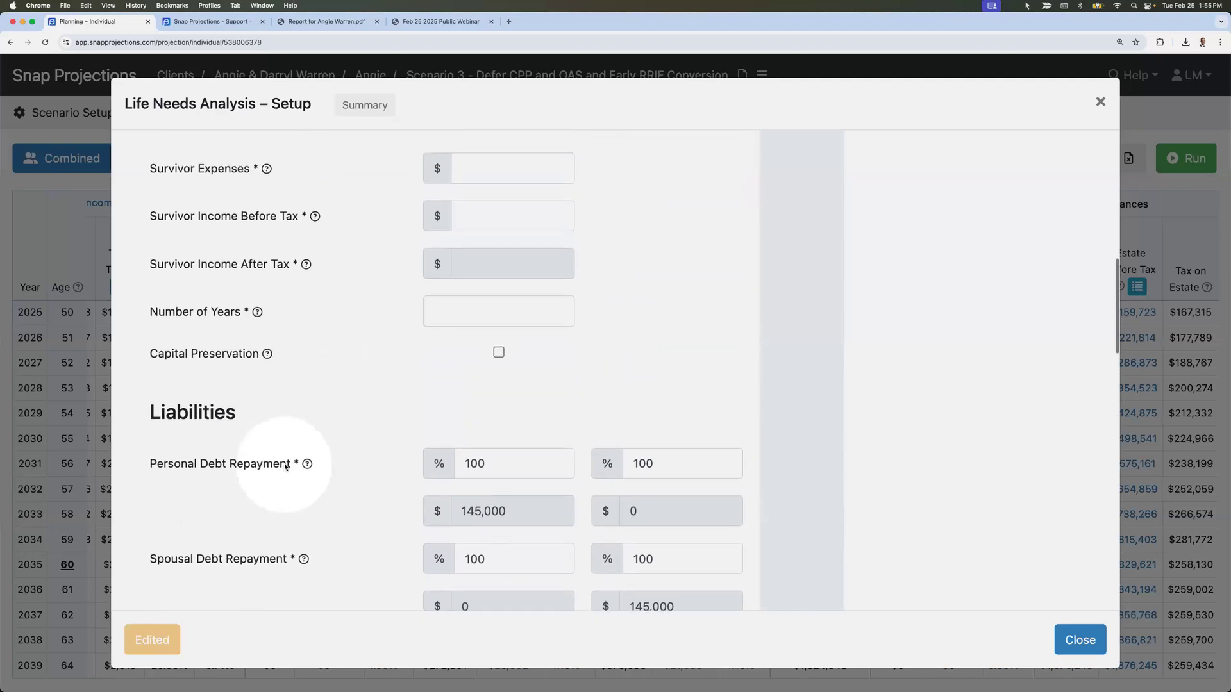
{"action": "scroll", "coordinate": [285, 466], "scroll_direction": "up", "scroll_amount": 6}
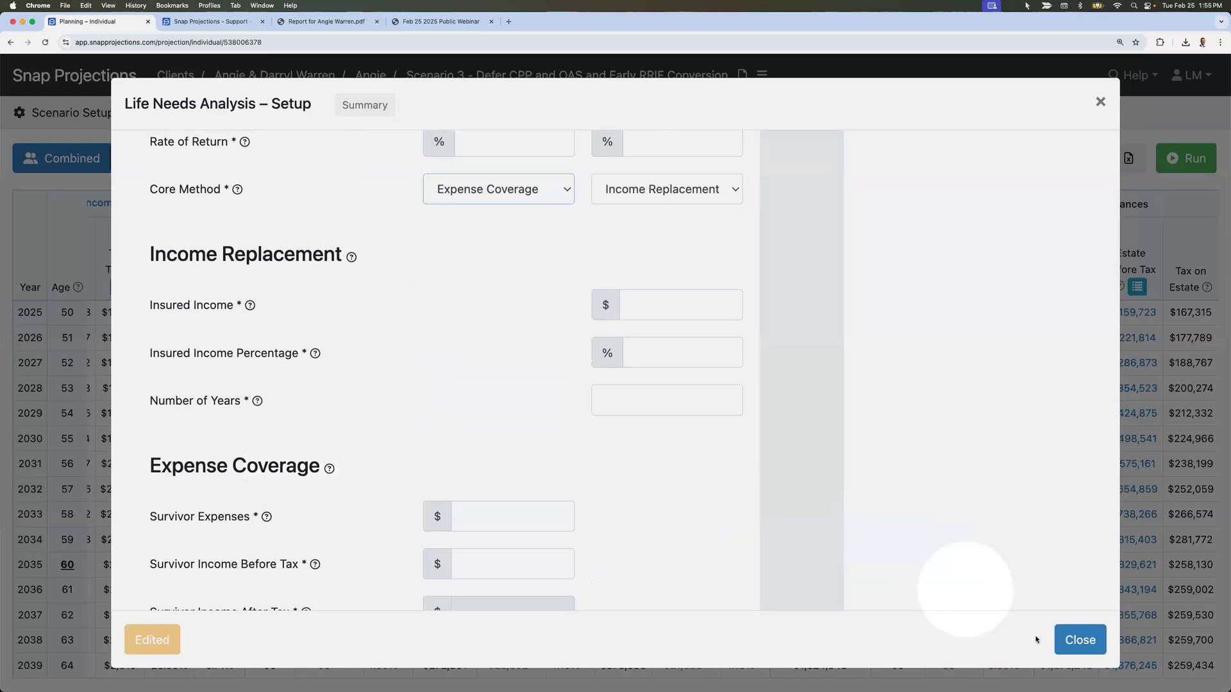
{"action": "left_click", "coordinate": [1080, 639]}
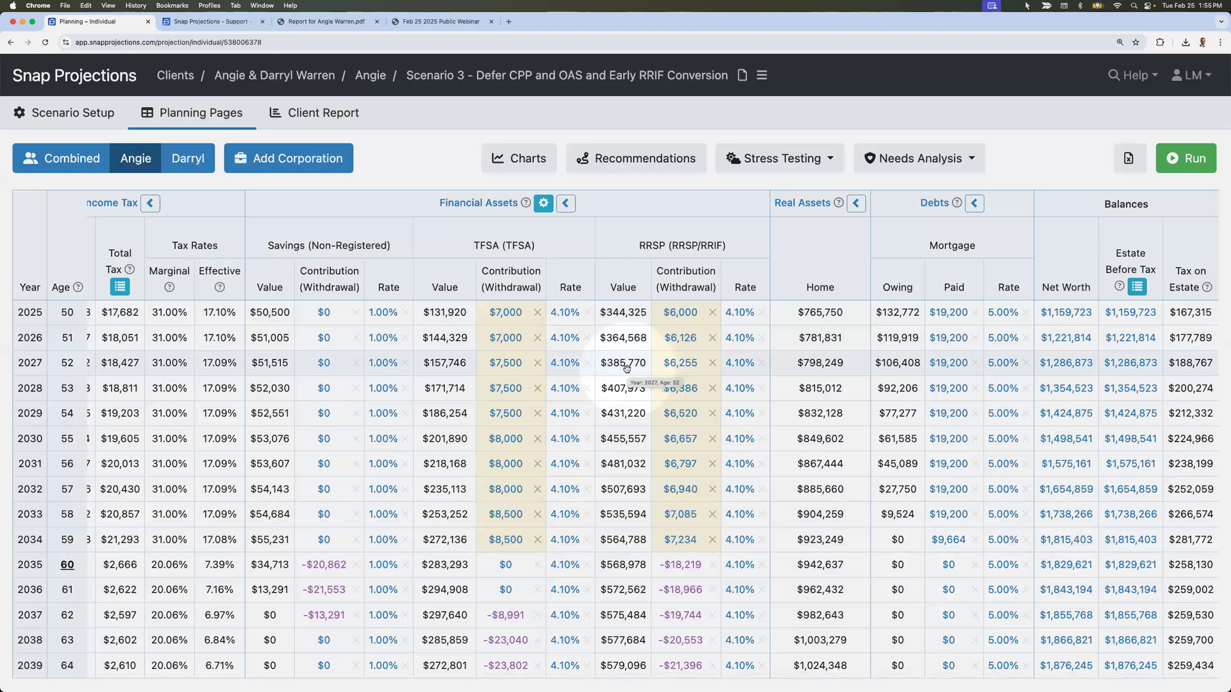
{"action": "left_click", "coordinate": [933, 161]}
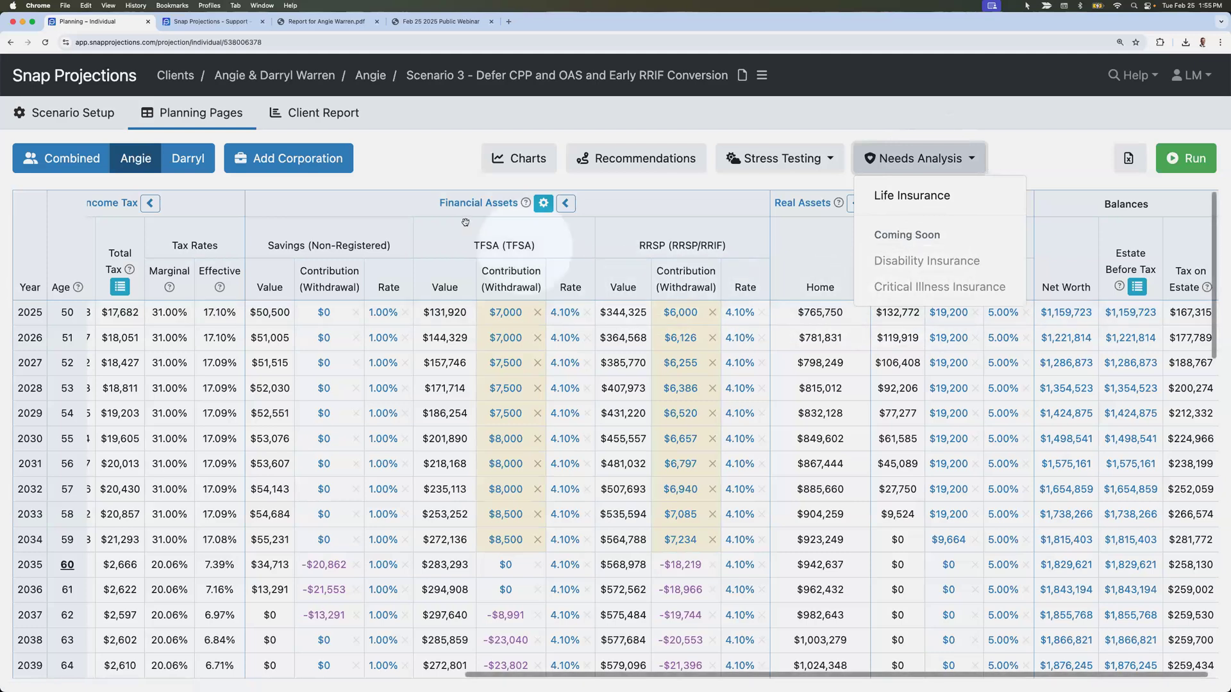
{"action": "left_click", "coordinate": [417, 175]}
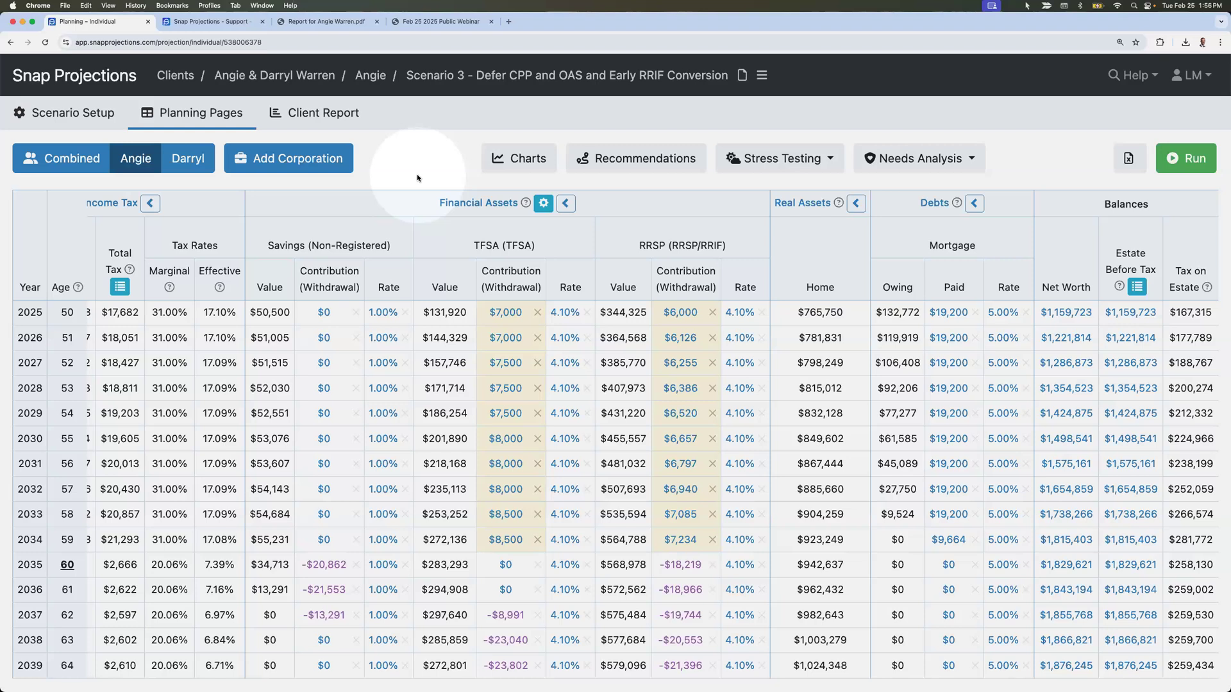
- Add a new corporation named 'Corporation XYZ'
{"action": "left_click", "coordinate": [292, 161]}
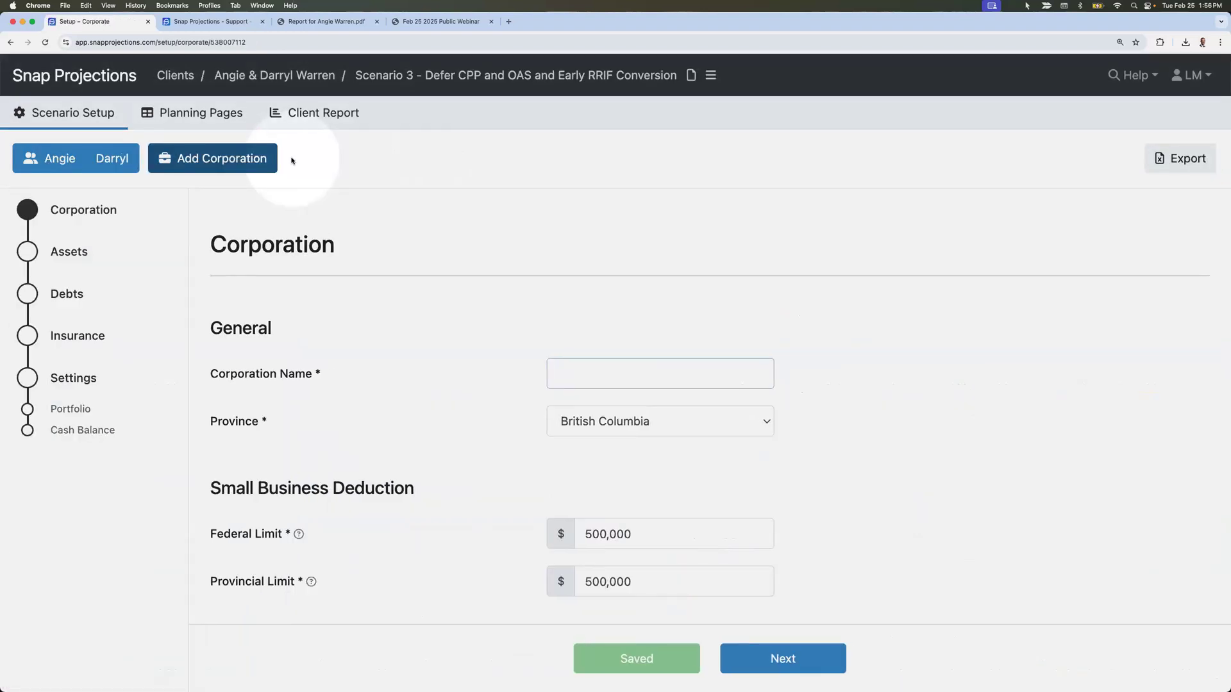
{"action": "scroll", "coordinate": [482, 316], "scroll_direction": "down", "scroll_amount": 3}
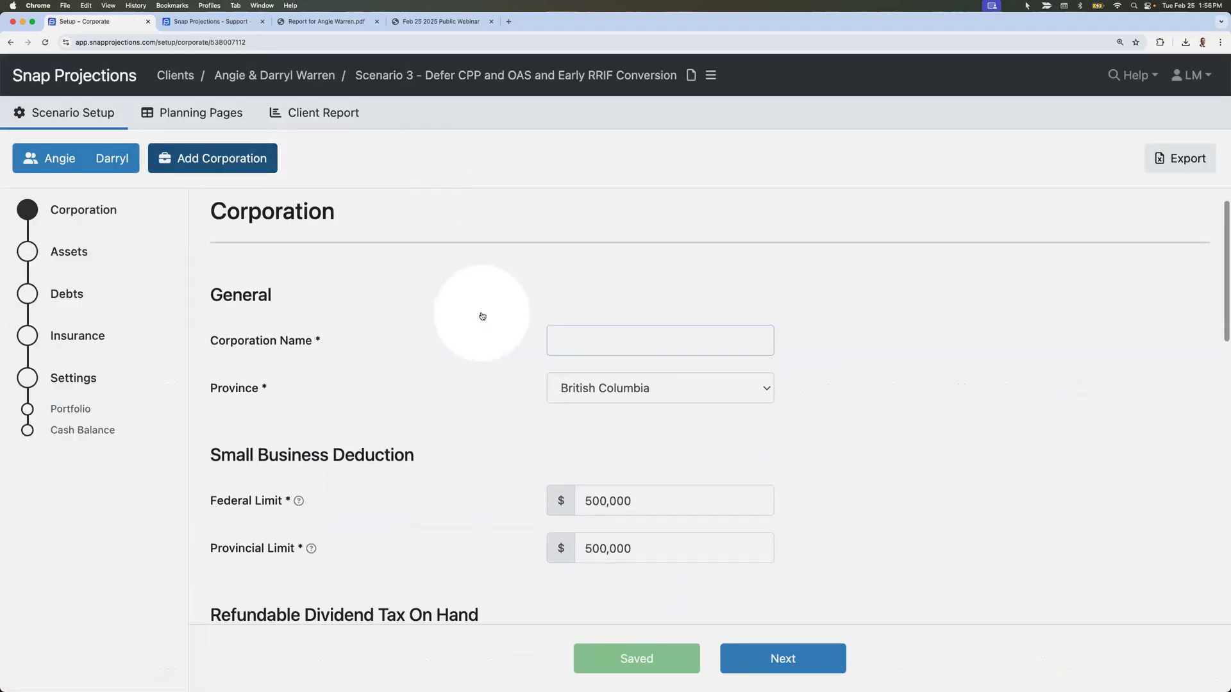
{"action": "type", "text": "Corpo"}
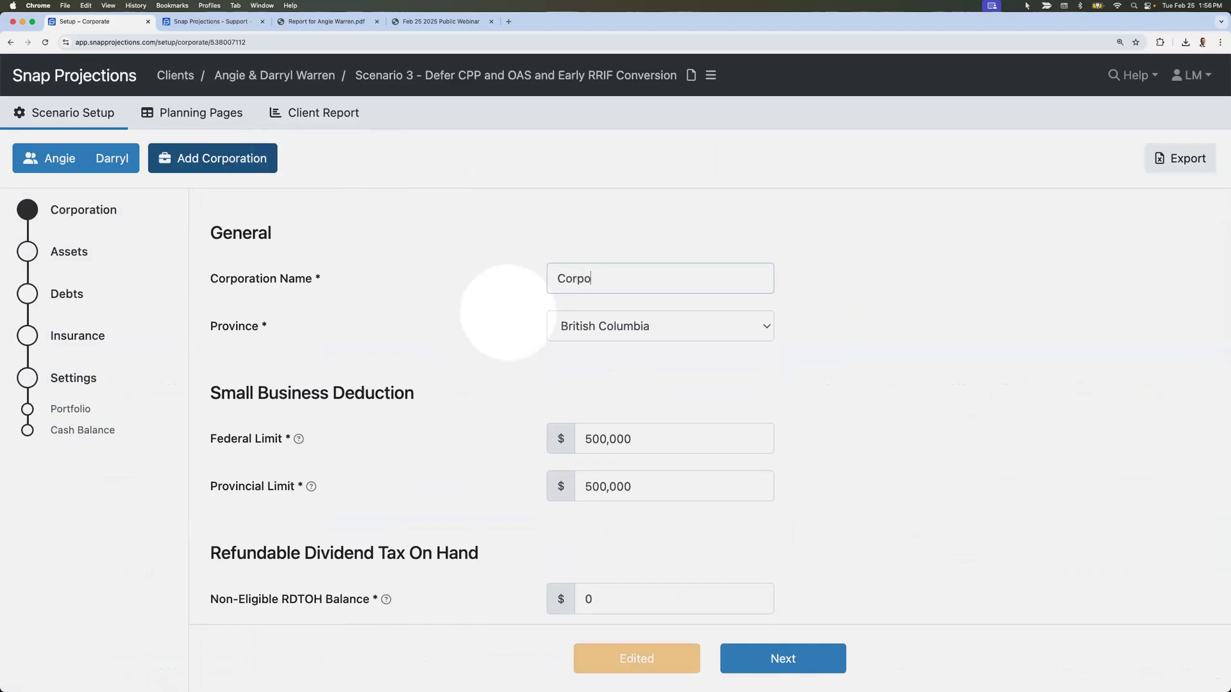
{"action": "type", "text": "ration XYZ"}
- Review its British Columbia, 100% ownership and disposition settings, then save the corporation
{"action": "scroll", "coordinate": [585, 302], "scroll_direction": "down", "scroll_amount": 2}
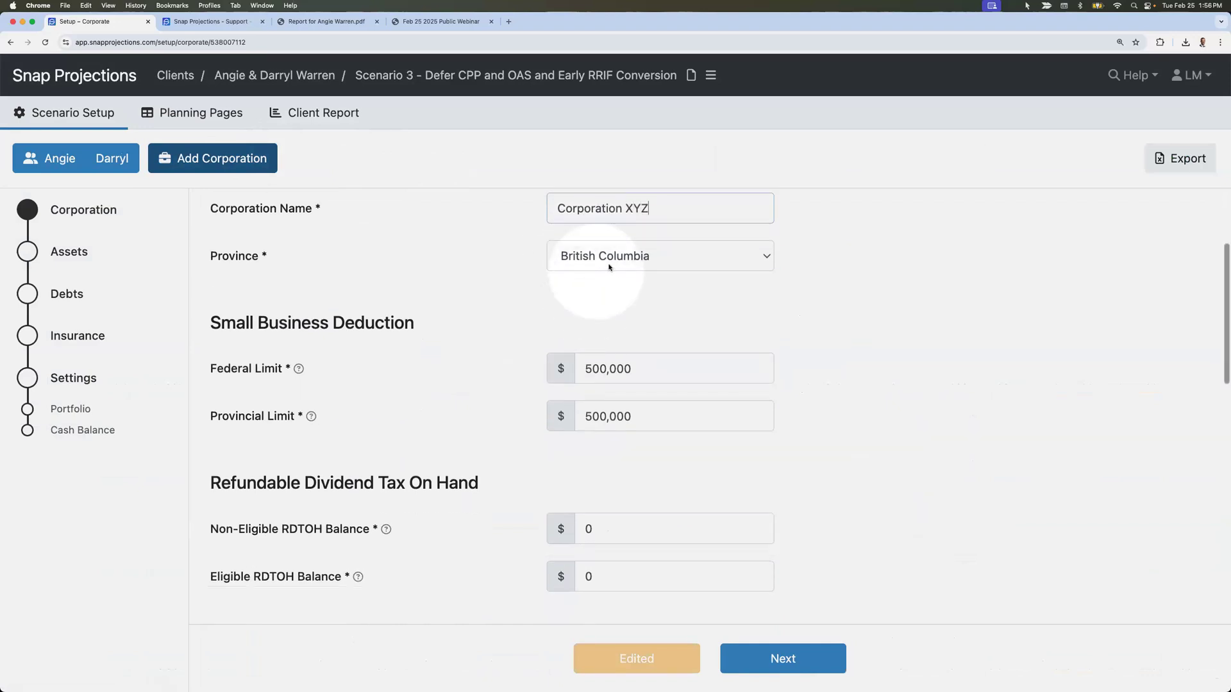
{"action": "scroll", "coordinate": [612, 274], "scroll_direction": "down", "scroll_amount": 3}
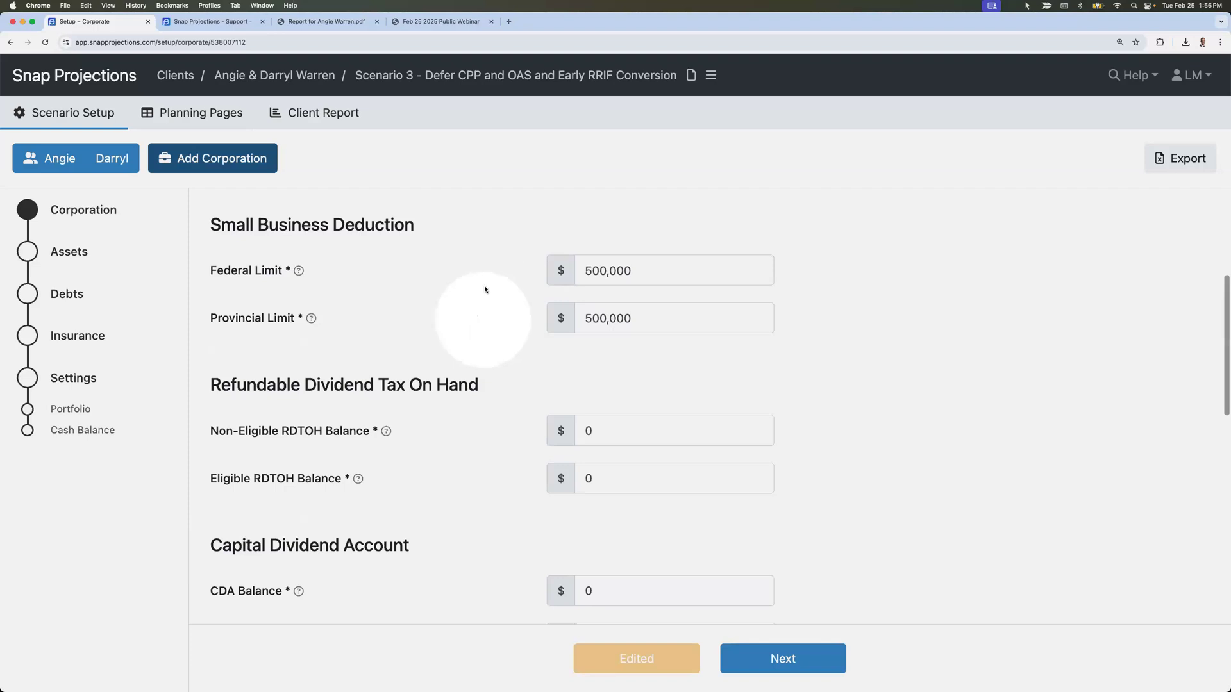
{"action": "scroll", "coordinate": [497, 287], "scroll_direction": "down", "scroll_amount": 3}
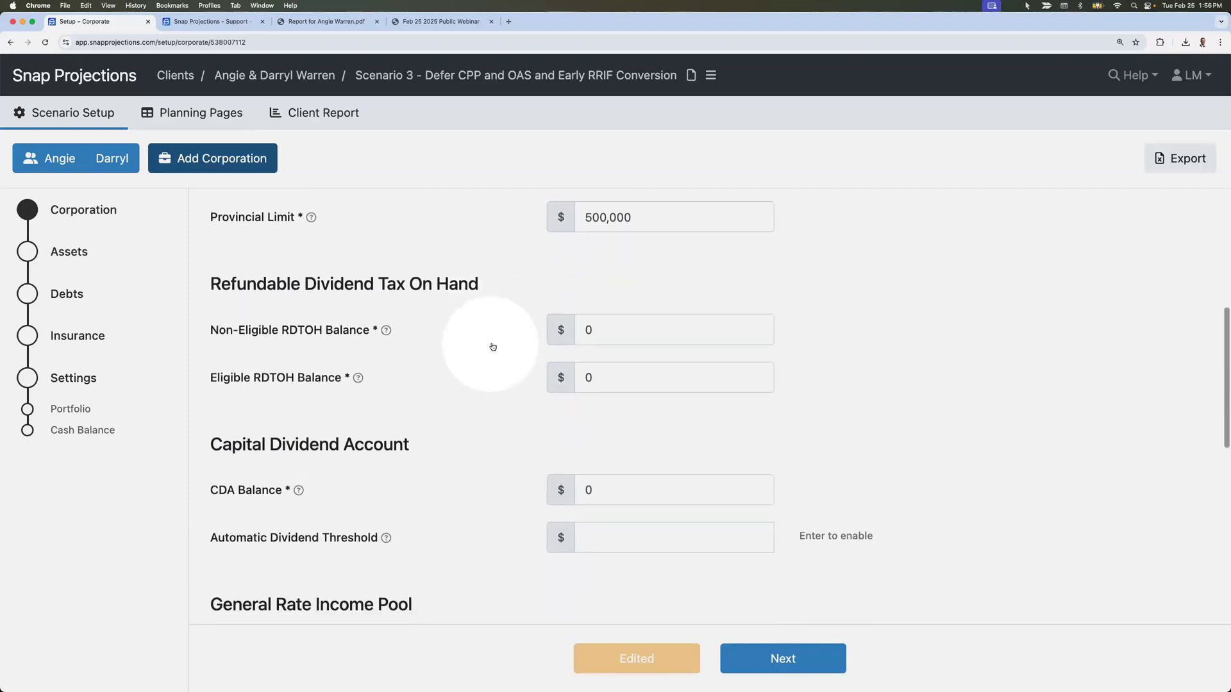
{"action": "scroll", "coordinate": [494, 346], "scroll_direction": "down", "scroll_amount": 2}
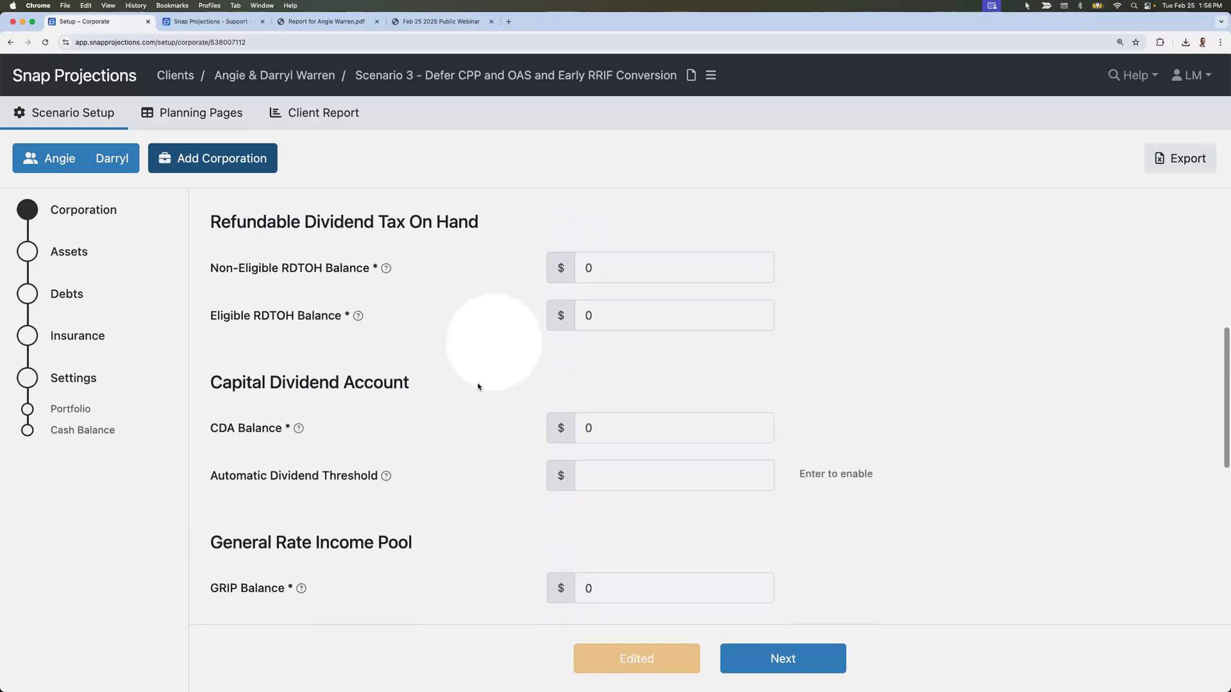
{"action": "scroll", "coordinate": [488, 428], "scroll_direction": "down", "scroll_amount": 2}
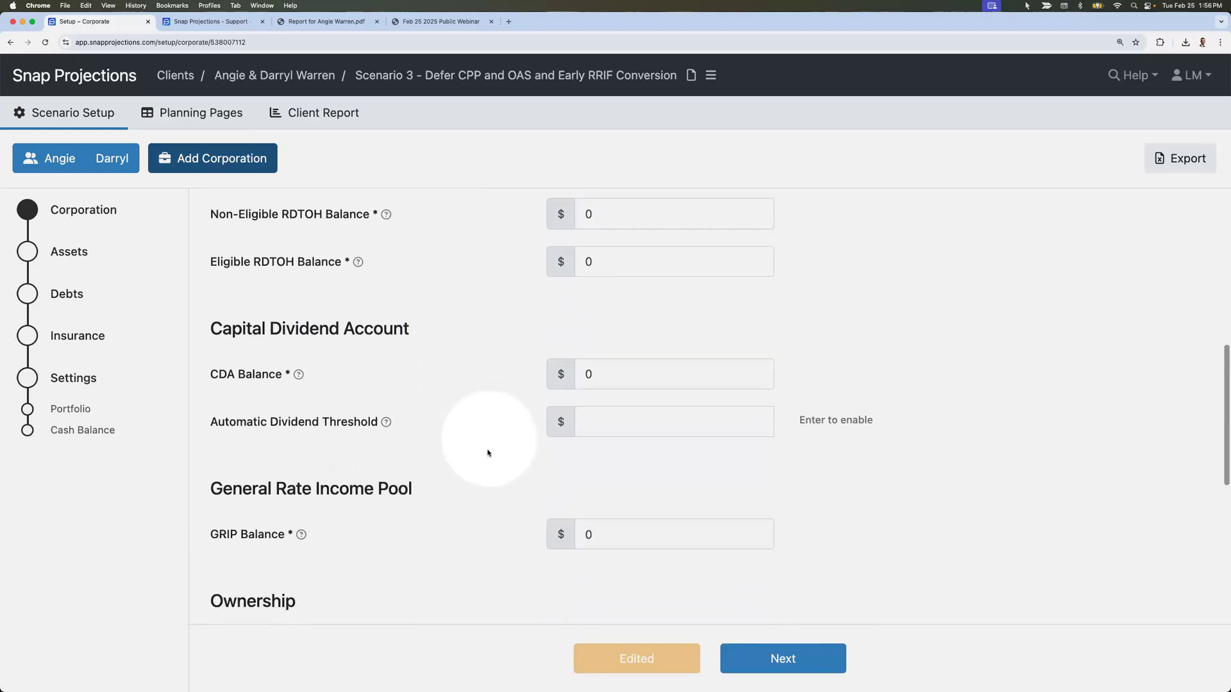
{"action": "scroll", "coordinate": [487, 452], "scroll_direction": "up", "scroll_amount": 1}
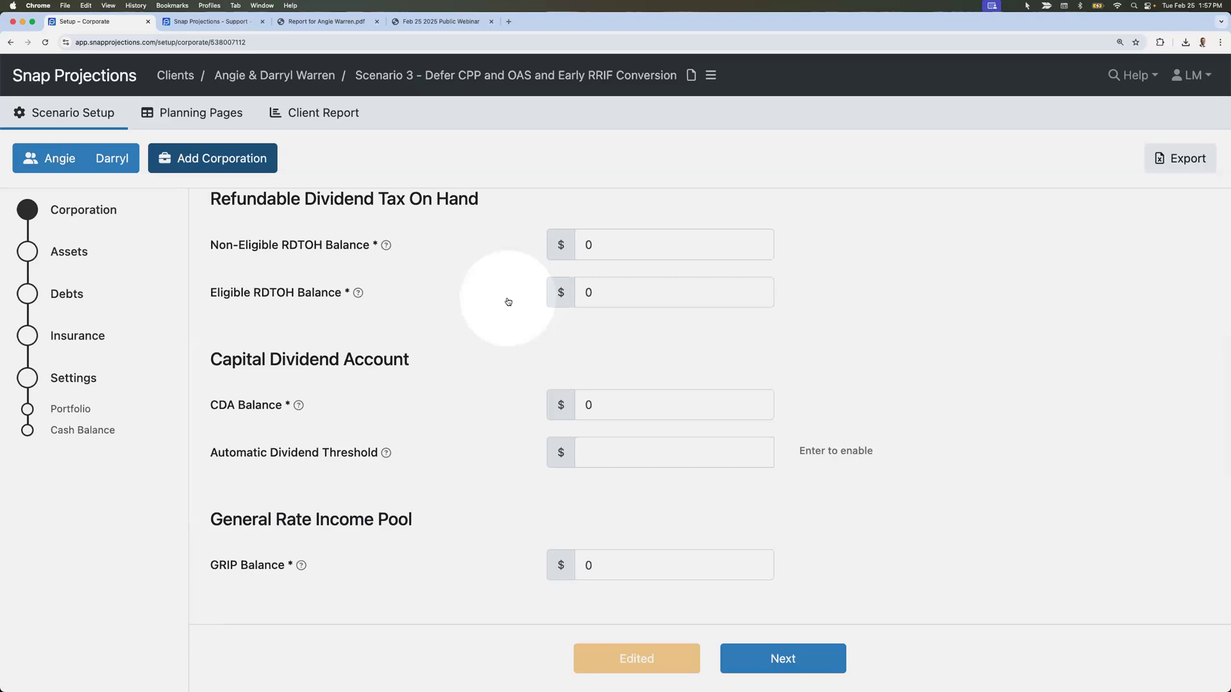
{"action": "scroll", "coordinate": [509, 303], "scroll_direction": "down", "scroll_amount": 5}
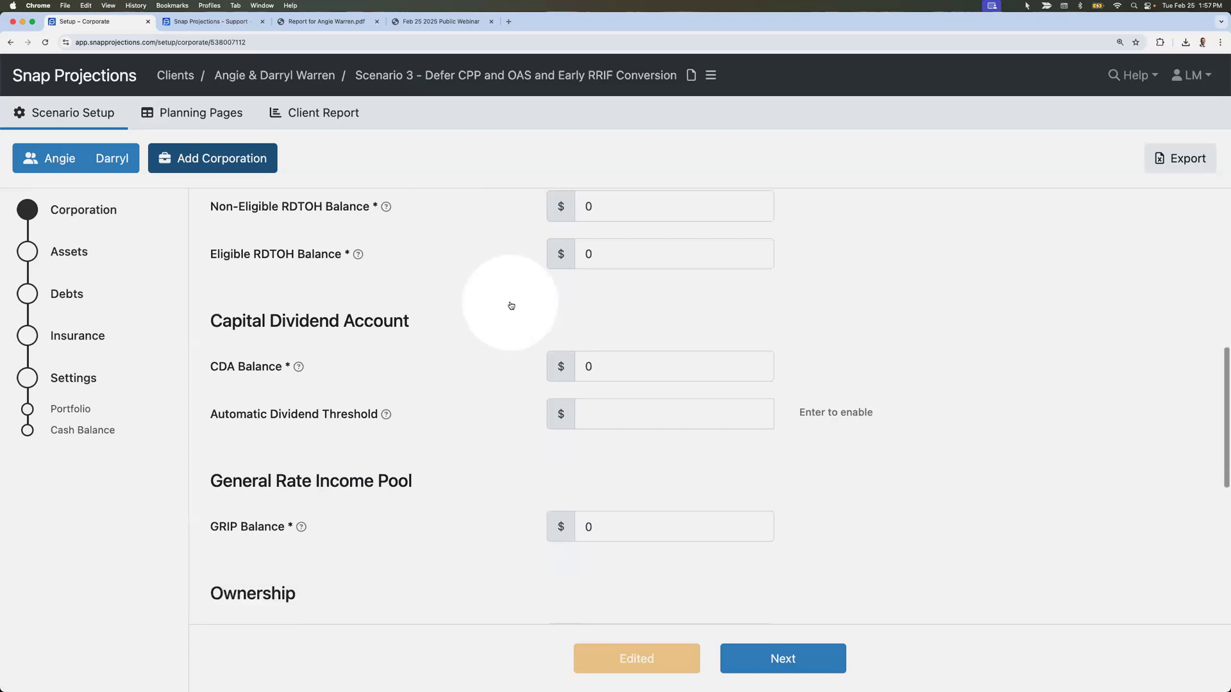
{"action": "scroll", "coordinate": [511, 304], "scroll_direction": "down", "scroll_amount": 1}
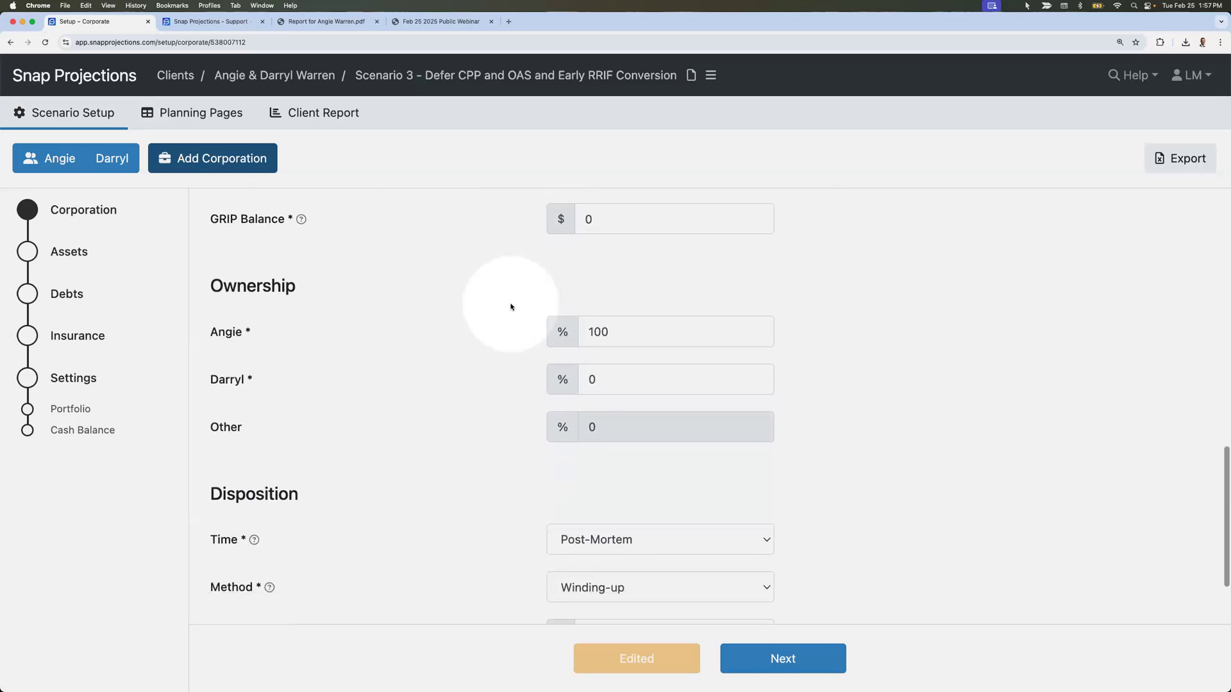
{"action": "scroll", "coordinate": [511, 306], "scroll_direction": "down", "scroll_amount": 2}
{"action": "scroll", "coordinate": [510, 310], "scroll_direction": "down", "scroll_amount": 1}
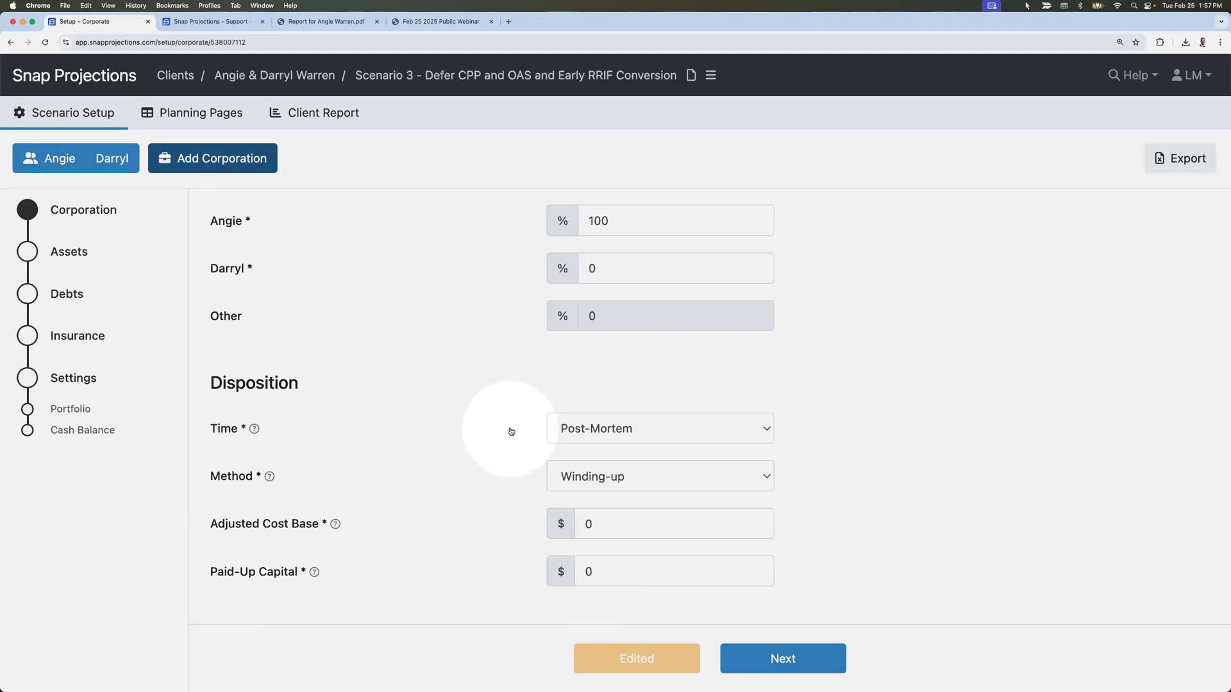
{"action": "left_click", "coordinate": [90, 252]}
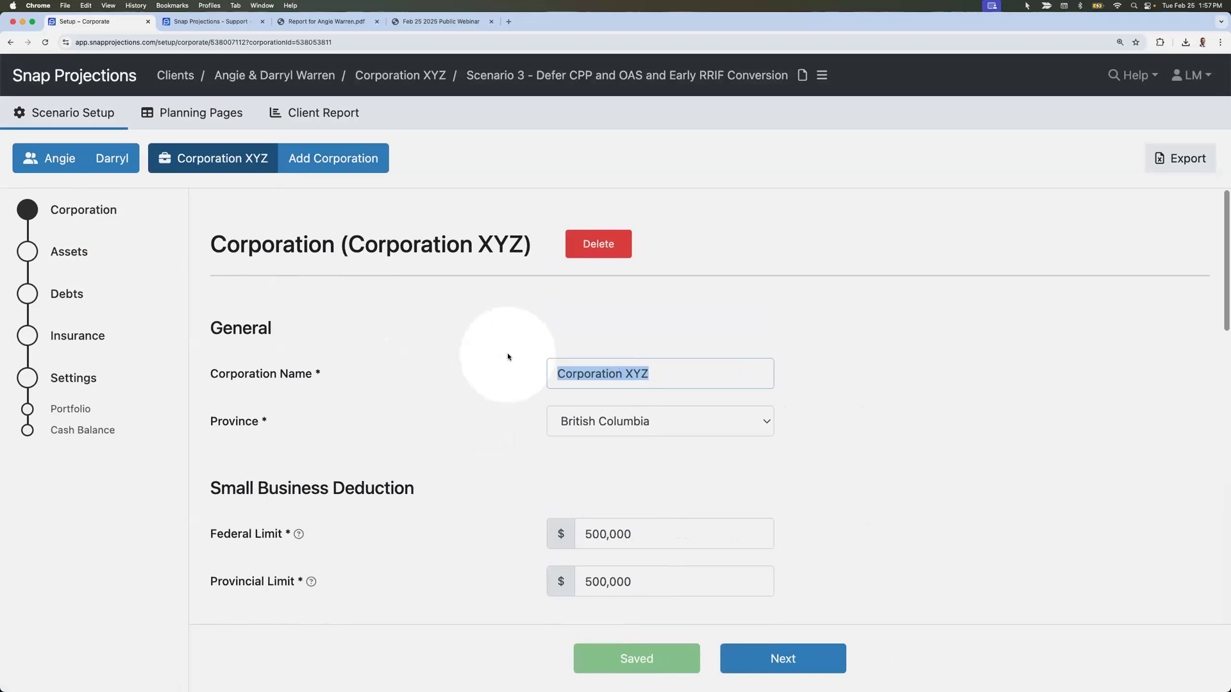
- Add a $500,000 'Investments' asset with 0% cash and 30% fixed income, then view the corporation's projection
{"action": "left_click", "coordinate": [69, 252]}
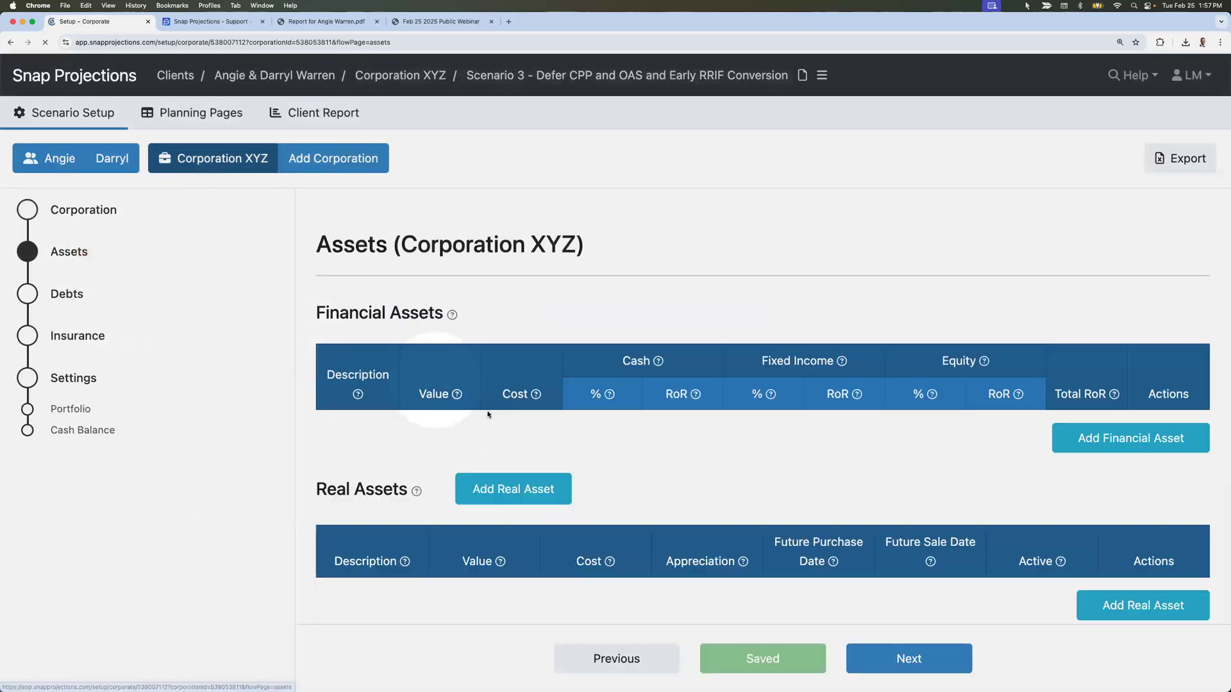
{"action": "left_click", "coordinate": [1083, 441]}
{"action": "type", "text": "O"}
{"action": "key", "text": "BackSpace"}
{"action": "type", "text": "Investments"}
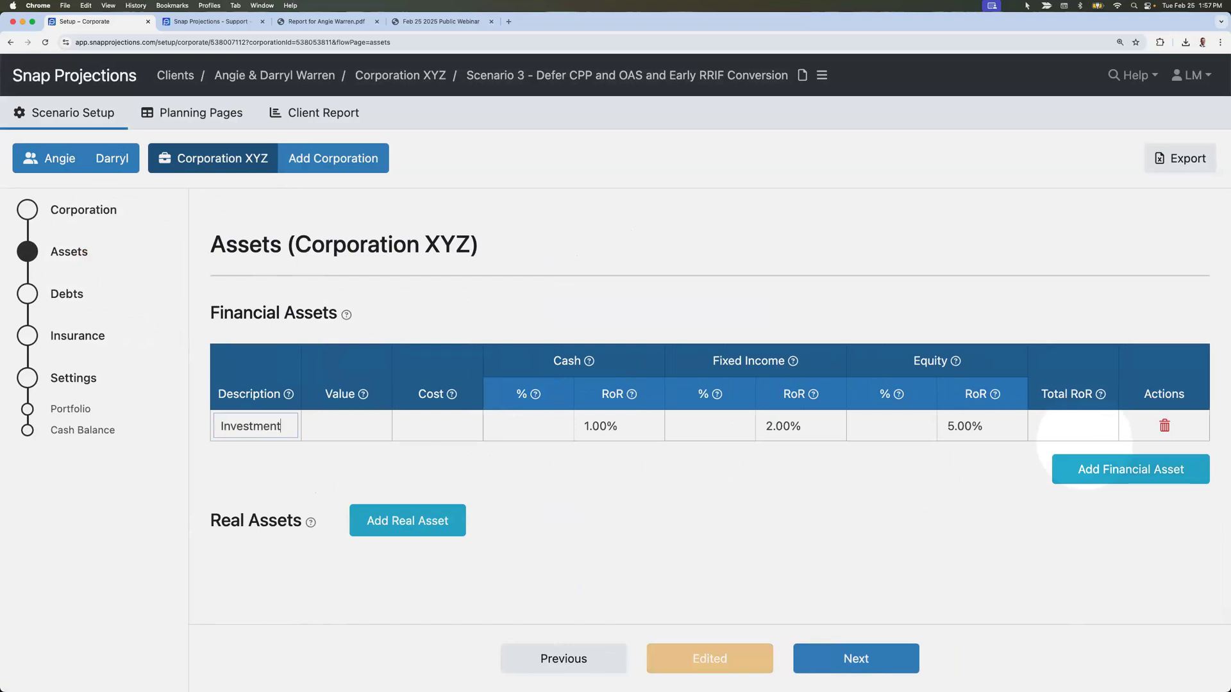
{"action": "key", "text": "Tab"}
{"action": "type", "text": "500000"}
{"action": "key", "text": "Tab"}
{"action": "key", "text": "Tab"}
{"action": "type", "text": "0"}
{"action": "key", "text": "Tab"}
{"action": "key", "text": "Tab"}
{"action": "type", "text": "30"}
{"action": "key", "text": "Tab"}
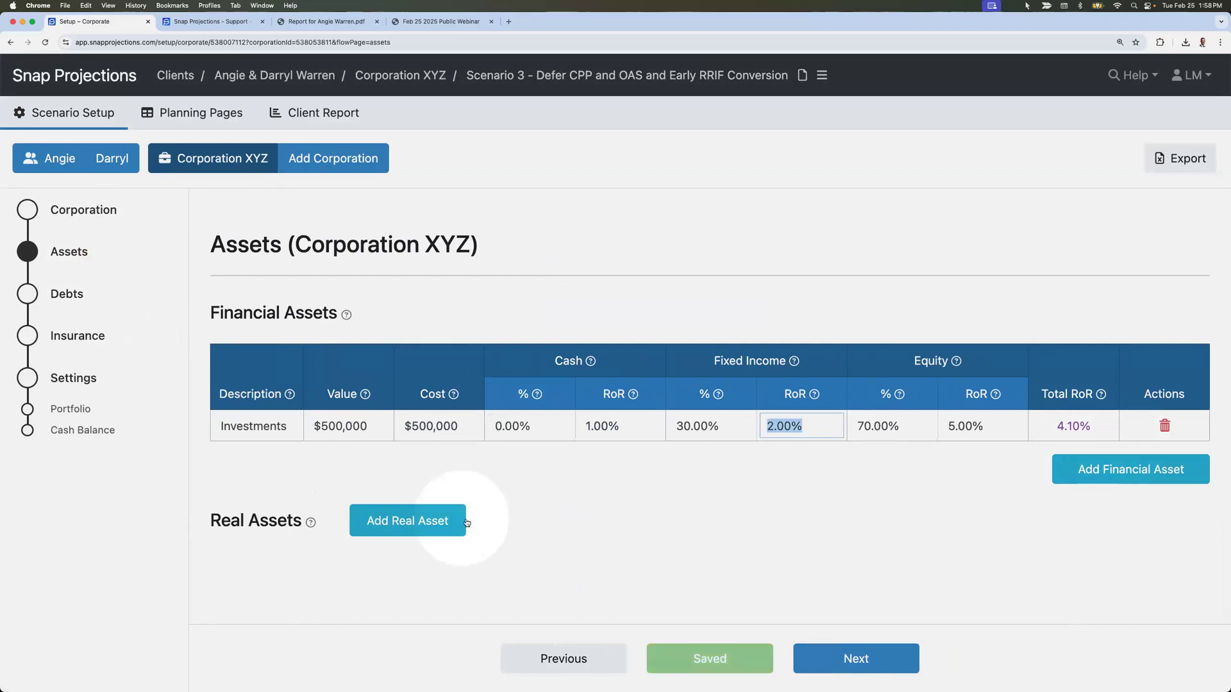
{"action": "left_click", "coordinate": [427, 532]}
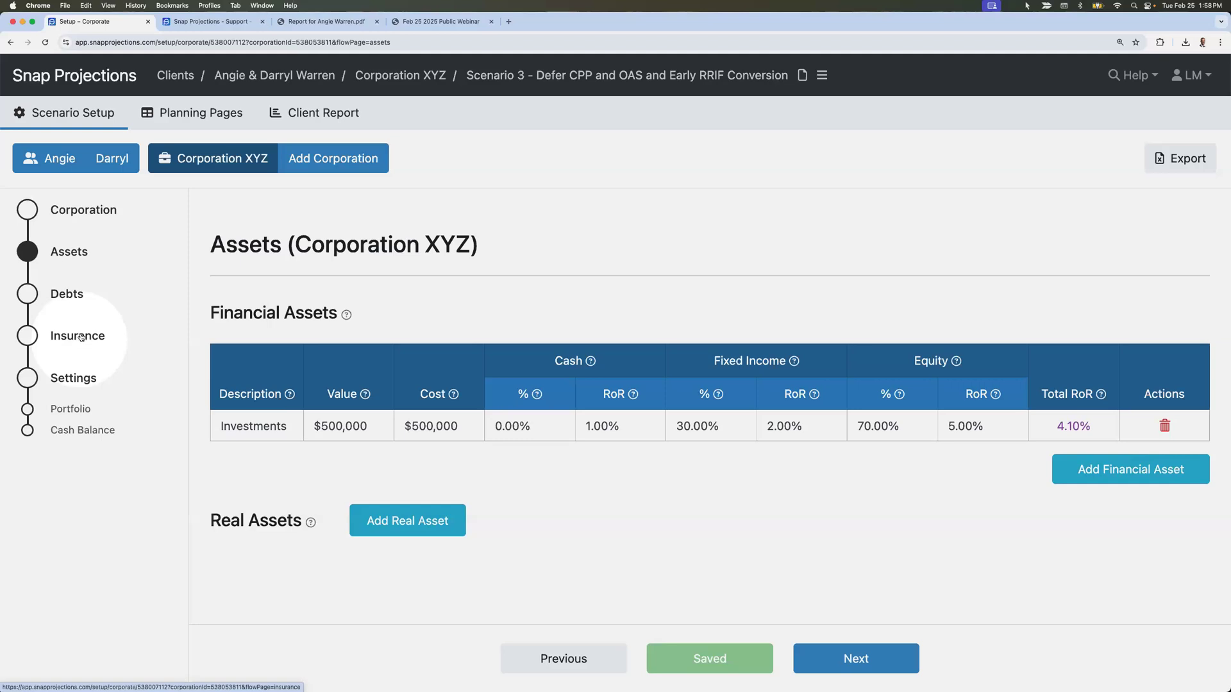
{"action": "left_click", "coordinate": [198, 119]}
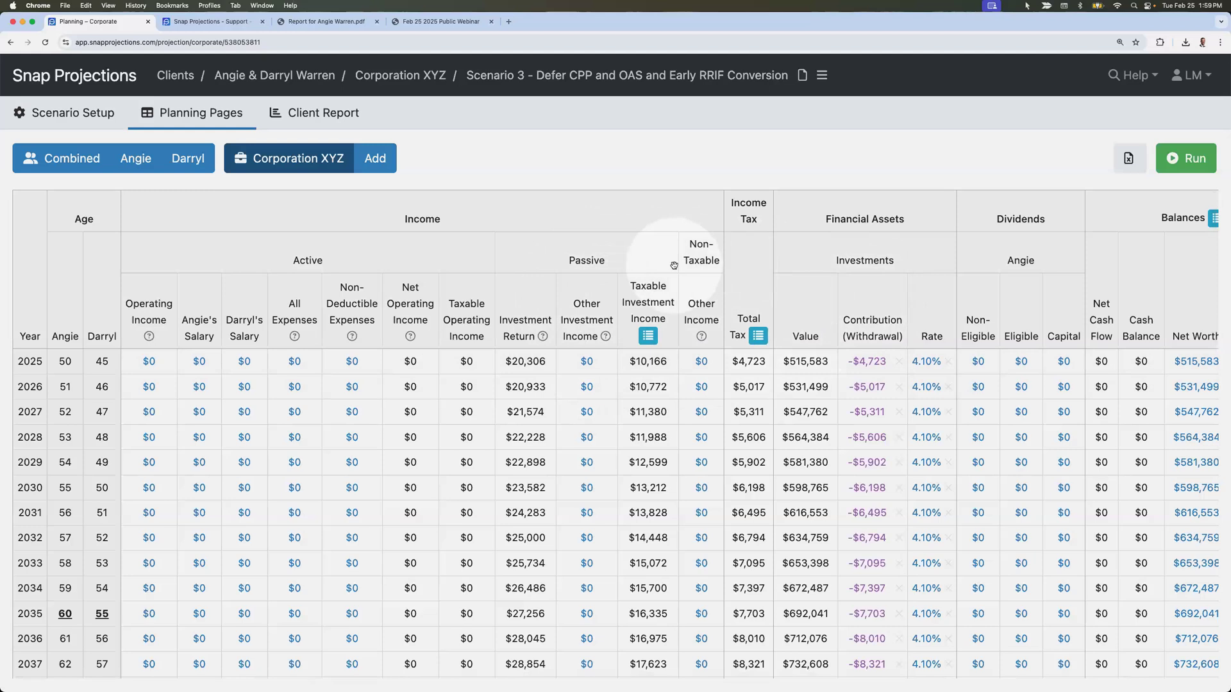
{"action": "scroll", "coordinate": [673, 265], "scroll_direction": "right", "scroll_amount": 3}
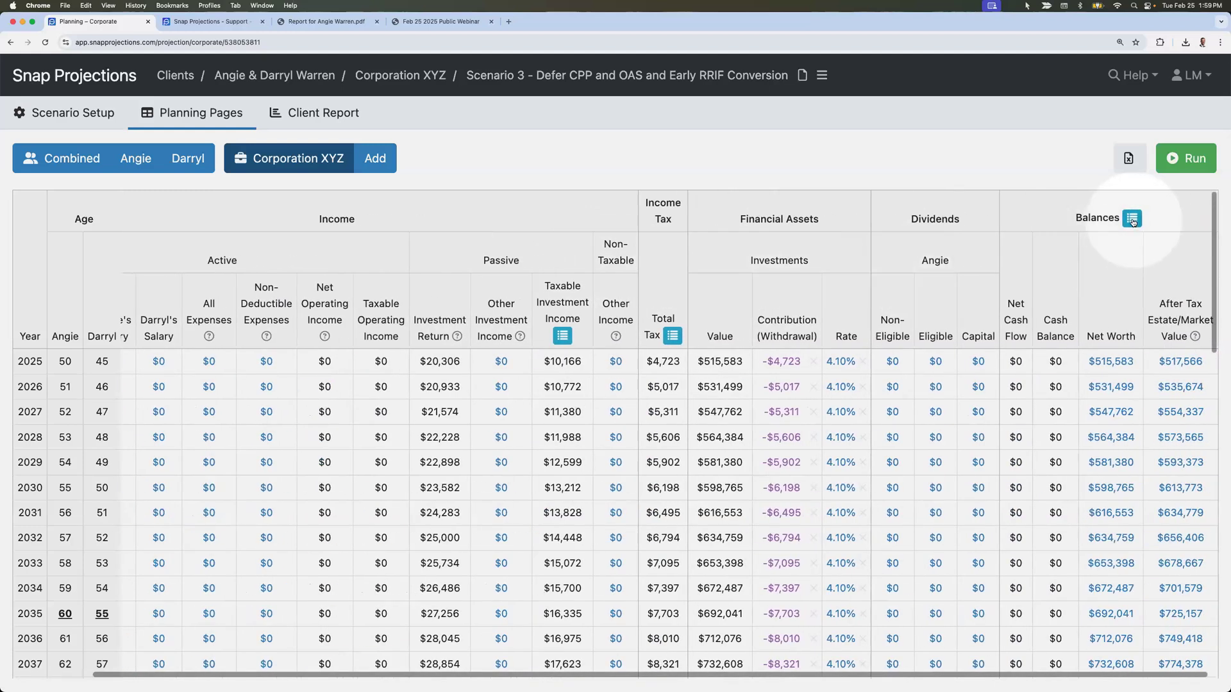
{"action": "left_click", "coordinate": [1132, 219]}
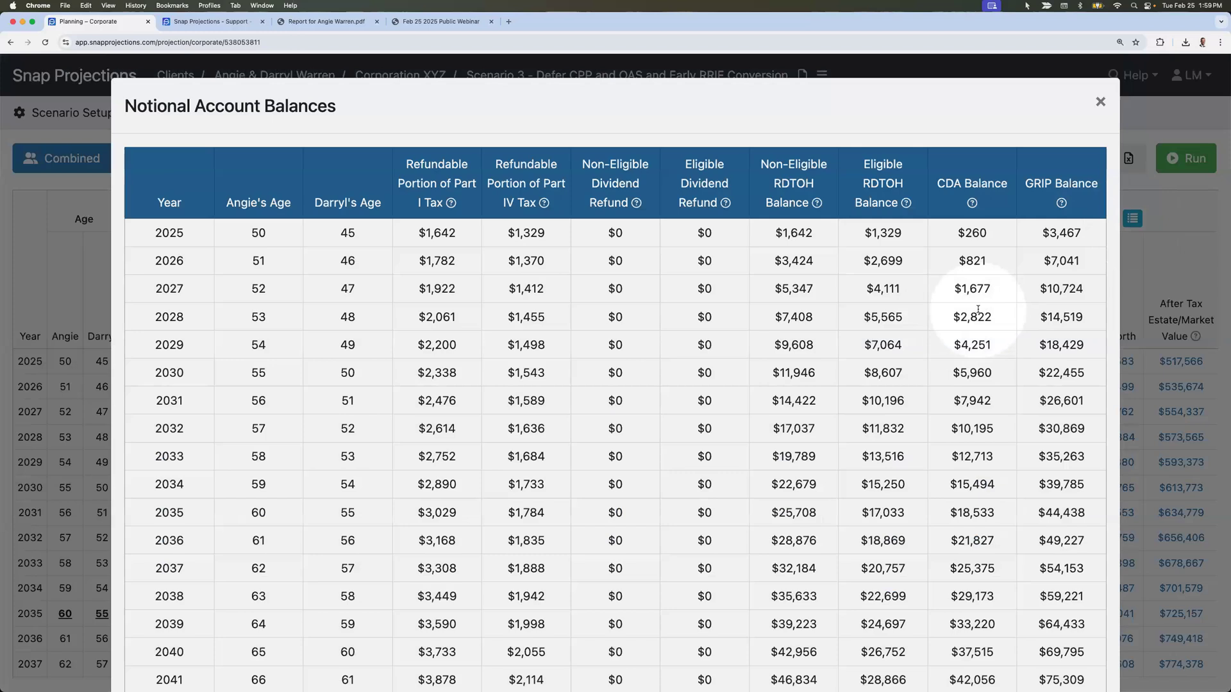
{"action": "left_click", "coordinate": [1100, 101]}
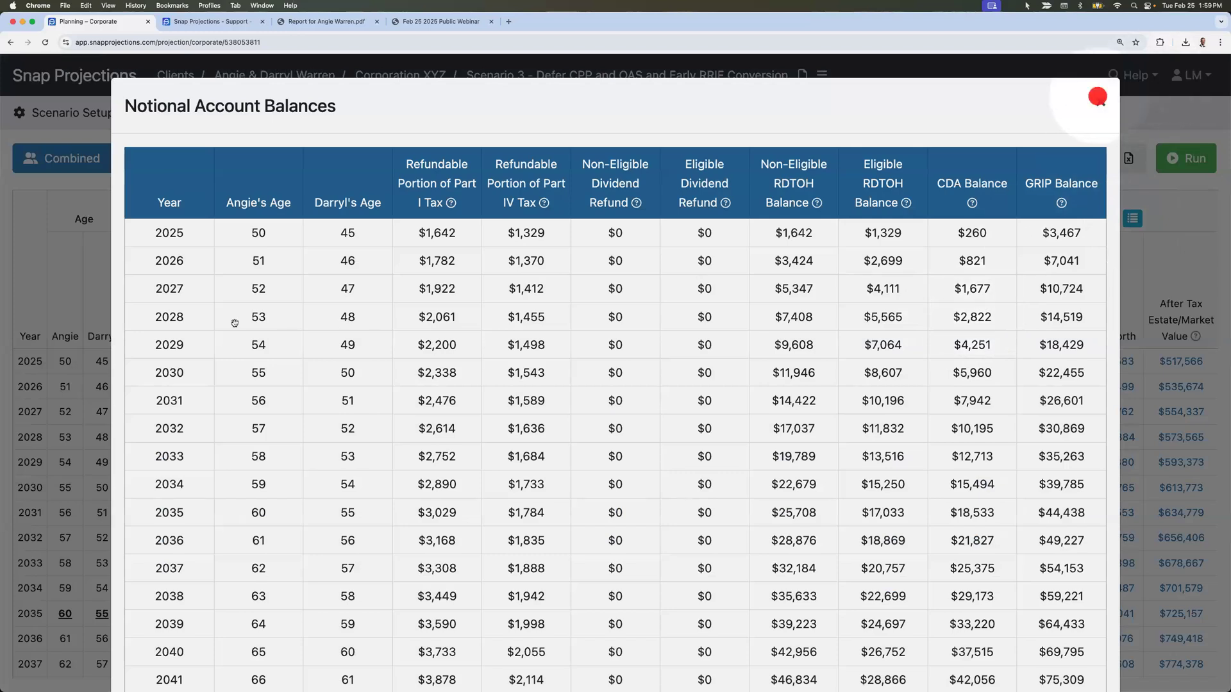
{"action": "scroll", "coordinate": [332, 360], "scroll_direction": "left", "scroll_amount": 3}
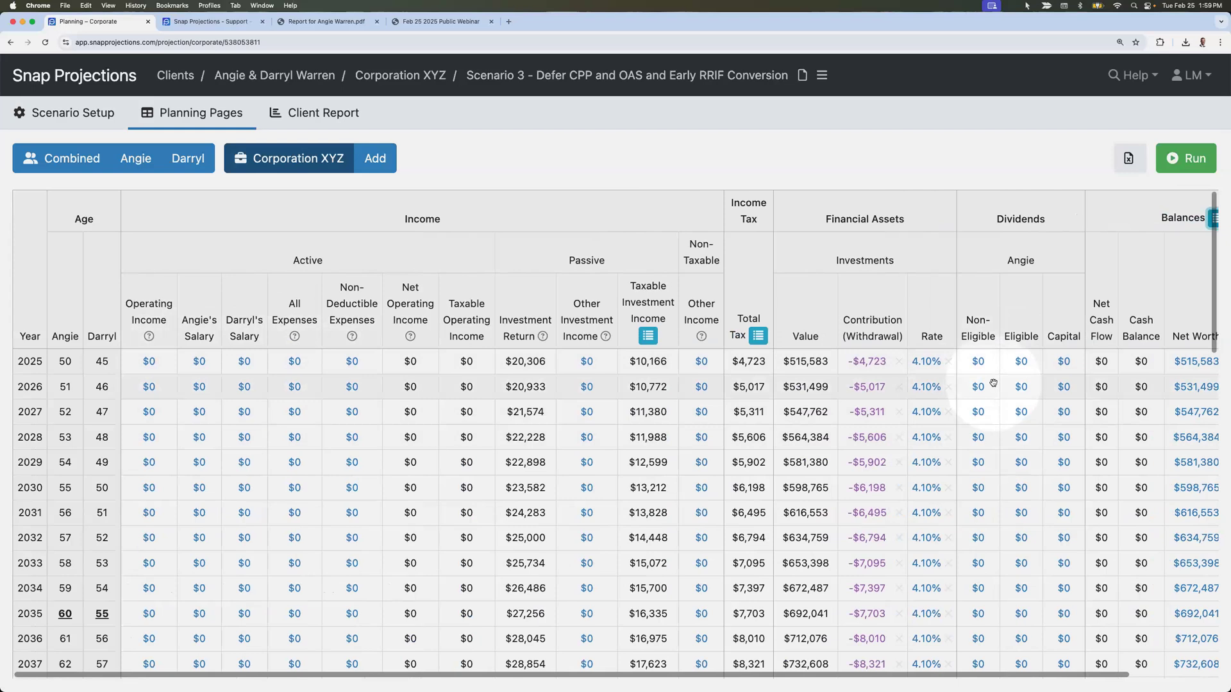
{"action": "mouse_move", "coordinate": [992, 383]}
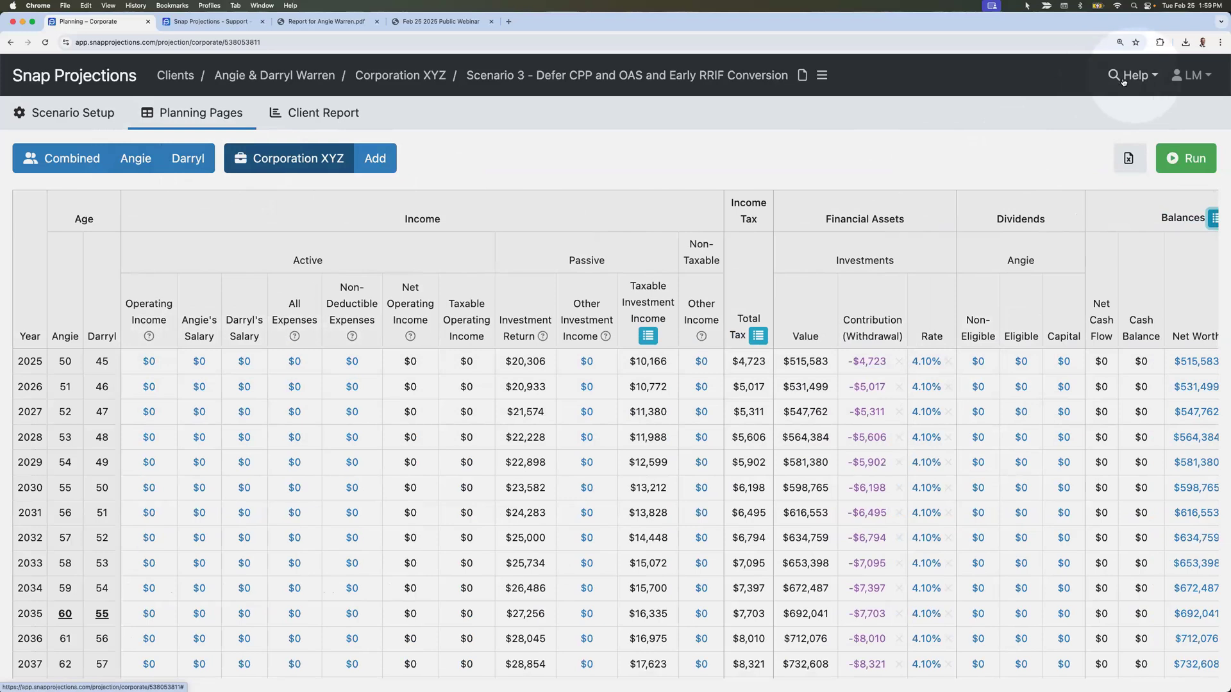
{"action": "left_click", "coordinate": [92, 155]}
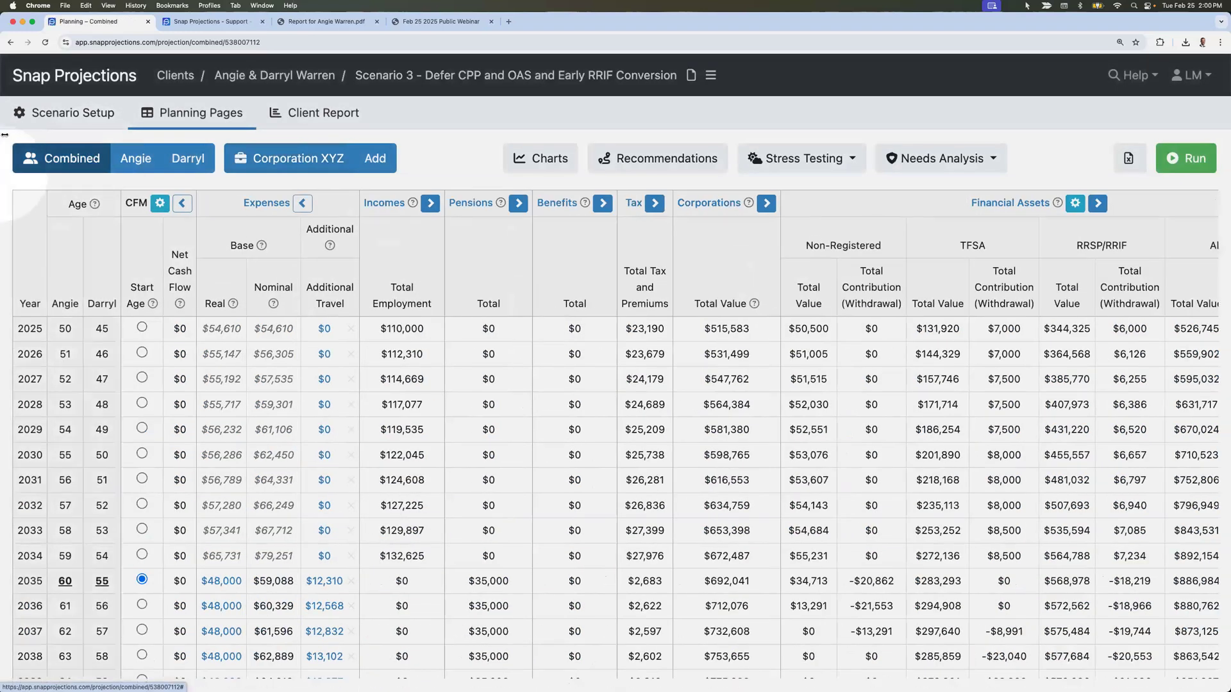
- Show the combined household table with a $515,583 corporations total value in 2025
{"action": "mouse_move", "coordinate": [3, 197]}
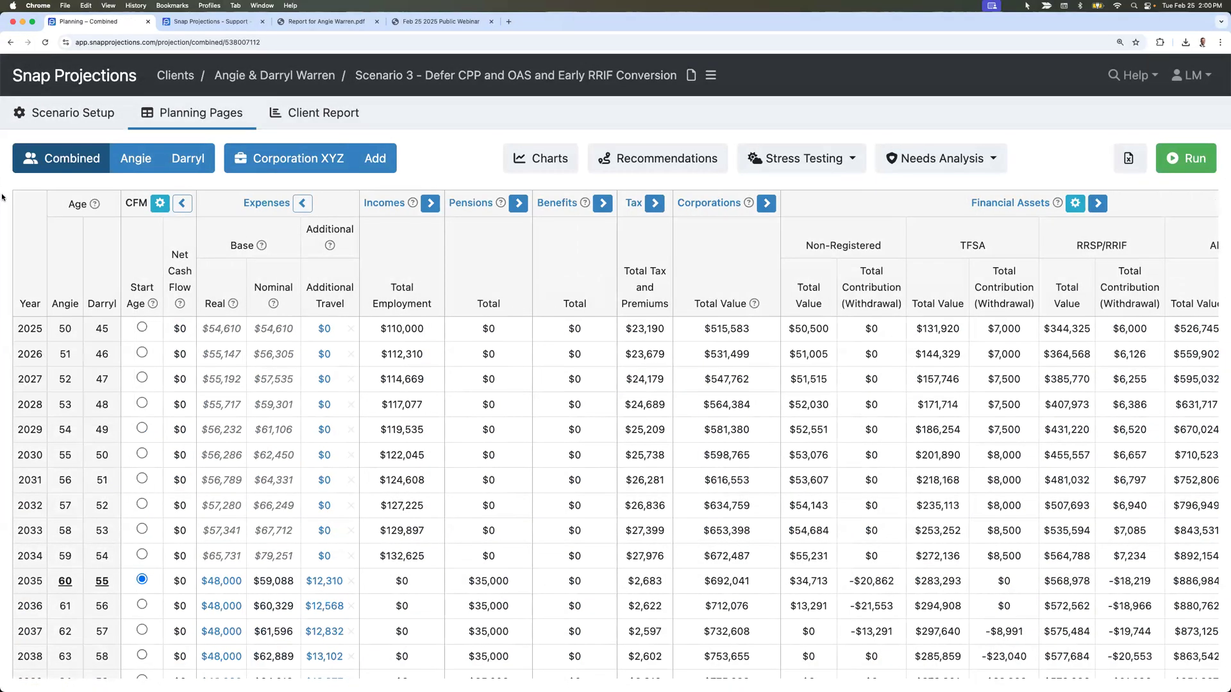